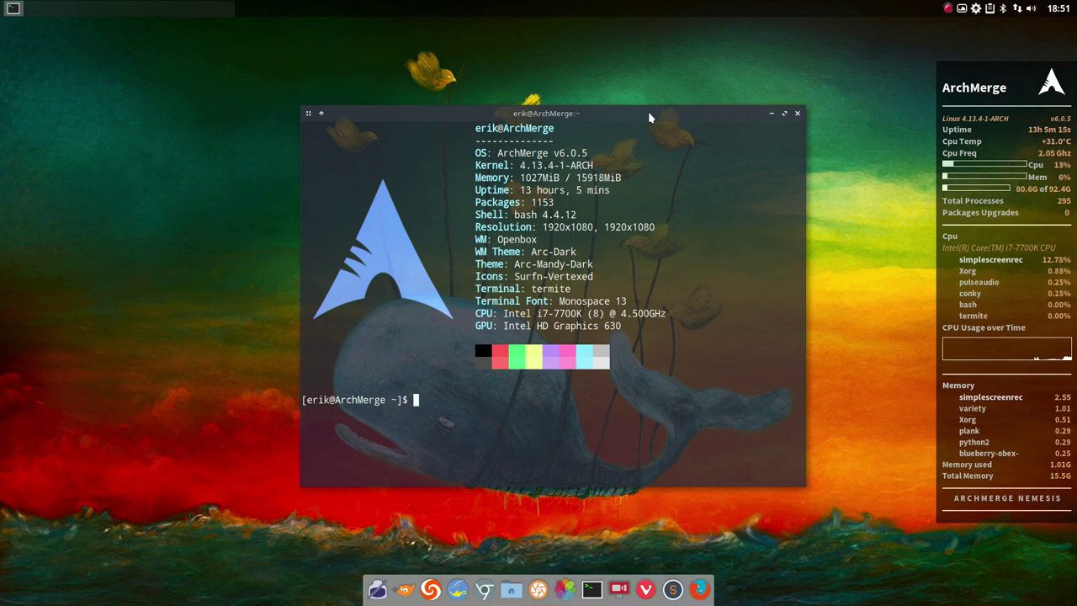
Step: Select the OS version text, then close the Termite system-information window
drag(553, 153, 778, 151)
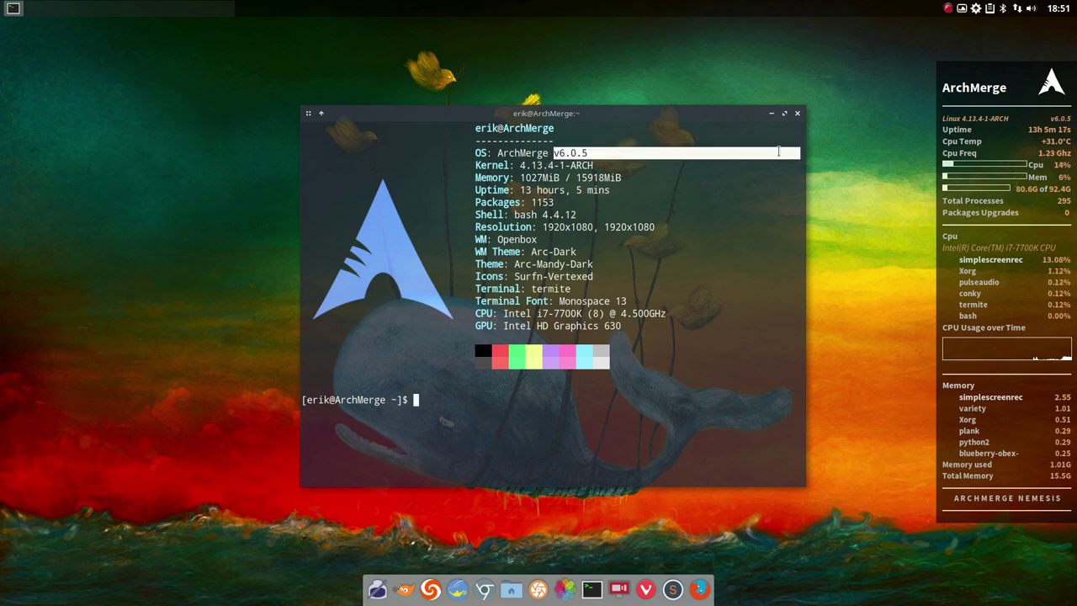
click(798, 114)
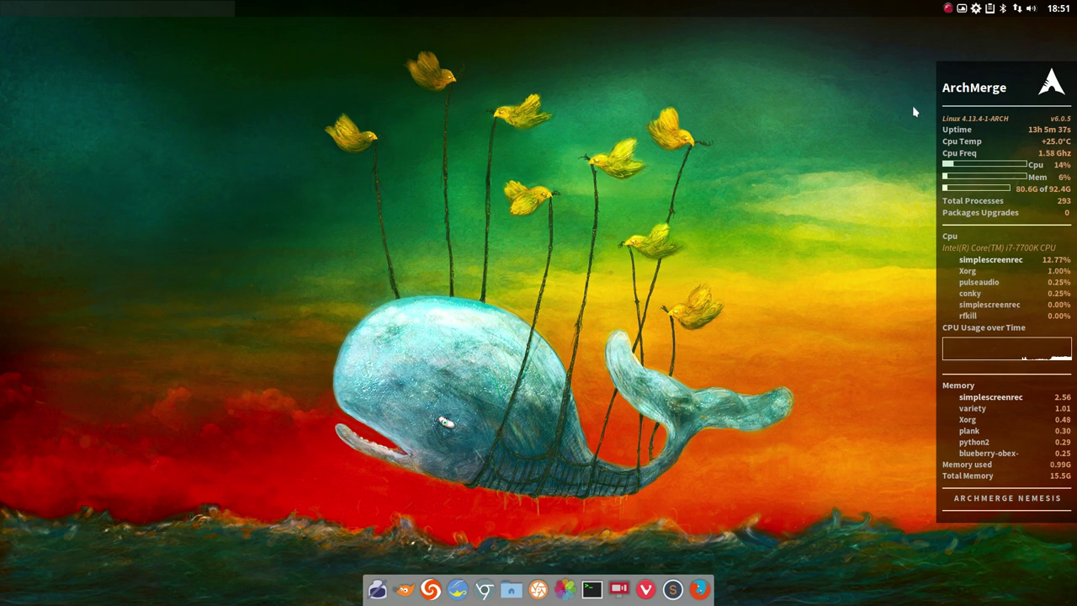
Step: Open Variety's Wallpaper Selector strip and try the woman and server-rack photos as wallpaper
click(962, 8)
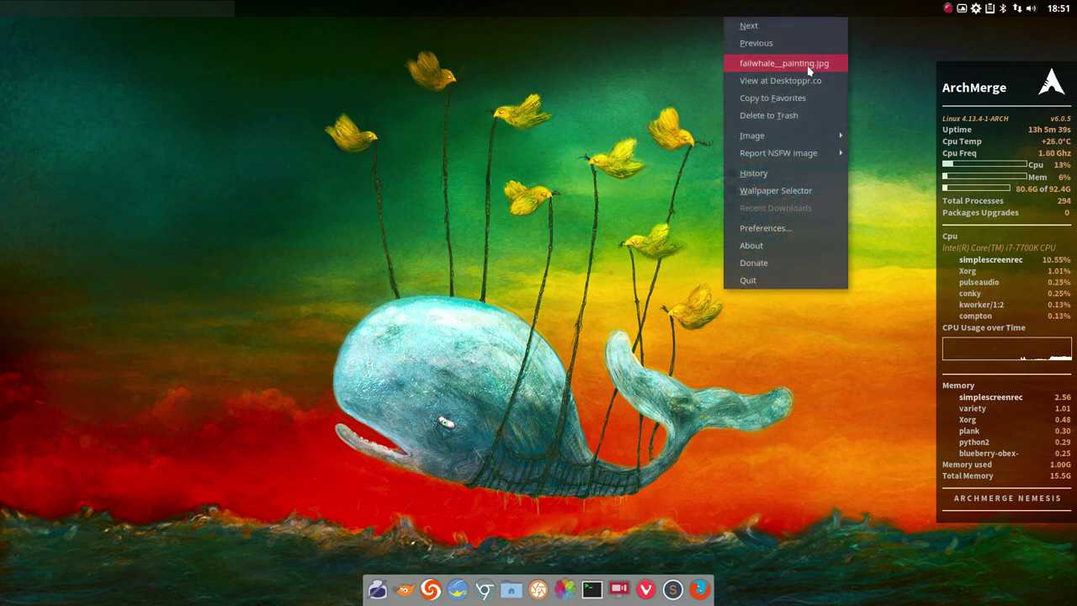
click(766, 190)
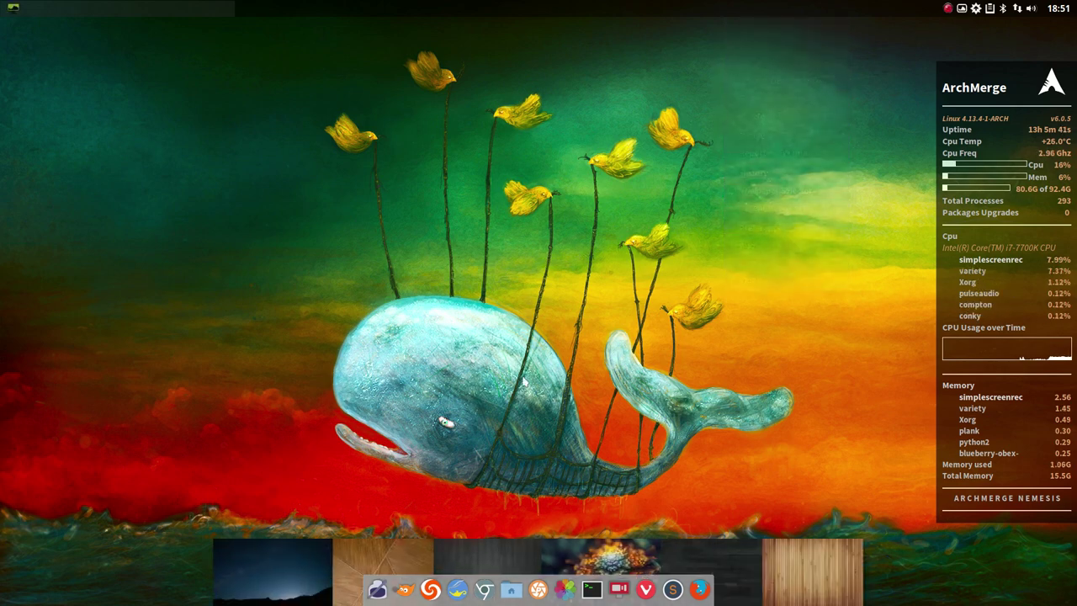
mouse_move(1068, 549)
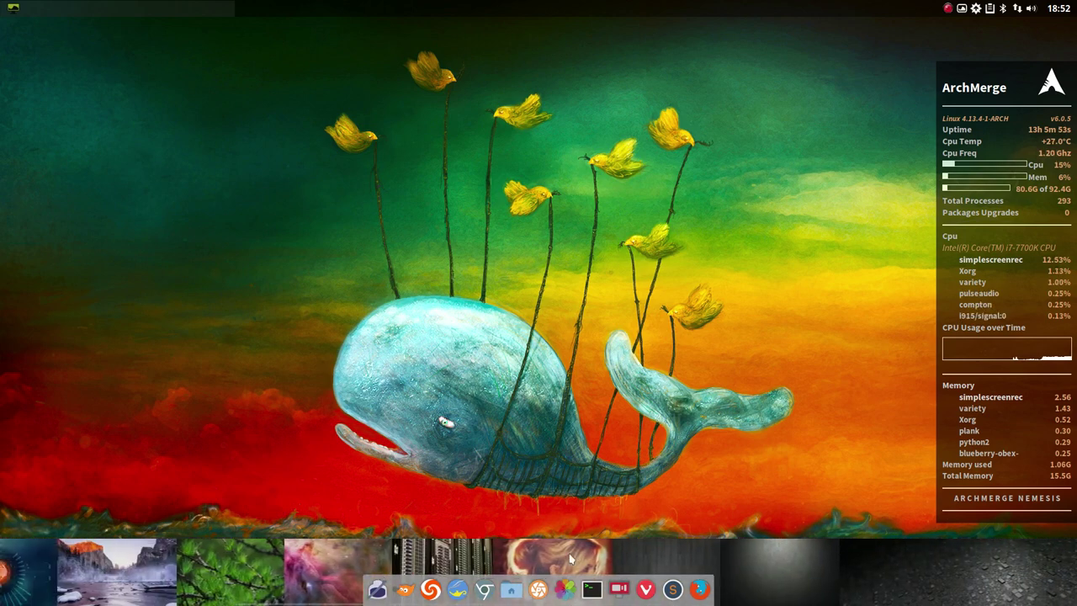
click(579, 554)
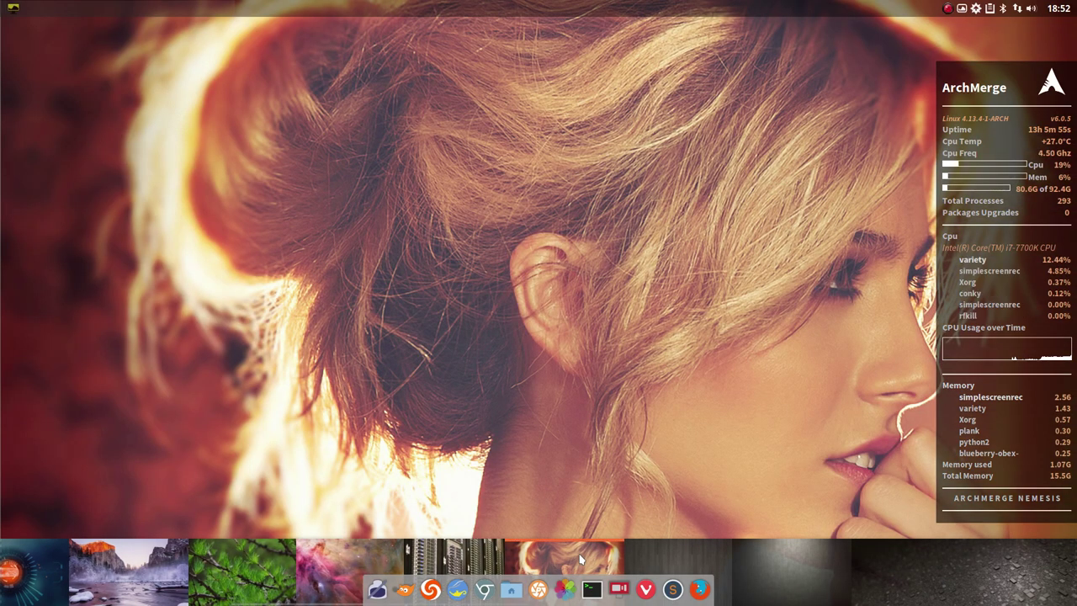
click(441, 557)
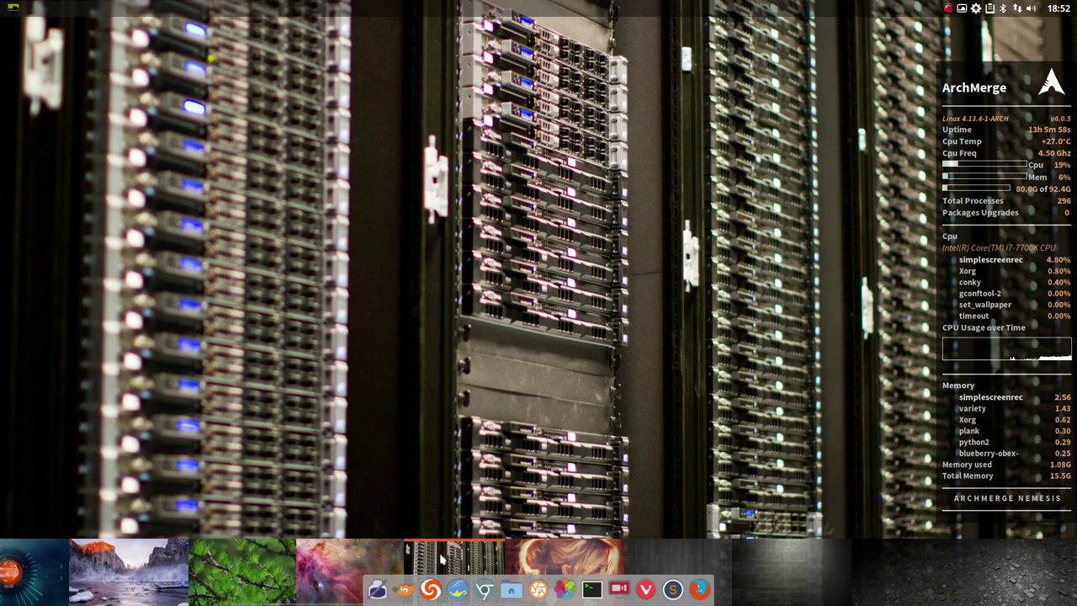
Step: Try the wood image, then settle on the glowing fractal flower as wallpaper
scroll(261, 579, up, 5)
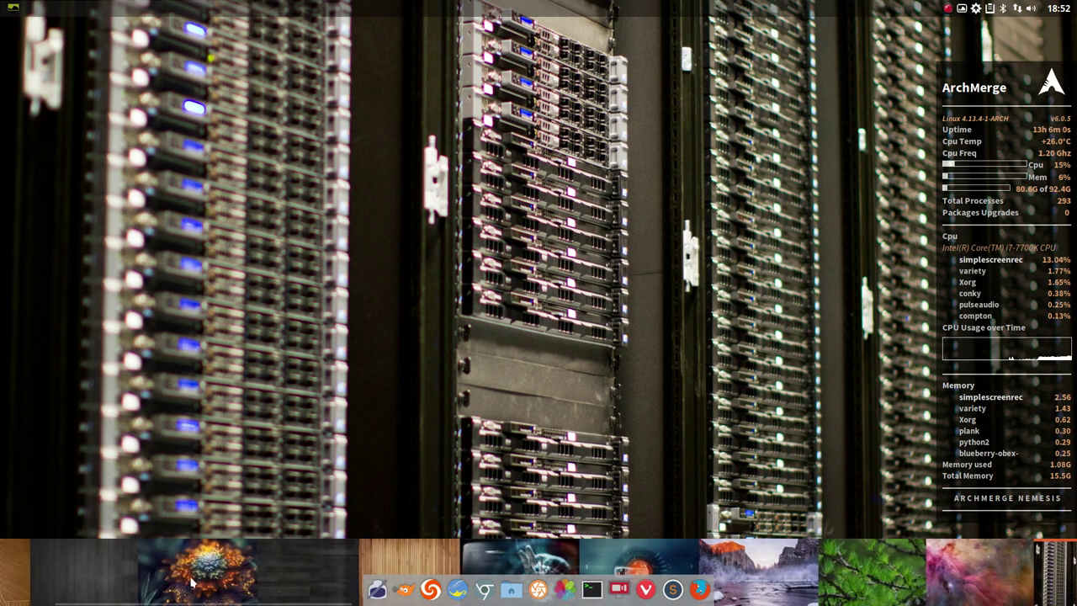
scroll(227, 583, up, 3)
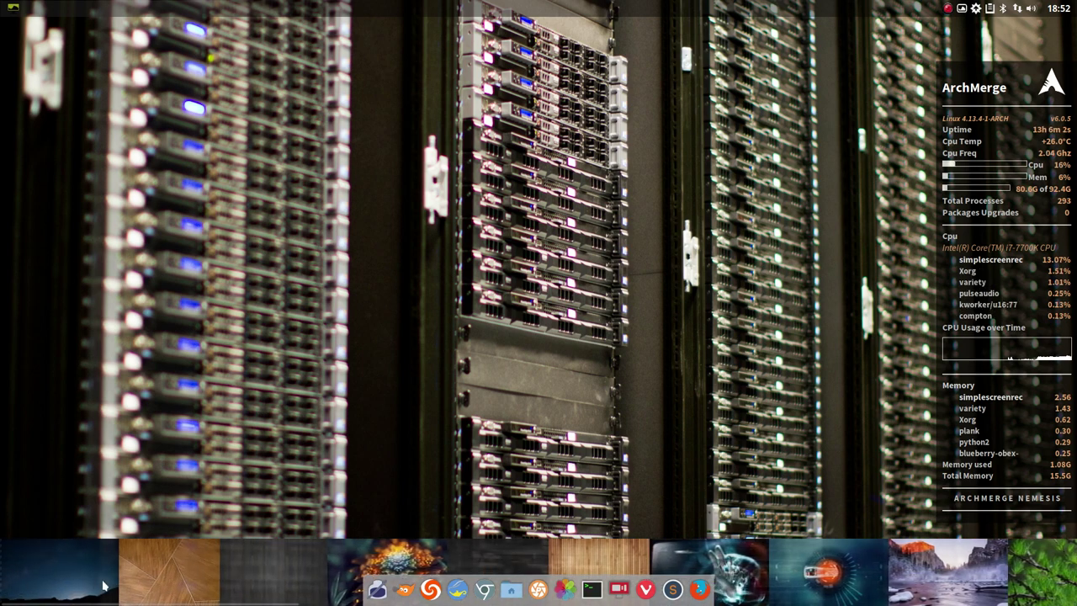
click(181, 587)
click(389, 563)
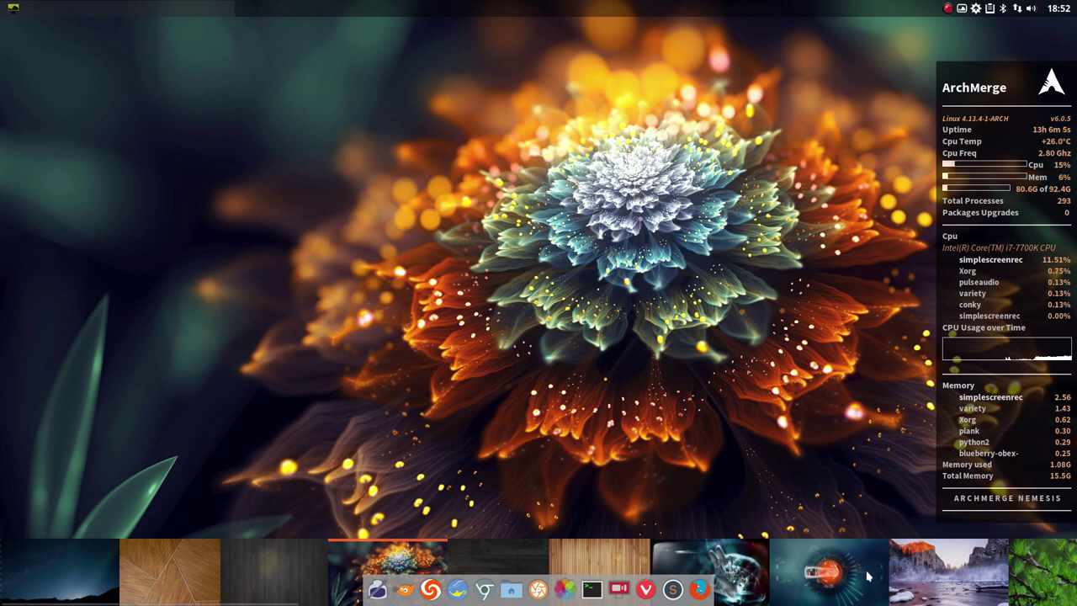
scroll(1046, 577, down, 2)
scroll(1045, 578, down, 10)
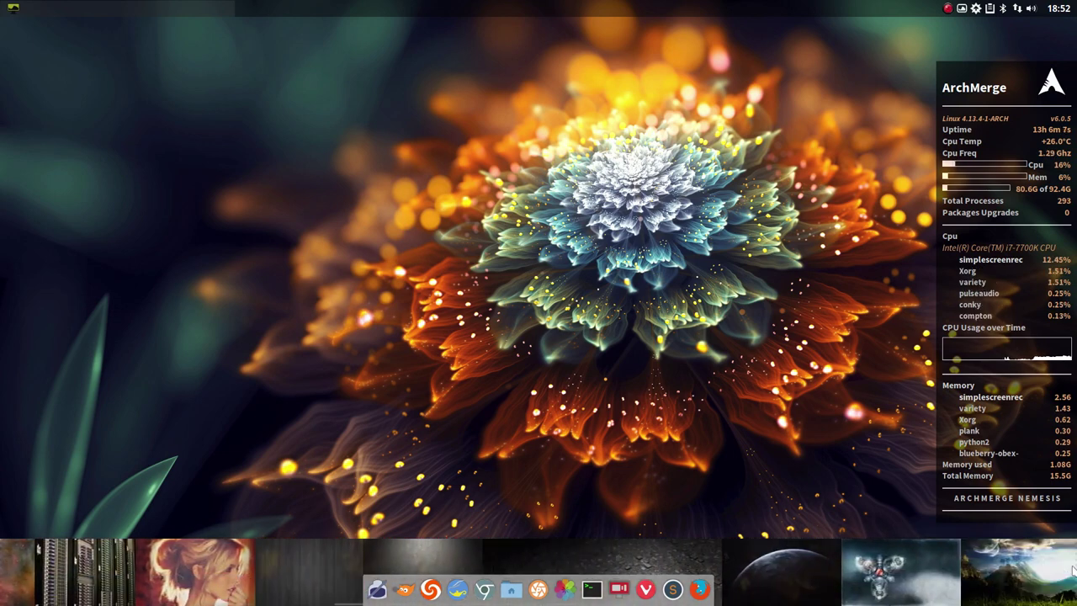
scroll(1070, 569, down, 6)
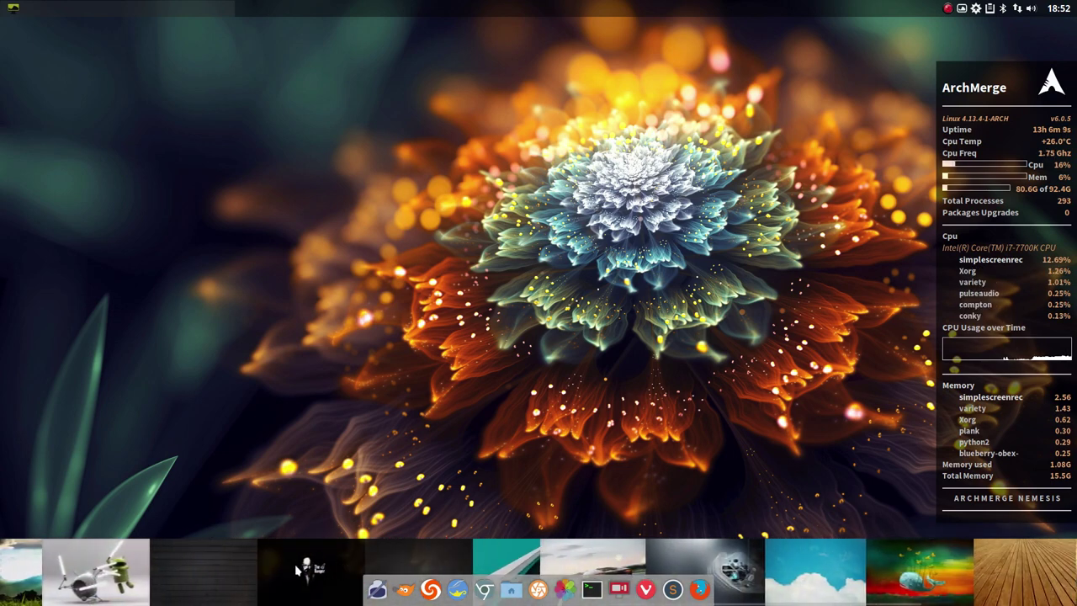
Step: Try The Danger, then set the pink-blue light-wave image as wallpaper
click(296, 570)
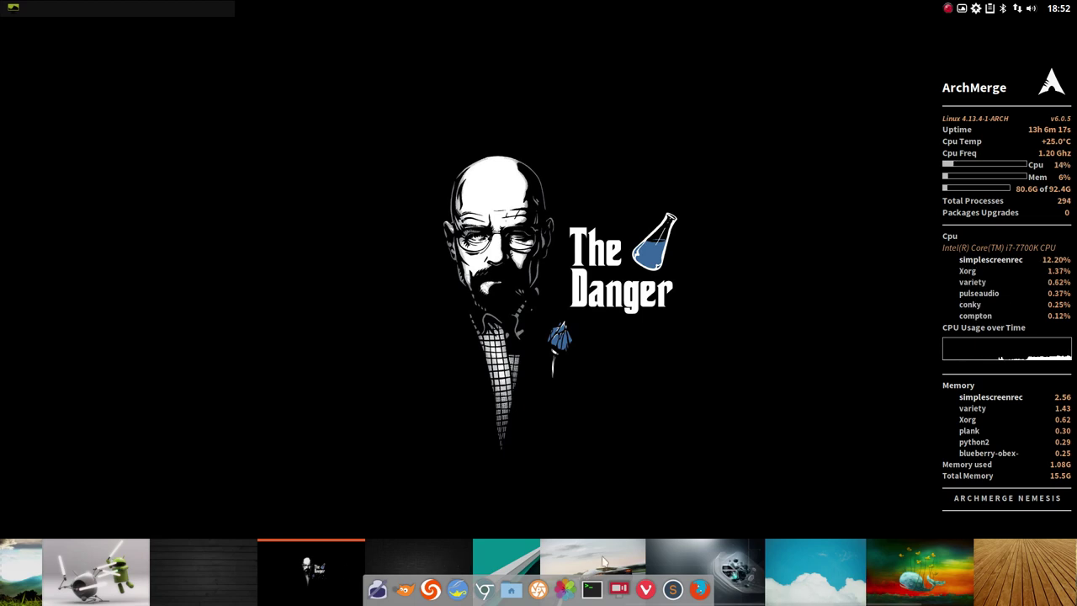
mouse_move(1022, 556)
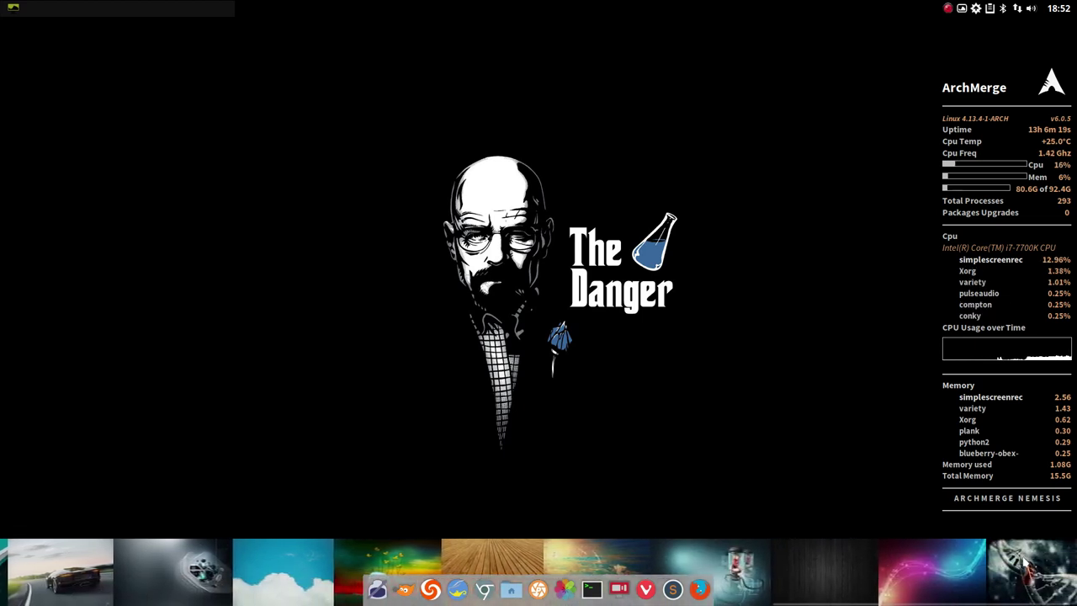
click(936, 583)
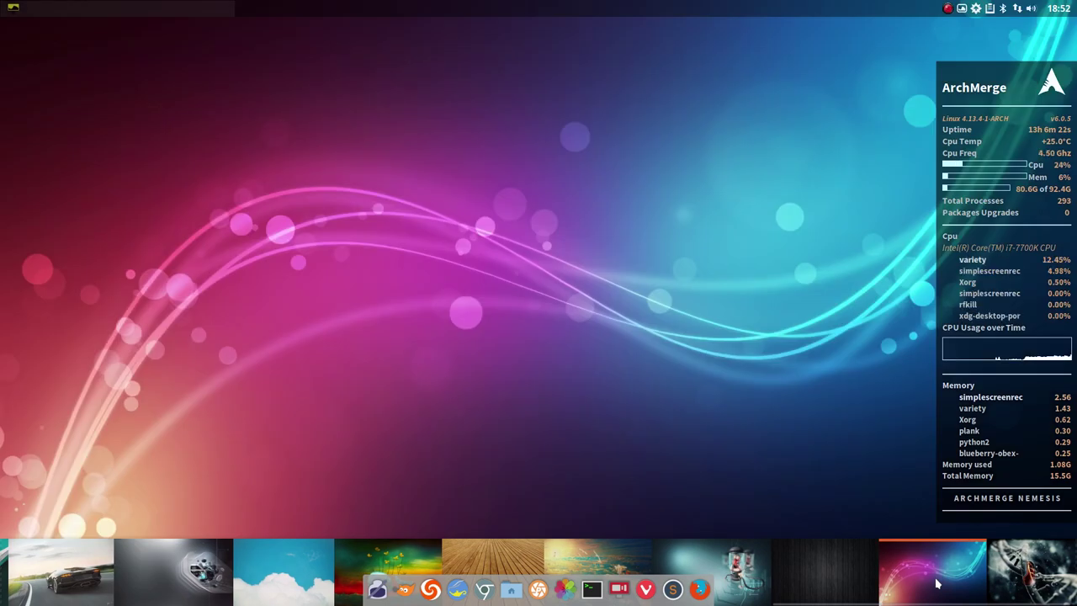
Step: Close Variety's thumbnail strip and open the current wallpaper's page at Desktoppr.co
click(961, 9)
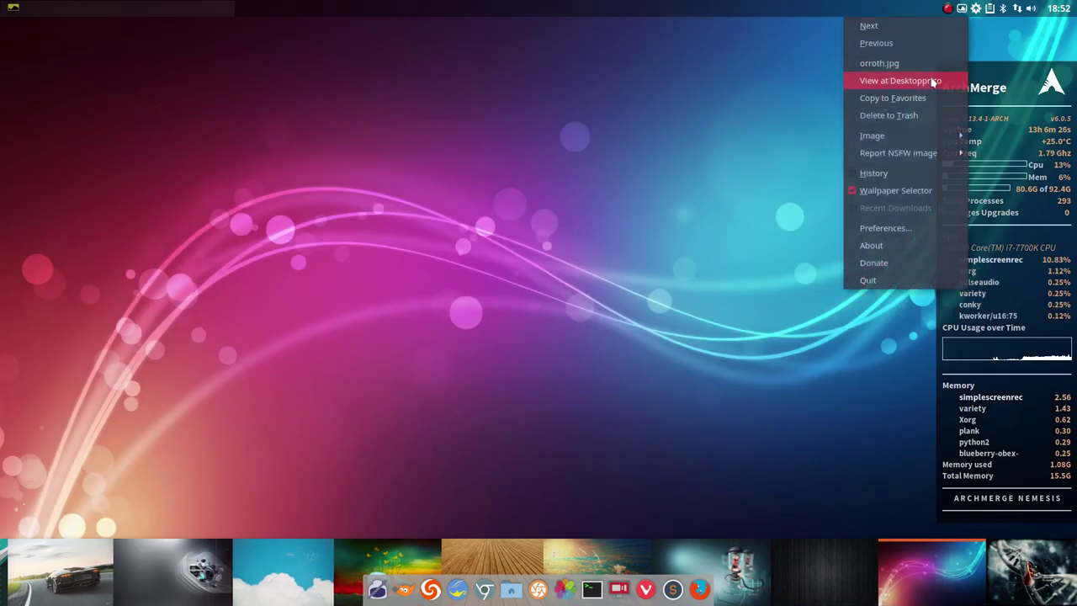
click(809, 580)
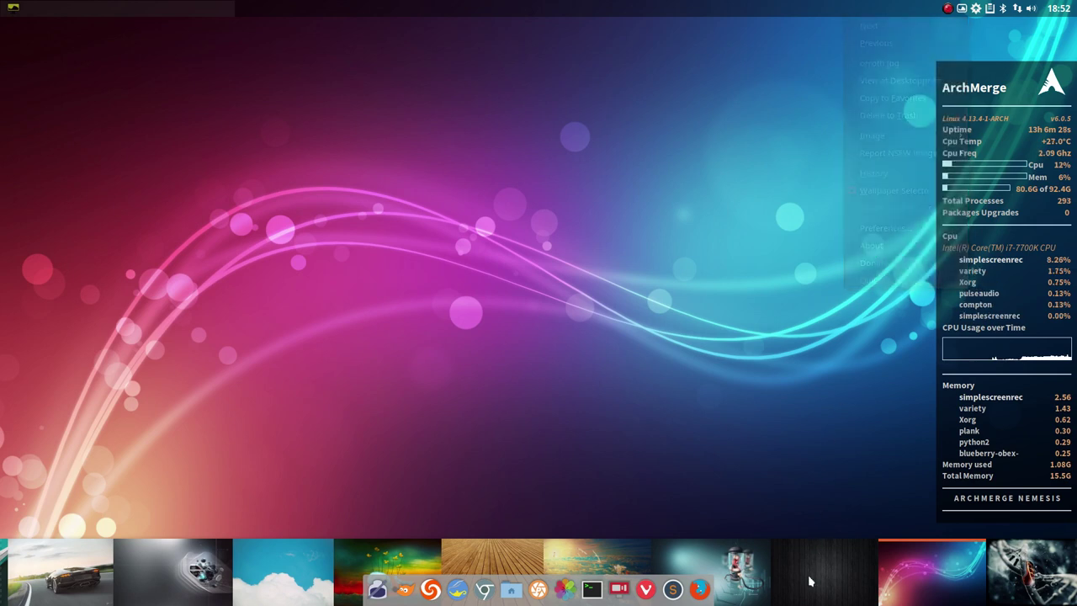
right_click(810, 579)
click(837, 568)
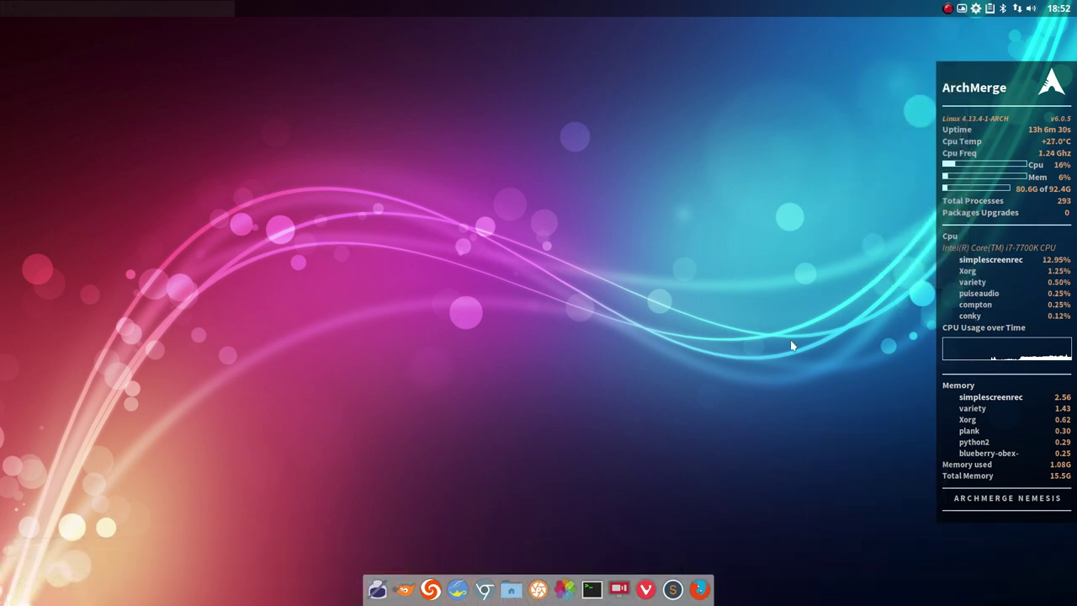
click(963, 10)
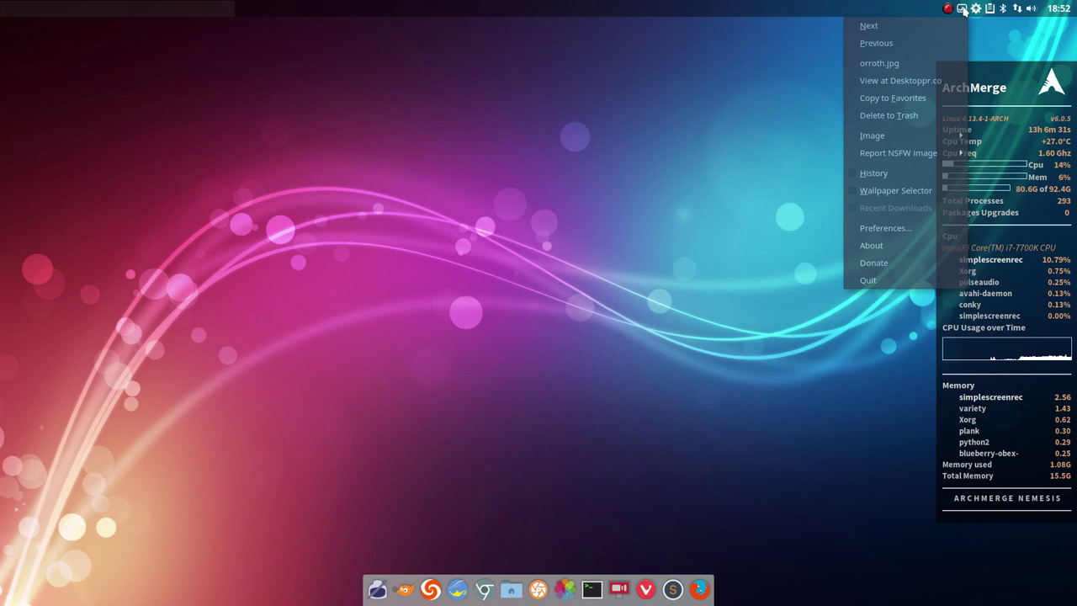
click(930, 81)
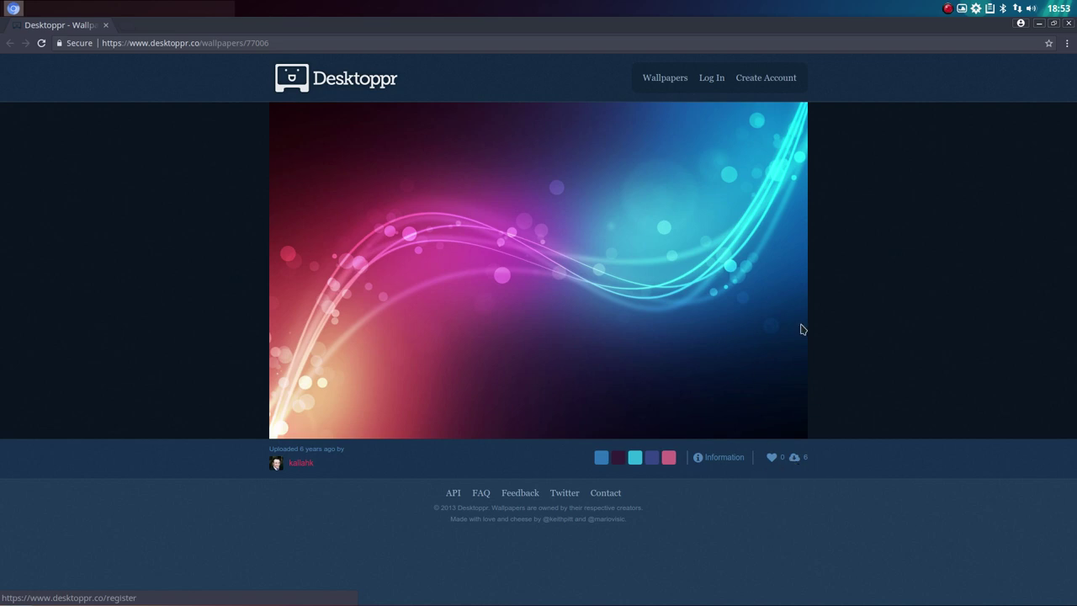
Step: Minimize the Chromium Desktoppr page to return to the desktop
click(1040, 25)
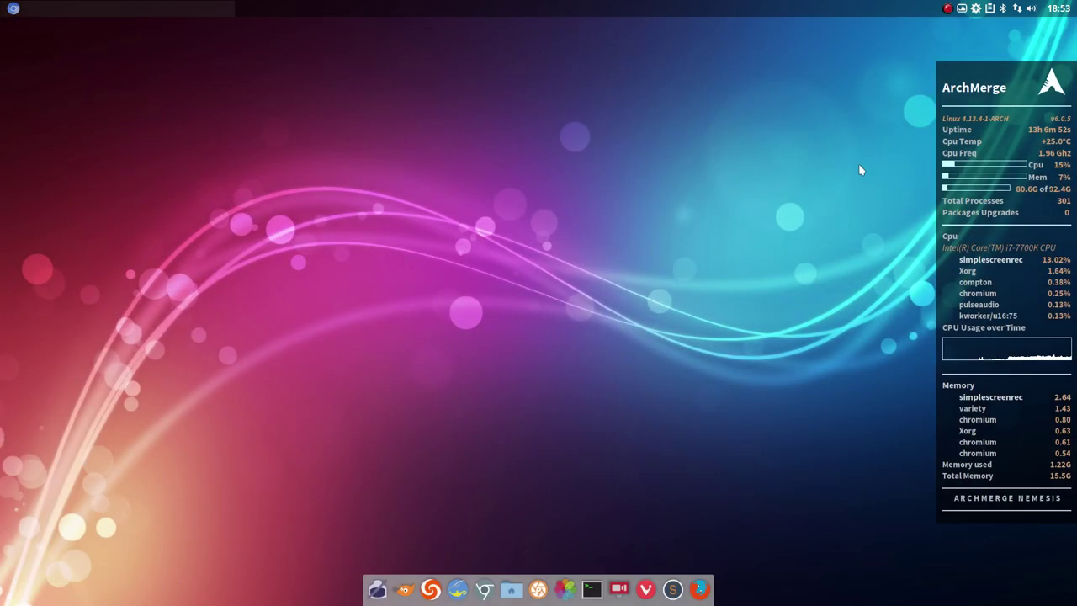
Step: Open the Openbox root menu and browse its submenus, ending on Preferences
right_click(531, 206)
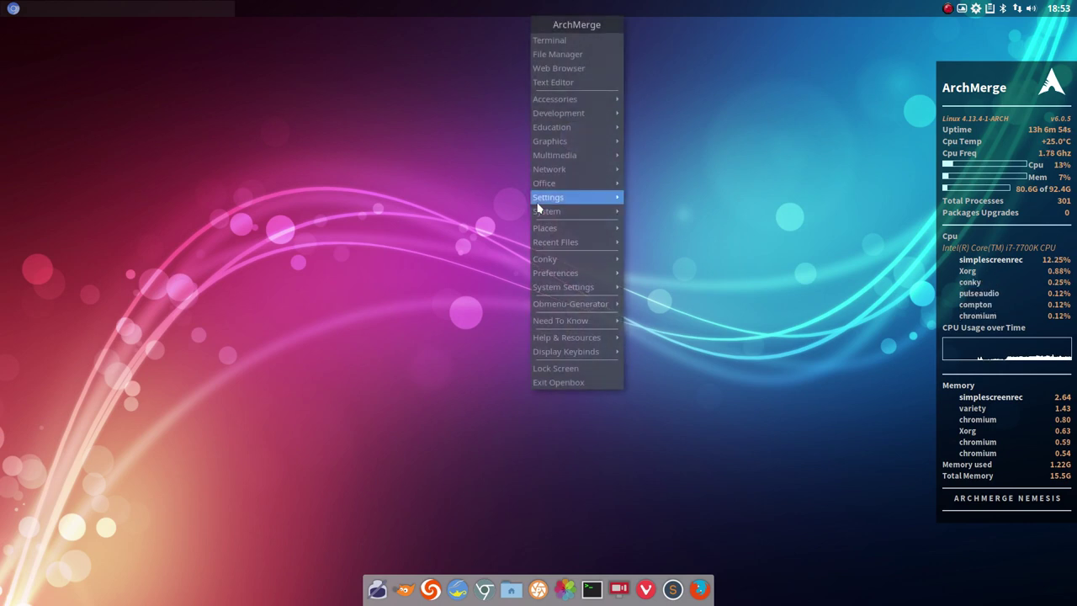
mouse_move(568, 262)
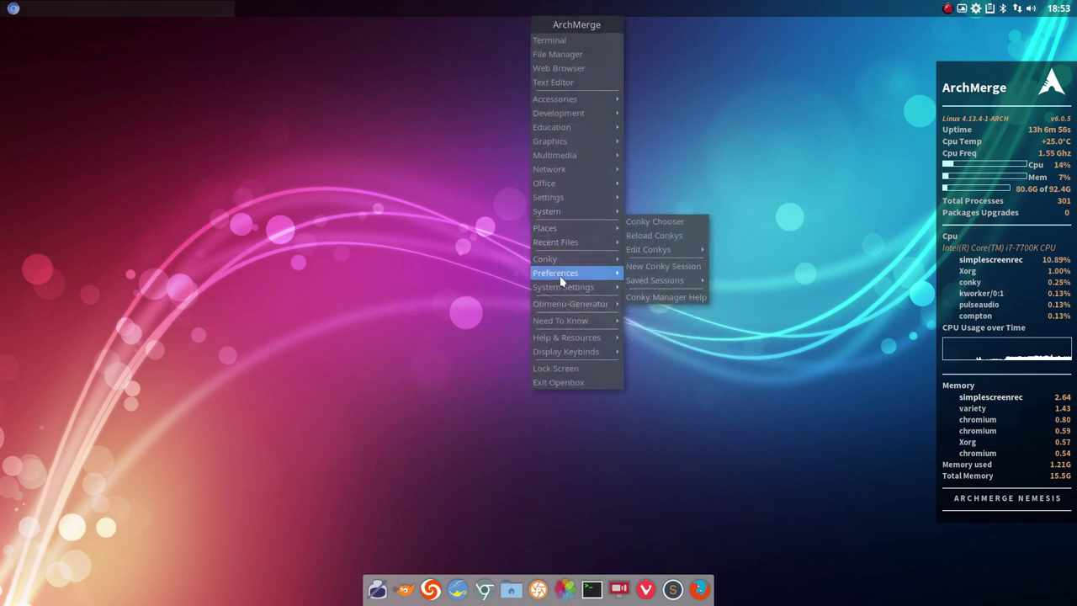
mouse_move(584, 281)
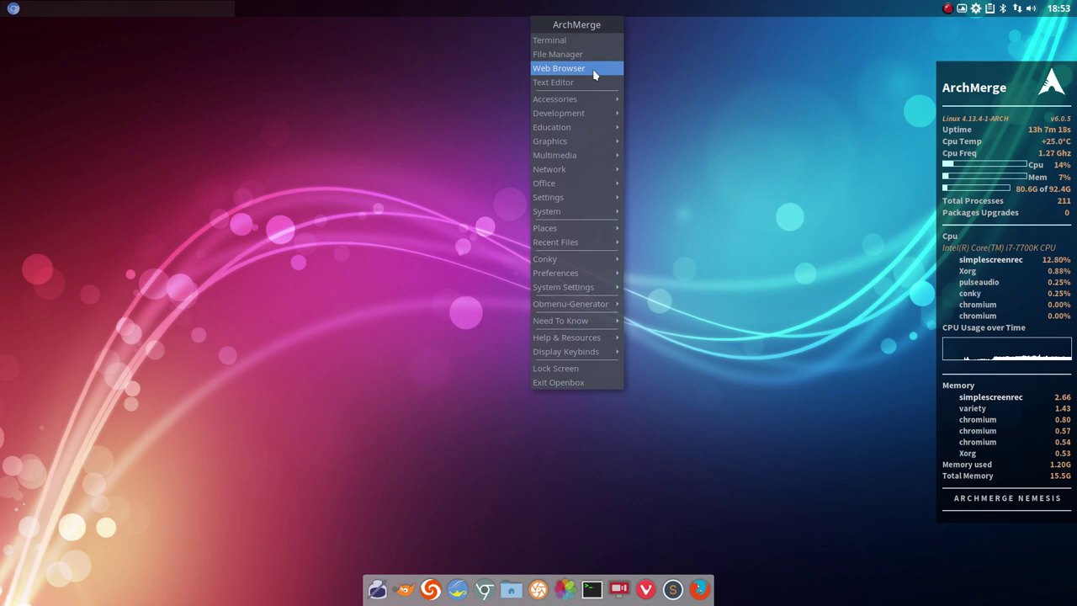
mouse_move(594, 98)
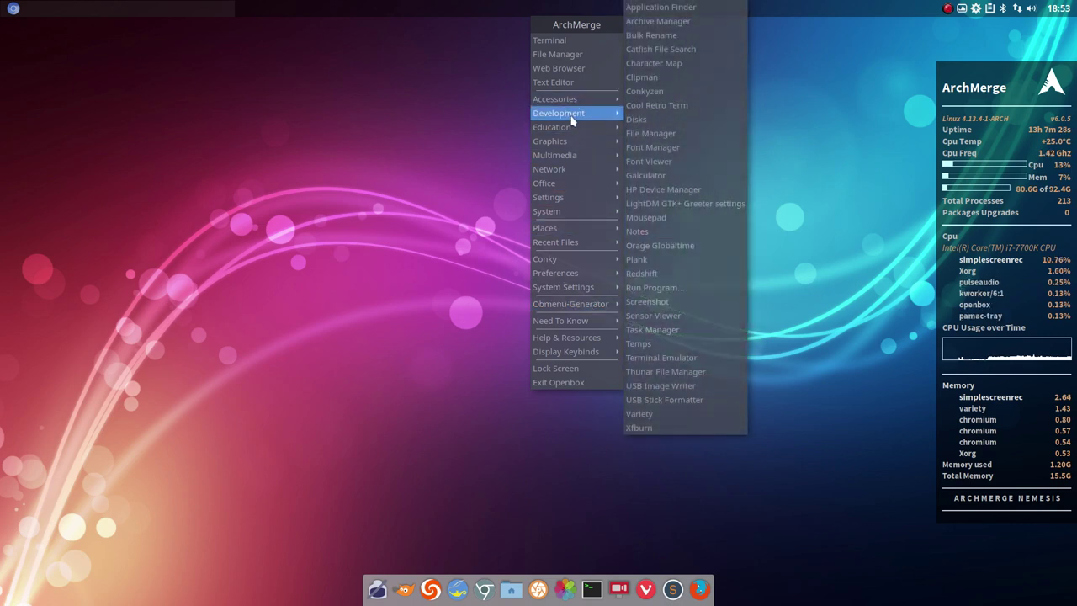
mouse_move(575, 214)
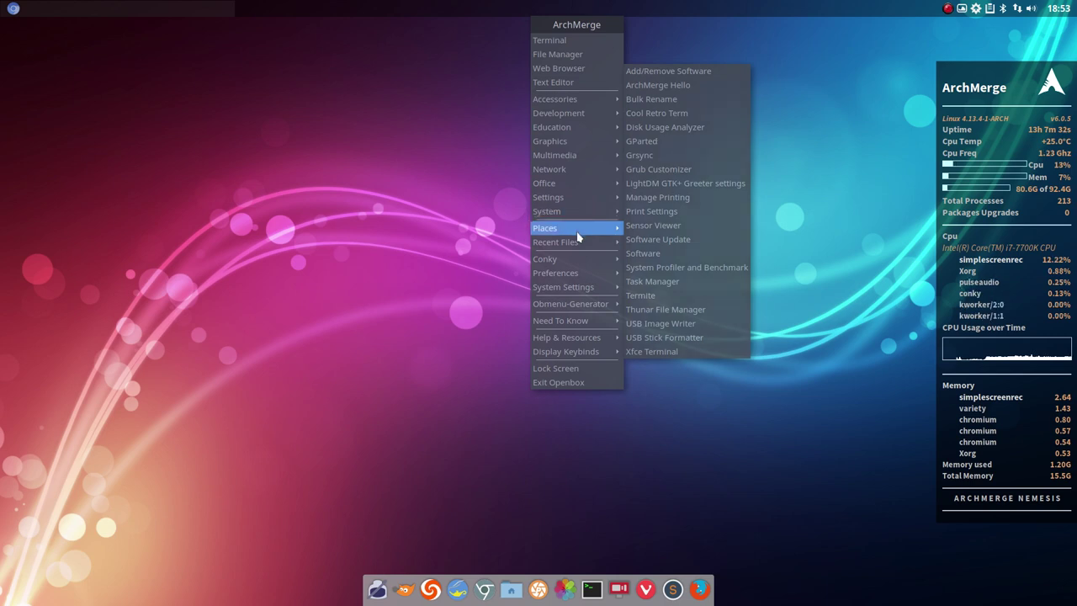
mouse_move(578, 244)
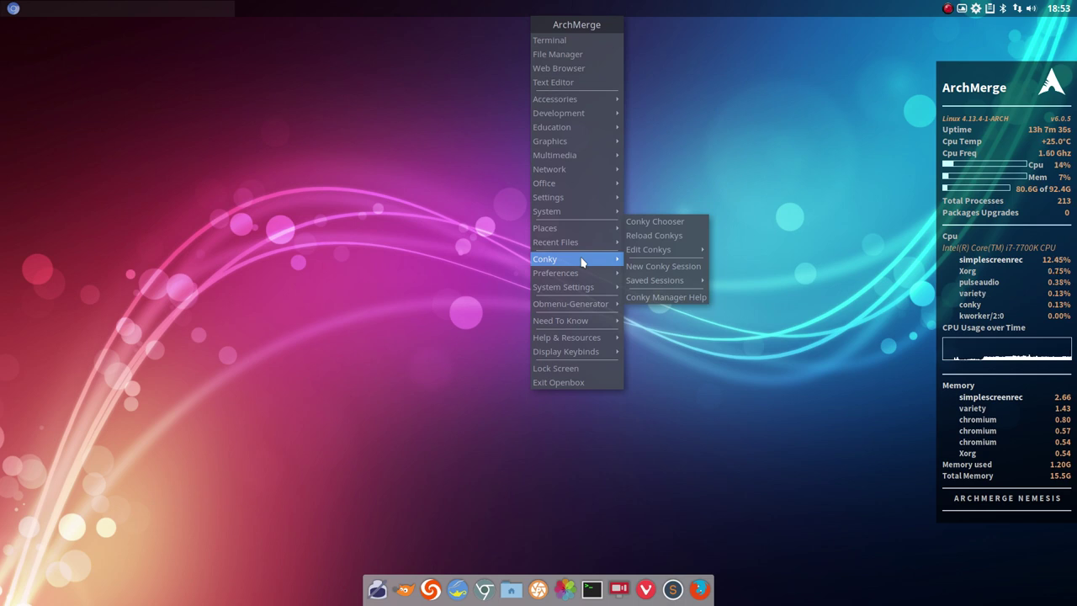
mouse_move(666, 251)
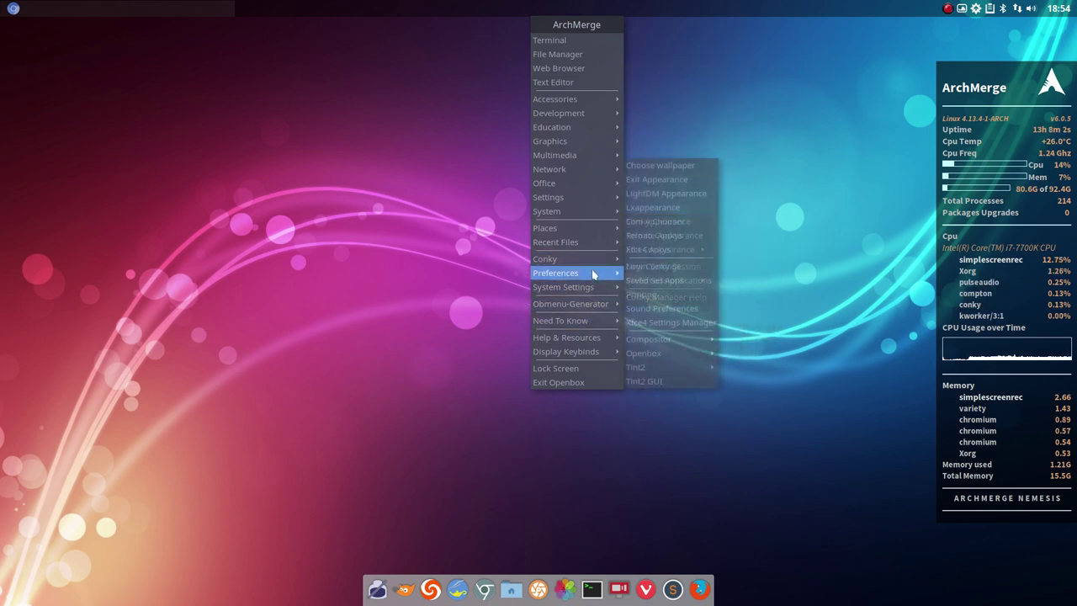
Step: Open Nitrogen, move its window up, and set the wallpaper mode to Full Screen
click(682, 167)
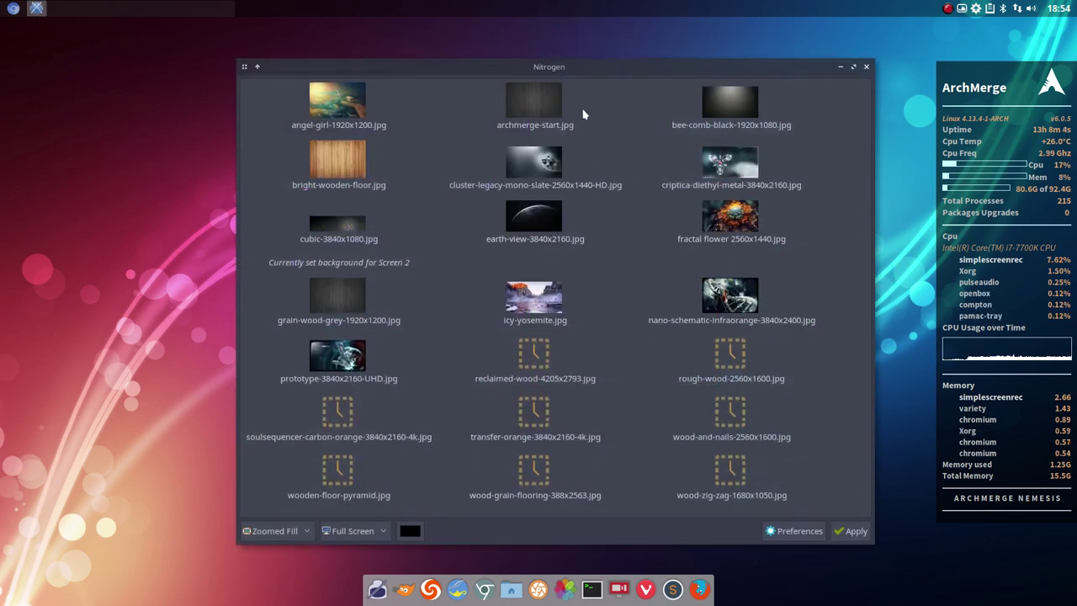
drag(584, 67, 565, 35)
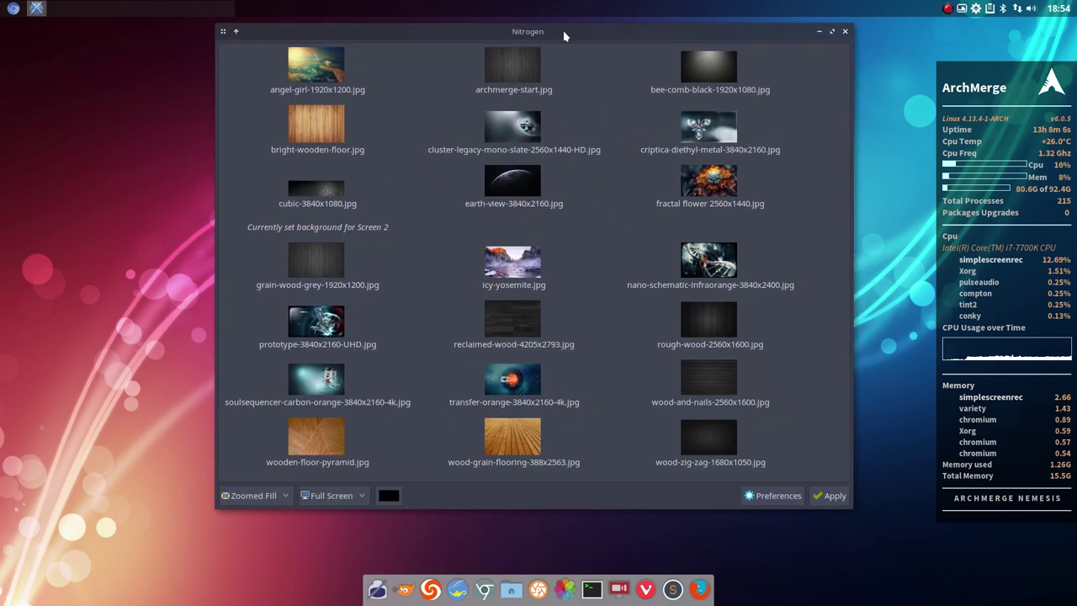
click(283, 497)
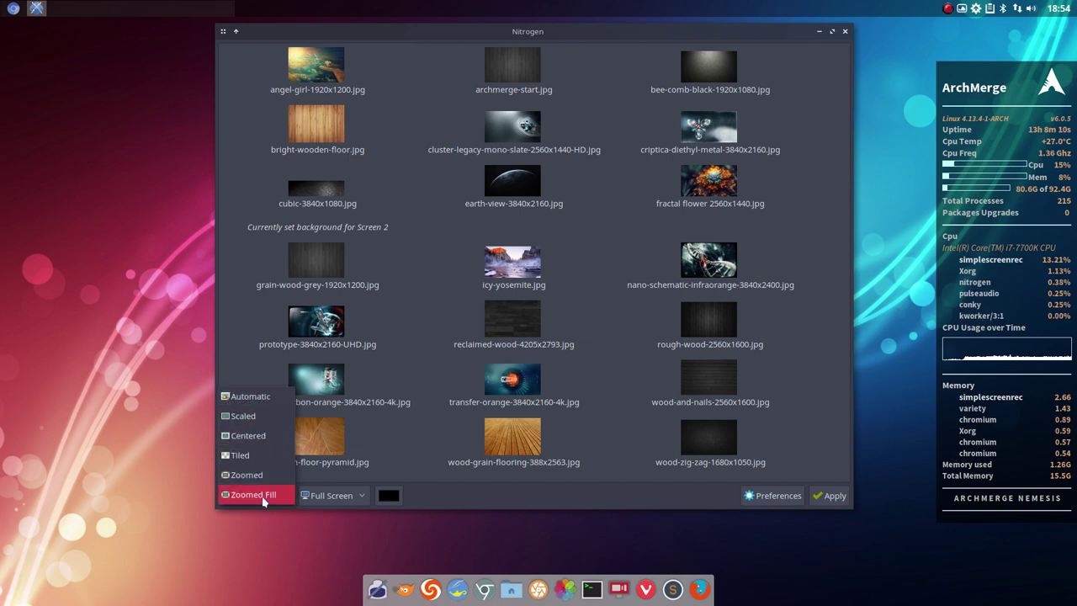
click(421, 503)
click(332, 496)
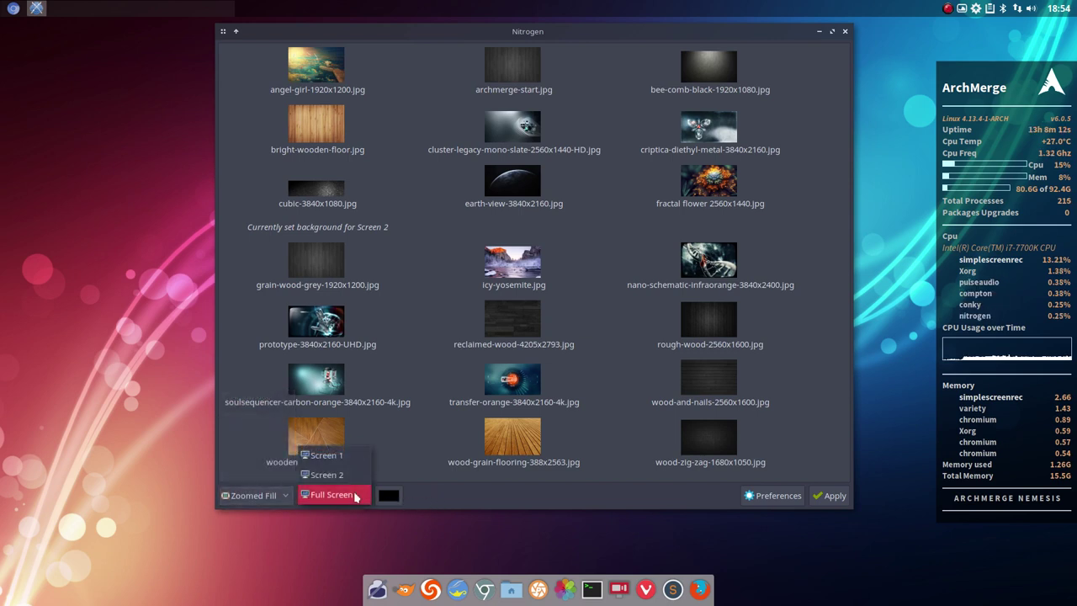
click(354, 496)
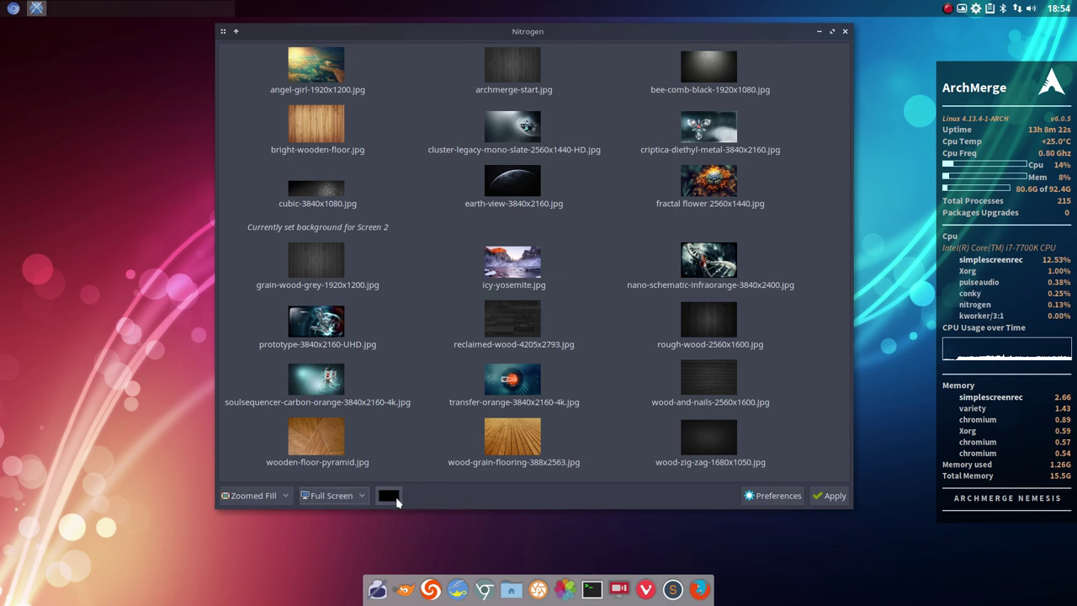
Step: Apply wood-grain-flooring-388x2563.jpg as the wallpaper, then open Nitrogen's Preferences
click(539, 437)
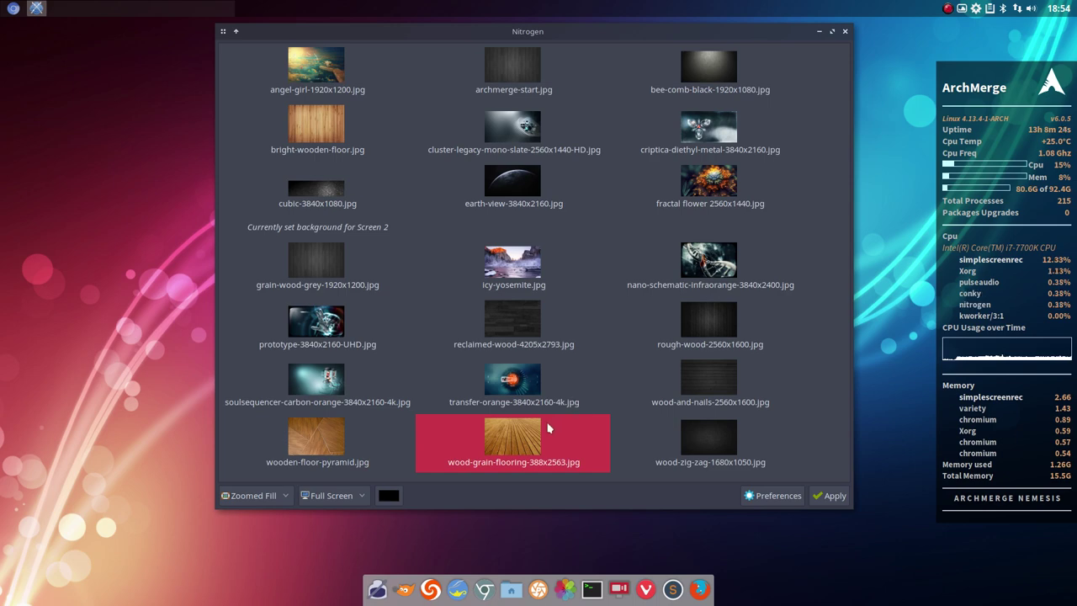
click(828, 496)
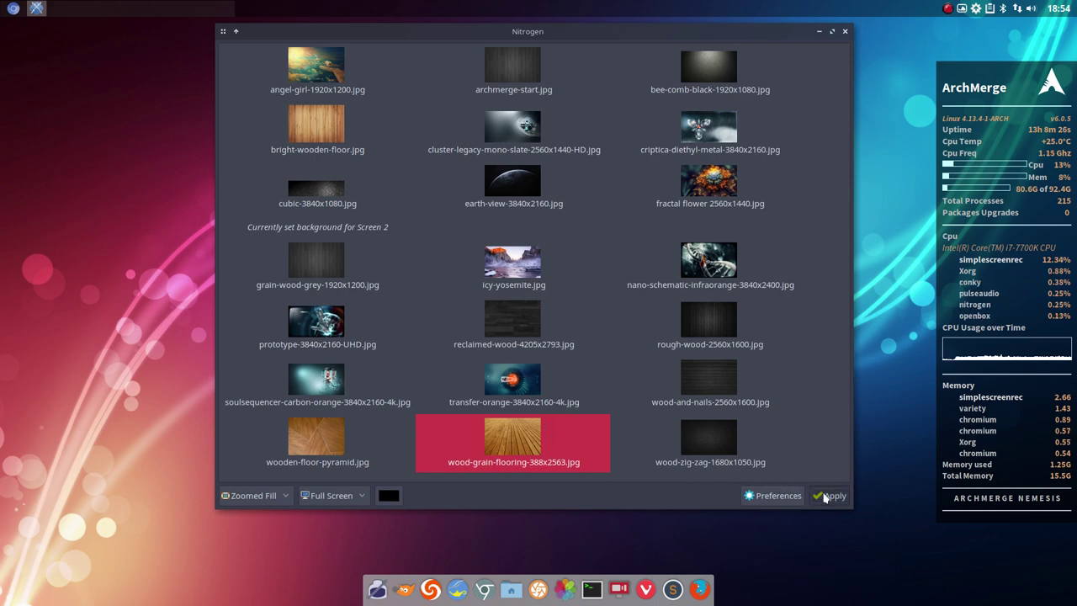
click(772, 495)
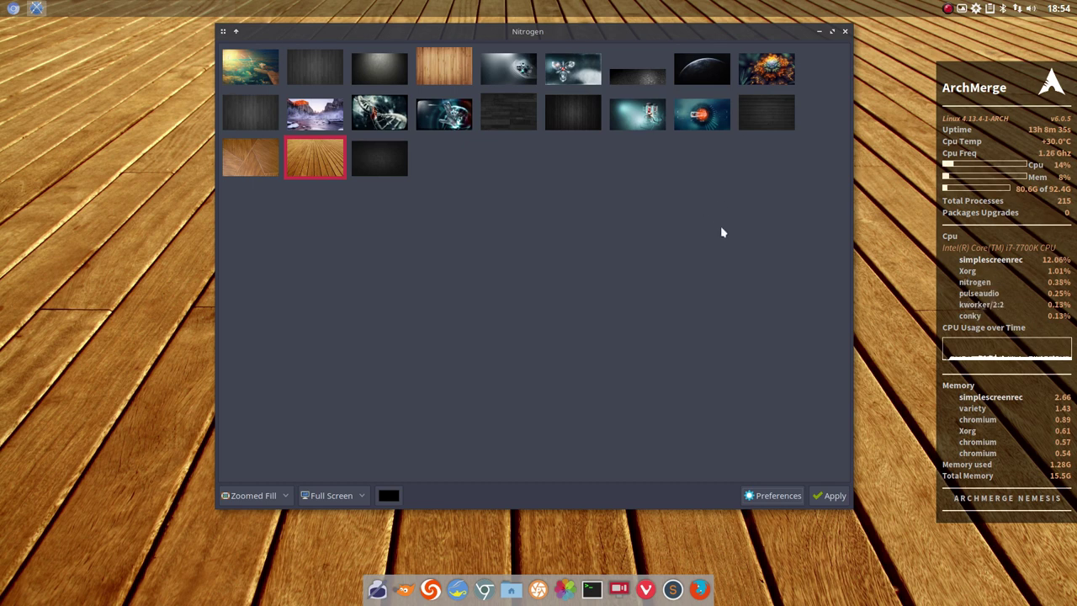
Step: Show Variety's wallpaper history strip and reopen Nitrogen's Preferences
click(962, 9)
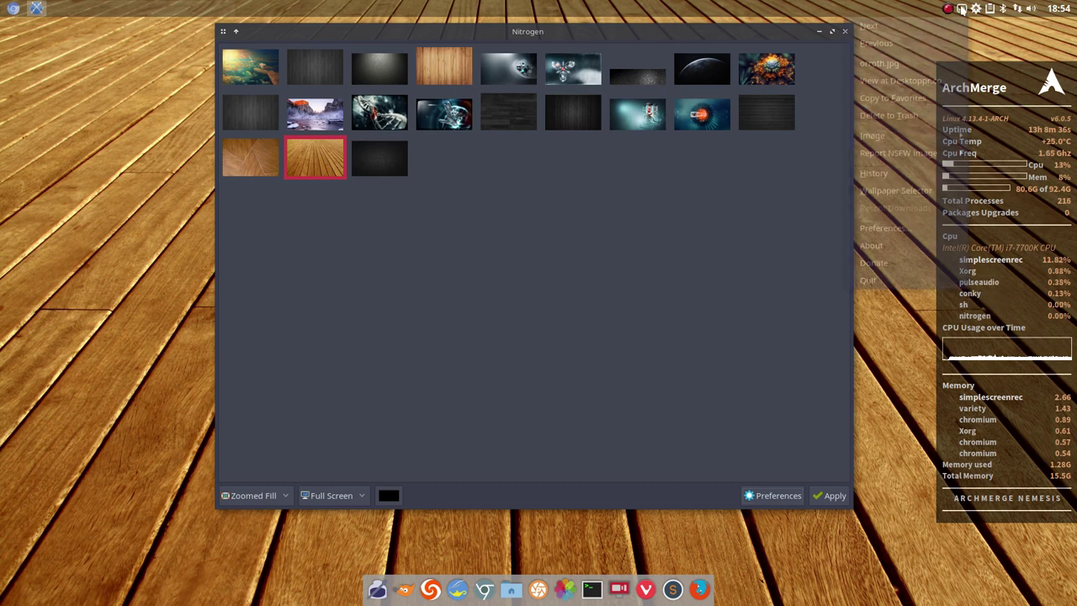
click(890, 190)
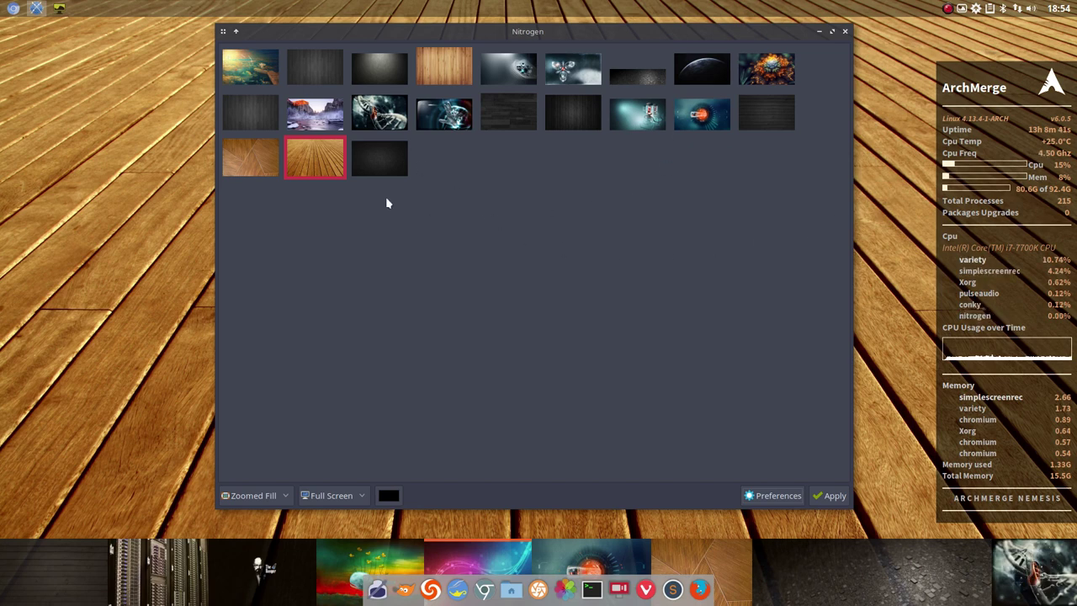
click(754, 497)
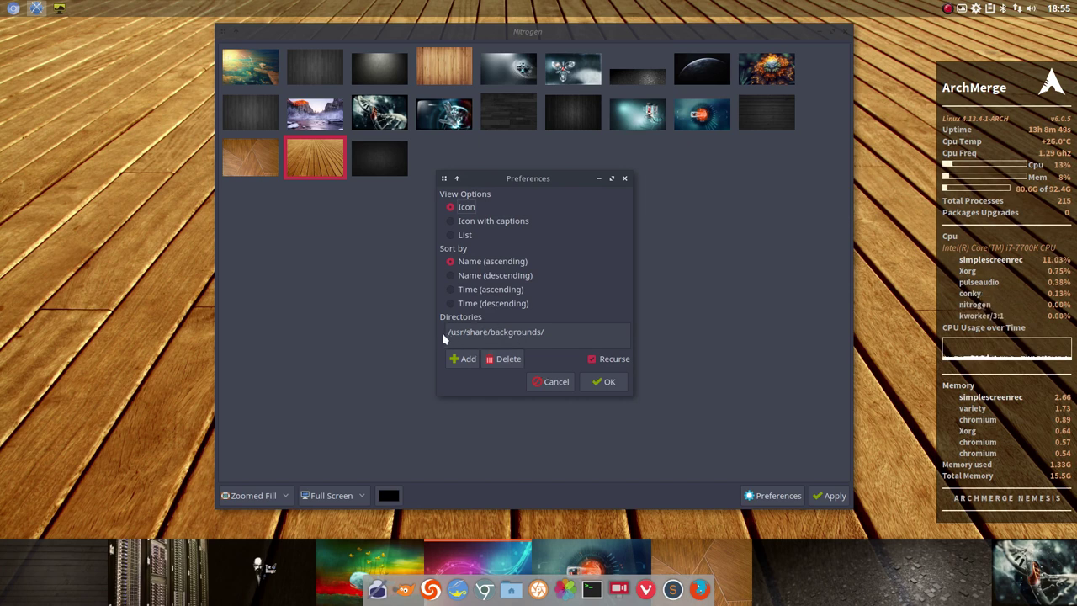
Step: Select the /usr/share/backgrounds/ entry, then try adding a folder, cancelling without adding one
click(559, 338)
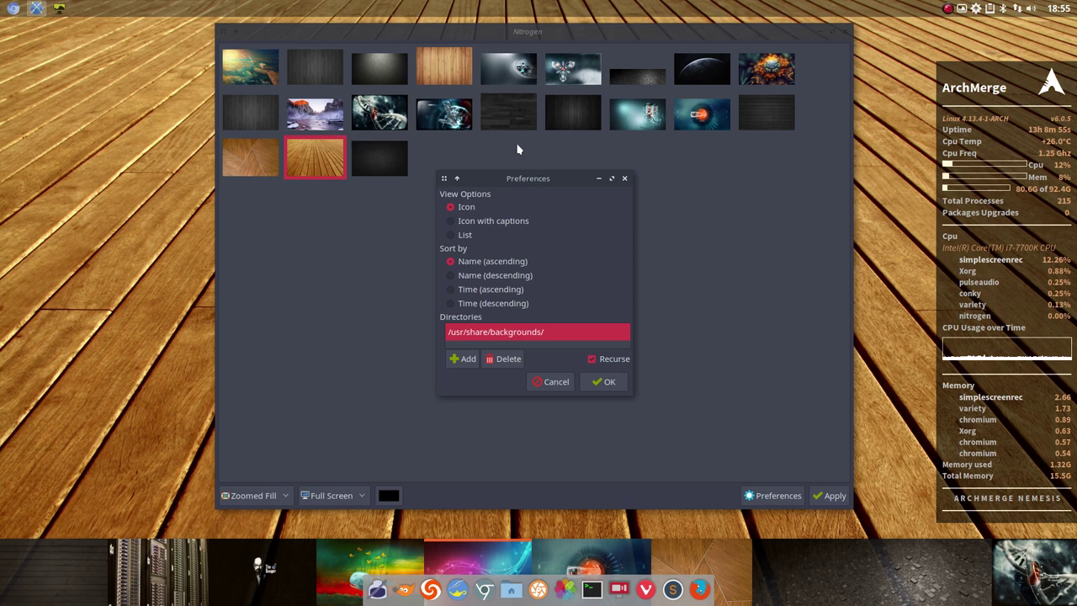
click(560, 385)
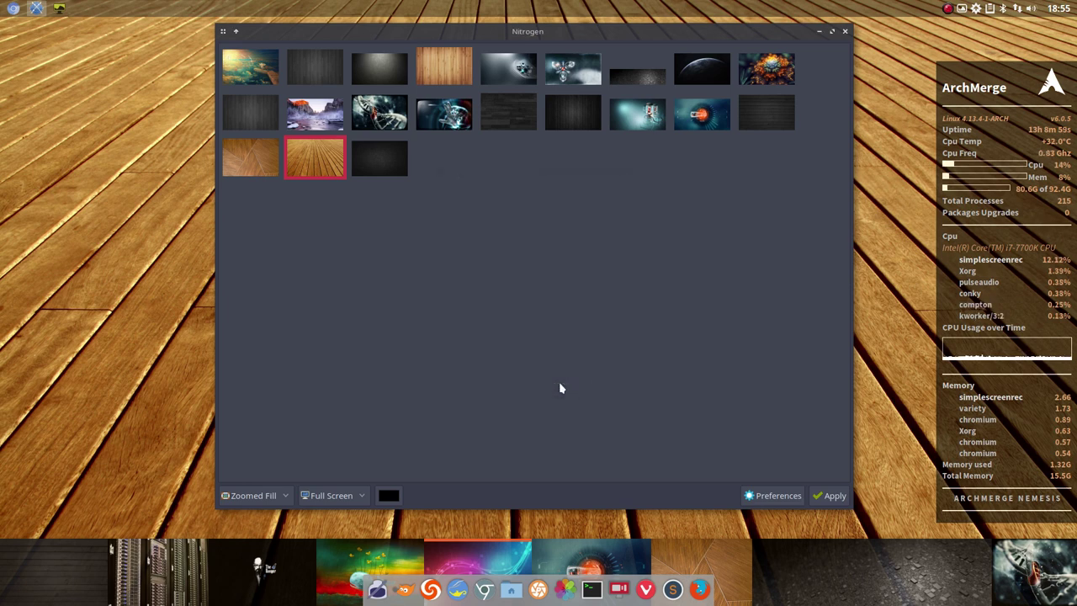
click(781, 495)
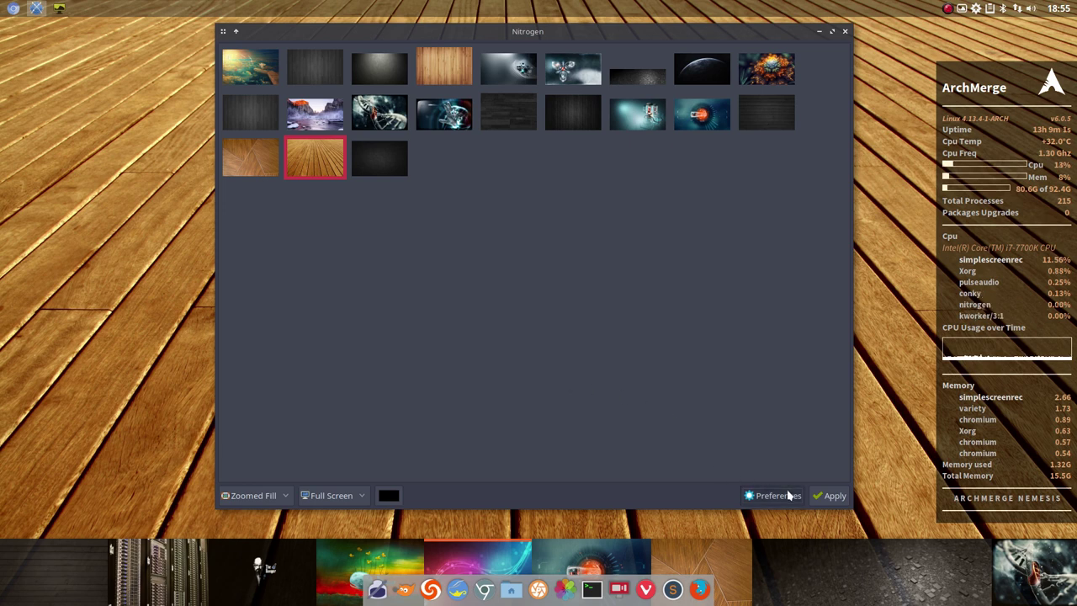
click(462, 359)
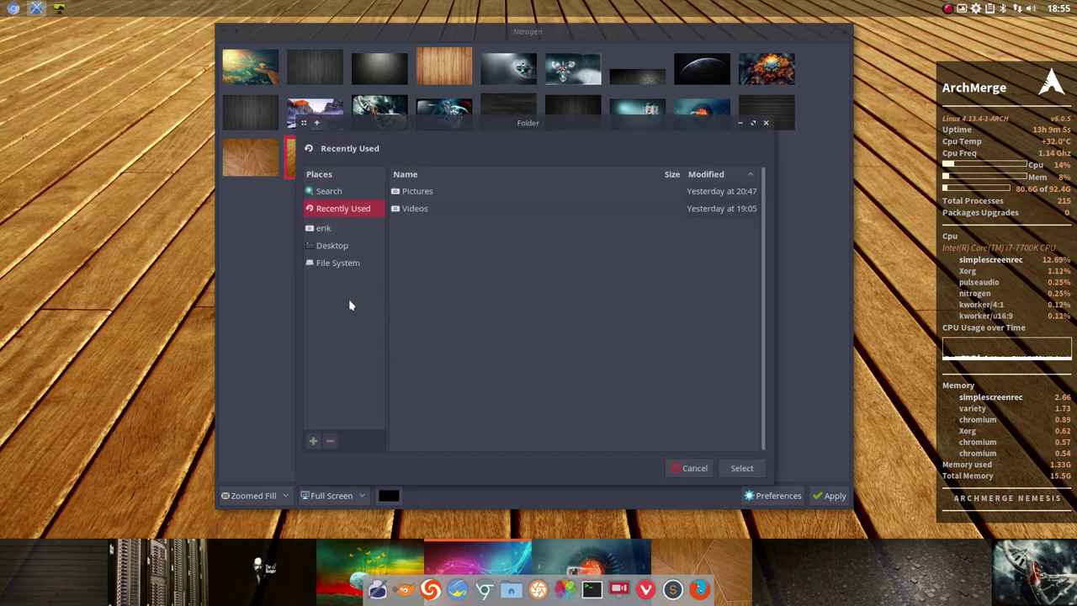
click(696, 469)
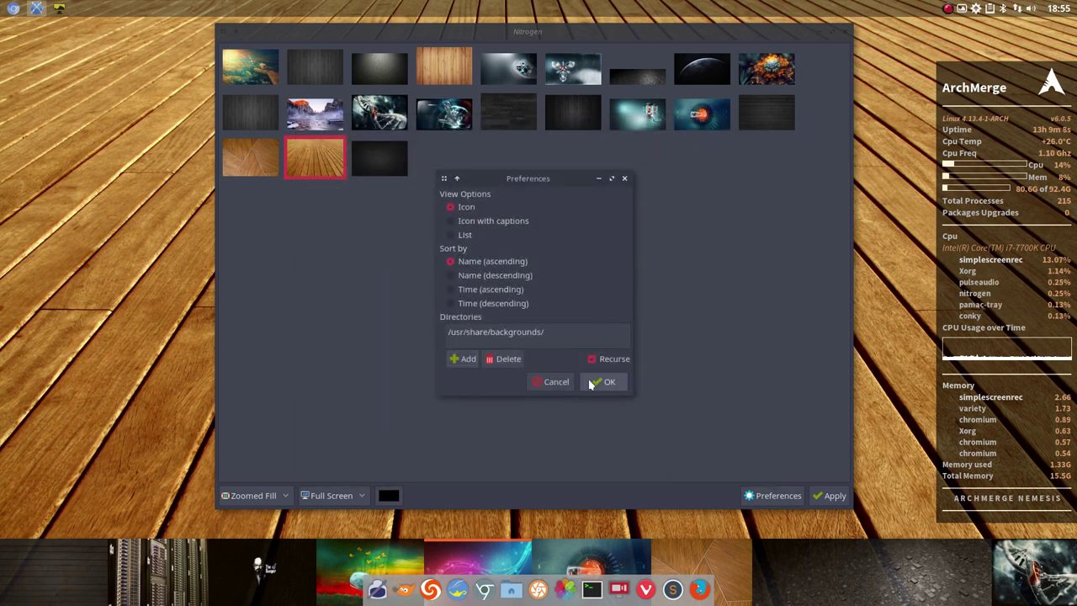
click(462, 358)
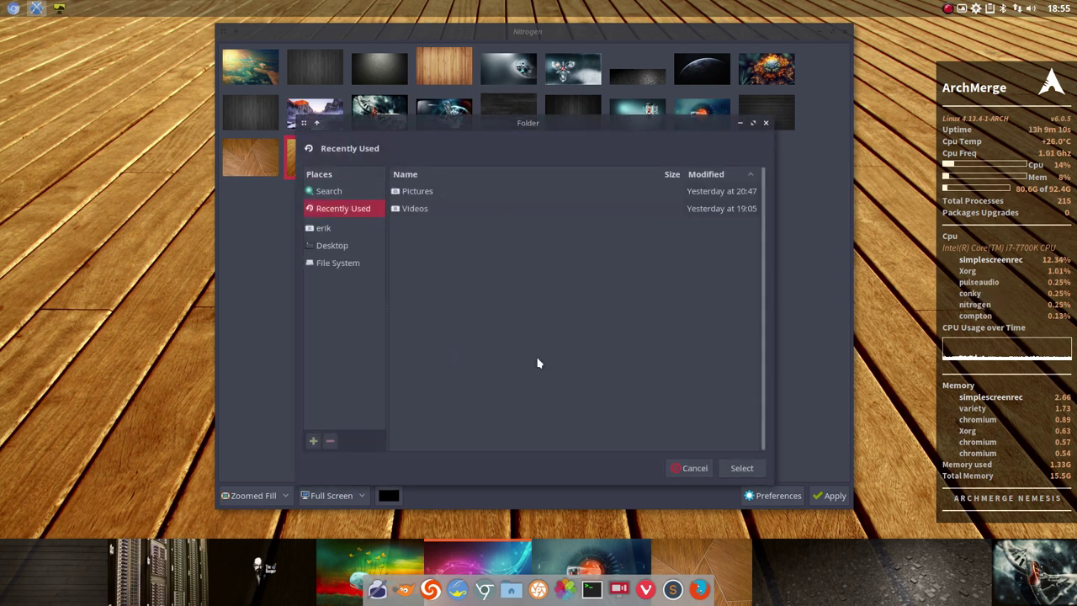
click(328, 228)
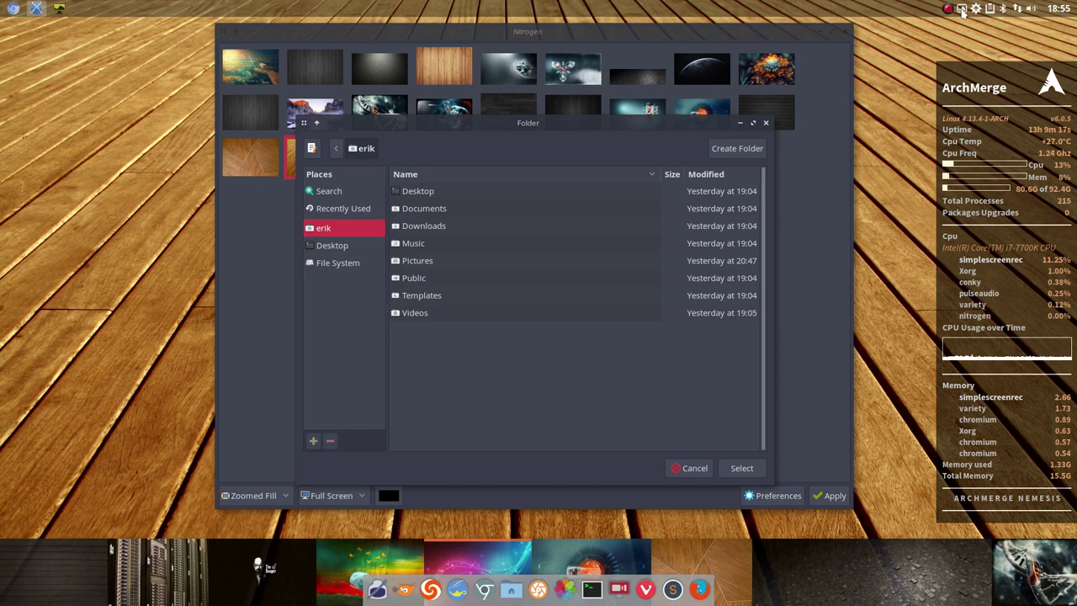
click(766, 124)
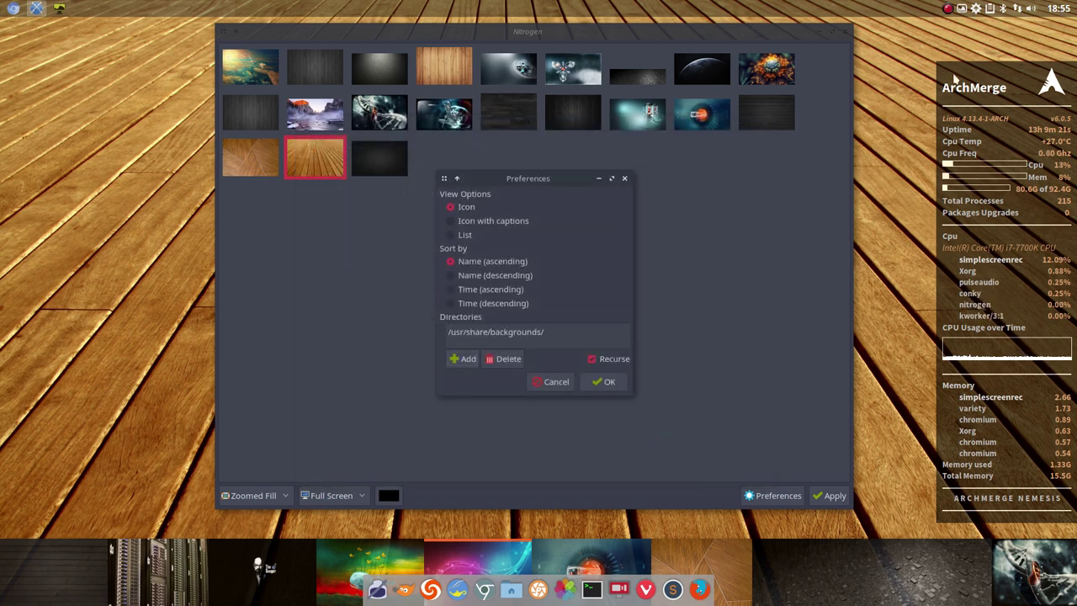
Step: Turn off Variety's Wallpaper Selector strip and cancel Nitrogen's Preferences
click(965, 15)
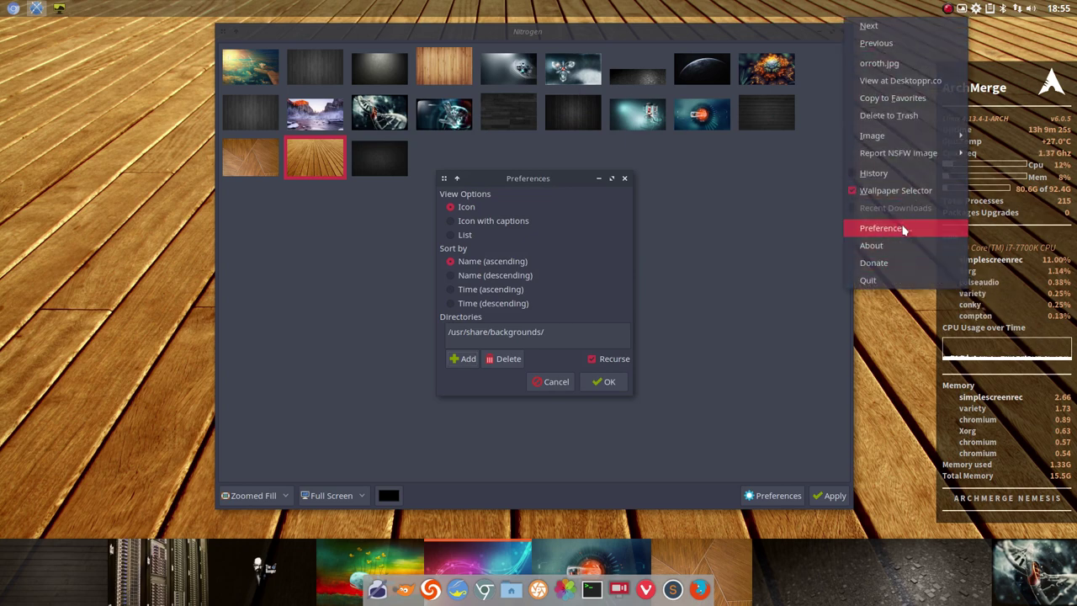
click(875, 192)
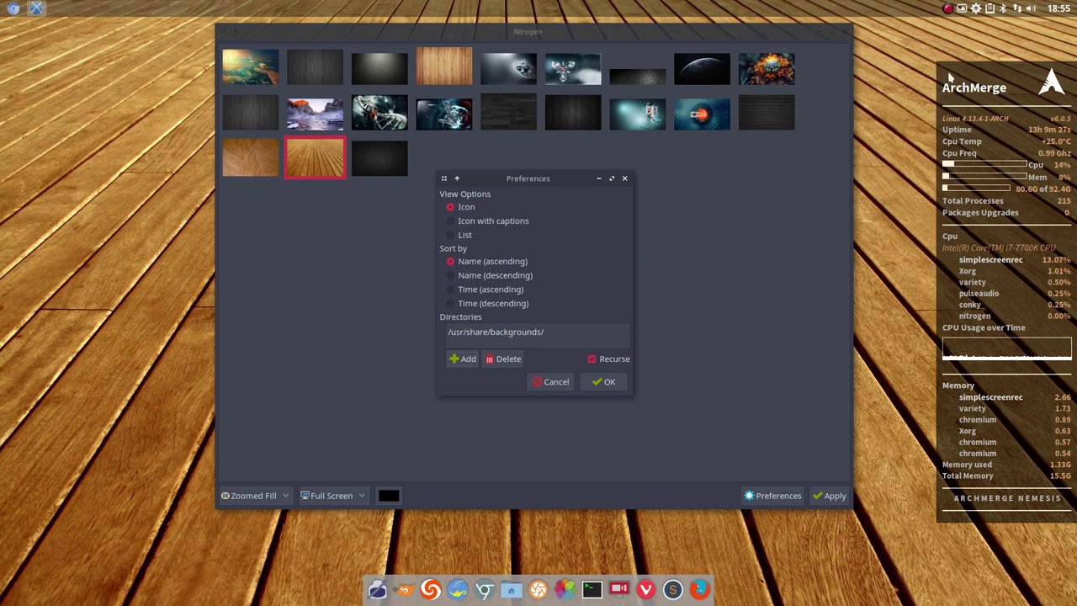
click(961, 10)
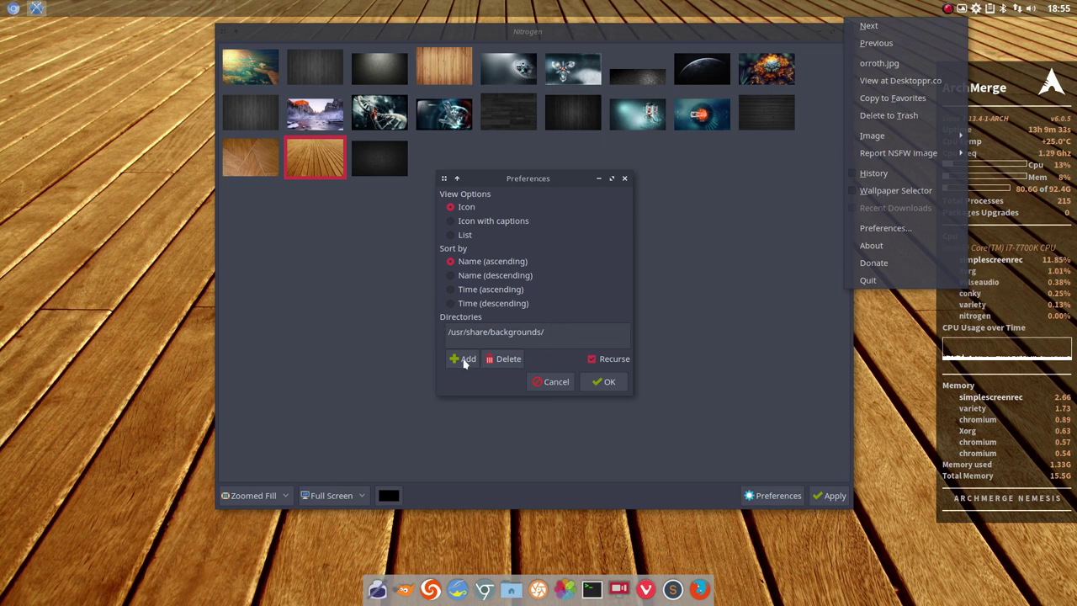
click(552, 384)
click(553, 384)
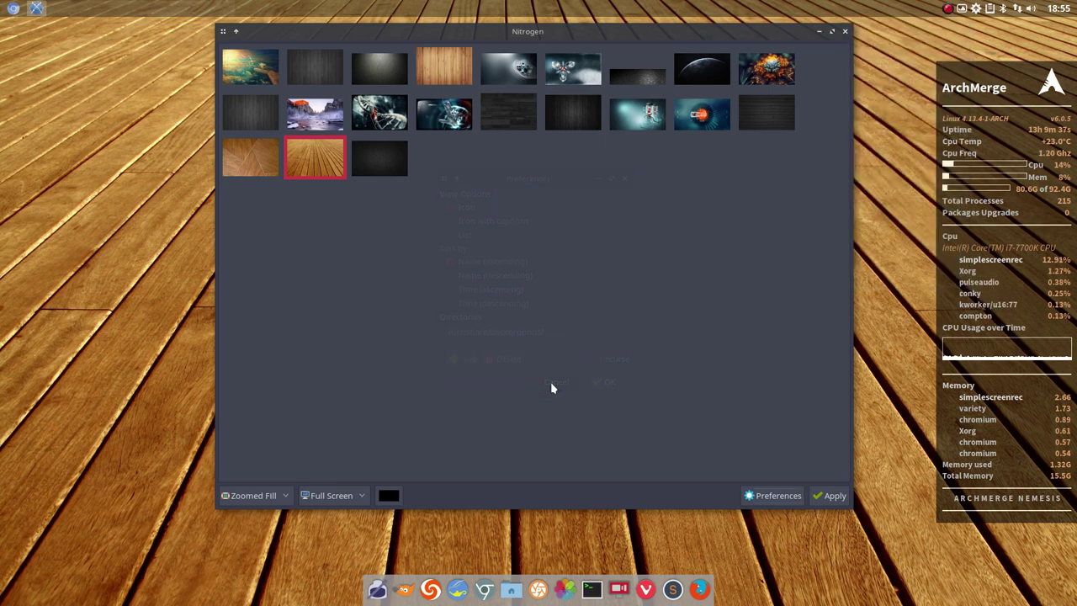
Step: Reopen Preferences, try the icons-with-captions view, then cancel without changes
click(768, 495)
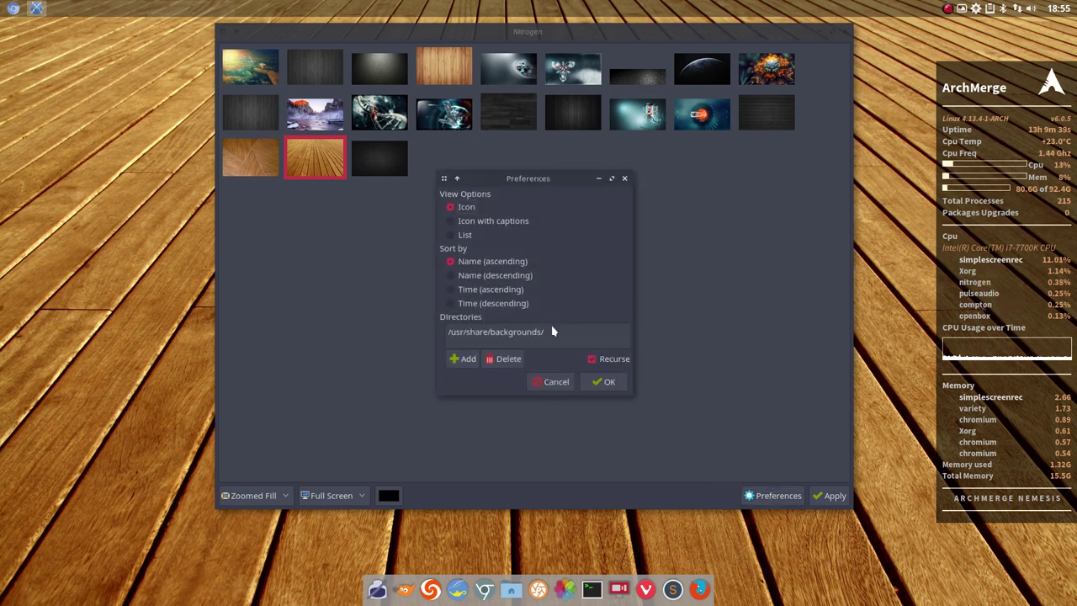
click(474, 223)
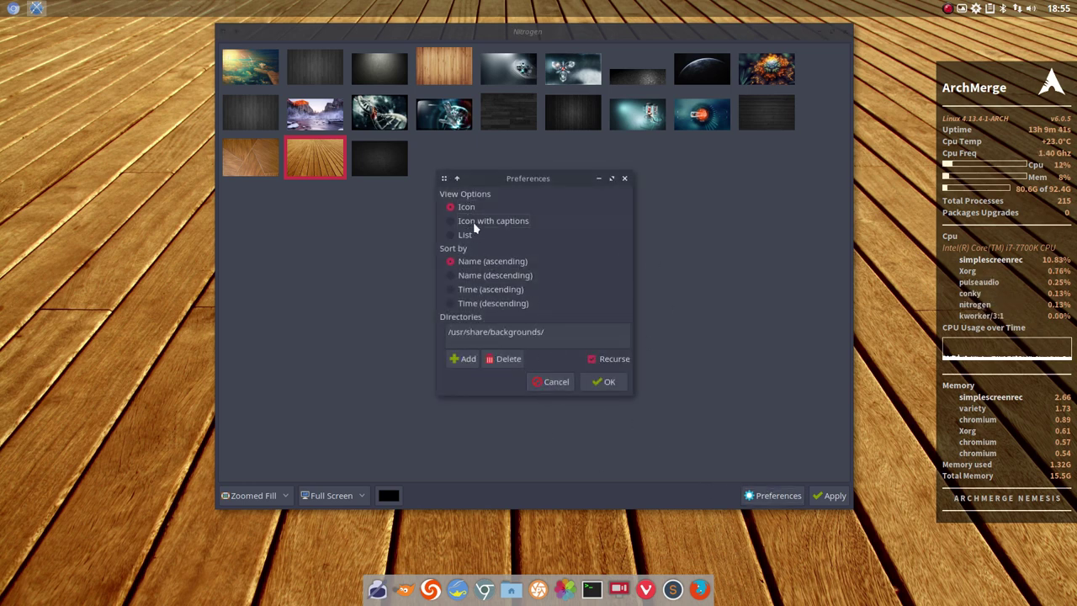
click(551, 384)
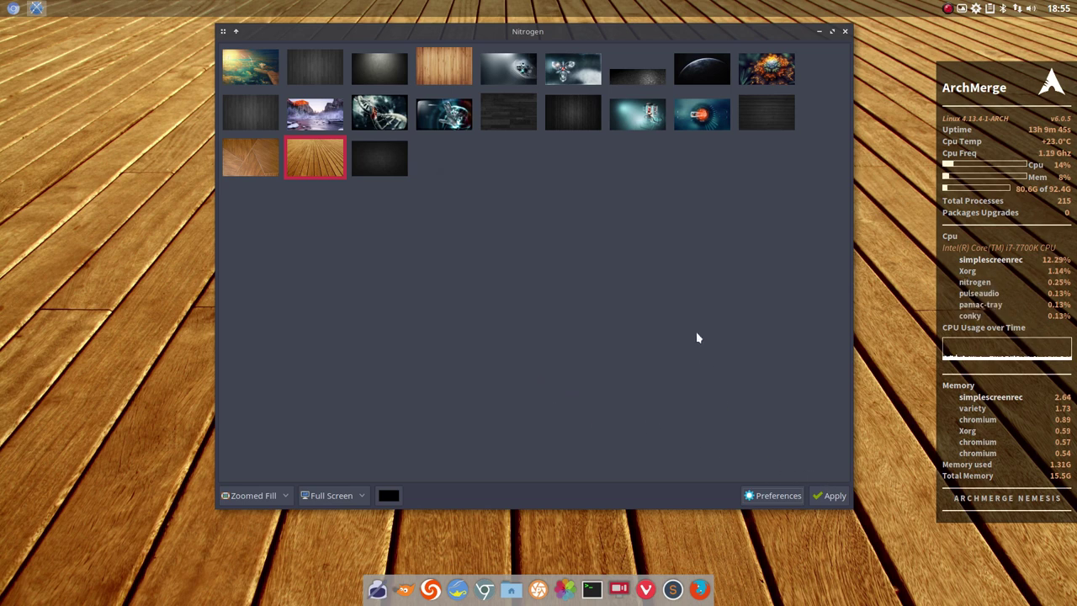
Step: Apply the blue TRANSFER image as the wallpaper and close Nitrogen
click(834, 498)
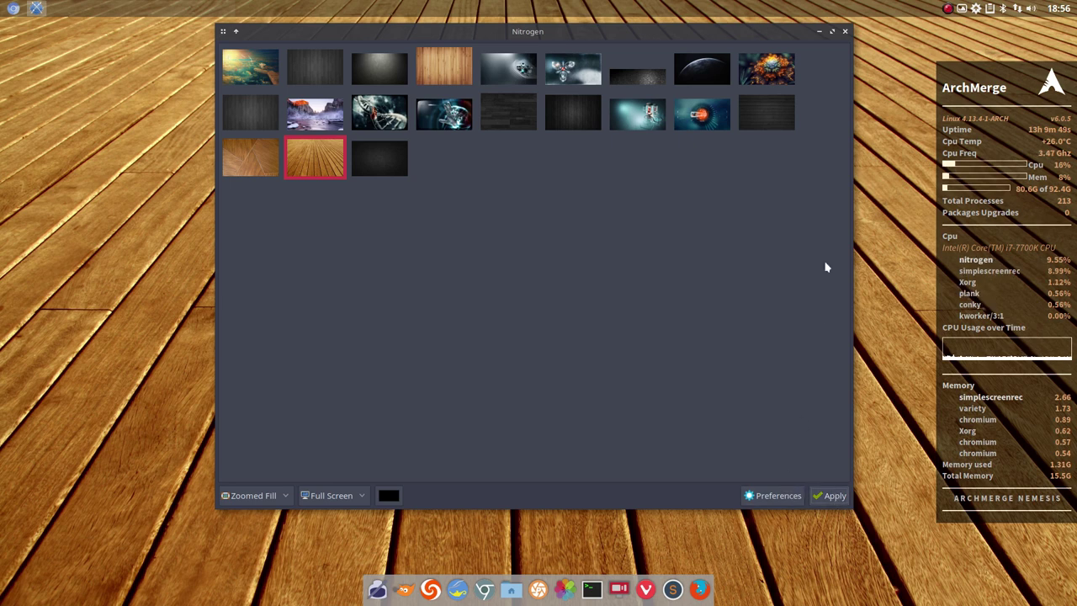
click(690, 123)
click(833, 496)
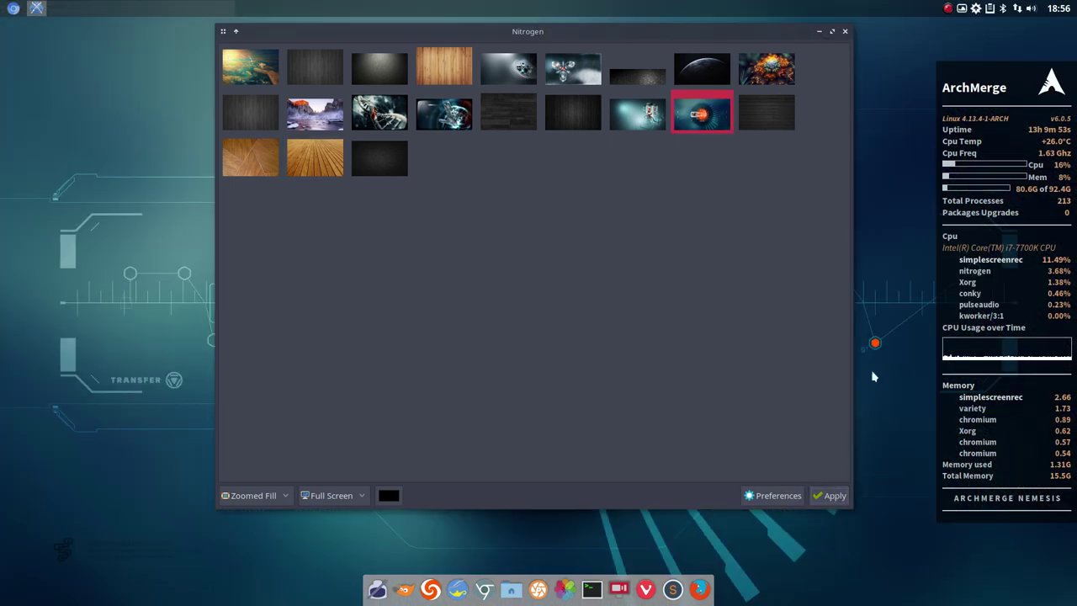
click(845, 32)
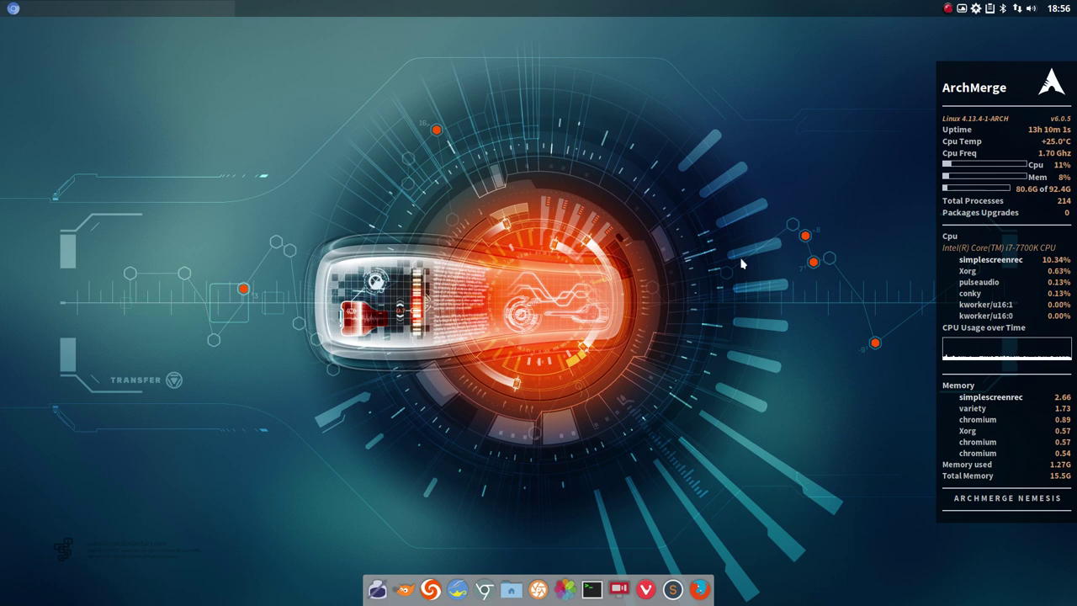
Step: Open Conky Manager from the Openbox desktop menu
right_click(419, 256)
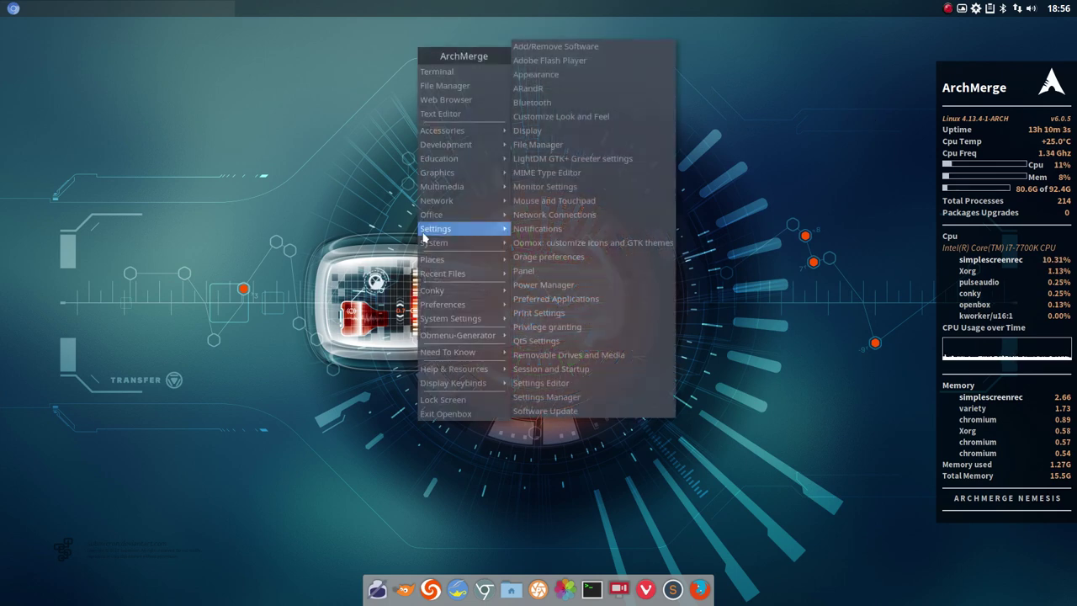
mouse_move(493, 298)
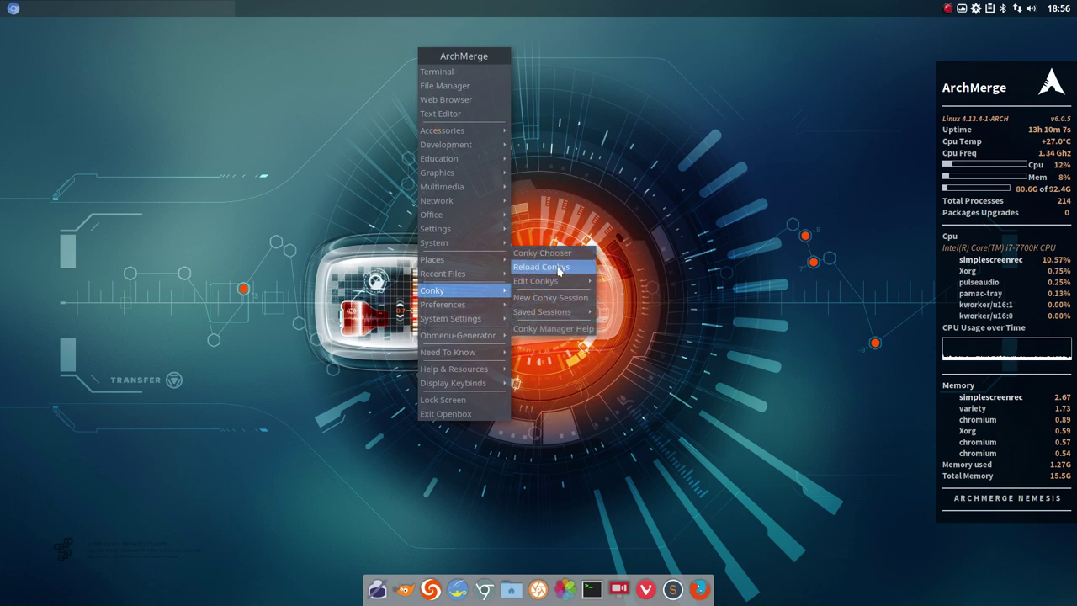
mouse_move(559, 282)
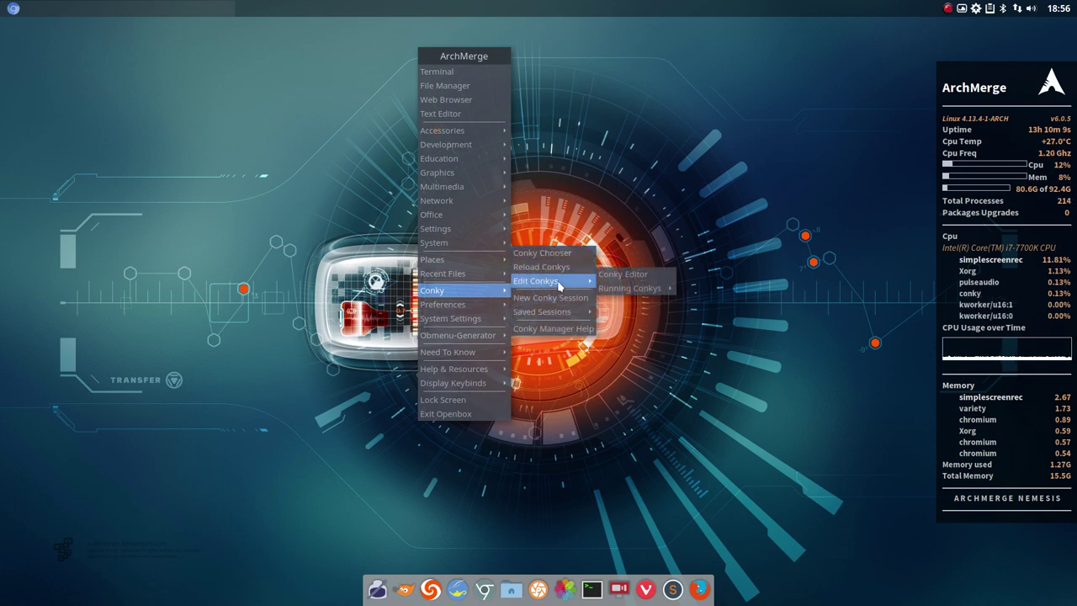
mouse_move(652, 290)
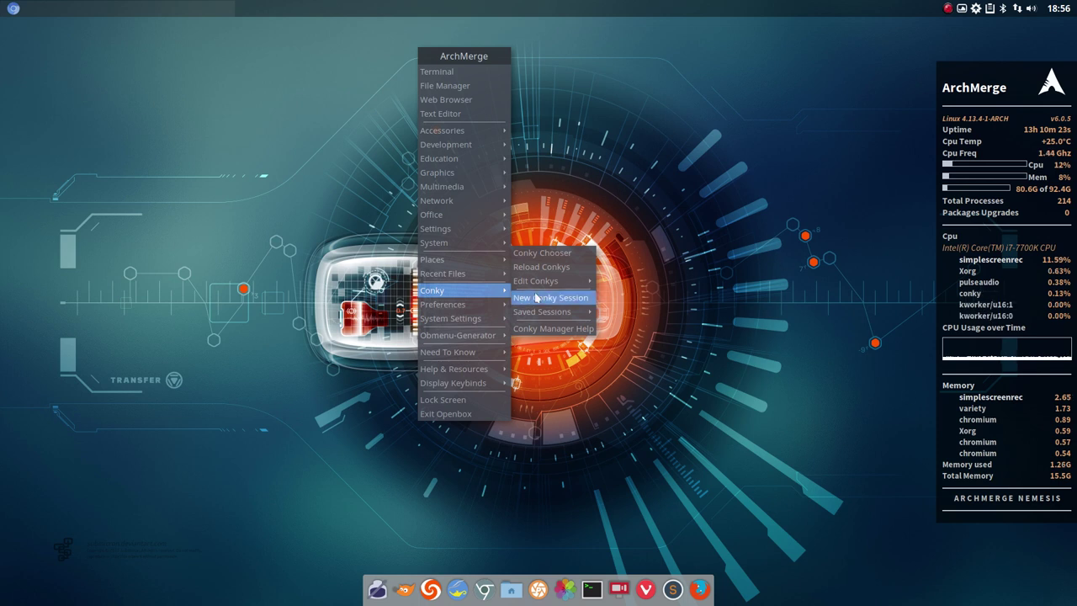
mouse_move(574, 318)
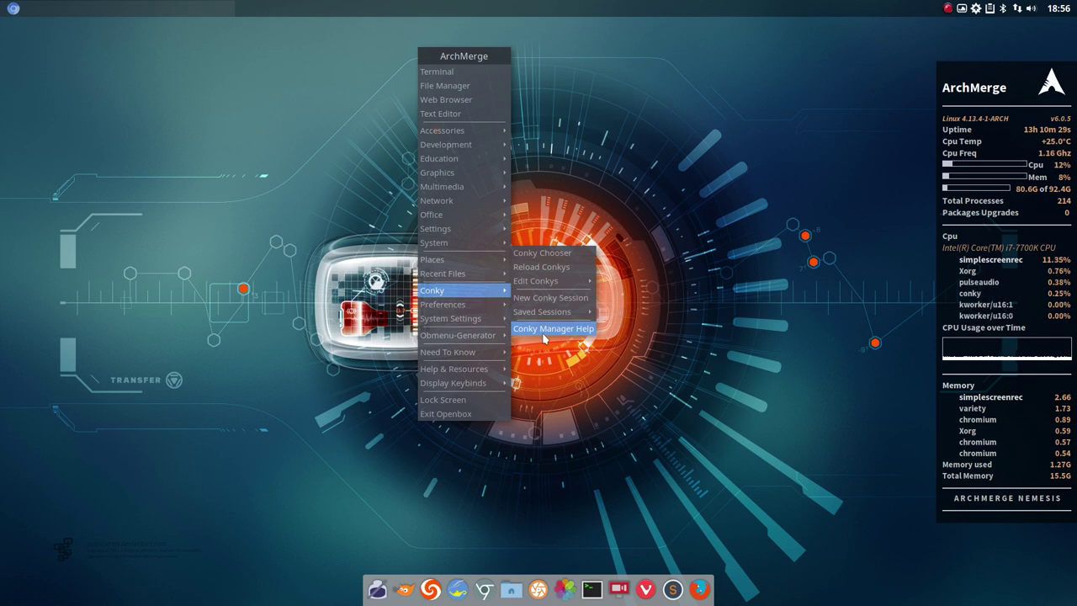
click(543, 259)
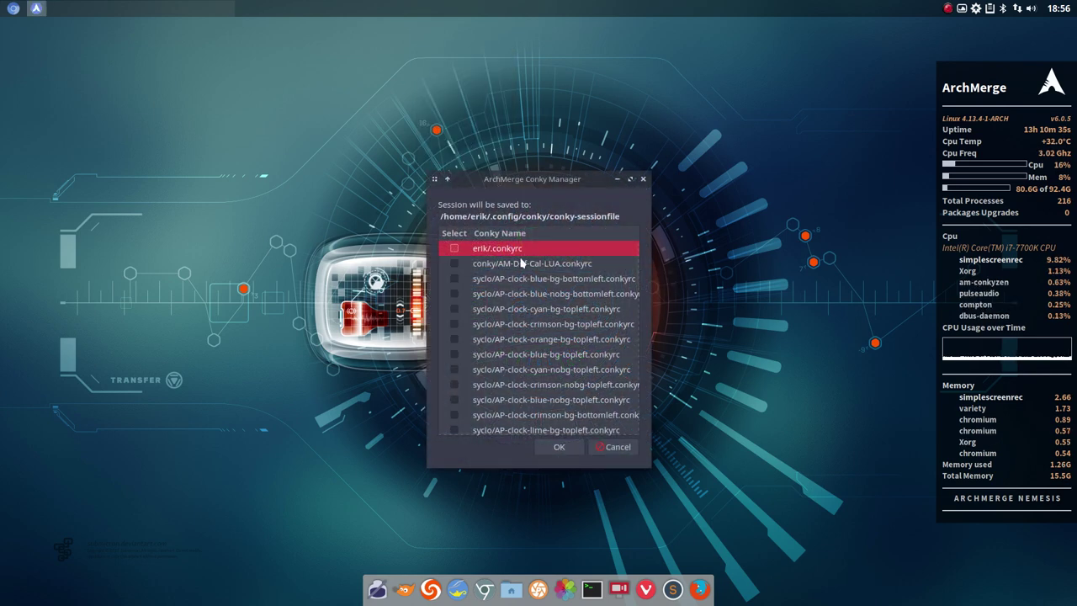
Step: Disable conky/AUR-Nemesis.conkyrc, enable conky/AM-logos.conkyrc, and confirm with OK
scroll(507, 286, down, 10)
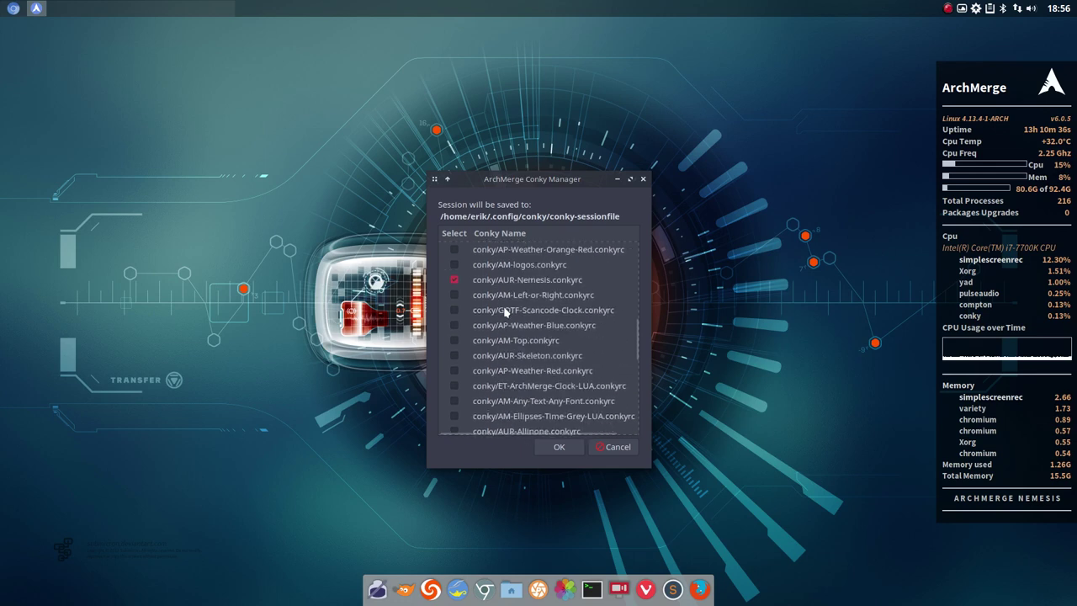
click(454, 280)
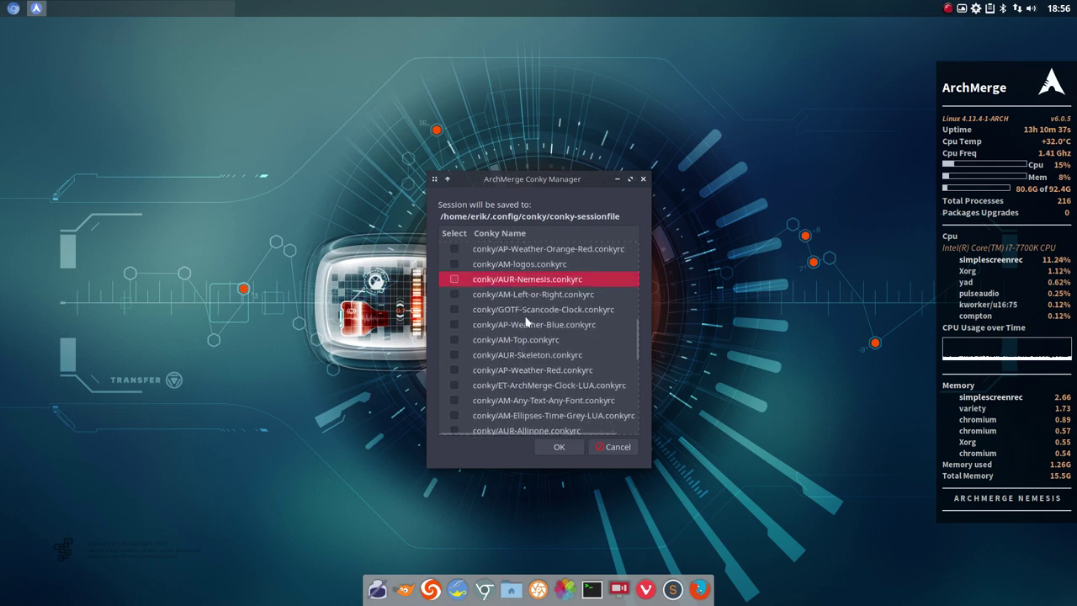
click(455, 263)
click(560, 447)
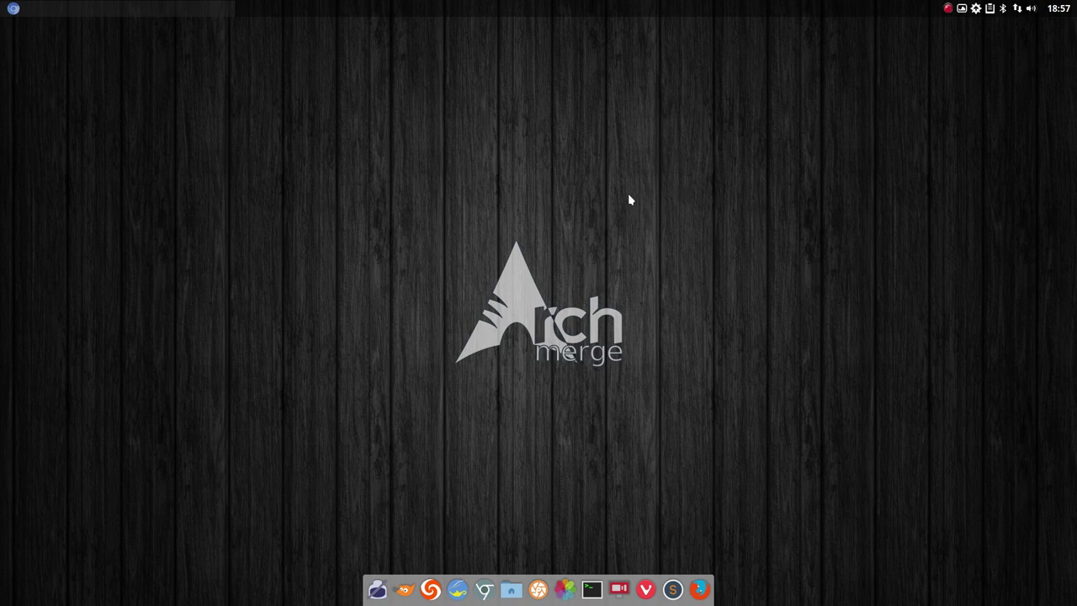
Step: In Conky Chooser, sort the list by name, tick informant/AP-inf-lavender.conkyrc and apply
right_click(587, 193)
mouse_move(647, 258)
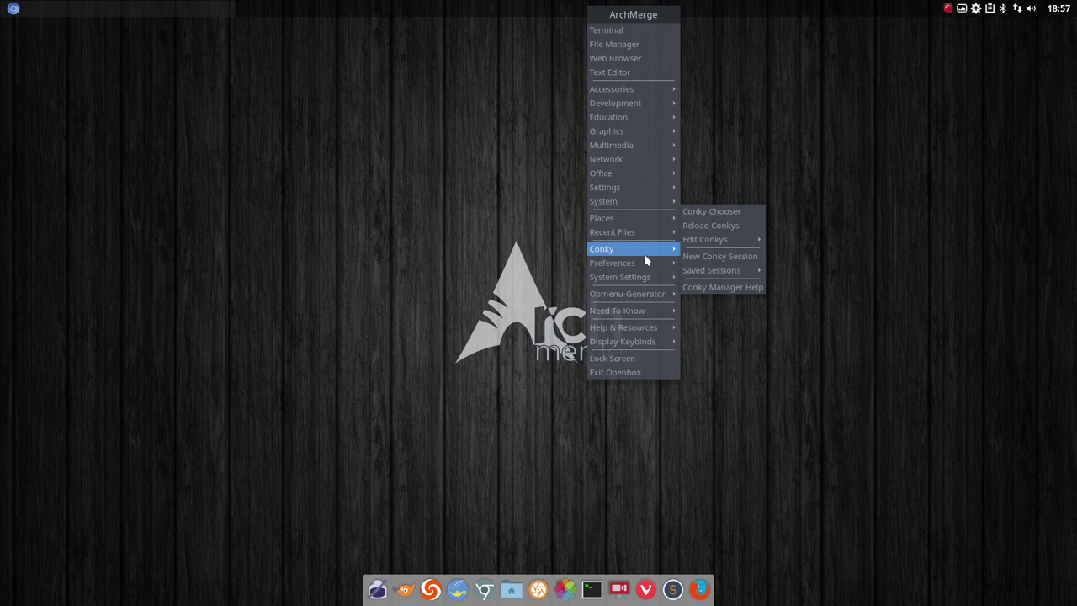
click(721, 212)
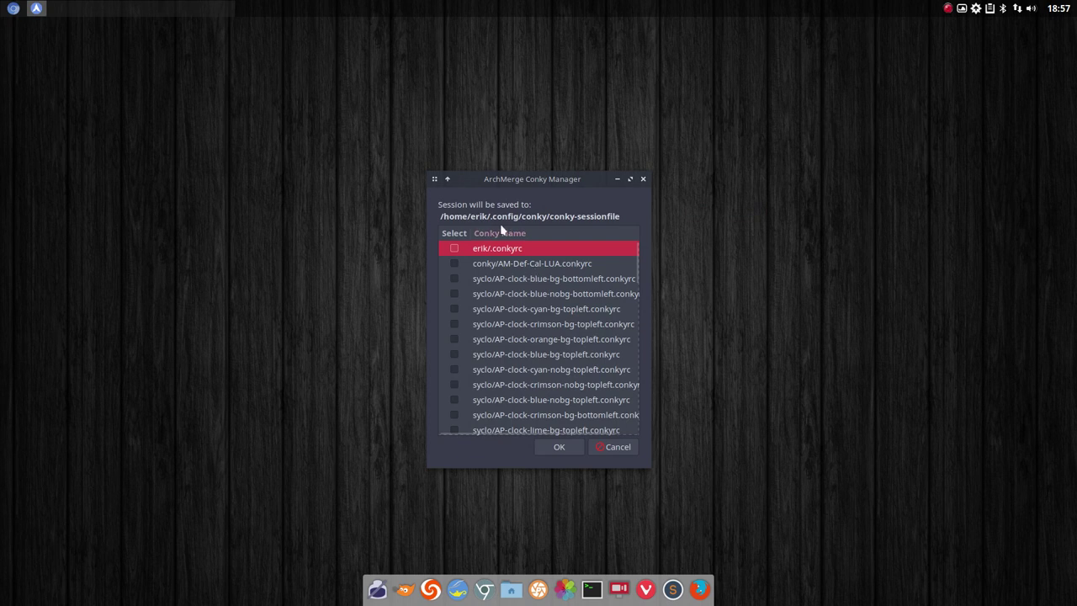
click(501, 232)
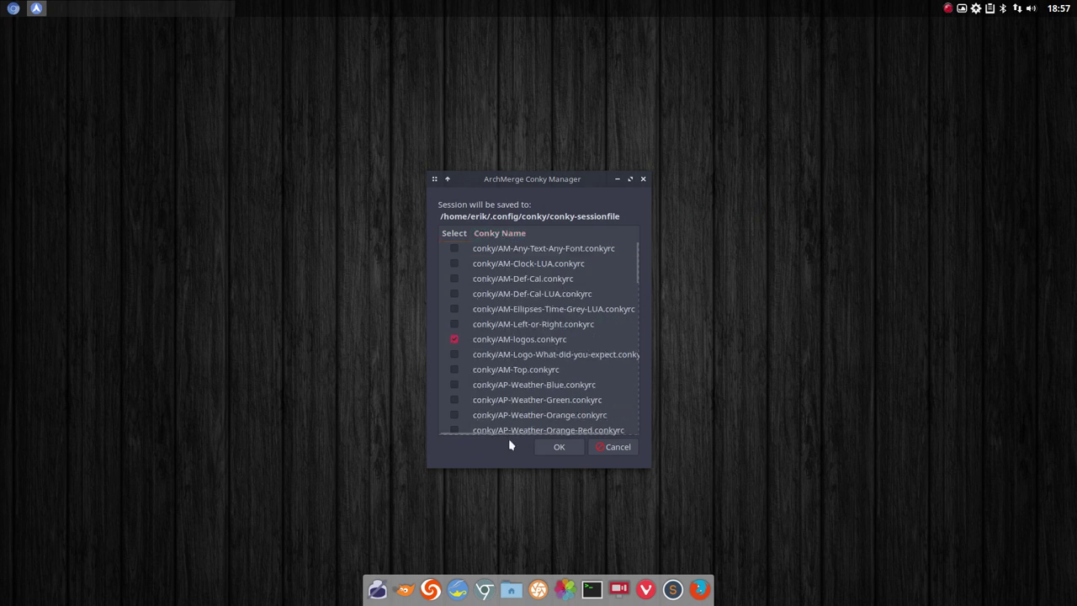
scroll(508, 407, down, 2)
scroll(508, 406, down, 5)
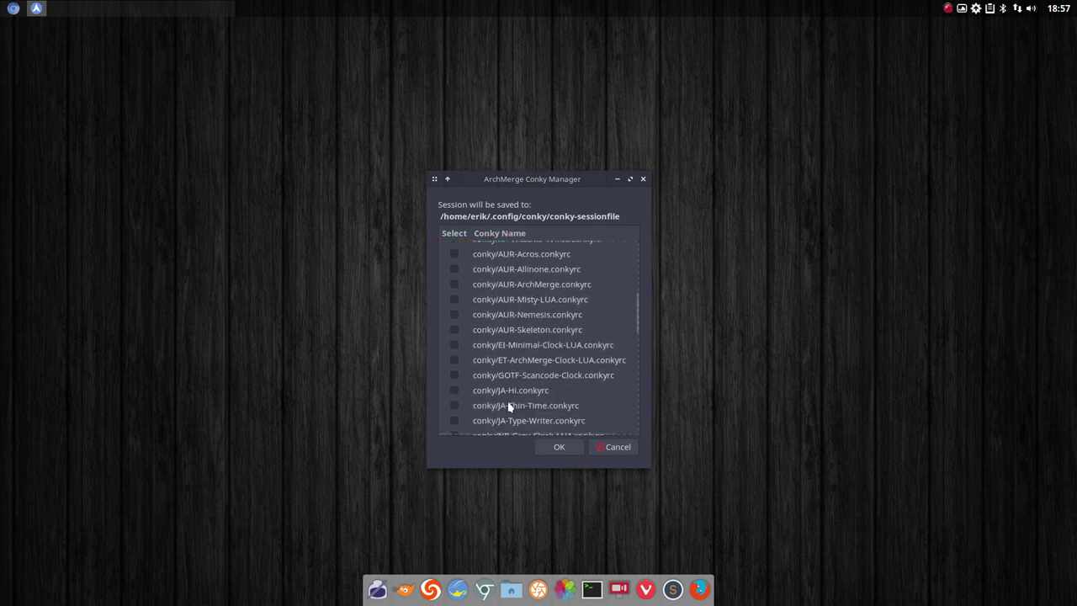
scroll(508, 406, down, 2)
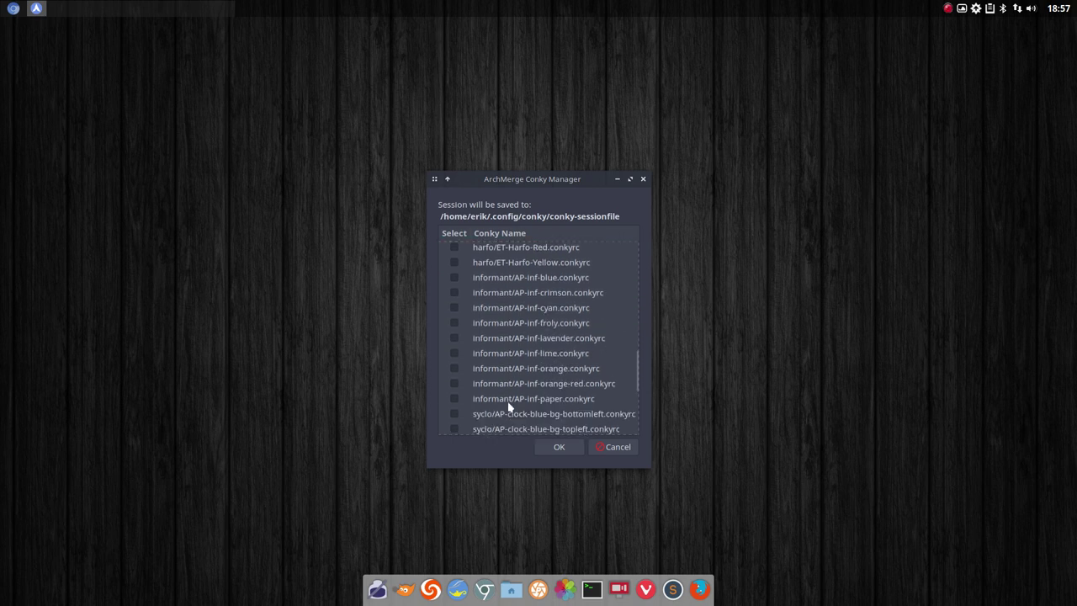
click(455, 338)
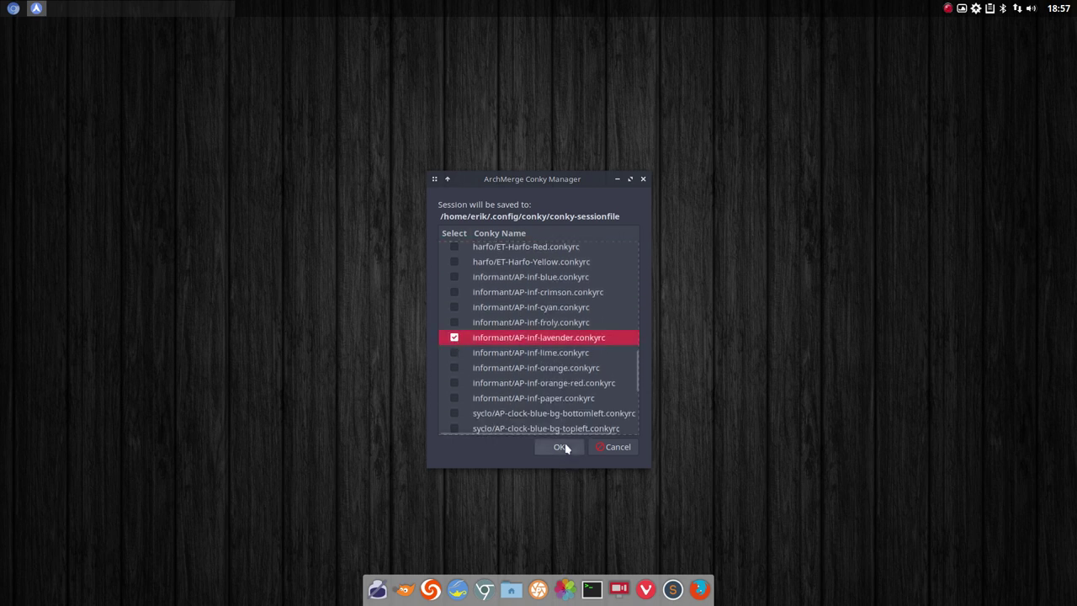
click(562, 446)
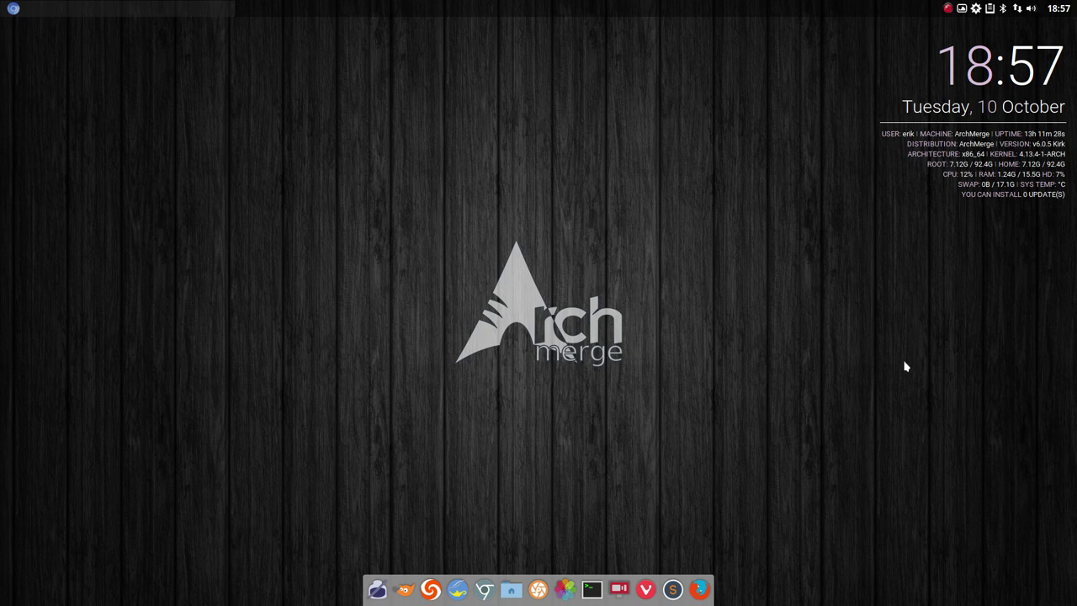
right_click(304, 194)
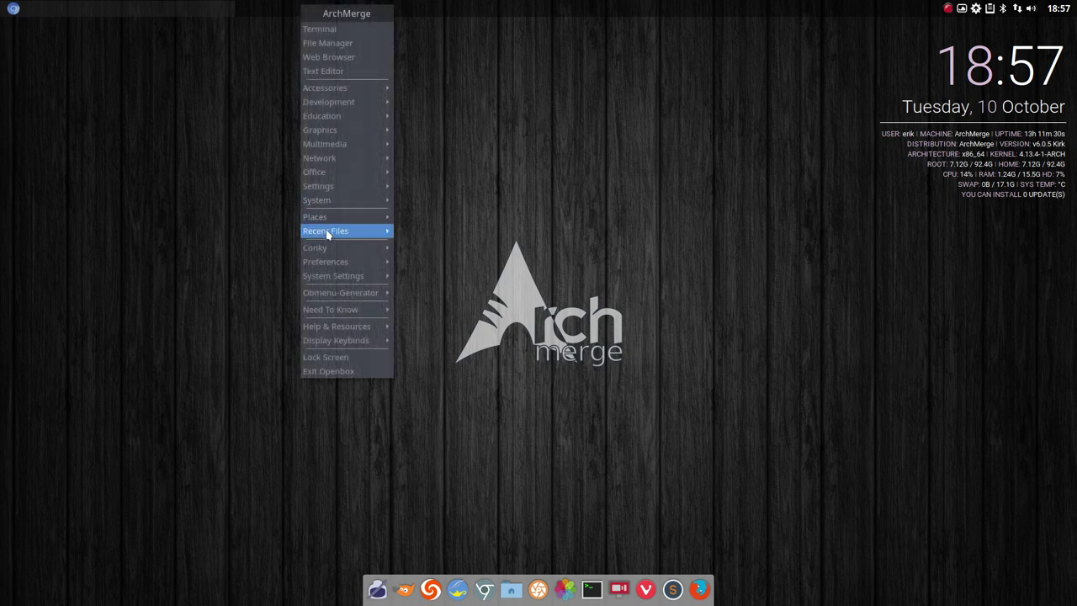
mouse_move(378, 247)
mouse_move(452, 240)
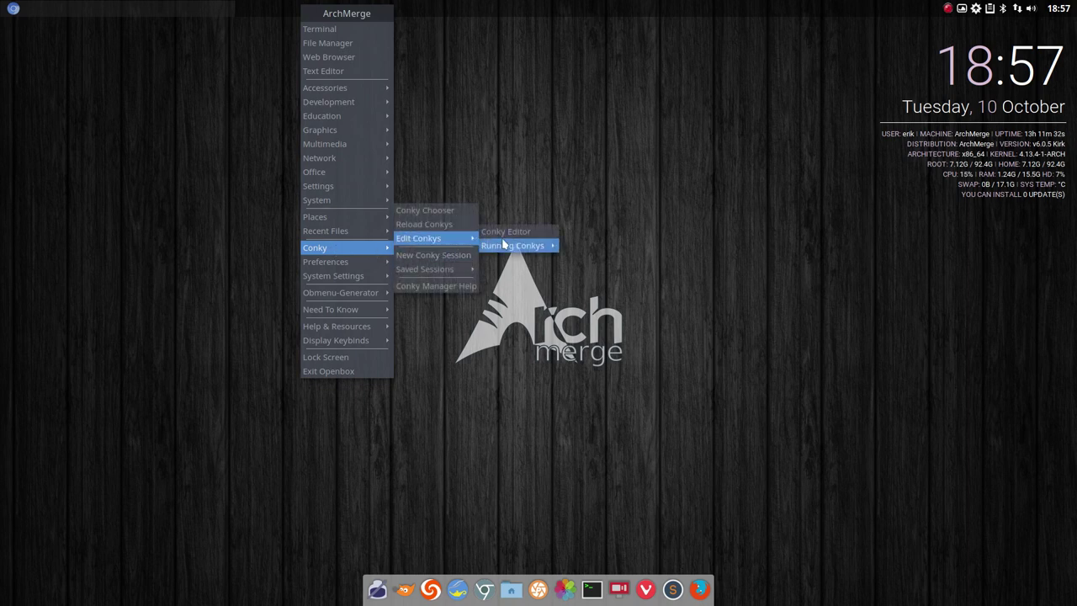
mouse_move(546, 247)
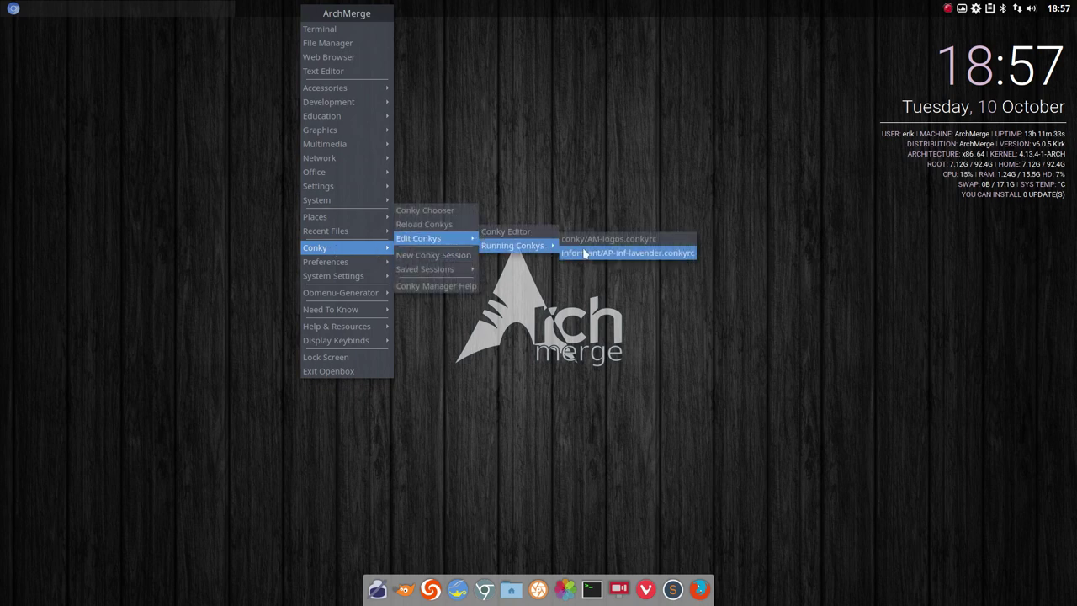
click(627, 257)
scroll(605, 353, down, 20)
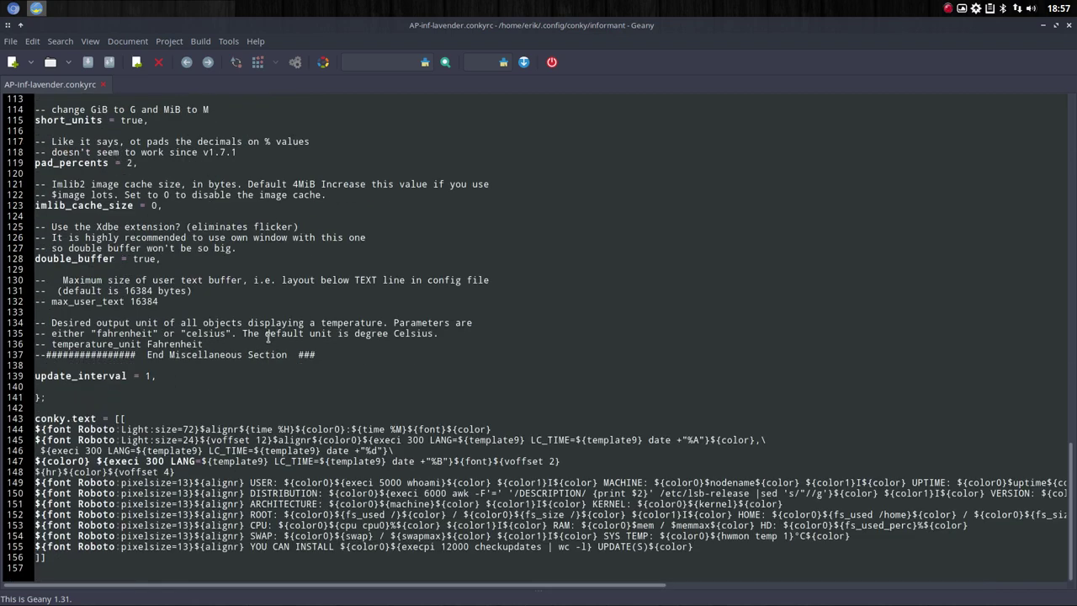
scroll(267, 337, up, 3)
scroll(267, 336, down, 3)
scroll(59, 389, up, 20)
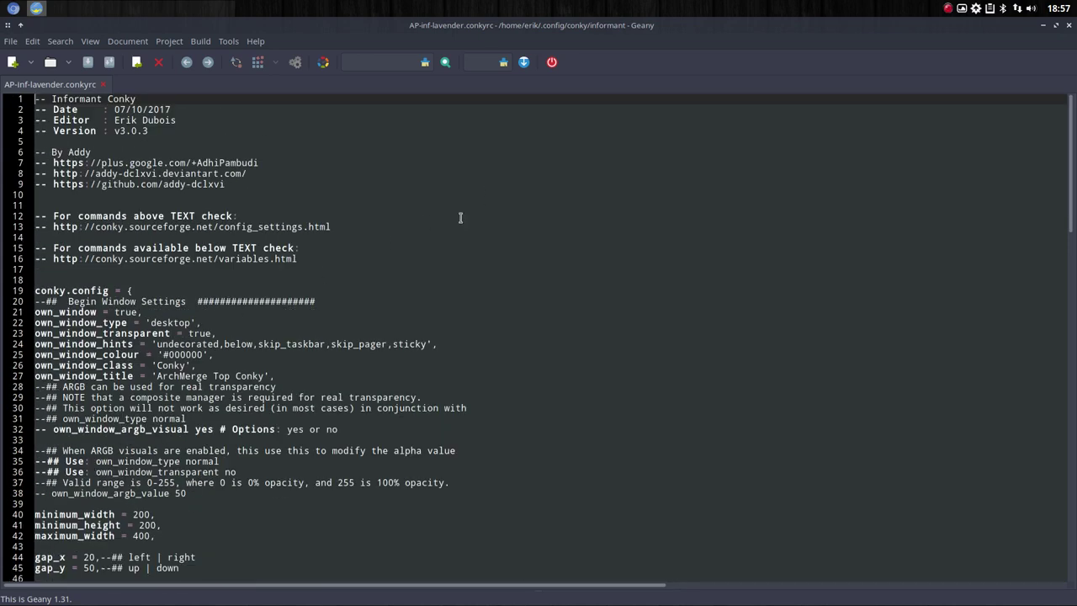
scroll(190, 427, down, 16)
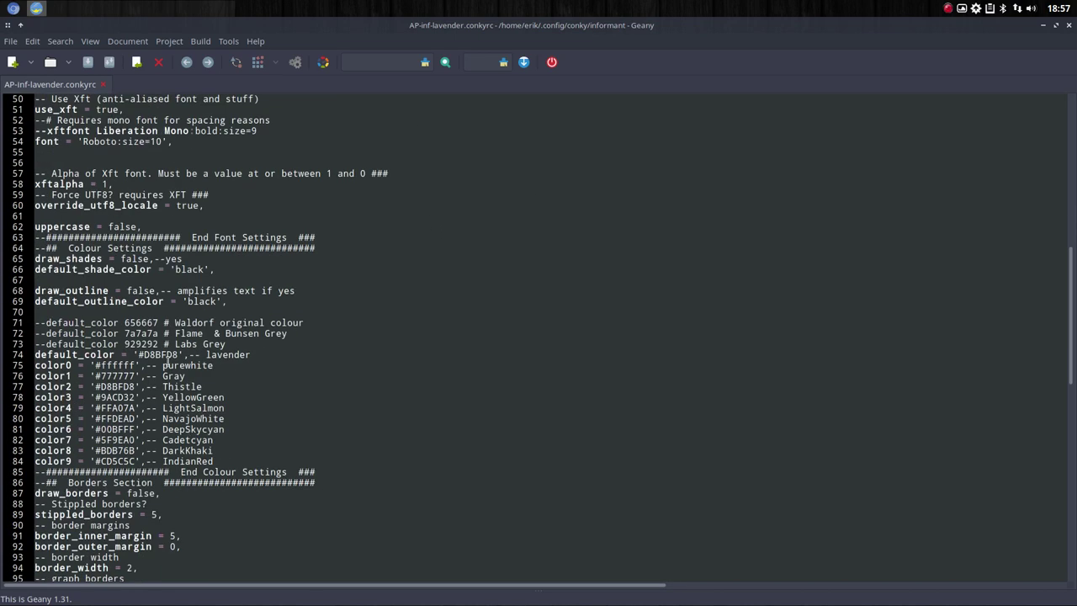
drag(167, 360, 243, 362)
click(191, 395)
drag(182, 464, 249, 468)
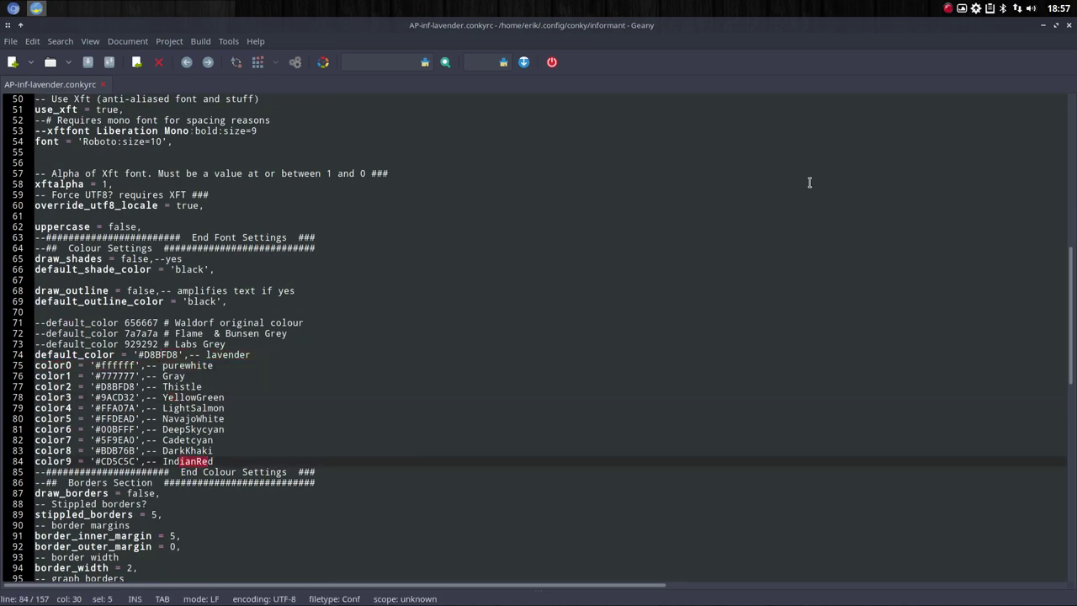
click(1068, 25)
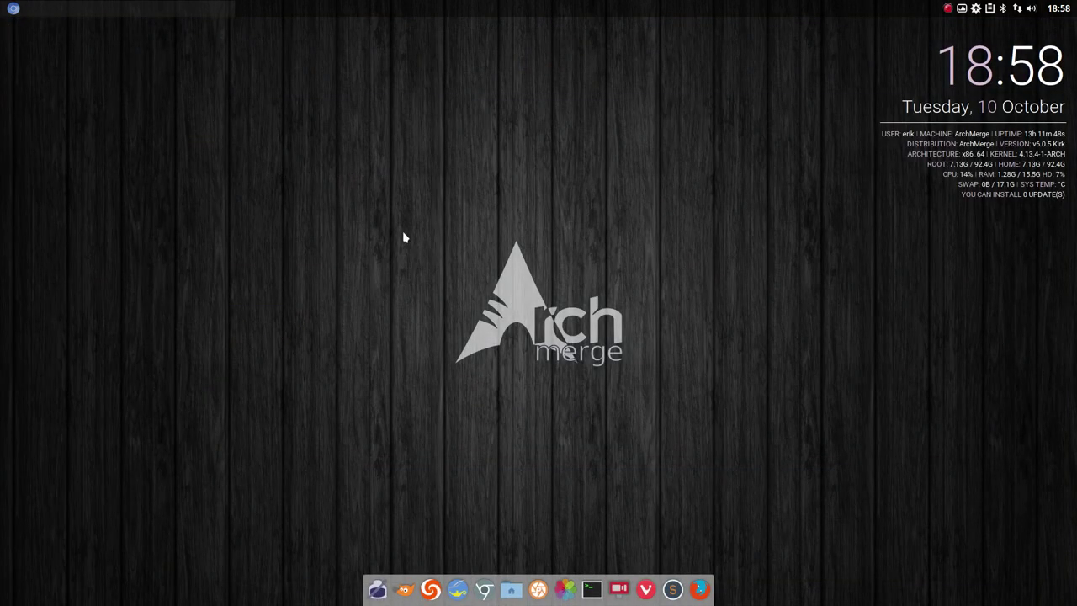
Step: Open Plank preferences from the dock and set its theme to Pantiva
right_click(374, 198)
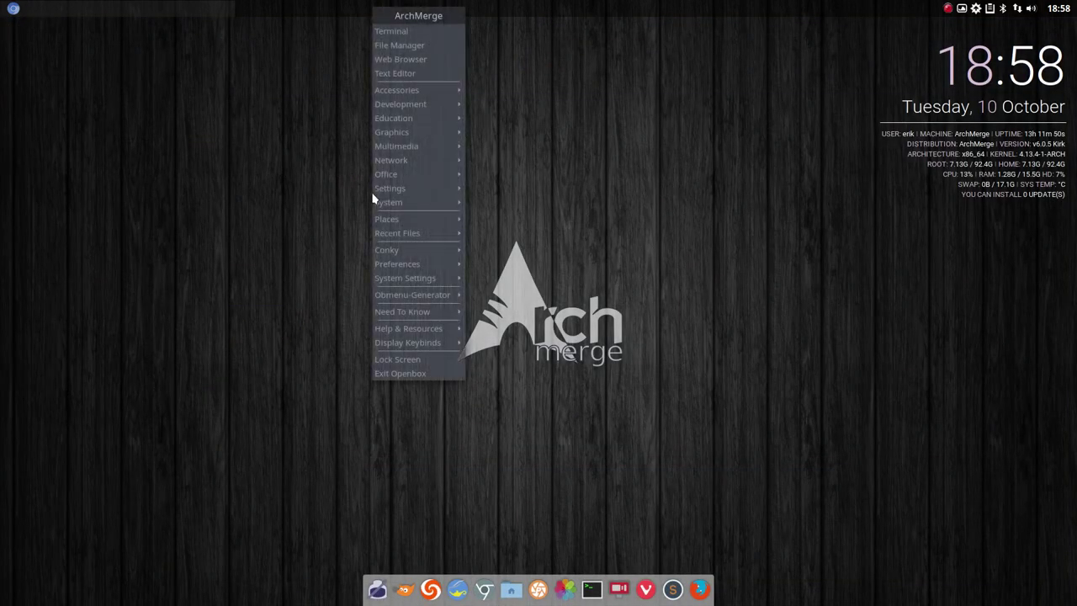
click(485, 485)
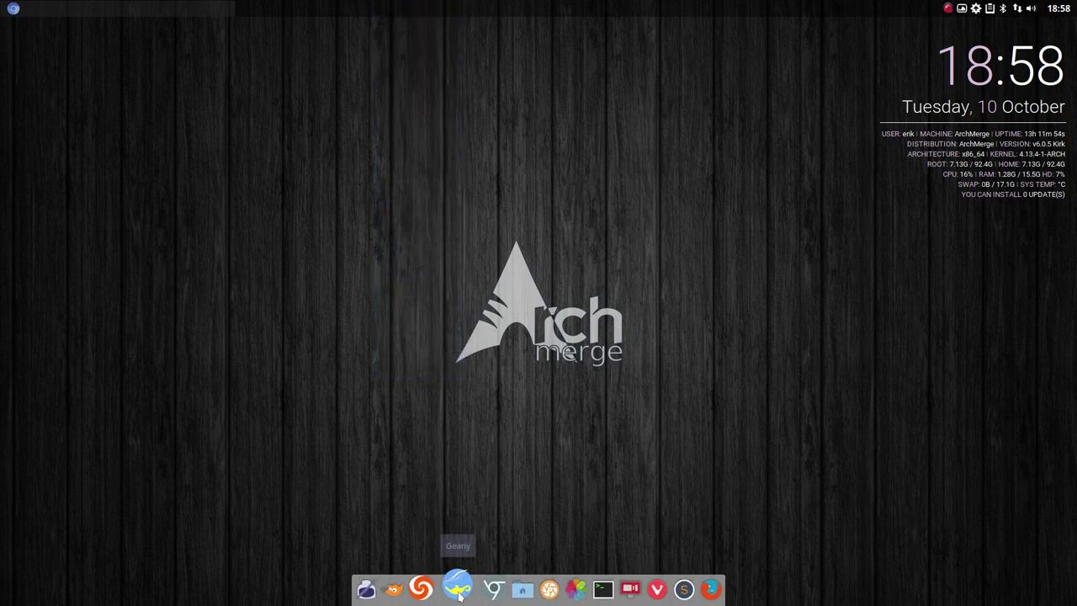
right_click(411, 597)
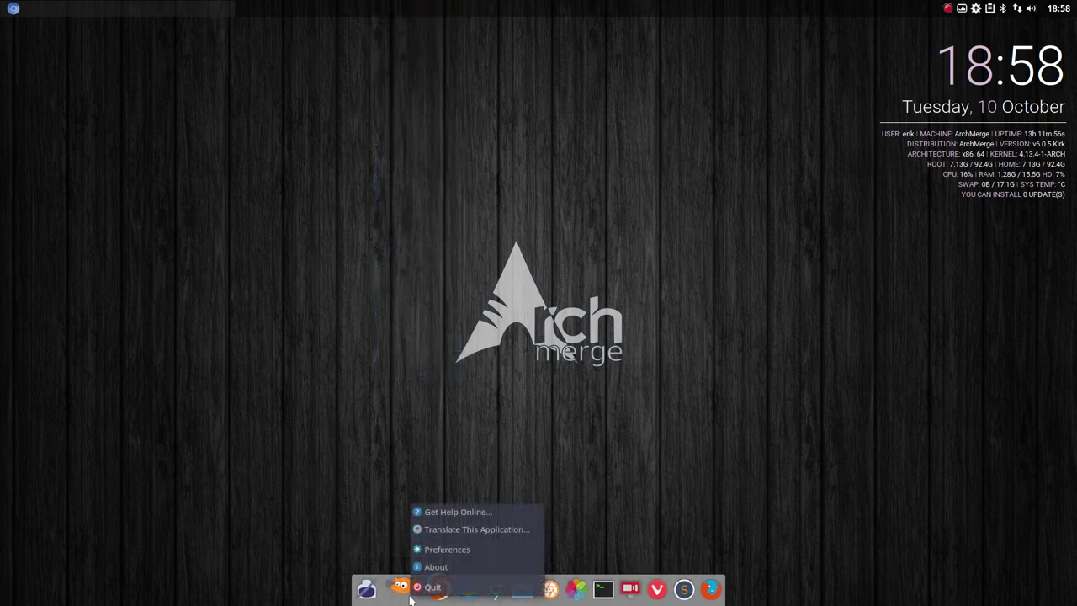
click(461, 552)
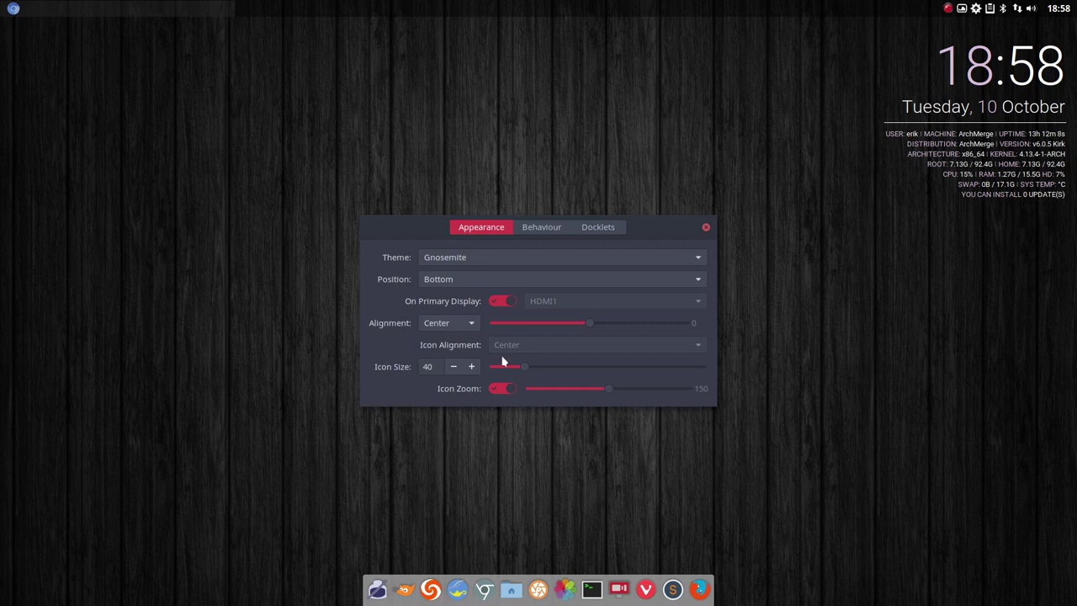
click(493, 259)
click(494, 248)
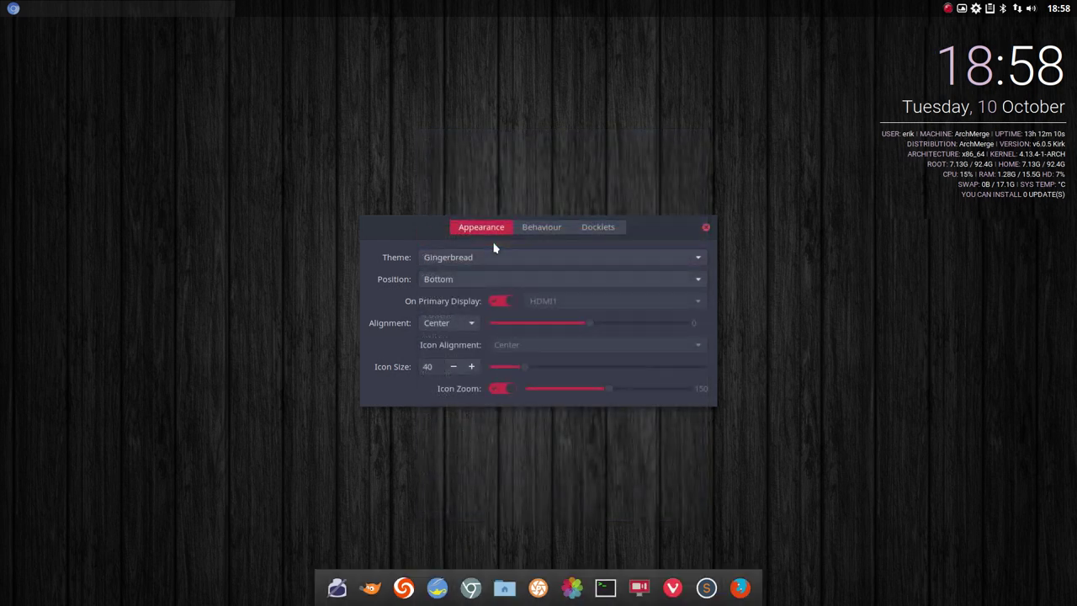
Step: Enlarge the dock icons to size 52 and toggle icon zoom off and back on
scroll(495, 248, up, 3)
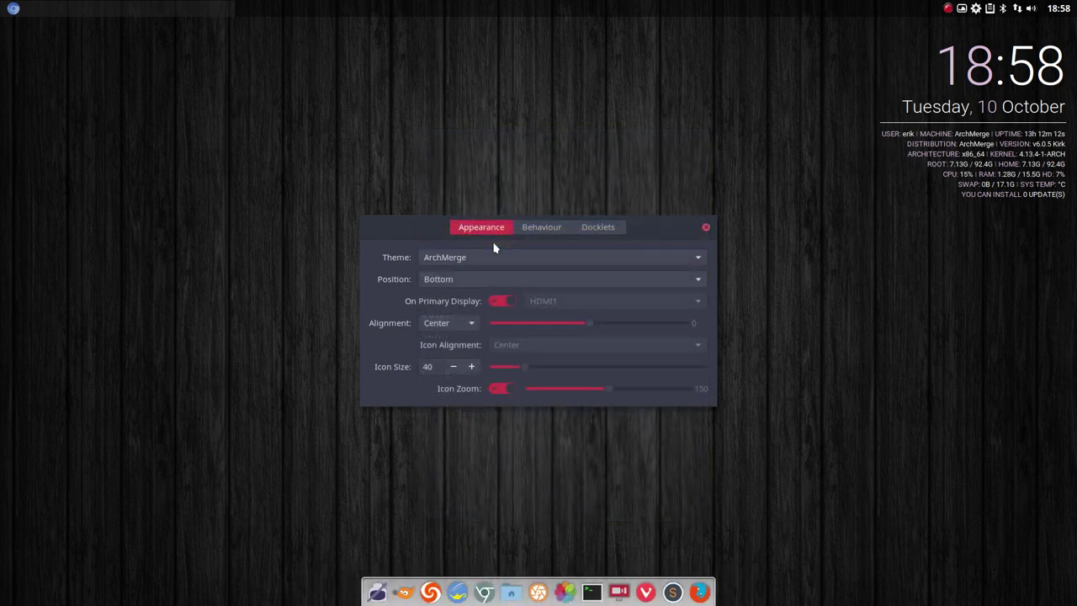
scroll(495, 248, up, 1)
scroll(494, 248, down, 4)
scroll(495, 248, down, 4)
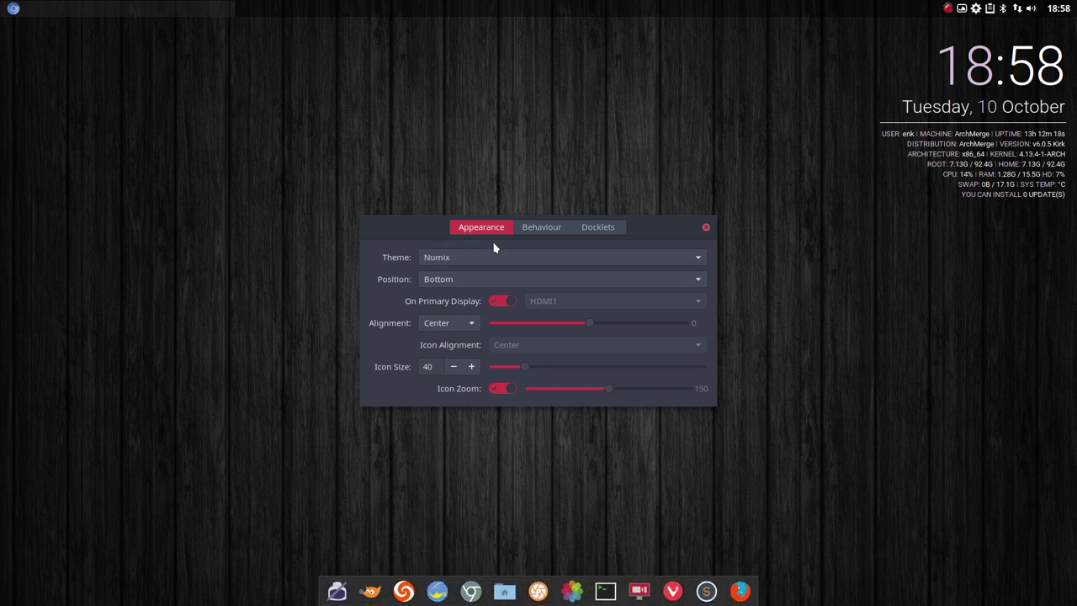
scroll(495, 248, down, 1)
scroll(494, 248, down, 3)
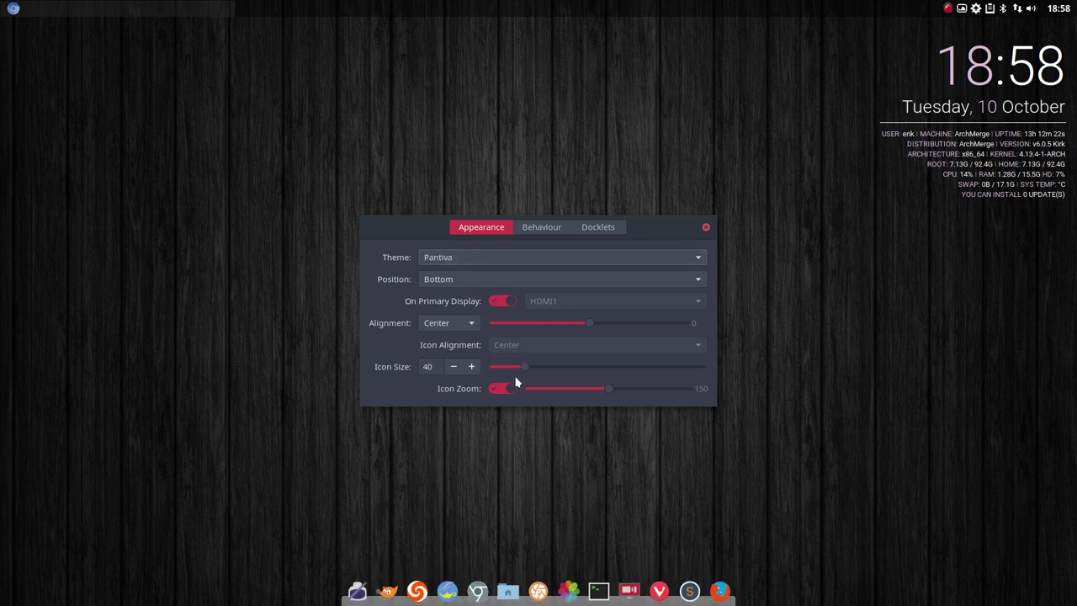
drag(524, 367, 551, 368)
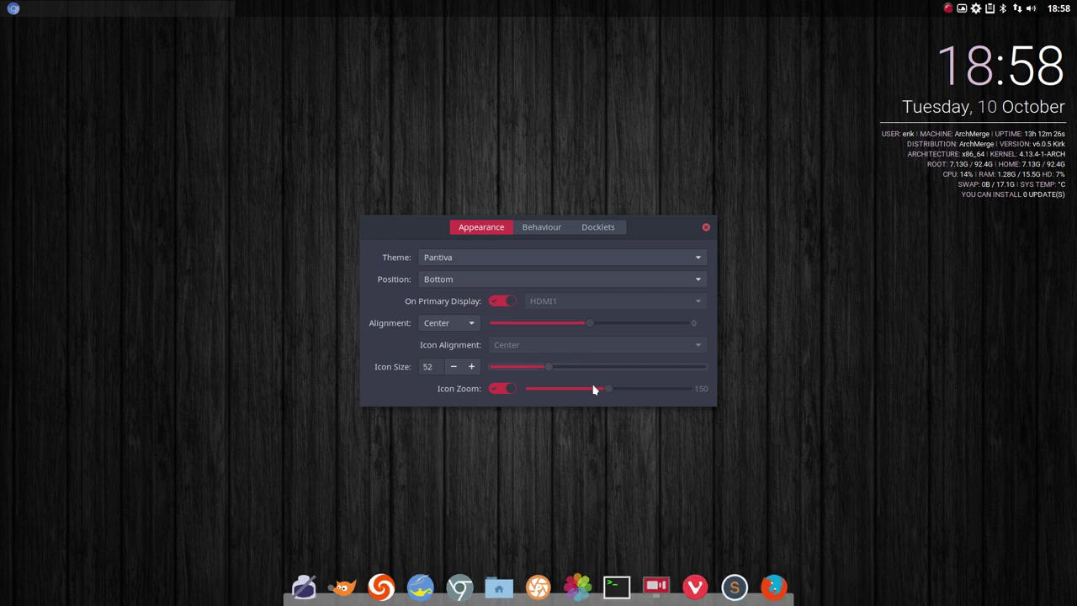
click(501, 389)
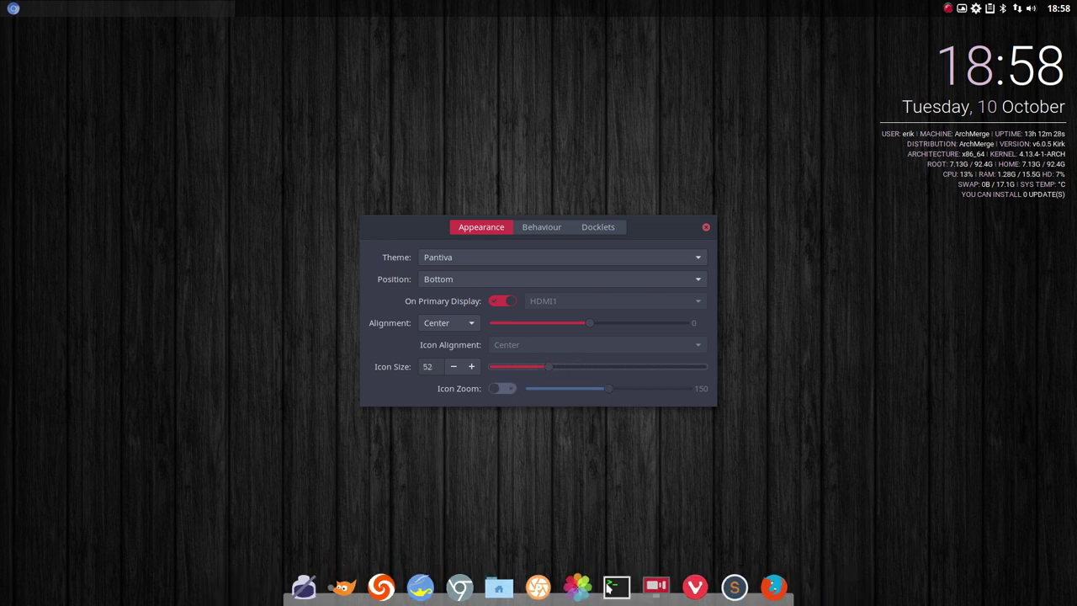
click(506, 387)
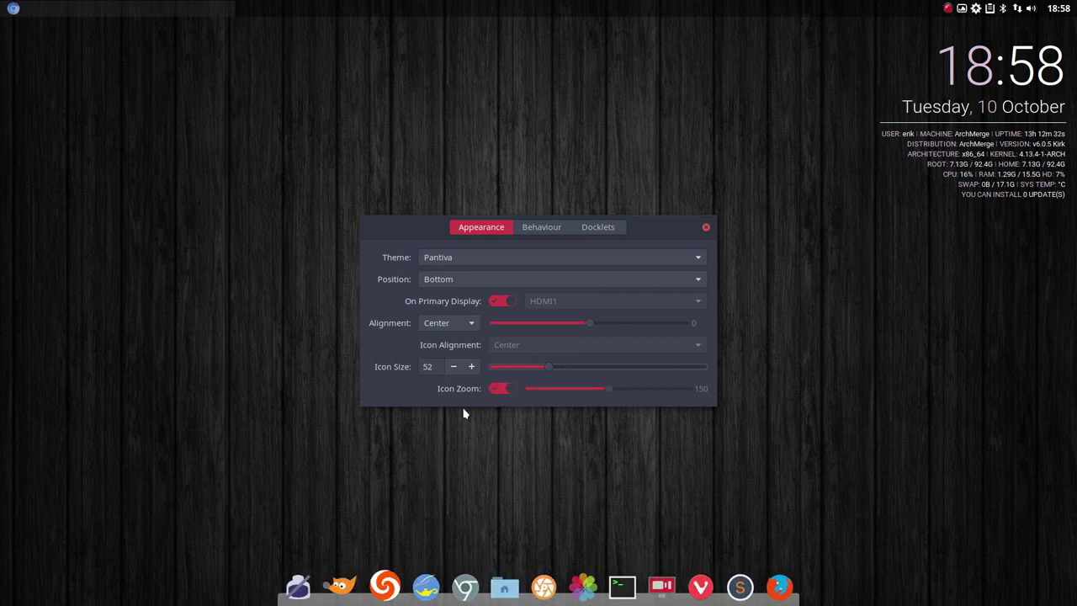
click(458, 280)
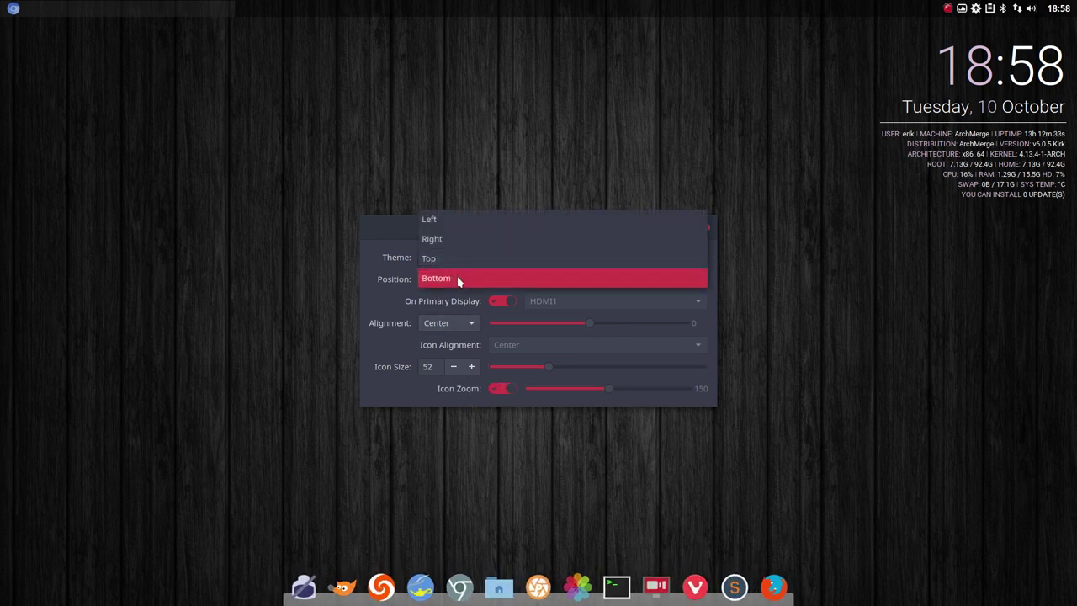
Step: Move the dock to the left edge, shrink icons to 36, review docklets, and close preferences
click(433, 222)
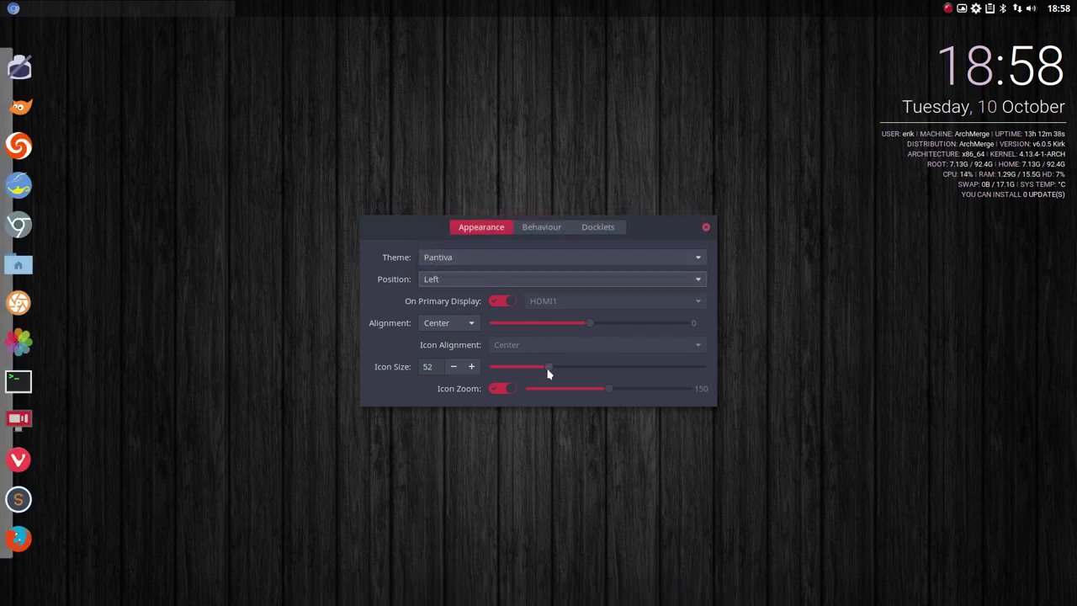
drag(548, 373, 516, 370)
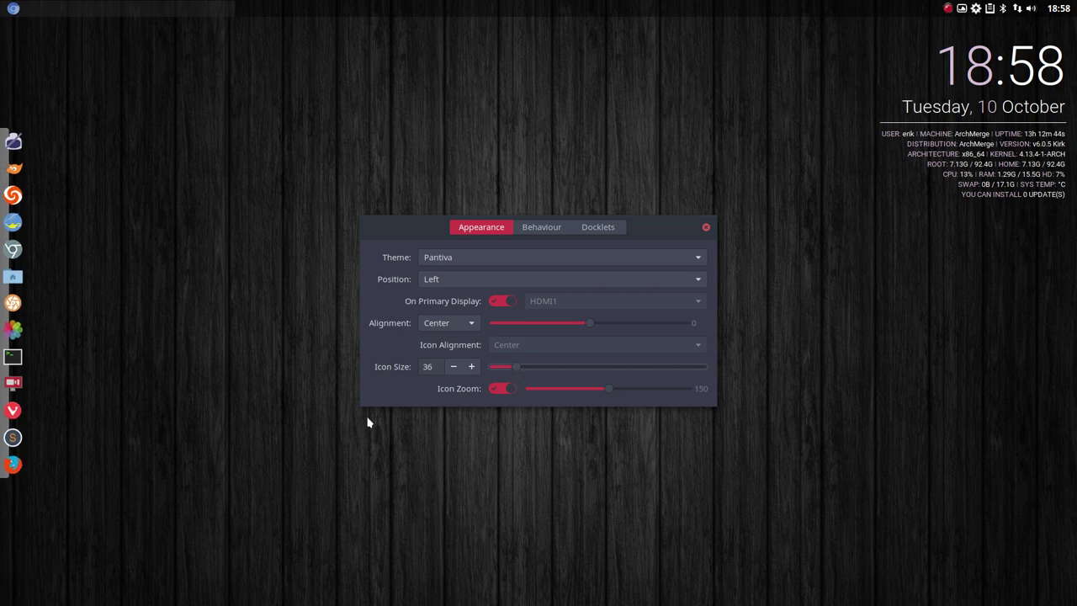
click(529, 229)
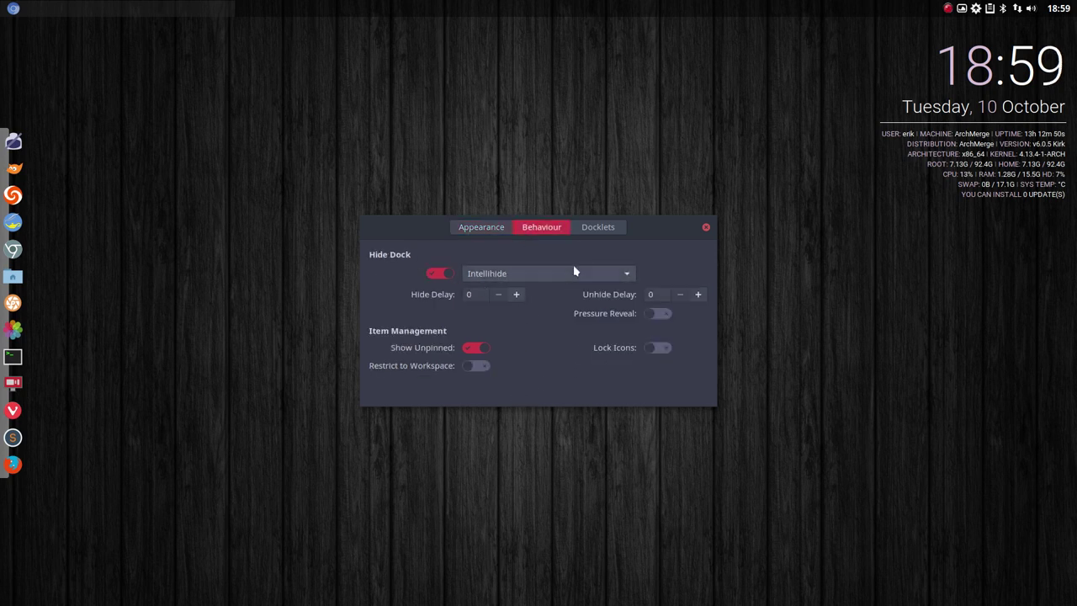
click(598, 227)
click(706, 228)
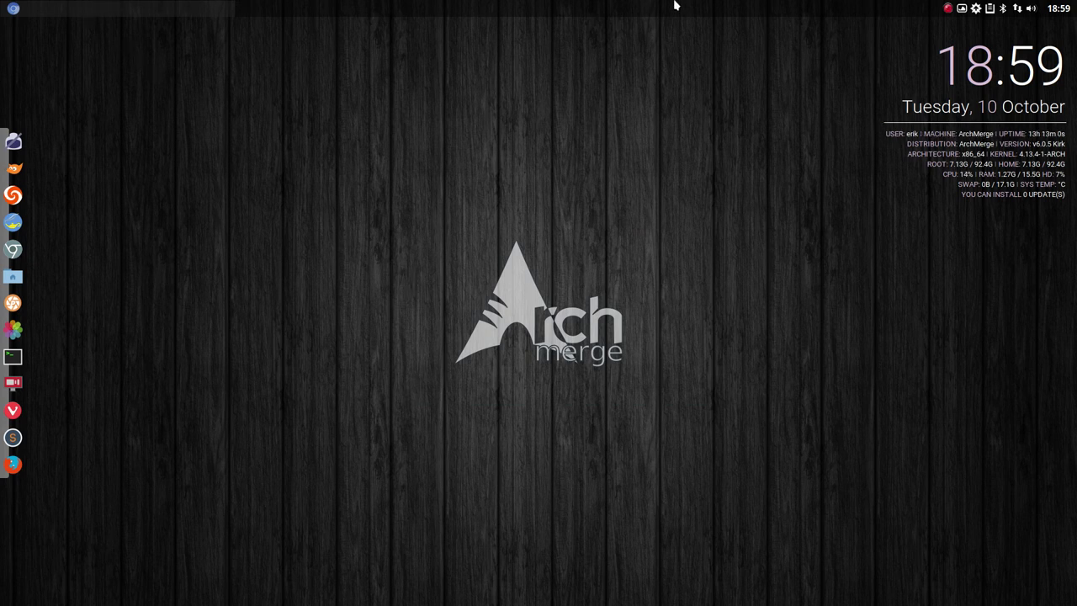
Step: Launch Tint2 GUI from the desktop menu's Preferences submenu
right_click(359, 216)
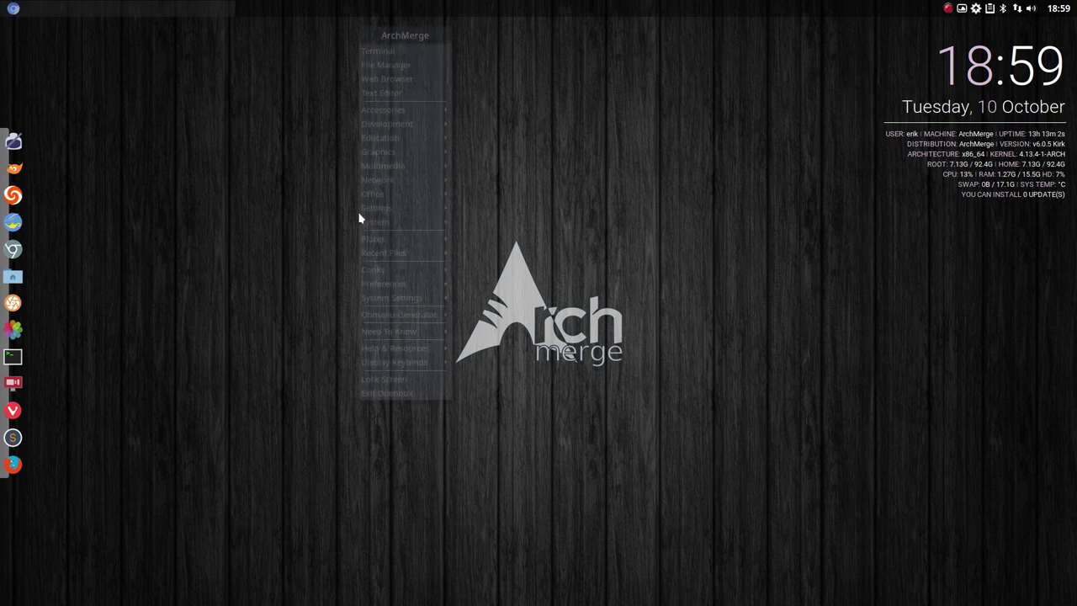
mouse_move(438, 278)
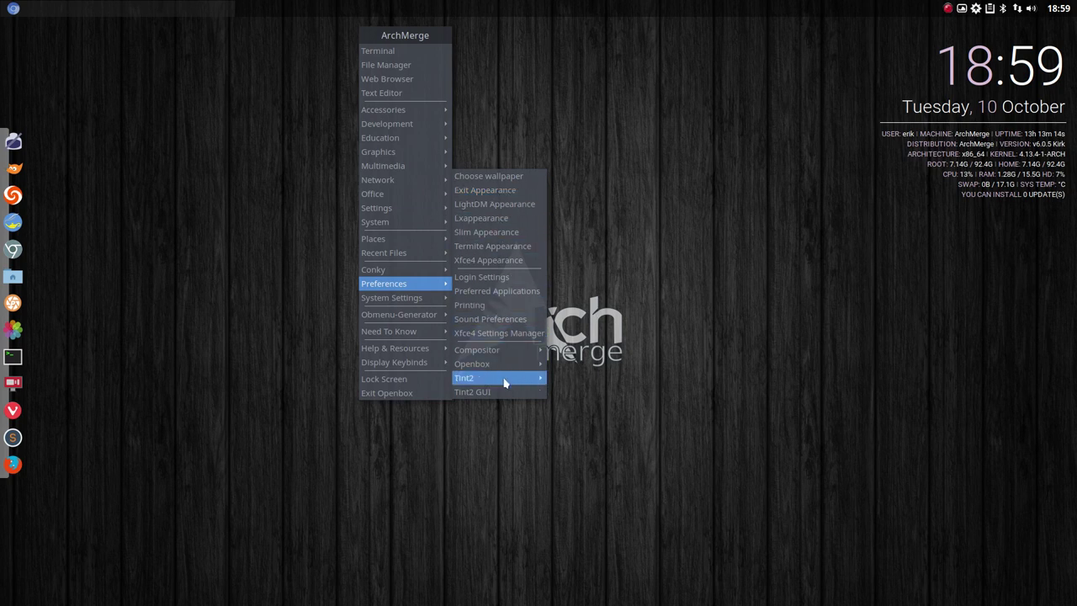
mouse_move(527, 383)
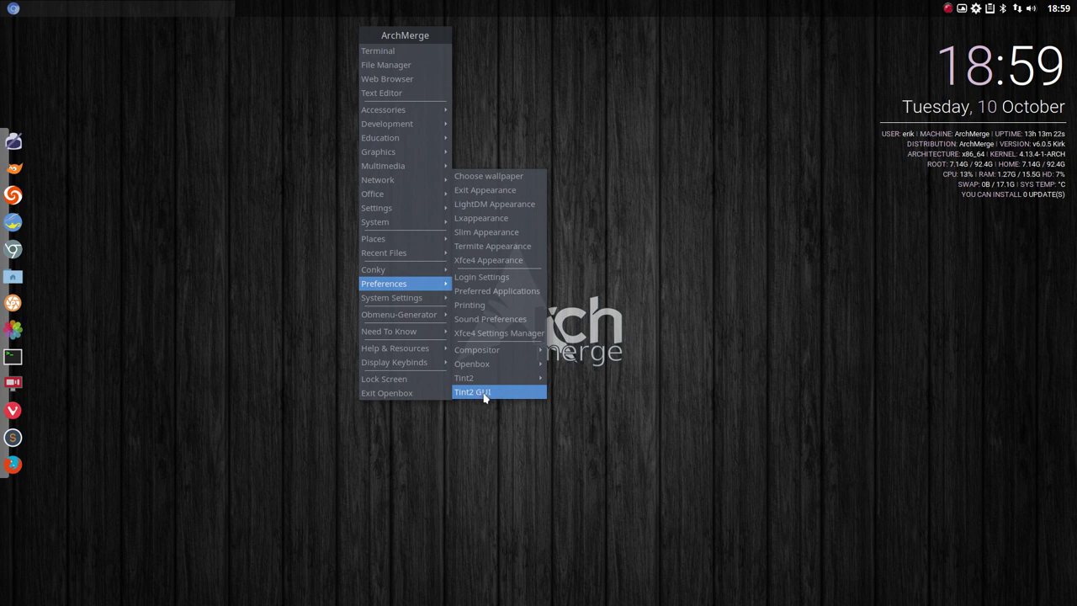
click(484, 397)
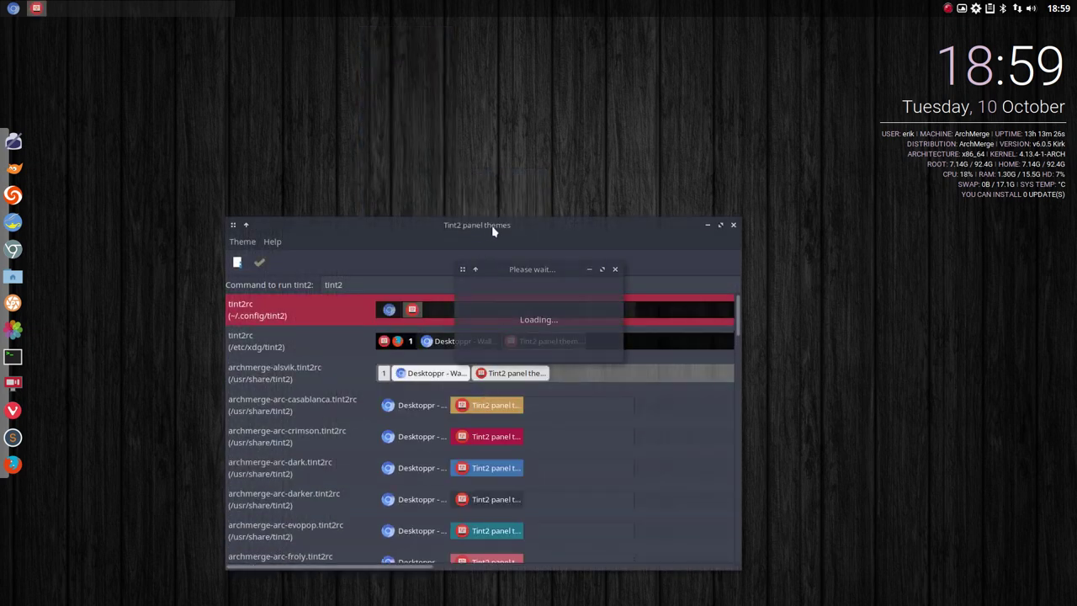
Step: Drag the theme manager window higher, then cycle through workspaces 2 to 4
drag(496, 229, 494, 103)
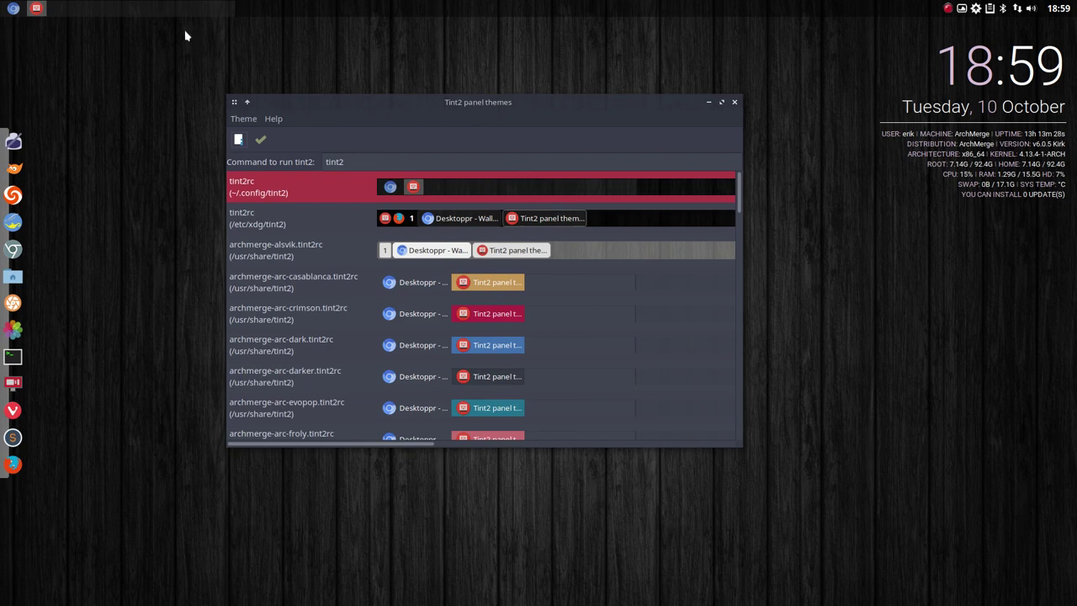
key(alt+F4)
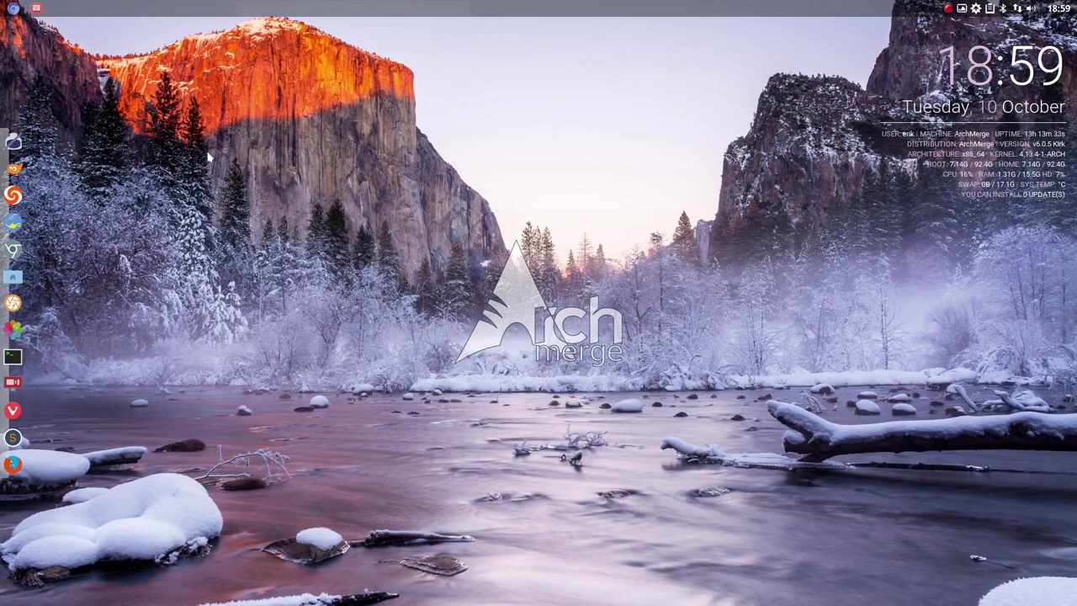
key(ctrl+alt+Right)
key(ctrl+alt+Right)
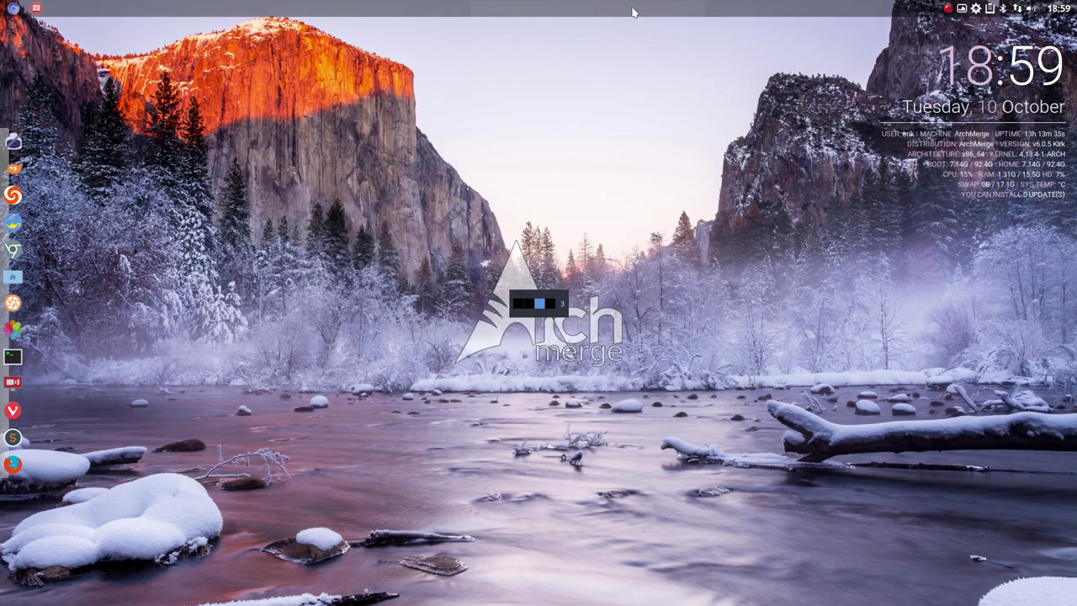
key(ctrl+alt+Right)
key(ctrl+alt+Left)
key(ctrl+alt+Left)
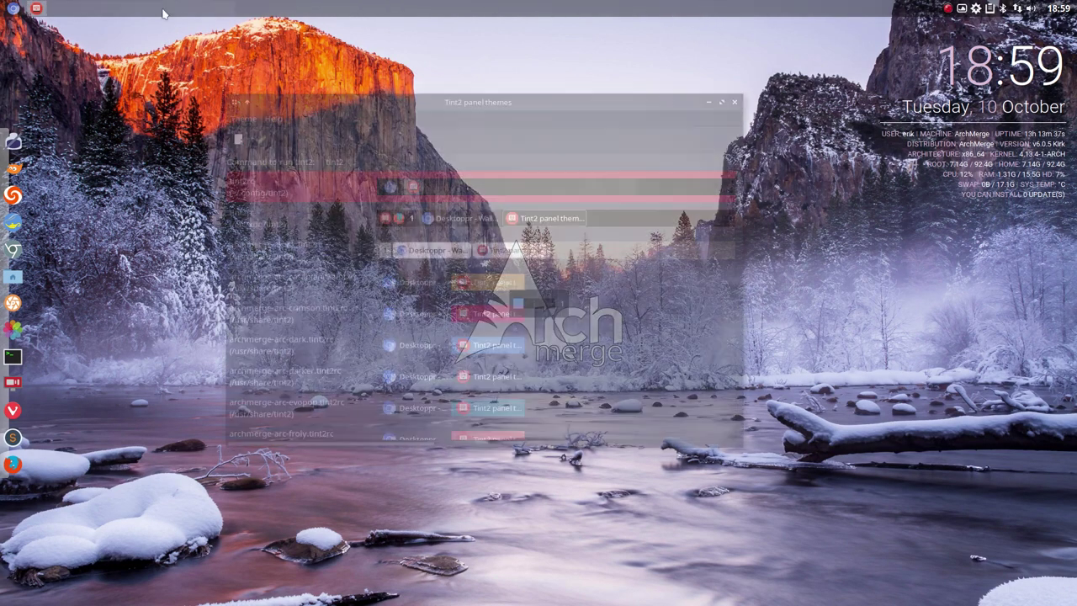
key(ctrl+alt+Right)
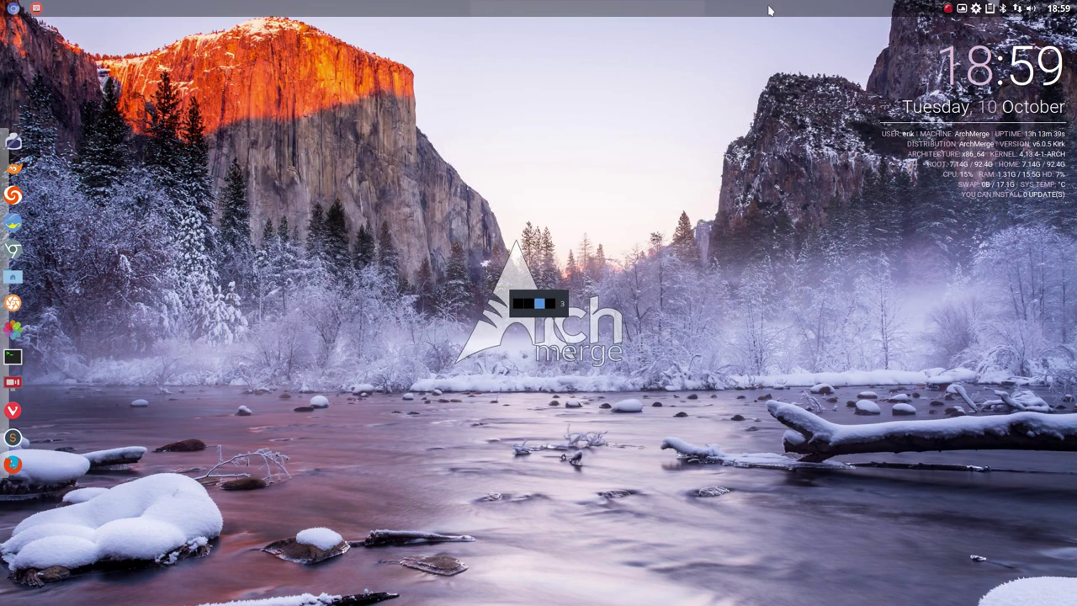
key(ctrl+alt+Right)
Step: Keep stepping back and forth between workspaces with Ctrl+Alt+arrow shortcuts
key(ctrl+alt+Left)
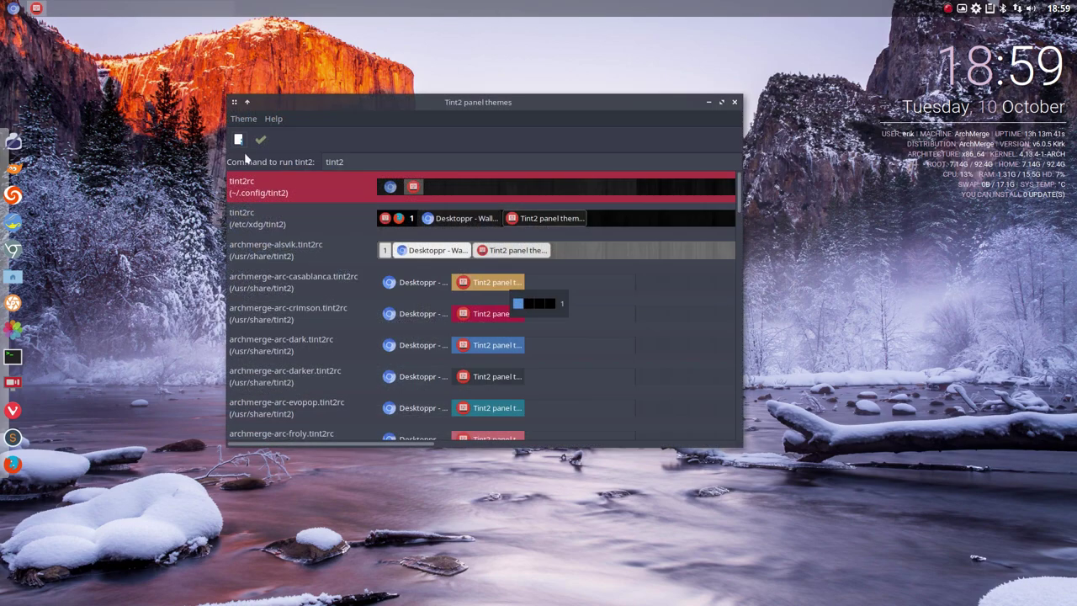
key(ctrl+alt+Right)
key(ctrl+alt+Right)
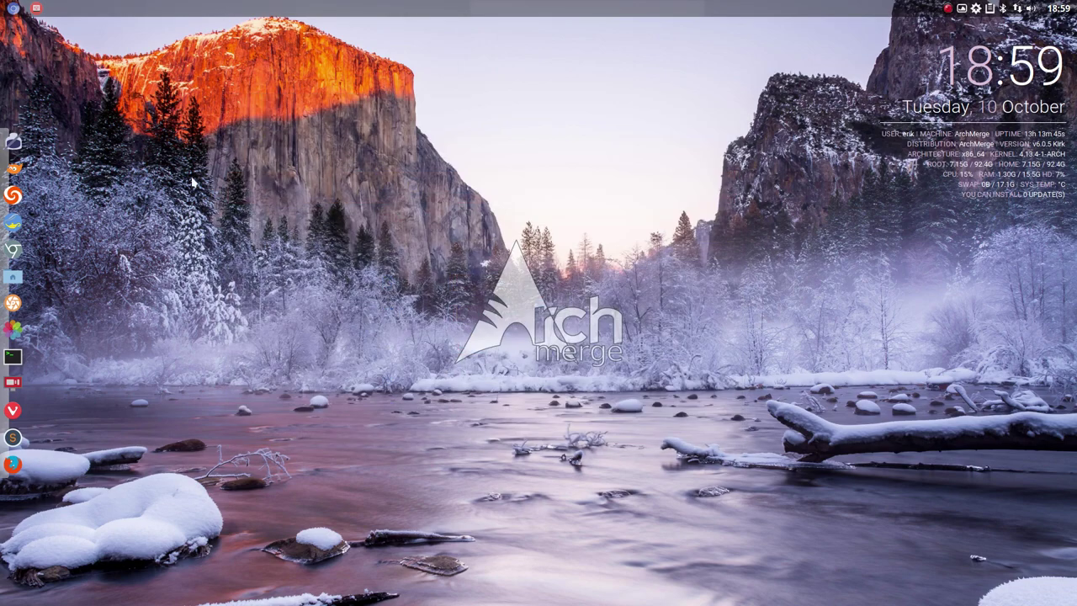
key(ctrl+alt+Left)
key(ctrl+alt+Right)
key(ctrl+alt+Right)
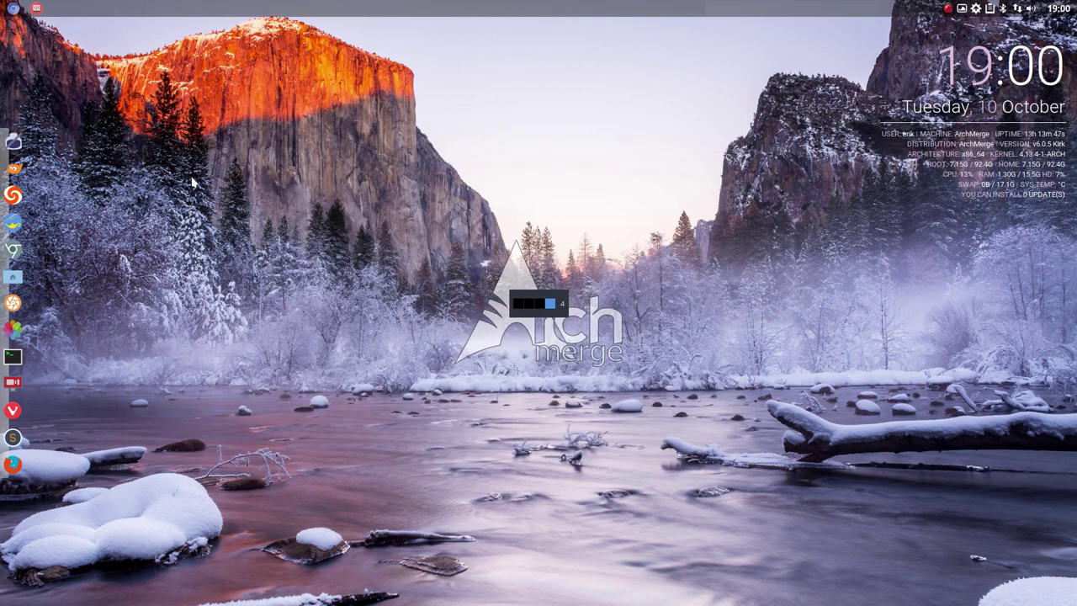
key(ctrl+alt+Left)
key(ctrl+alt+Right)
key(ctrl+alt+Right)
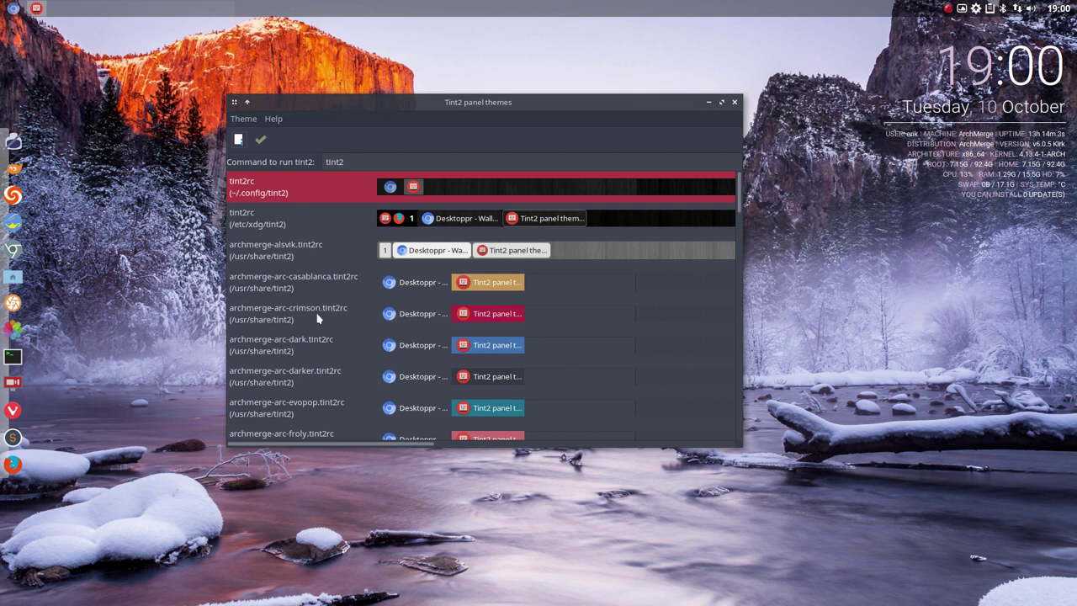
Step: Apply archmerge-arc-darker.tint2rc as the default panel theme and confirm with Yes
scroll(318, 318, down, 2)
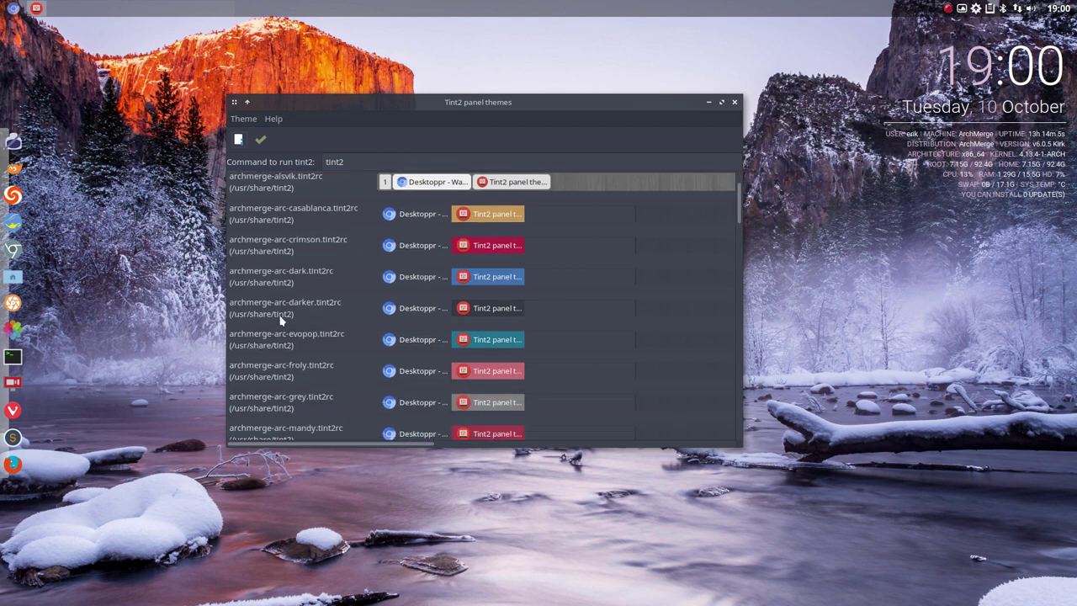
click(281, 317)
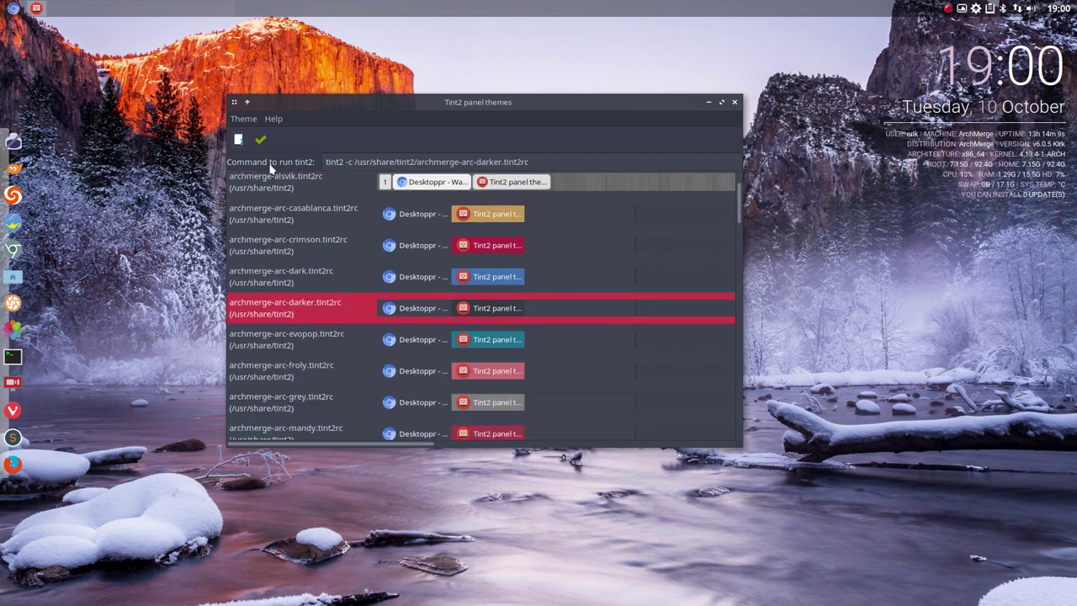
click(261, 141)
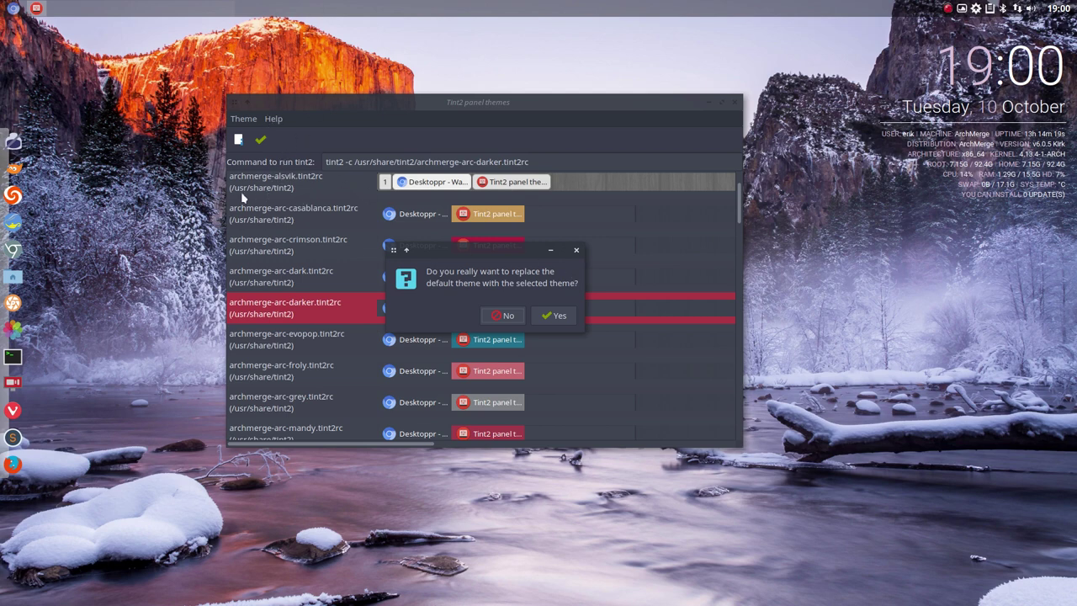
click(559, 317)
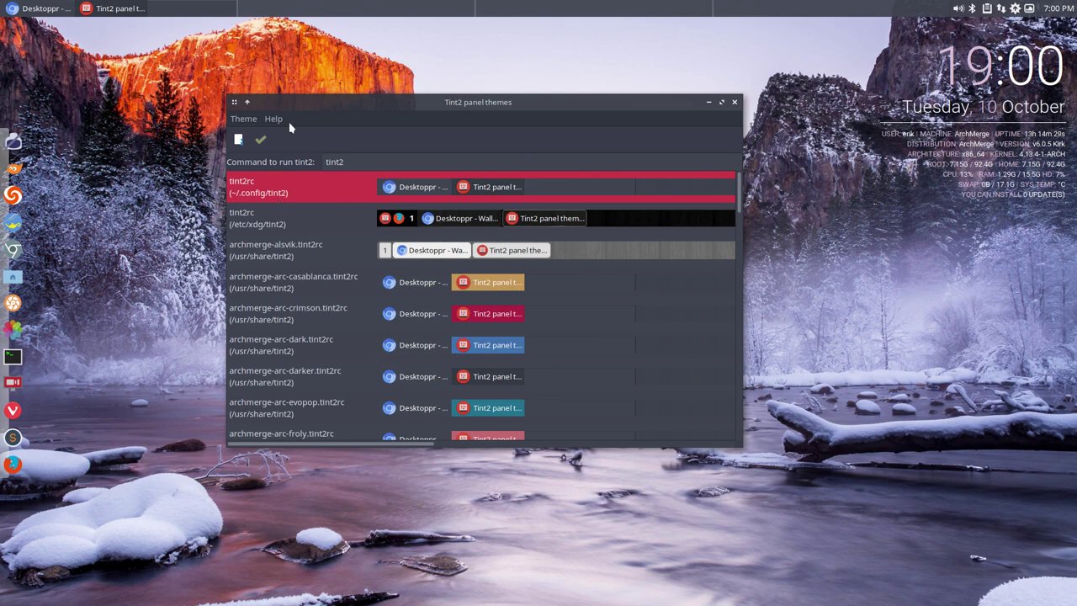
Step: Switch between workspaces 1, 2 and 3 from the panel, ending on workspace 1
click(308, 5)
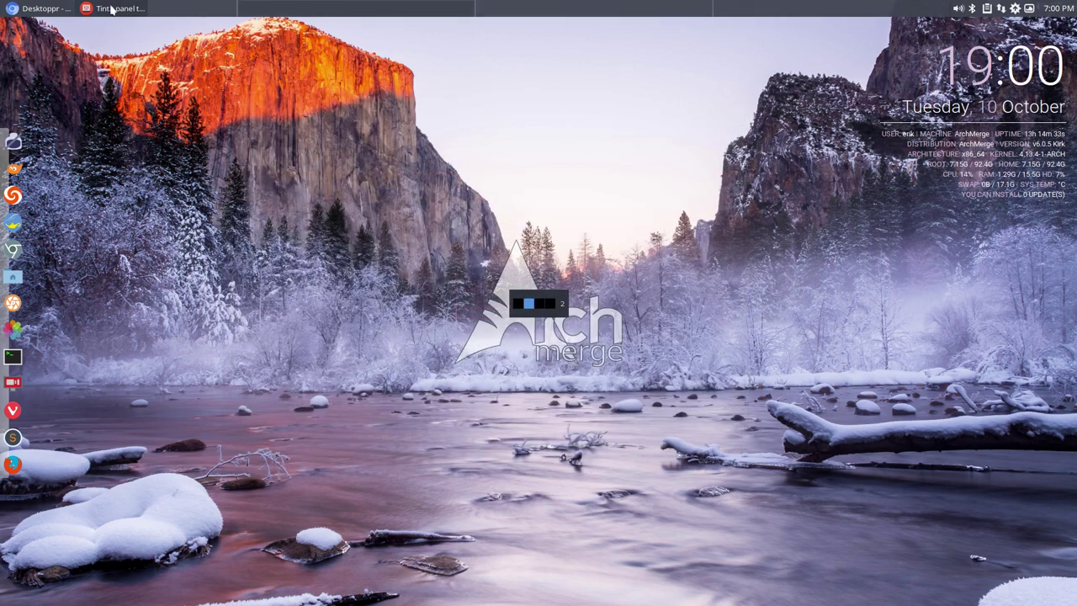
click(47, 8)
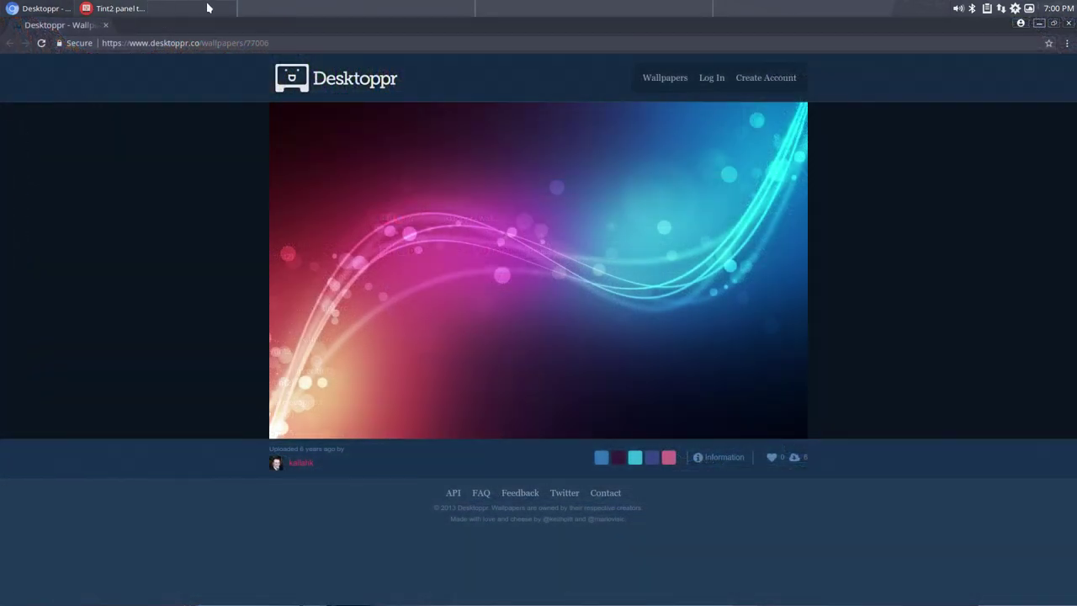
click(557, 5)
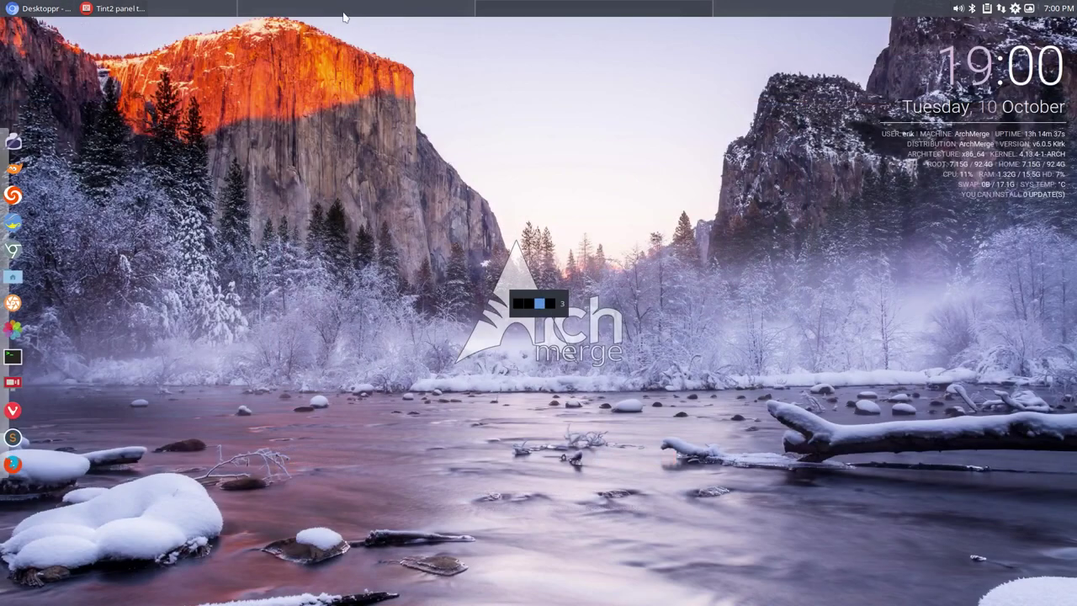
click(117, 8)
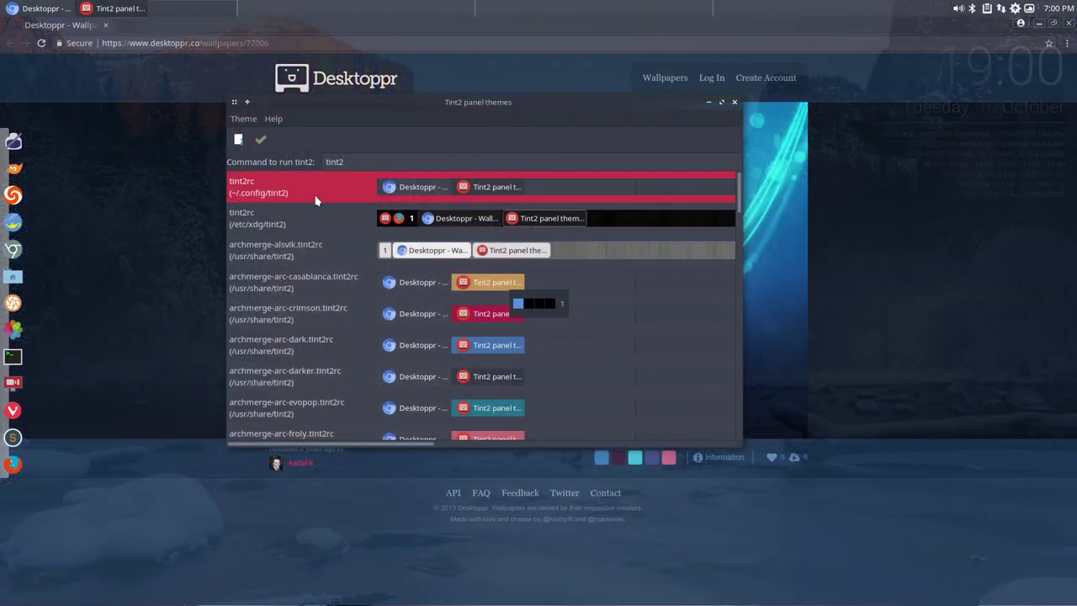
Step: Apply archmerge-arcadios.tint2rc as the default panel theme and confirm
scroll(422, 354, down, 5)
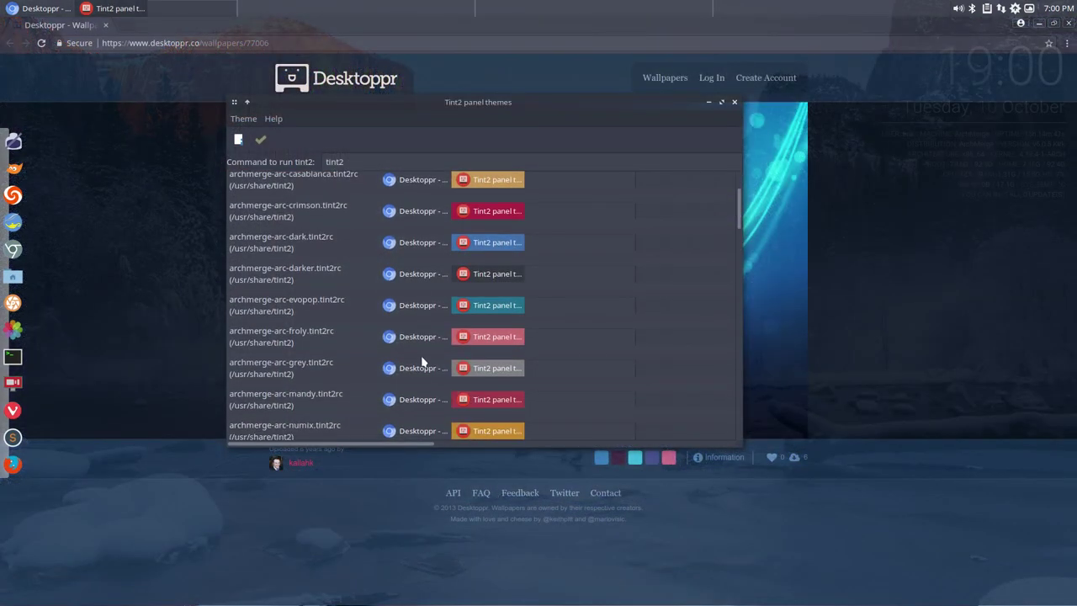
scroll(422, 357, down, 5)
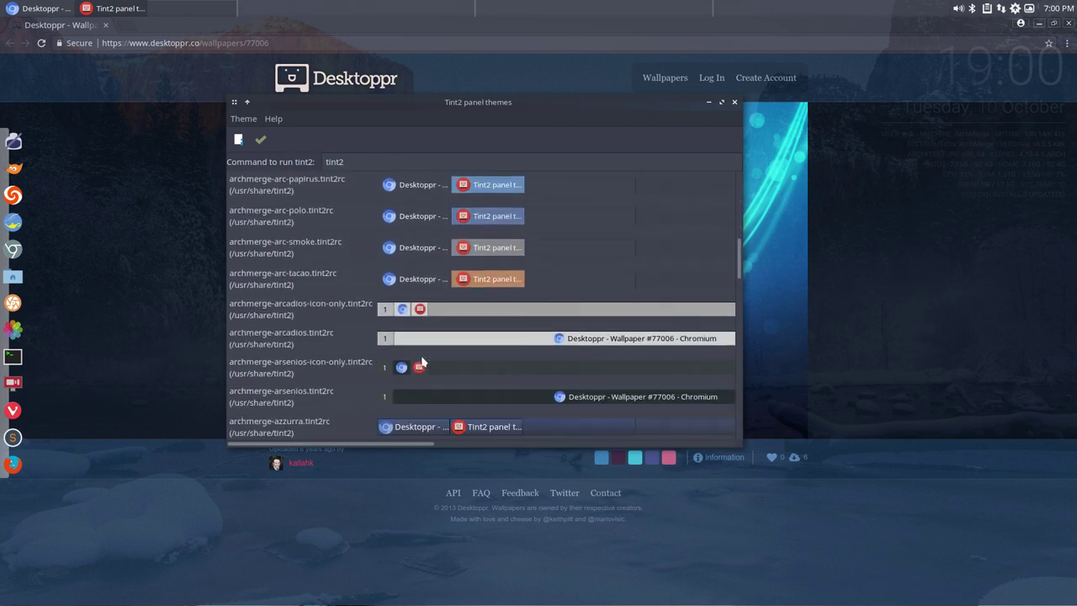
click(299, 299)
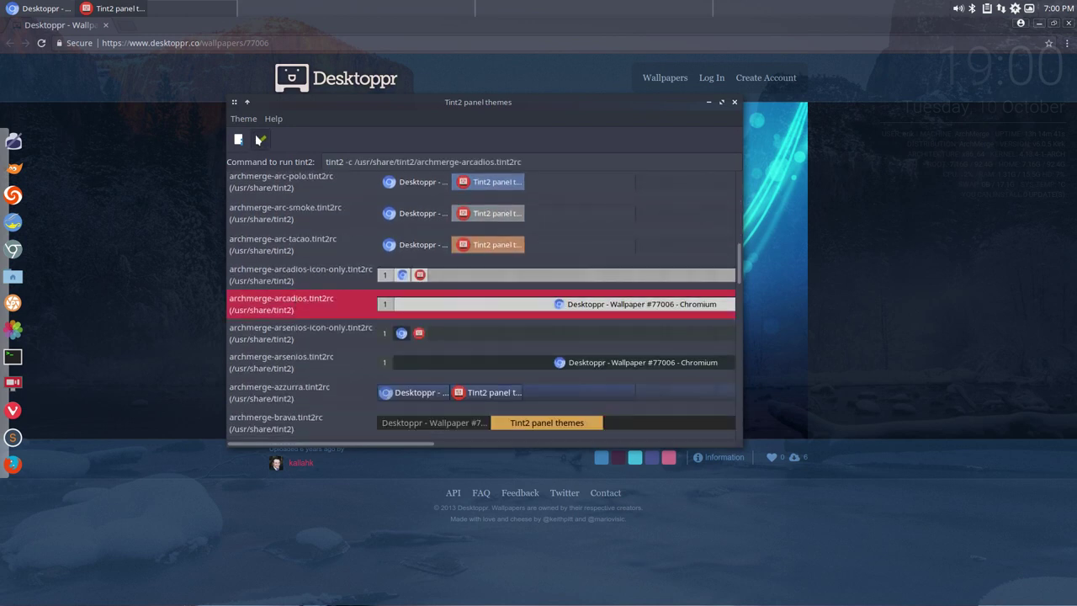
click(260, 139)
click(552, 316)
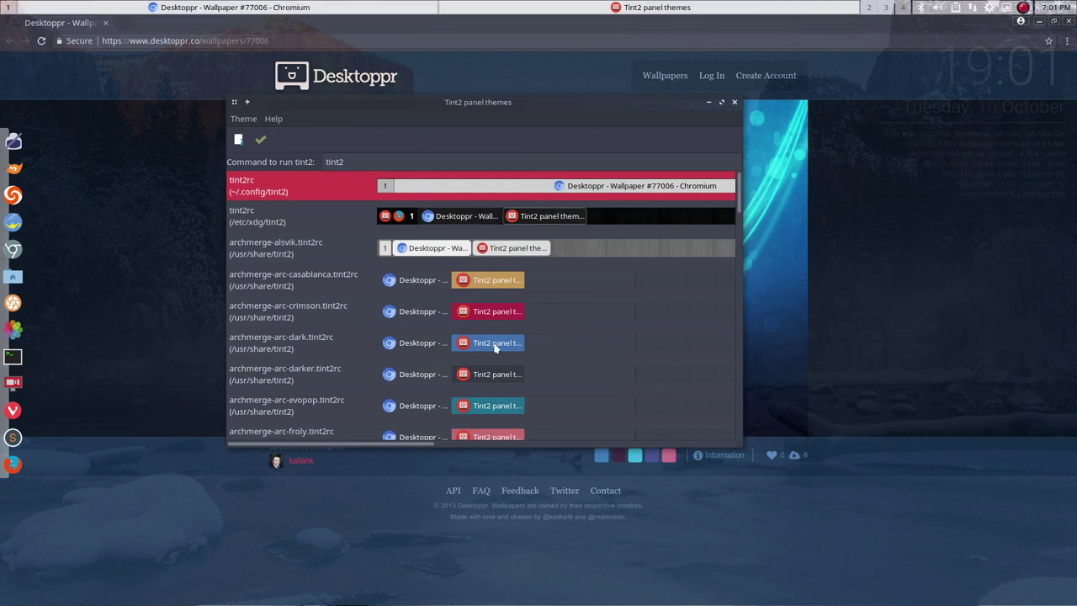
Step: Apply archmerge-standard.tint2rc as the default panel theme and confirm
scroll(493, 349, down, 3)
scroll(493, 349, down, 5)
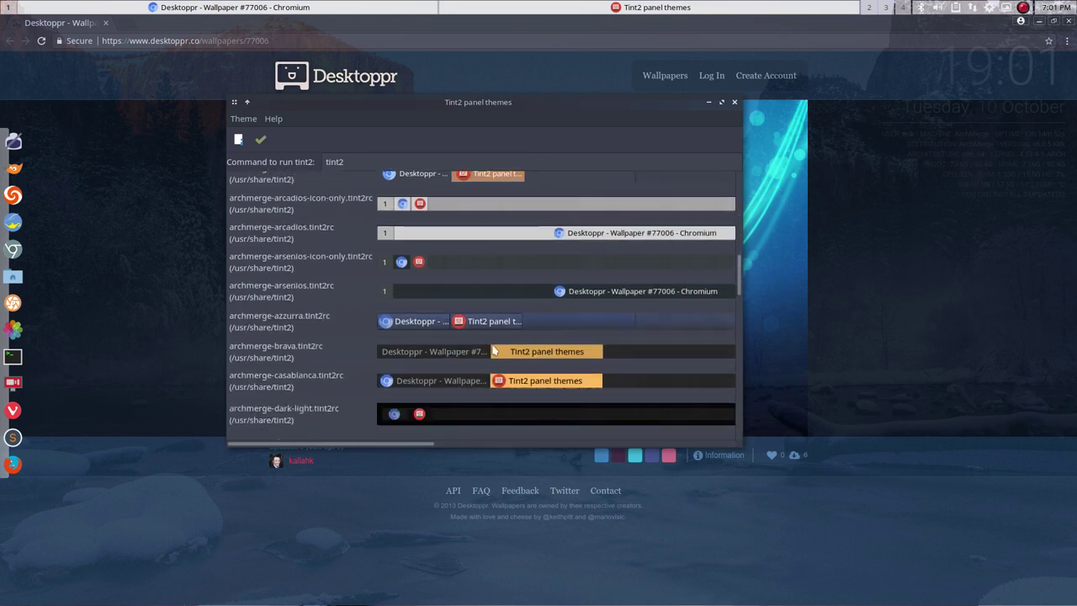
scroll(493, 349, down, 6)
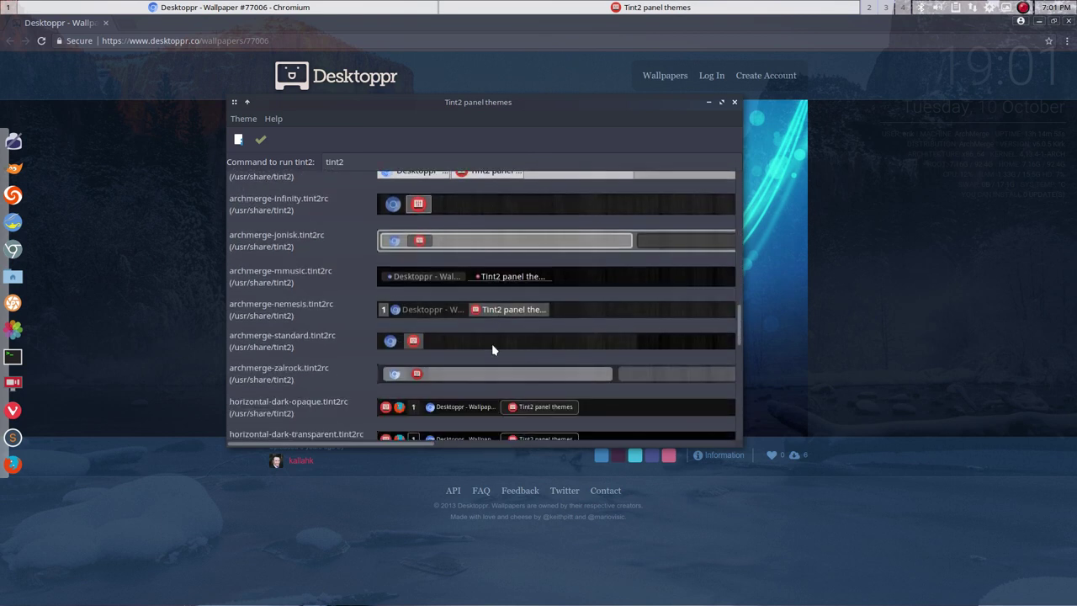
click(303, 342)
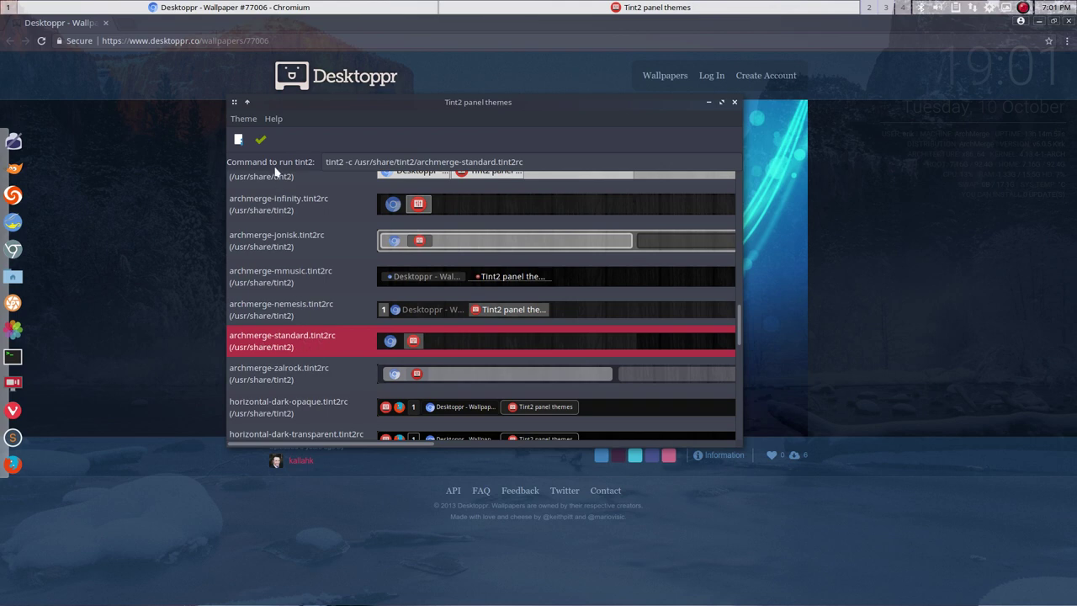
click(261, 141)
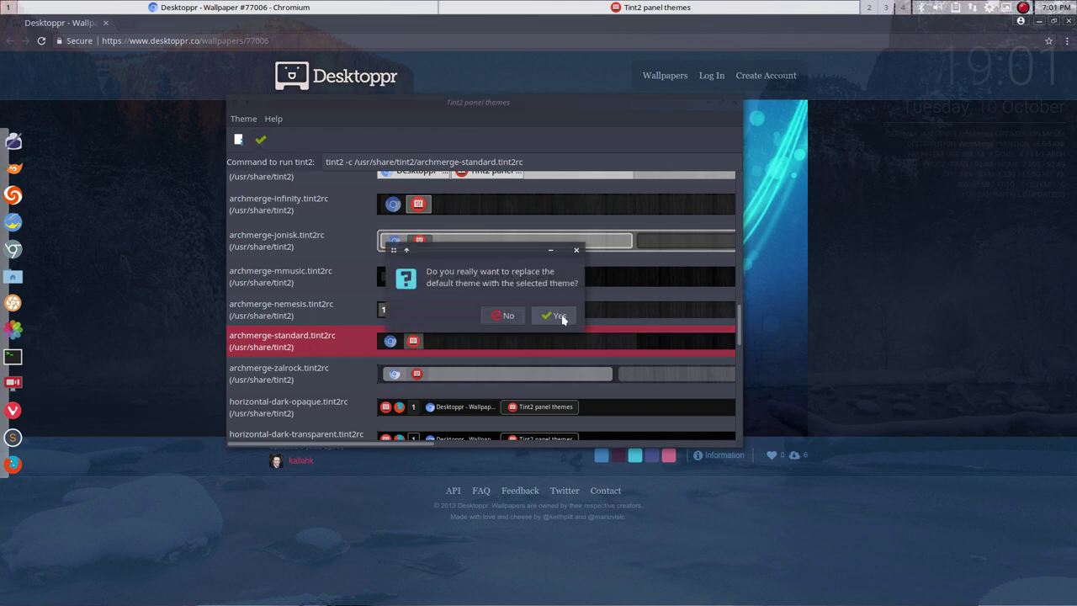
click(560, 317)
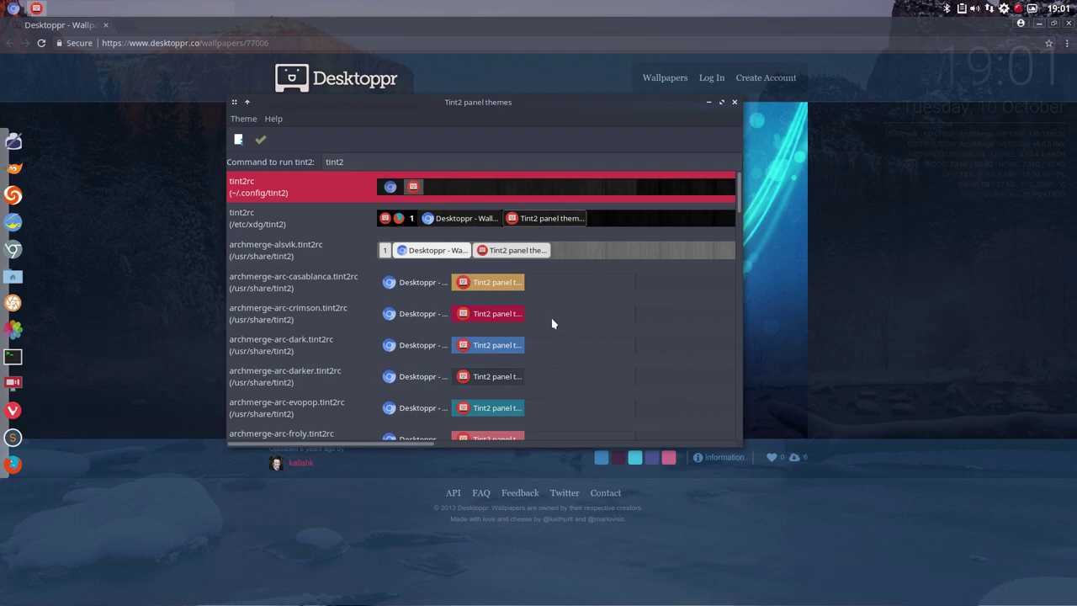
Step: Return to the theme manager's workspace and scroll through the archmerge and horizontal panel themes
key(ctrl+alt+Right)
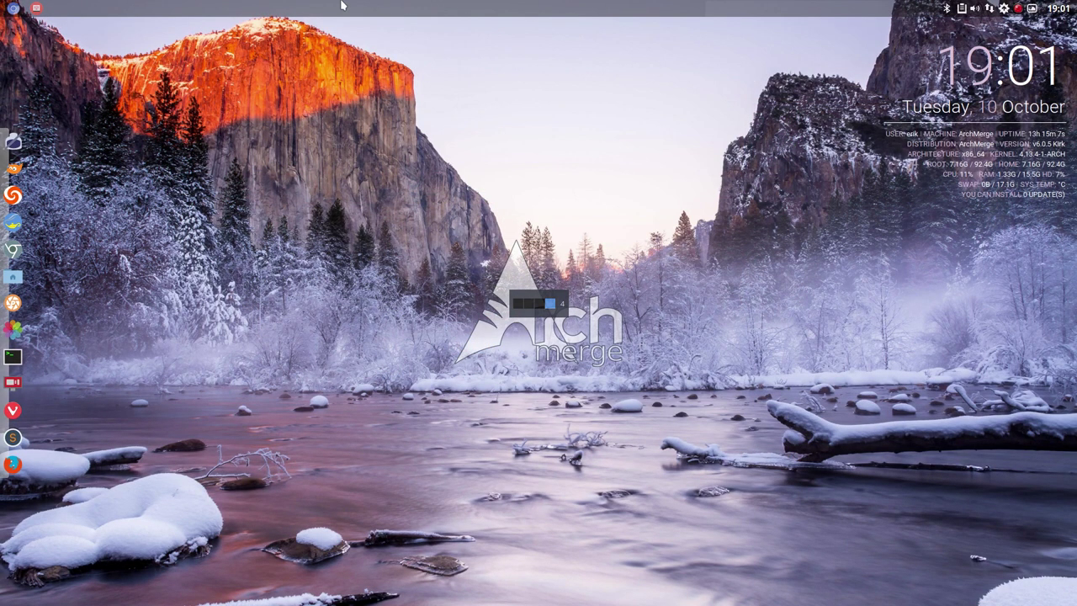
key(ctrl+alt+Left)
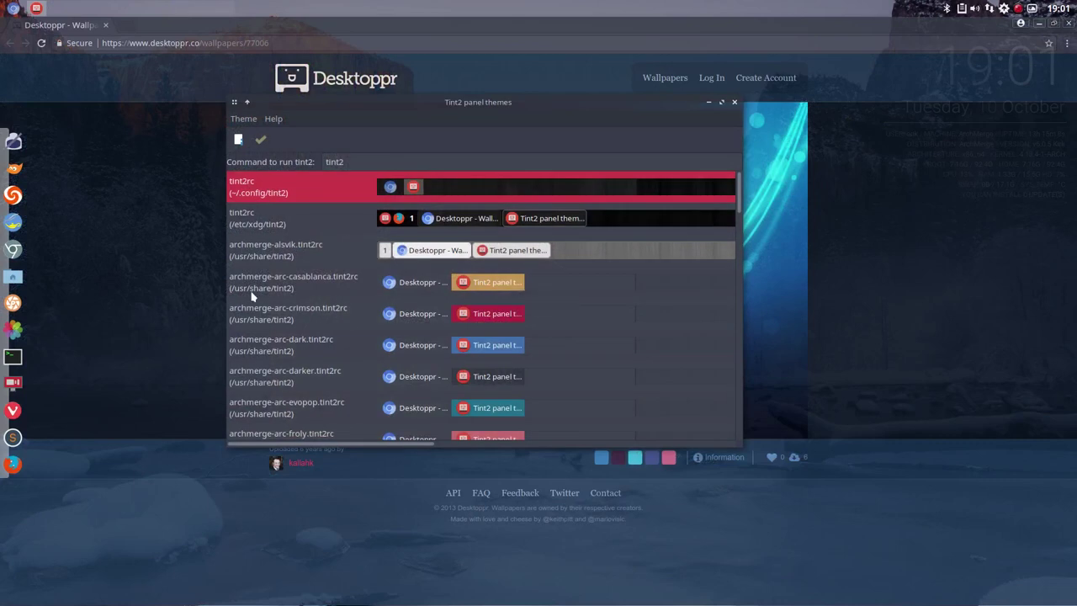
scroll(250, 295, down, 5)
scroll(250, 295, down, 15)
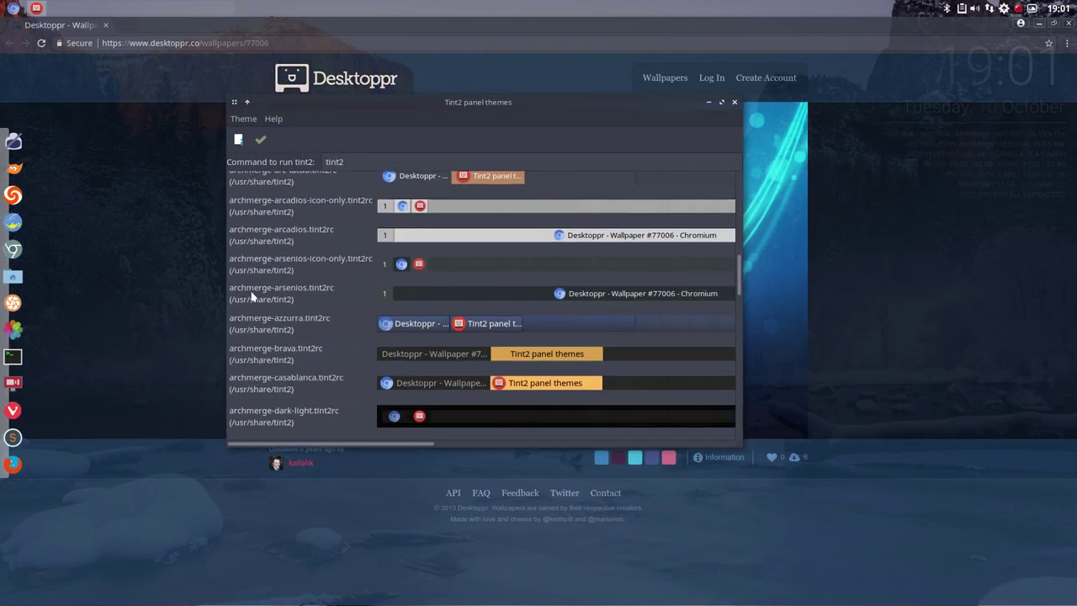
scroll(250, 295, down, 1)
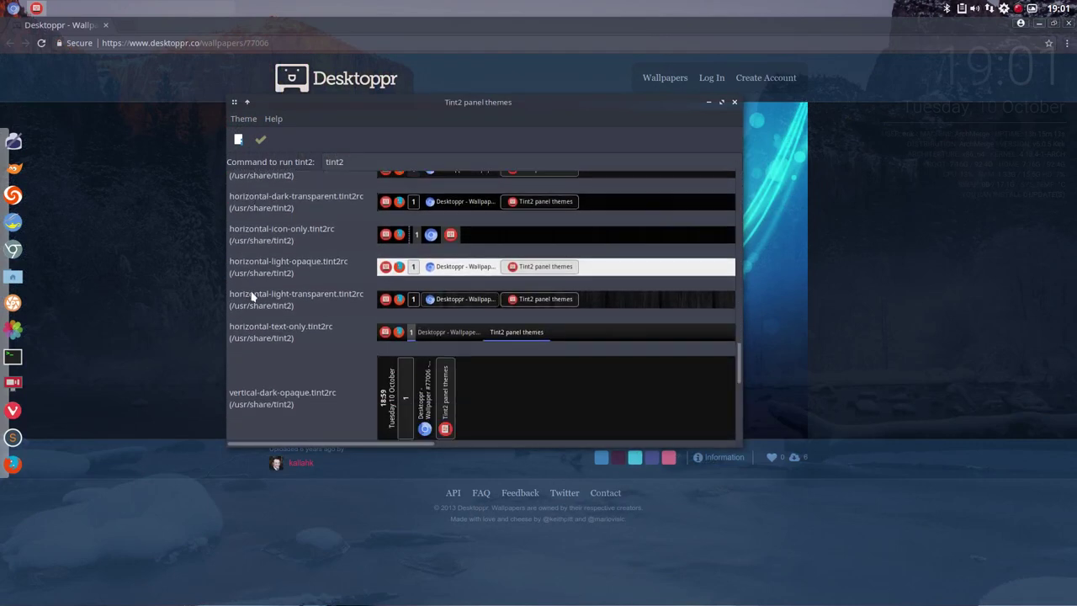
scroll(251, 294, up, 5)
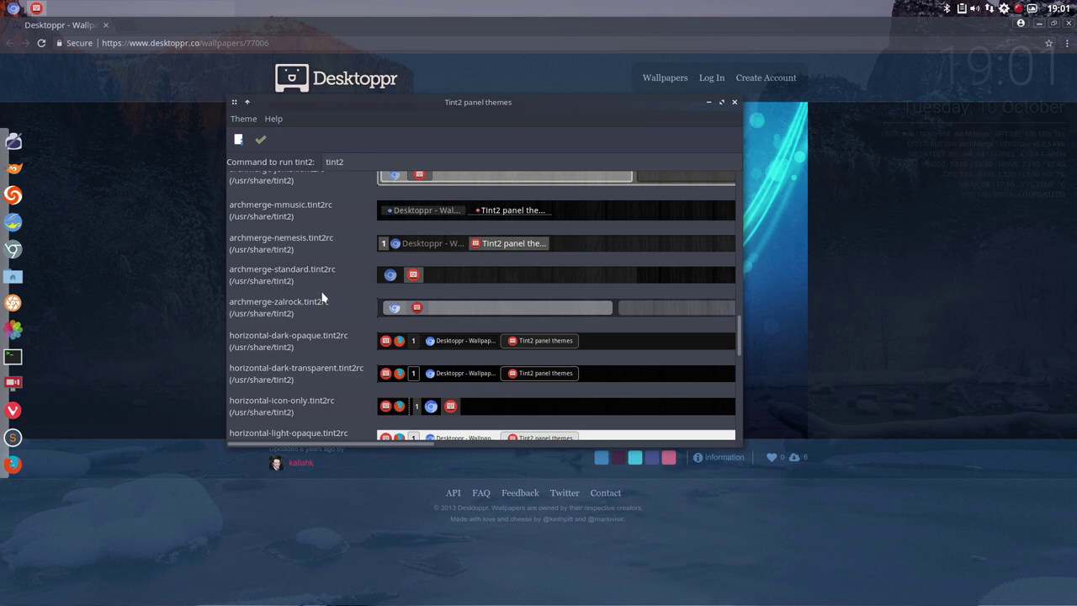
scroll(323, 297, up, 3)
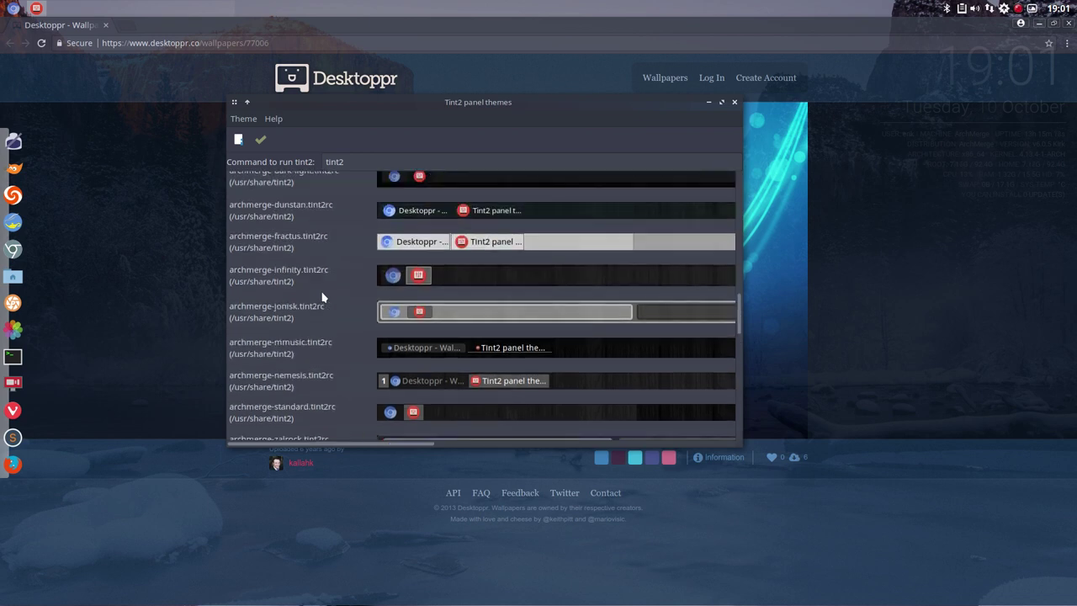
scroll(322, 296, up, 2)
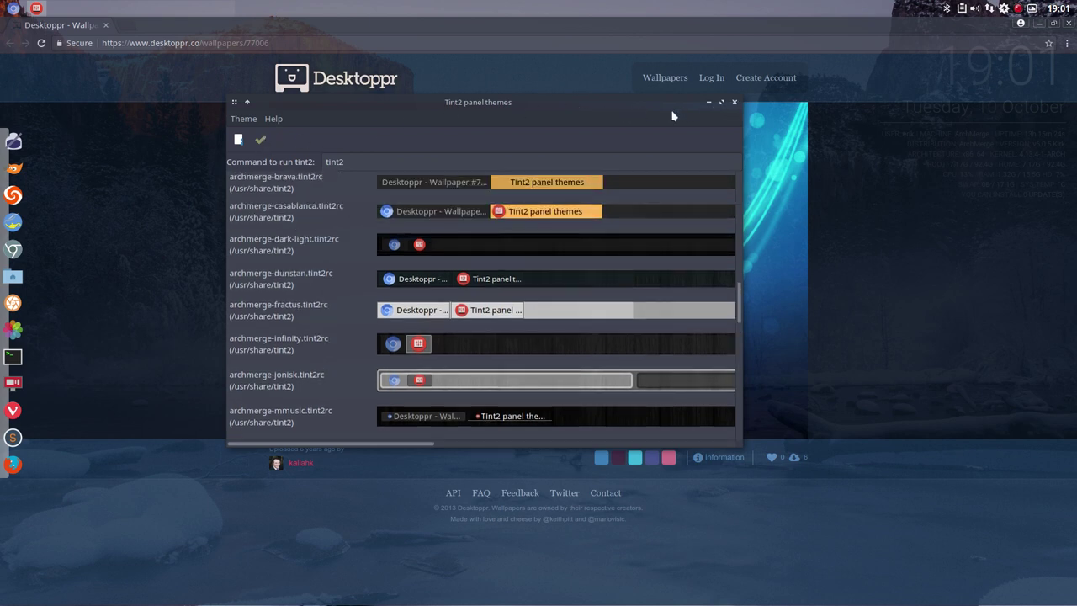
Step: Open the user's tint2rc settings and review the Background, Panel and Panel items pages
scroll(372, 213, up, 5)
scroll(362, 218, up, 4)
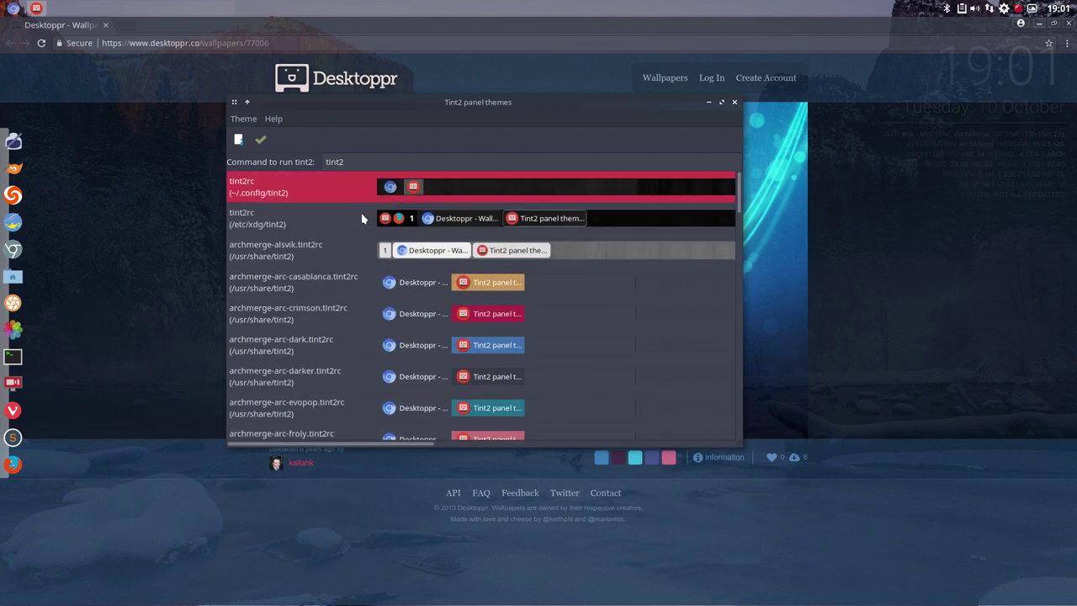
double_click(463, 186)
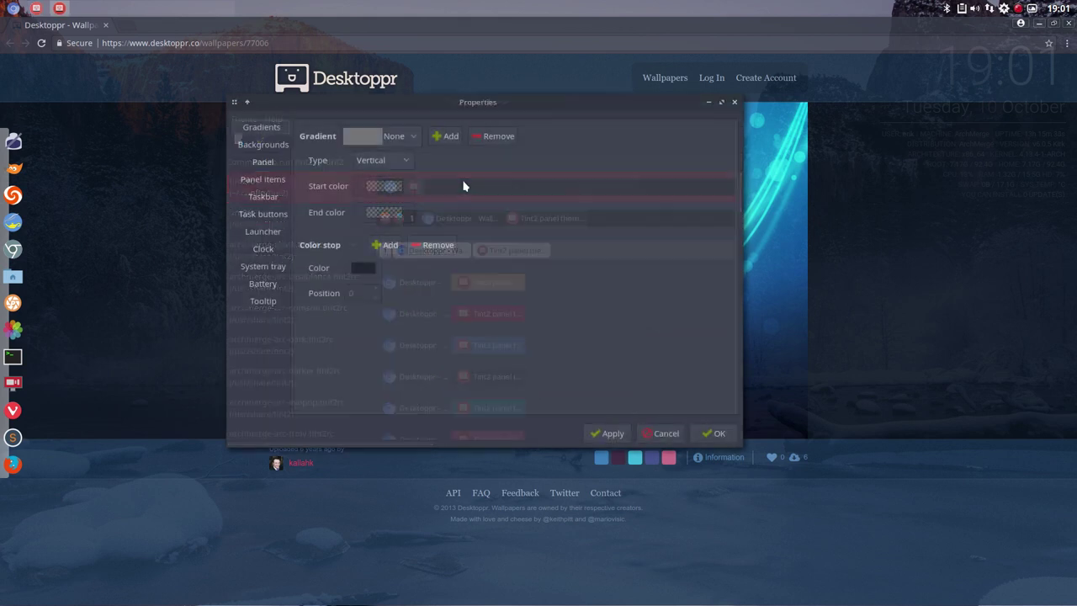
drag(475, 107, 483, 132)
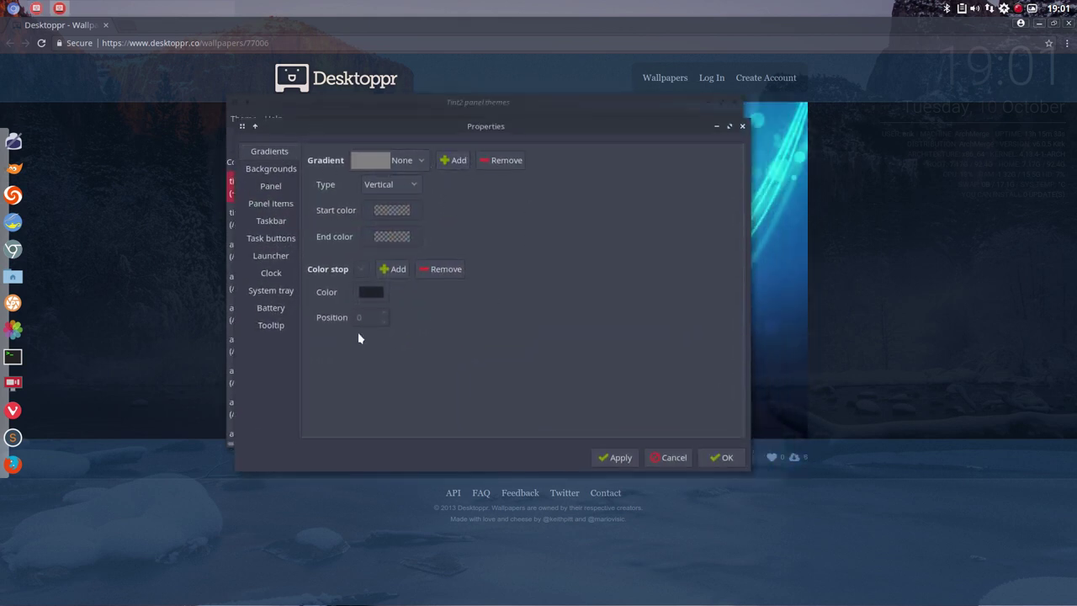
click(272, 172)
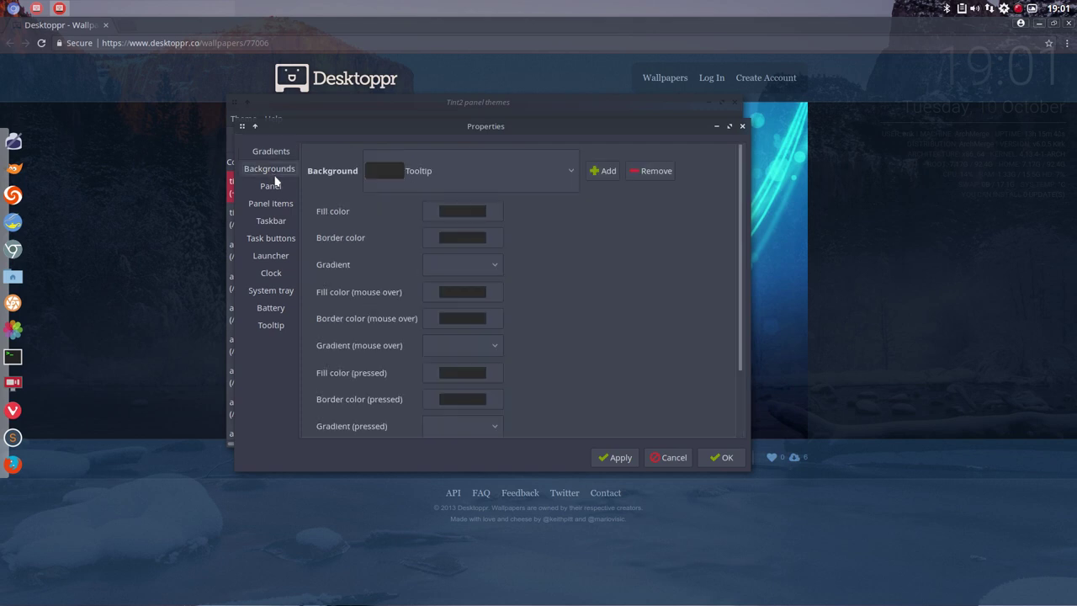
click(277, 187)
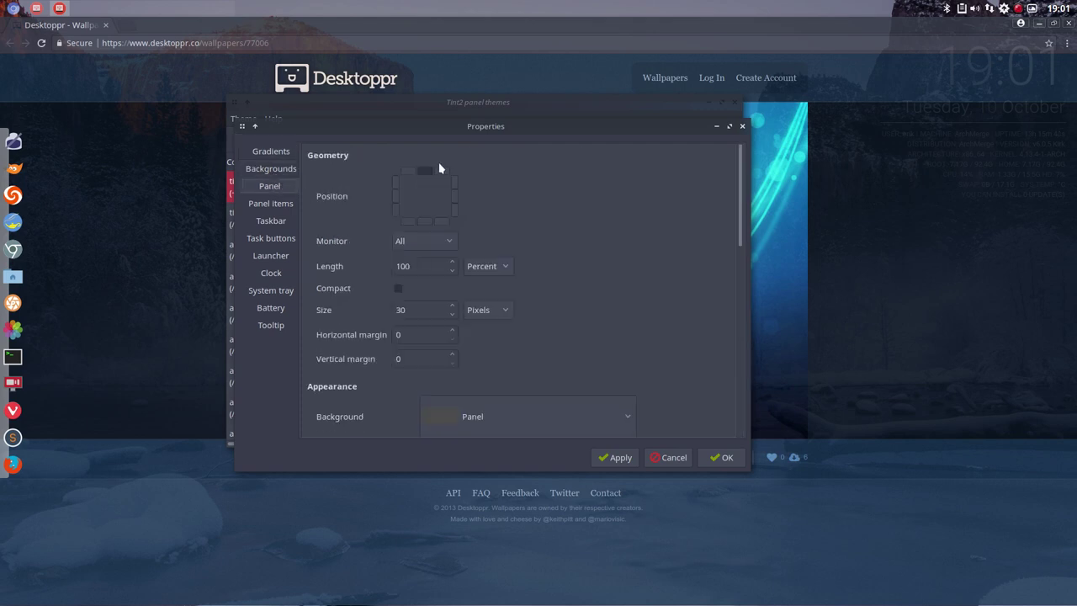
click(279, 205)
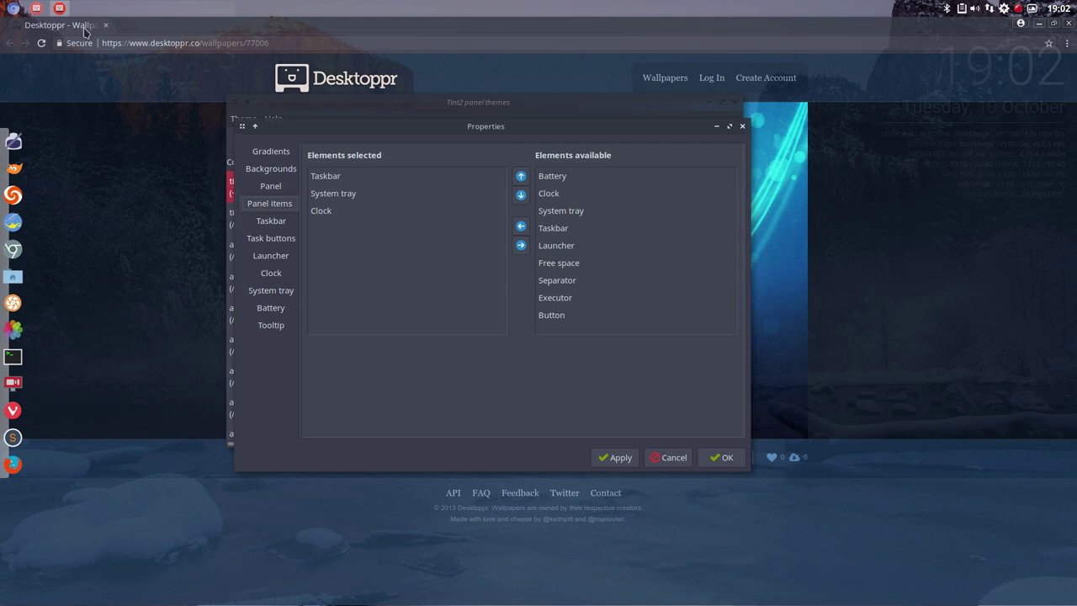
Step: Review Taskbar, Task buttons, Launcher (selecting calamares.desktop), Clock, Systray, Battery and Tooltip pages
click(267, 223)
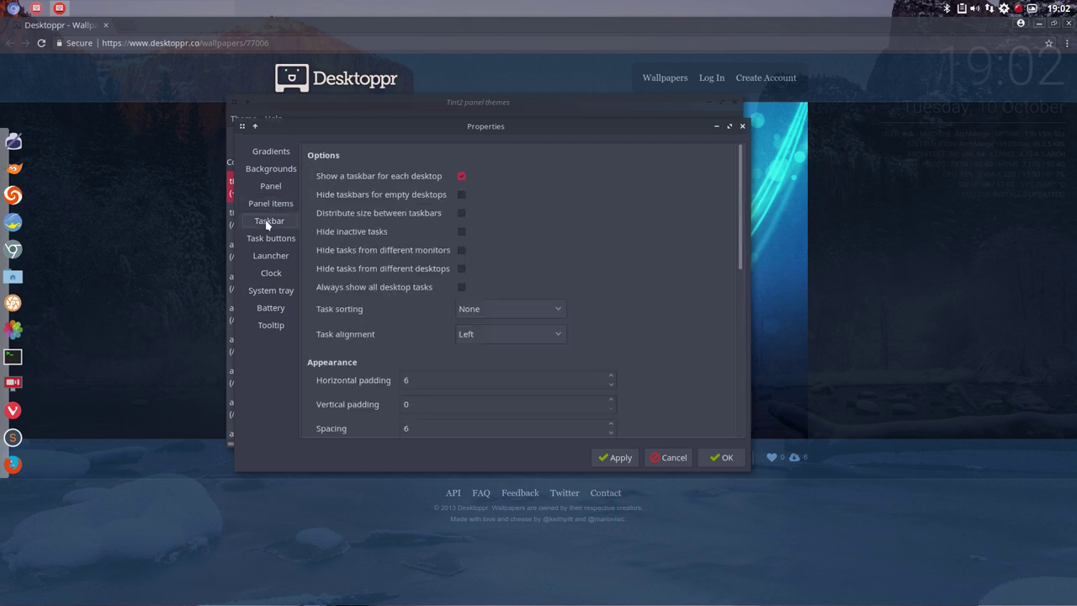
click(274, 242)
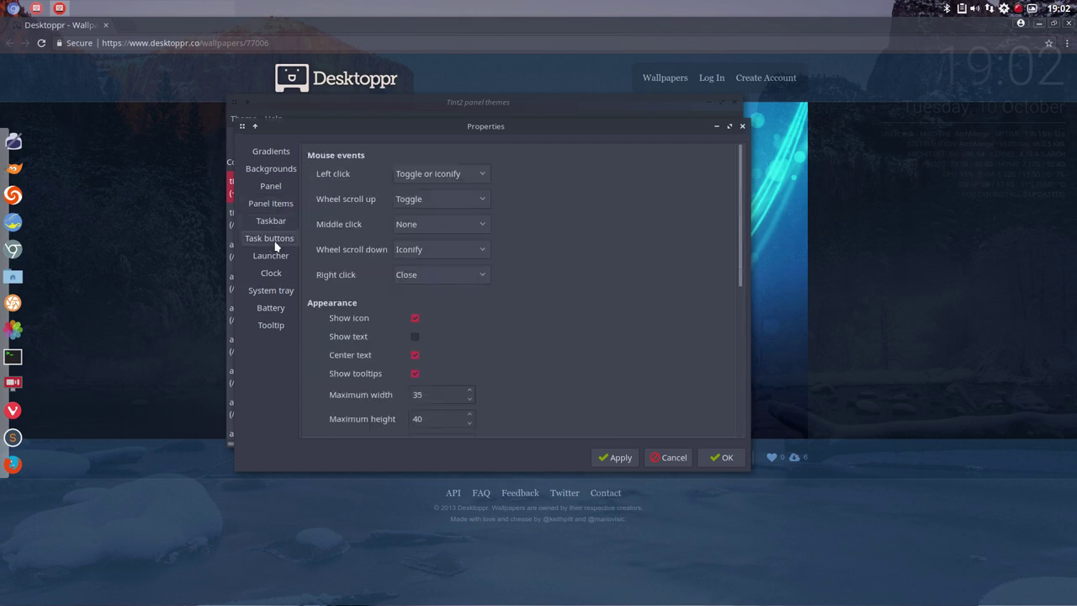
click(270, 263)
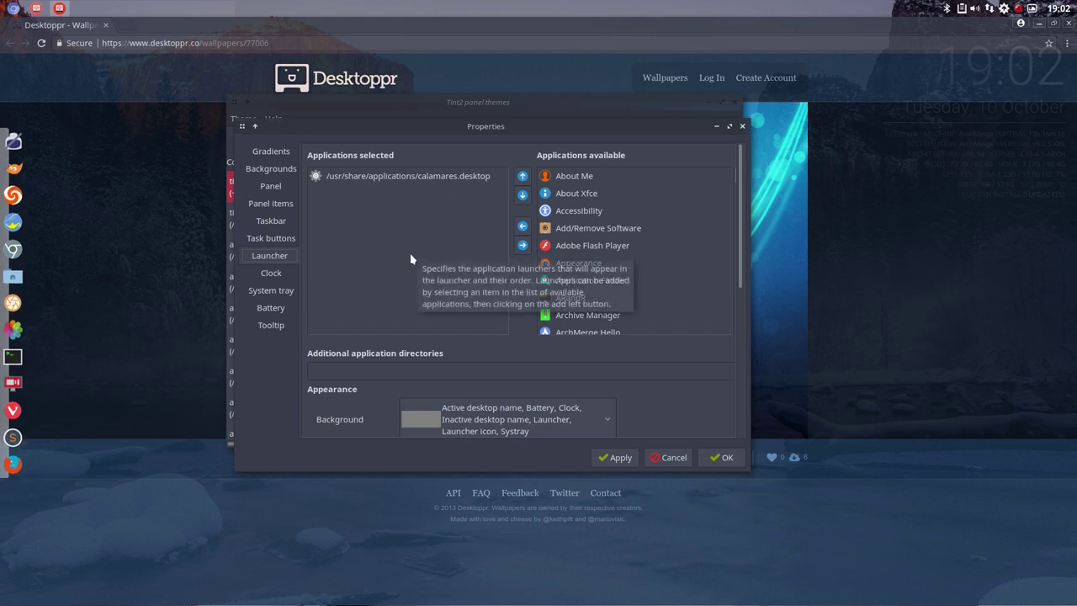
click(447, 175)
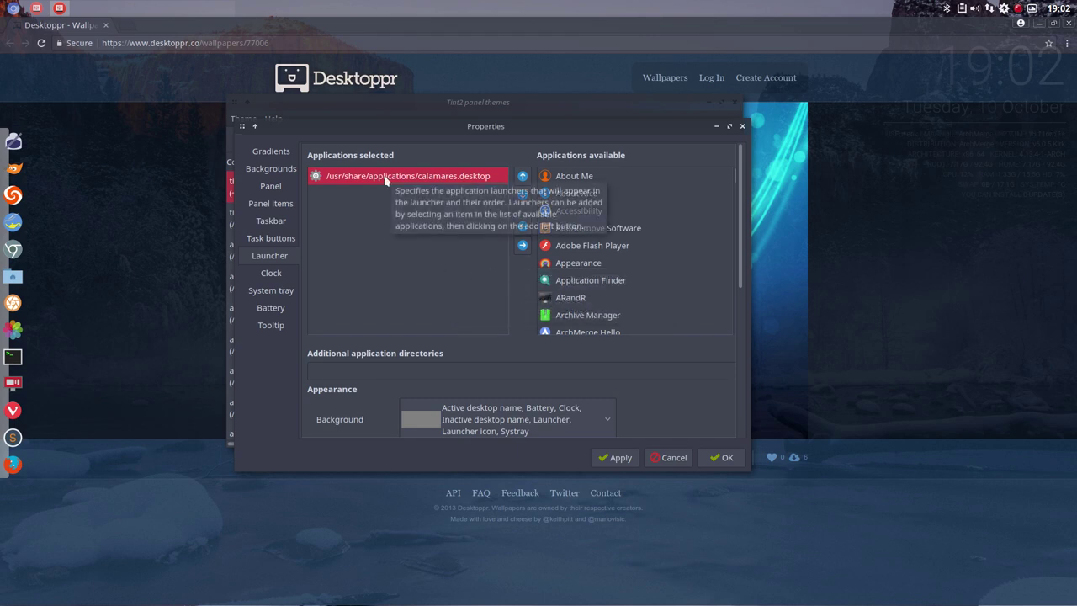
click(270, 278)
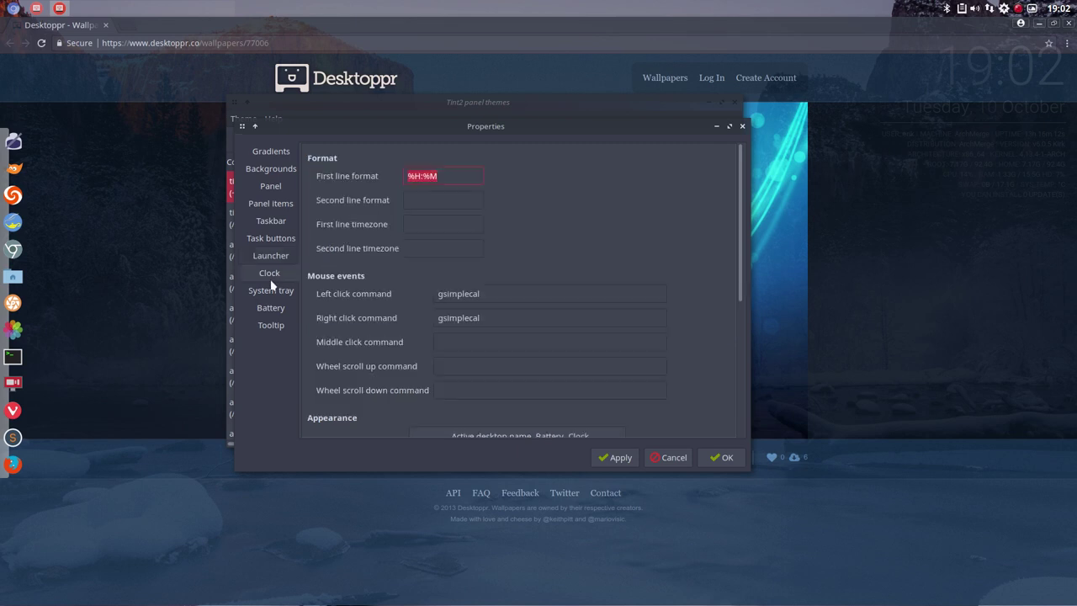
click(274, 293)
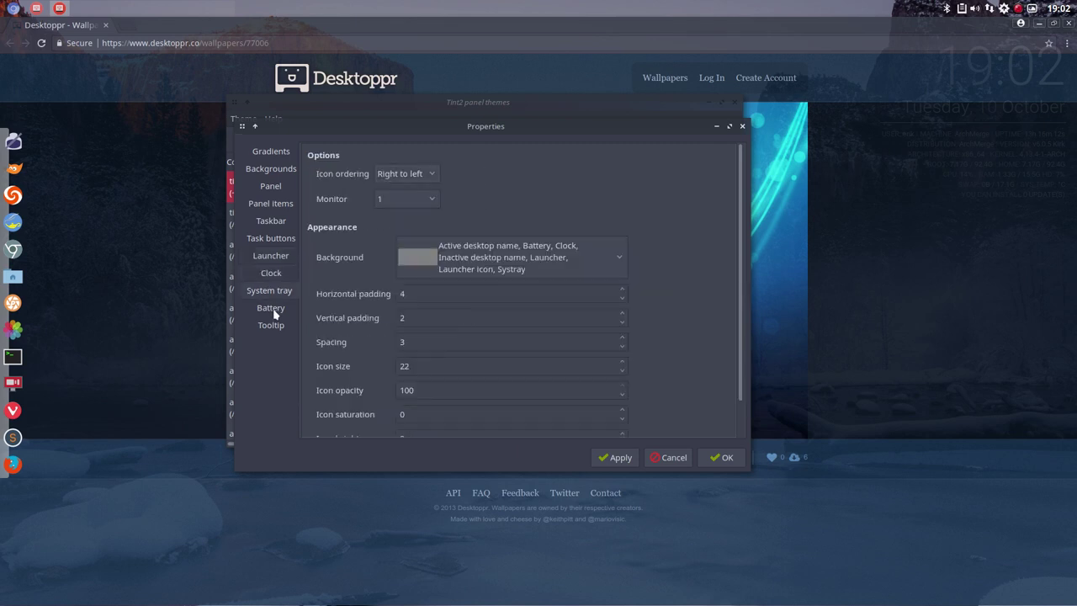
click(280, 313)
click(276, 328)
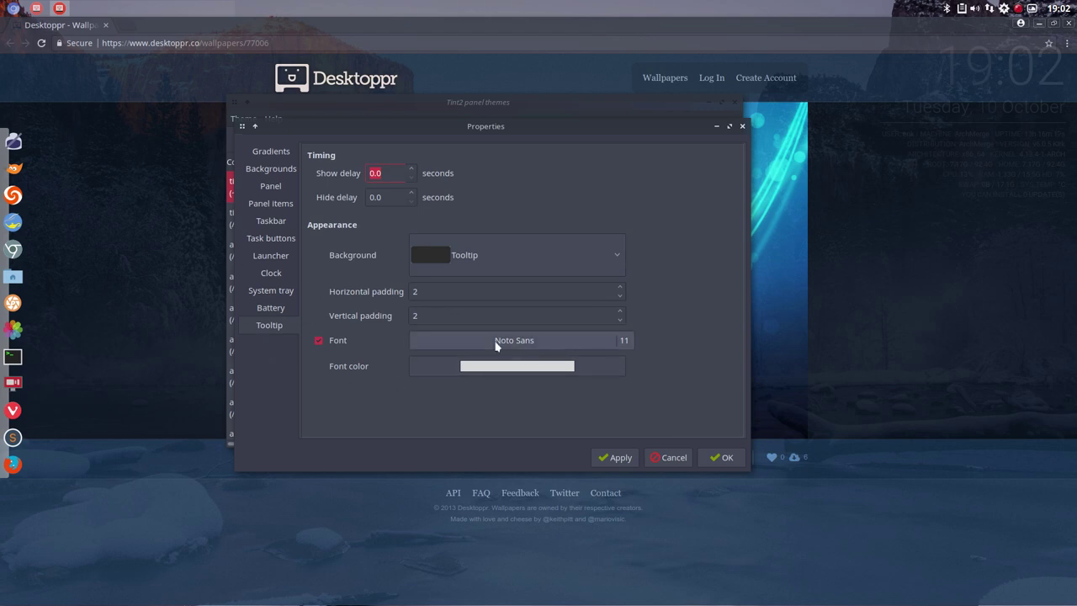
Step: Revisit the Battery and Launcher pages, then close Properties and the Tint2 panel themes window
click(274, 310)
scroll(407, 333, down, 6)
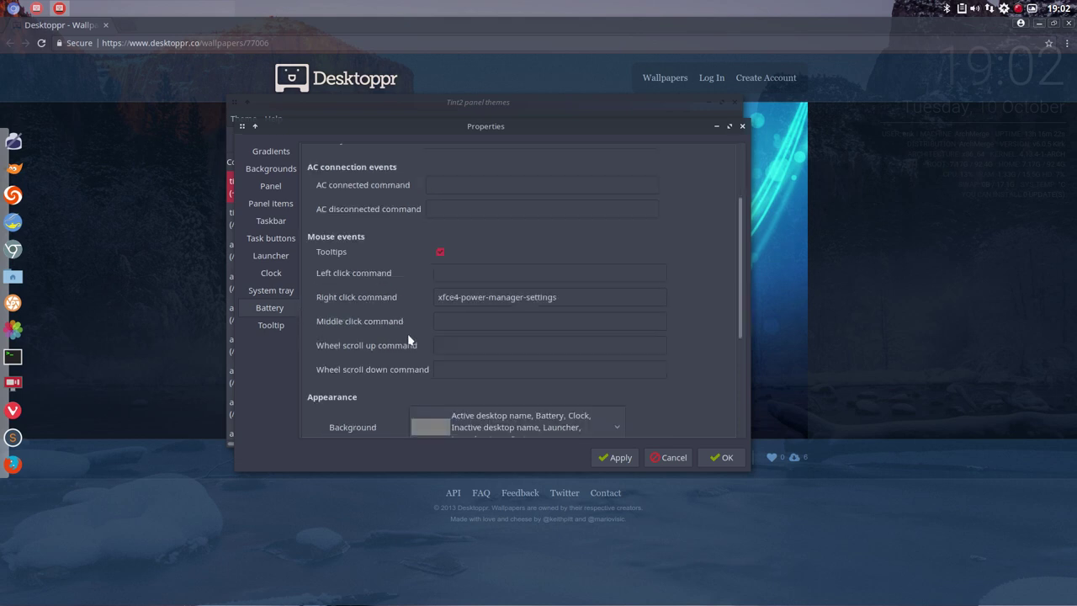
scroll(429, 360, down, 1)
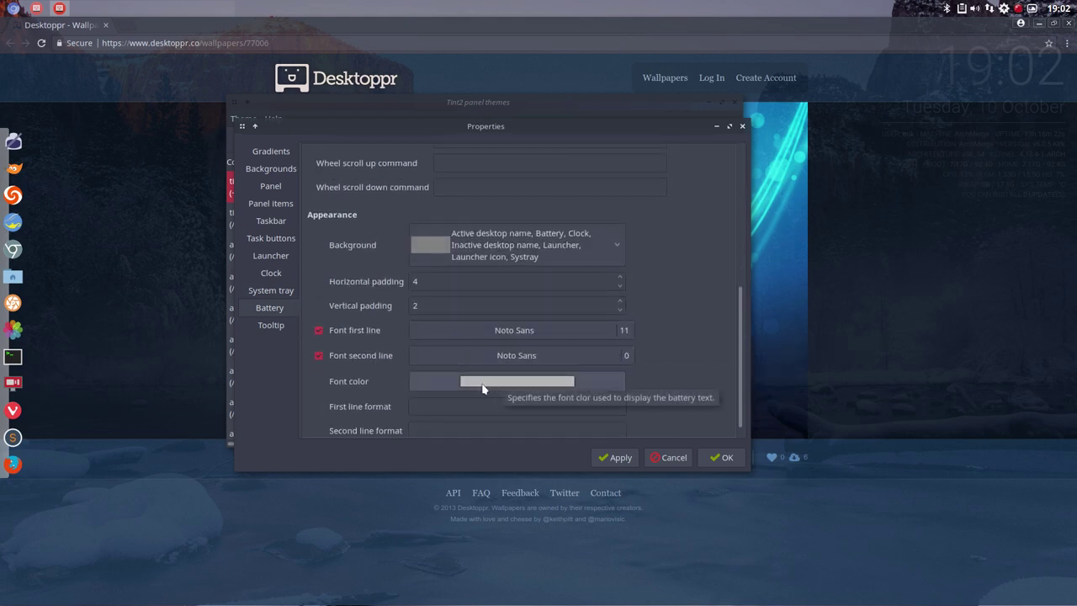
scroll(393, 395, up, 7)
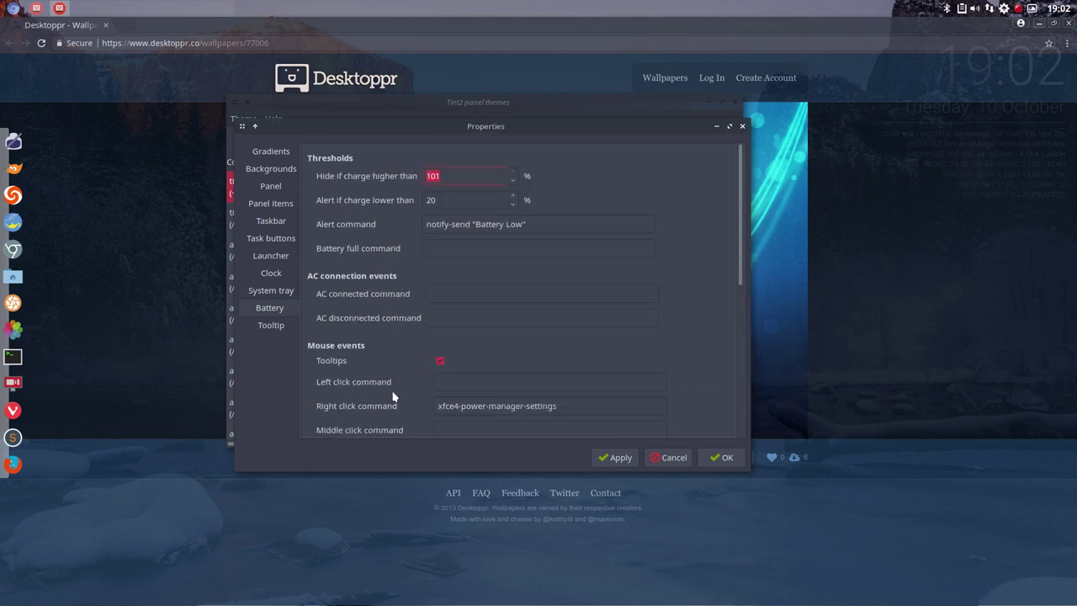
click(270, 259)
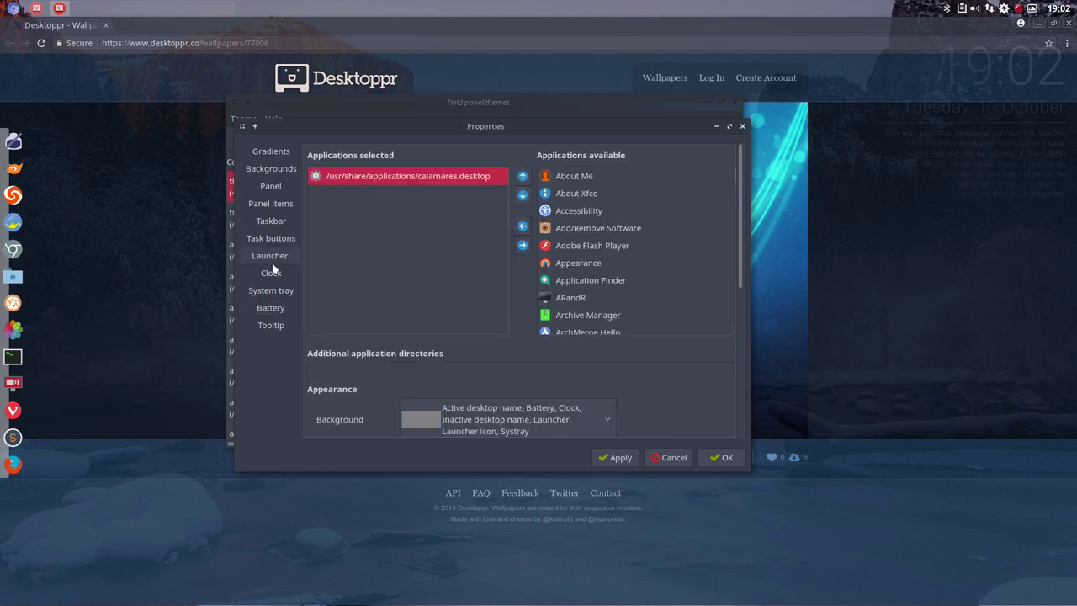
click(742, 127)
click(728, 101)
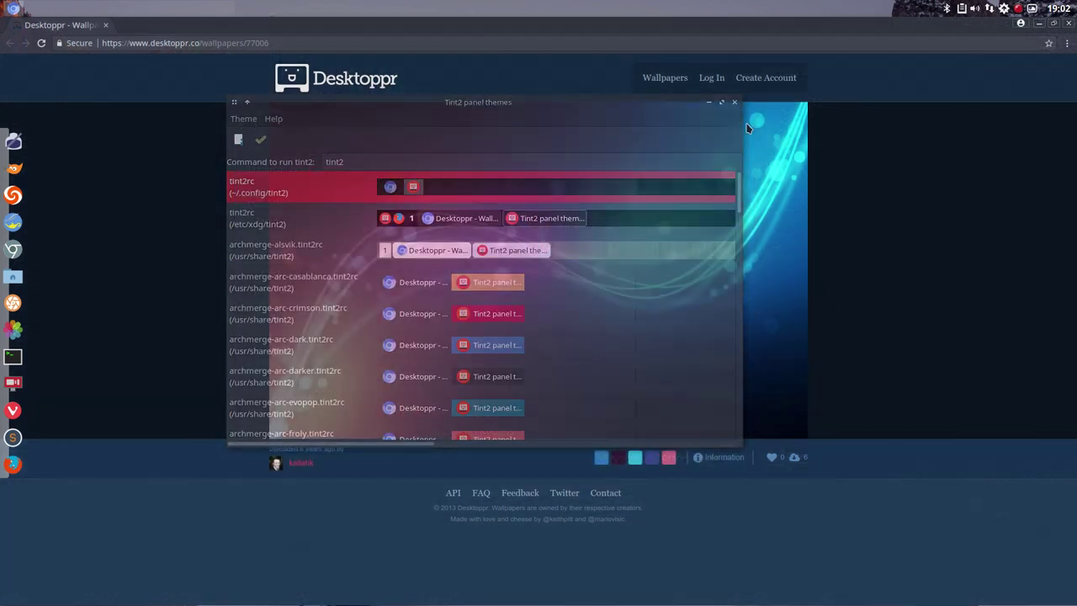
Step: Open the file manager at home with hidden files shown and enter the .config folder
click(1039, 24)
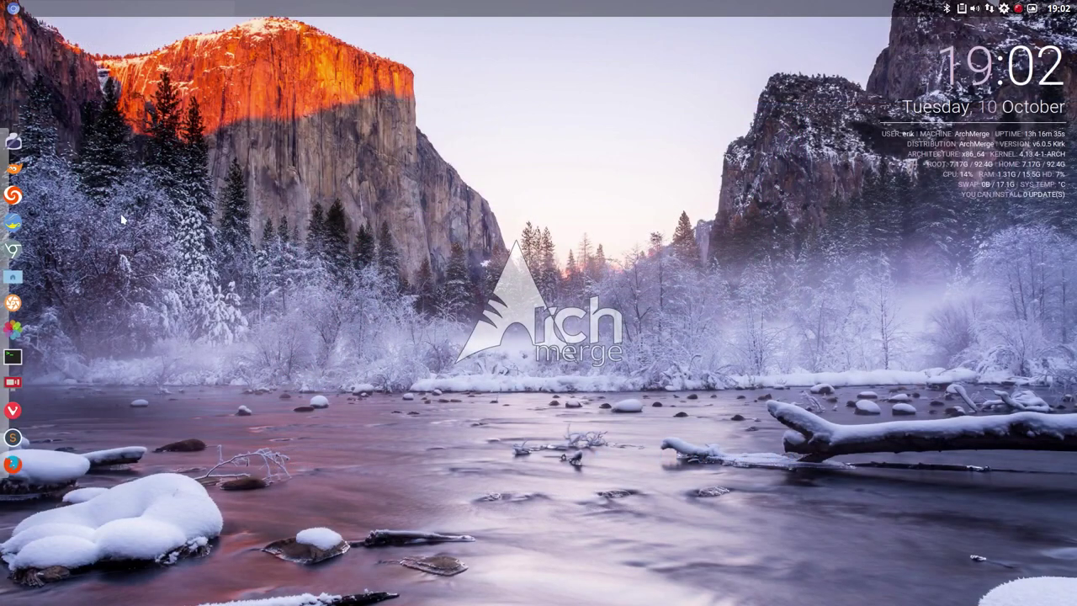
click(12, 275)
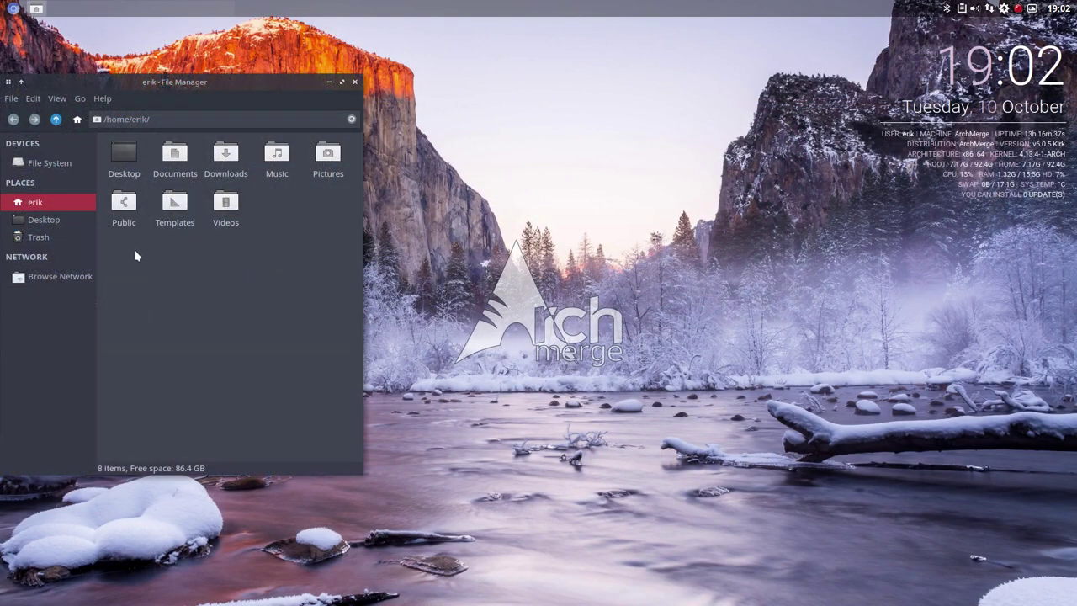
key(ctrl+h)
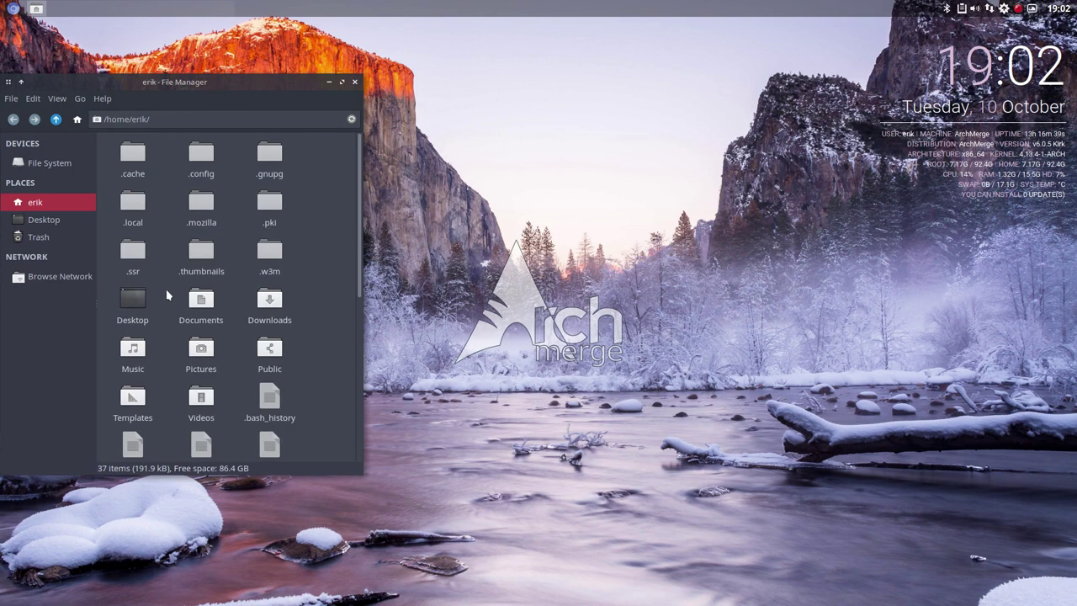
double_click(202, 153)
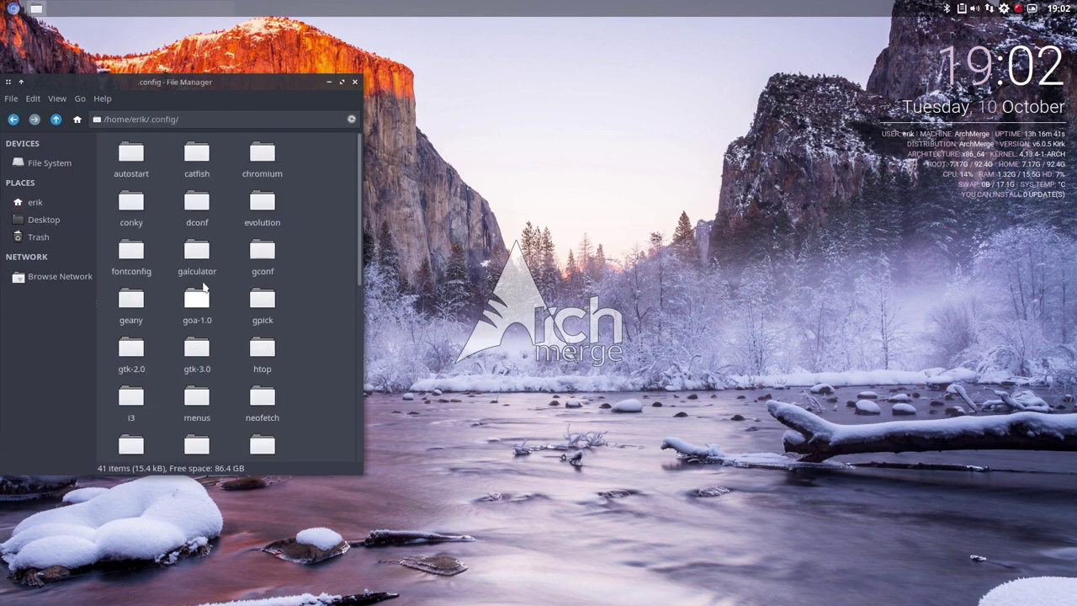
scroll(202, 294, down, 5)
scroll(200, 309, down, 5)
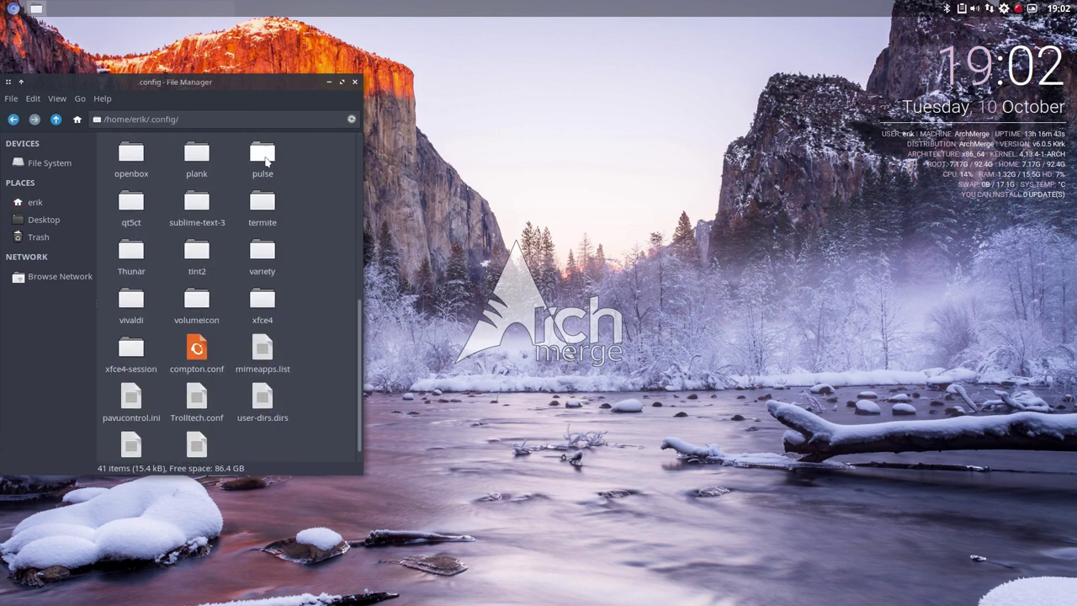
double_click(263, 89)
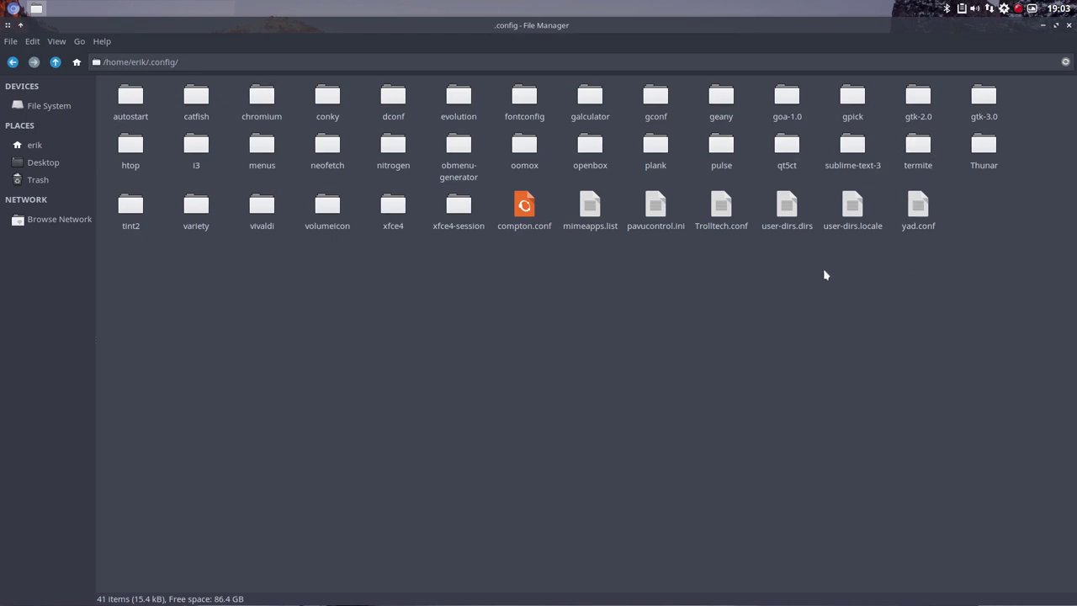
Step: In the tint2 folder, open tint2rc in the panel settings editor, then close it
click(132, 206)
double_click(133, 206)
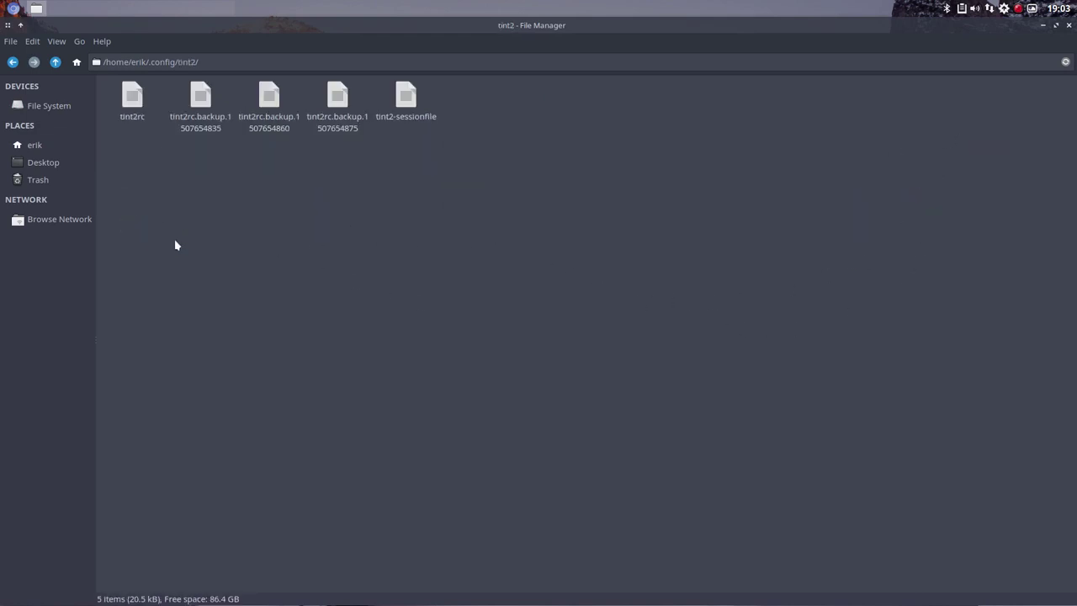
click(137, 94)
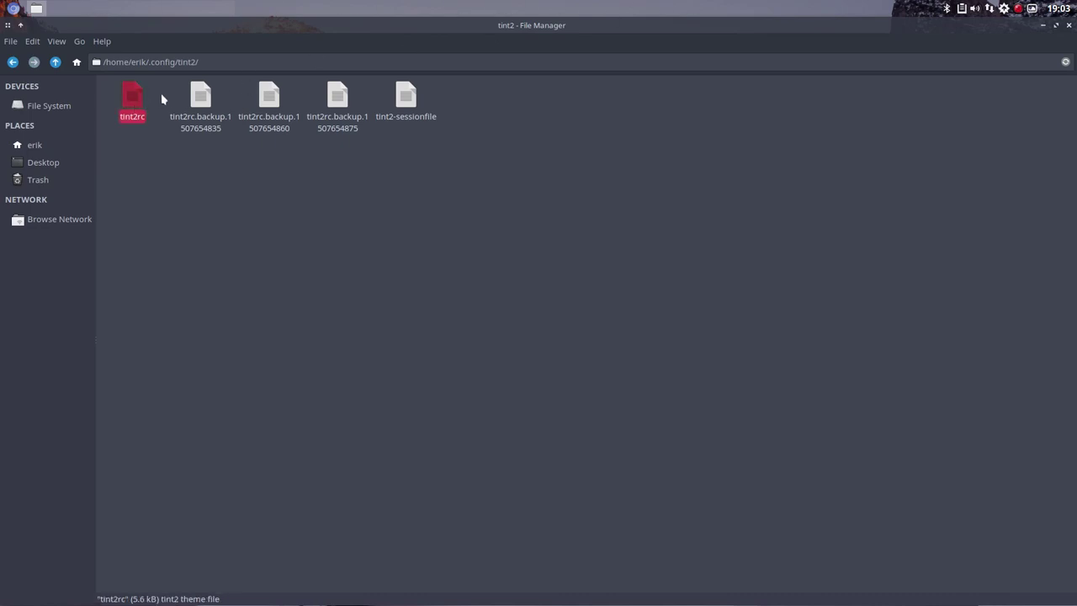
drag(161, 93, 370, 158)
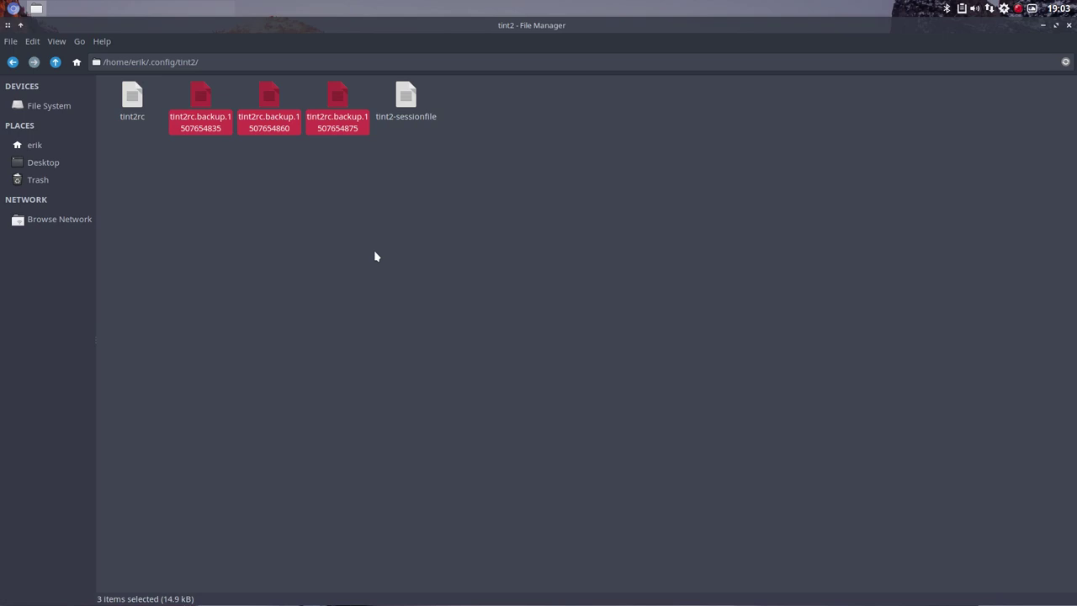
click(133, 103)
double_click(132, 100)
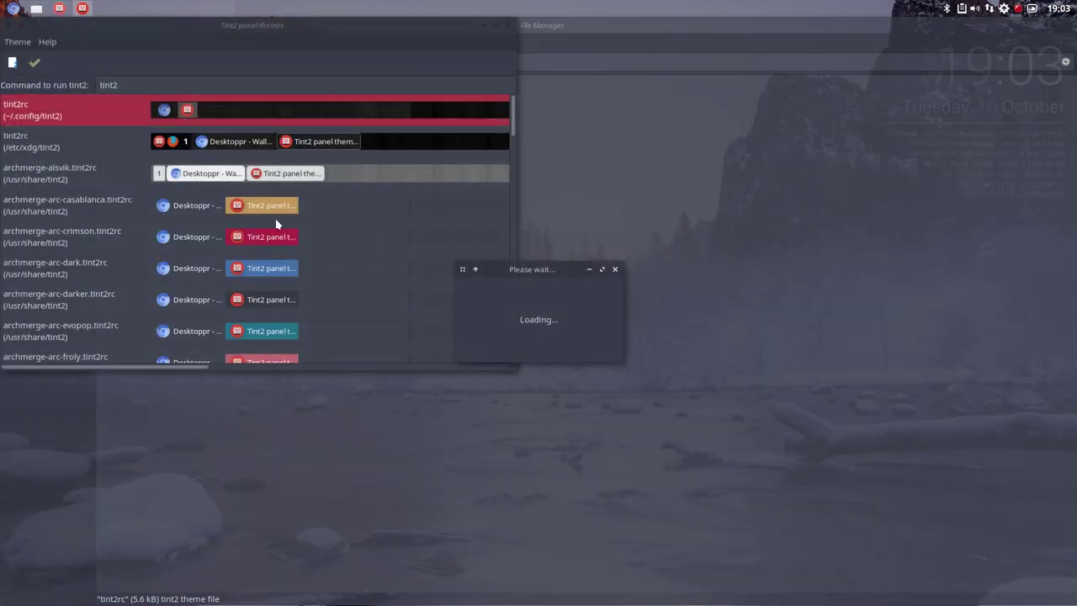
click(508, 25)
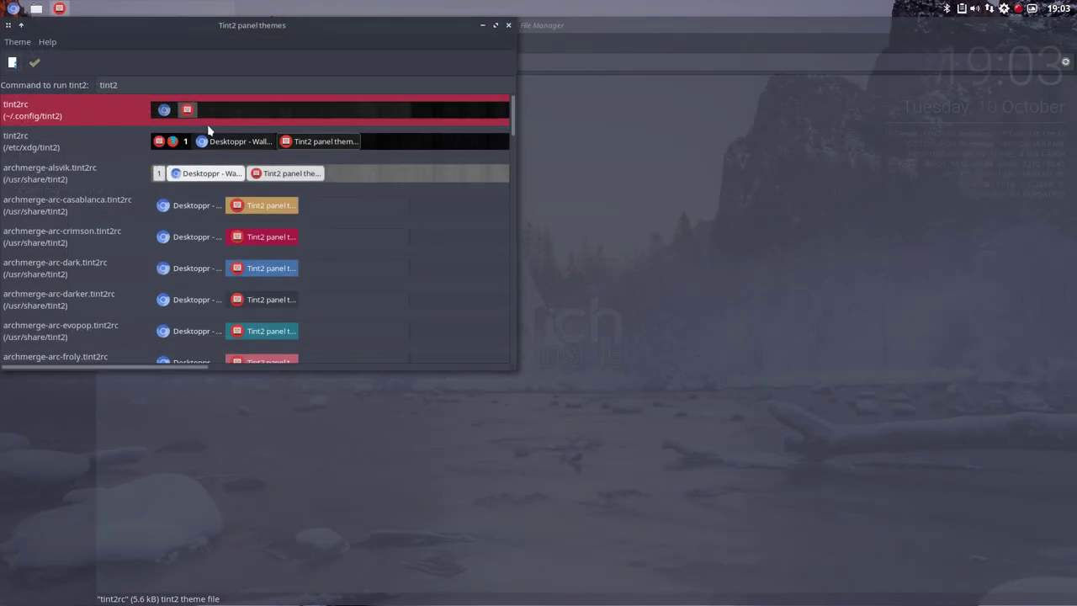
click(509, 27)
Step: Open tint2rc with Sublime Text 3 Dev from its right-click Open With menu
right_click(139, 104)
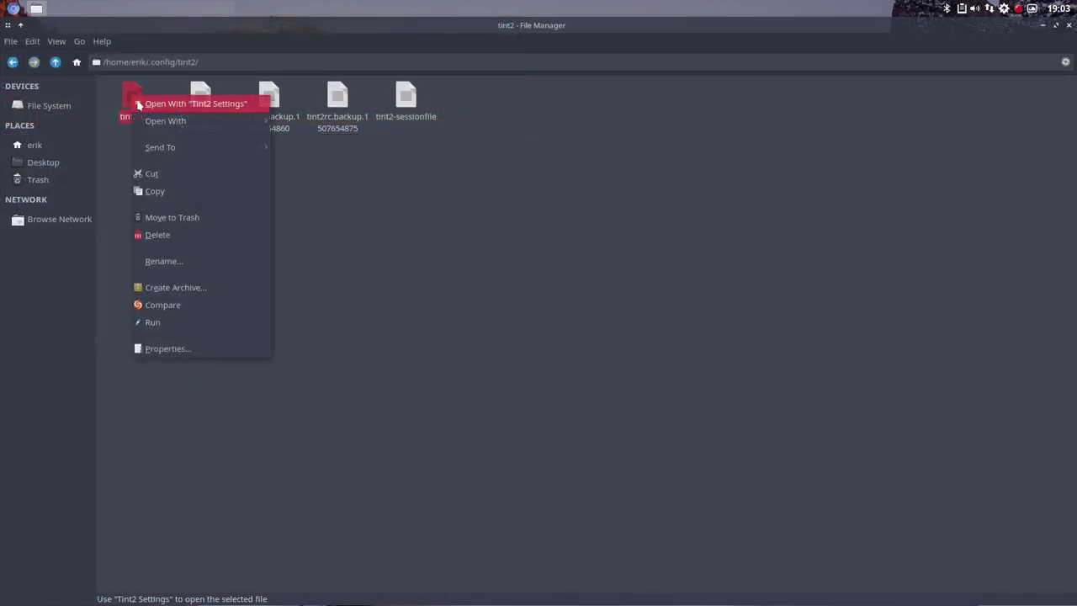
mouse_move(191, 125)
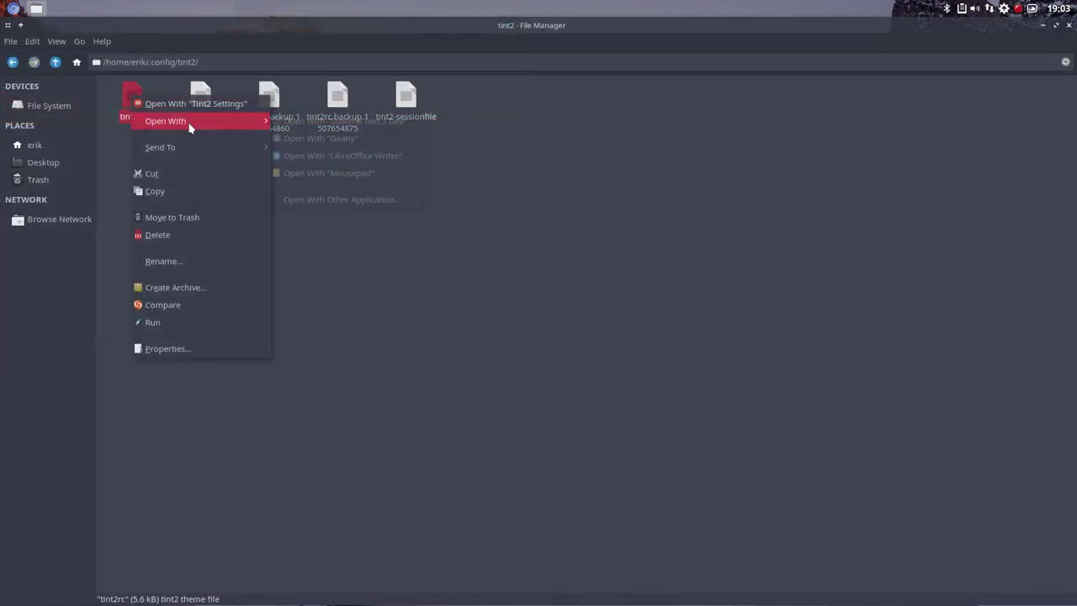
click(326, 125)
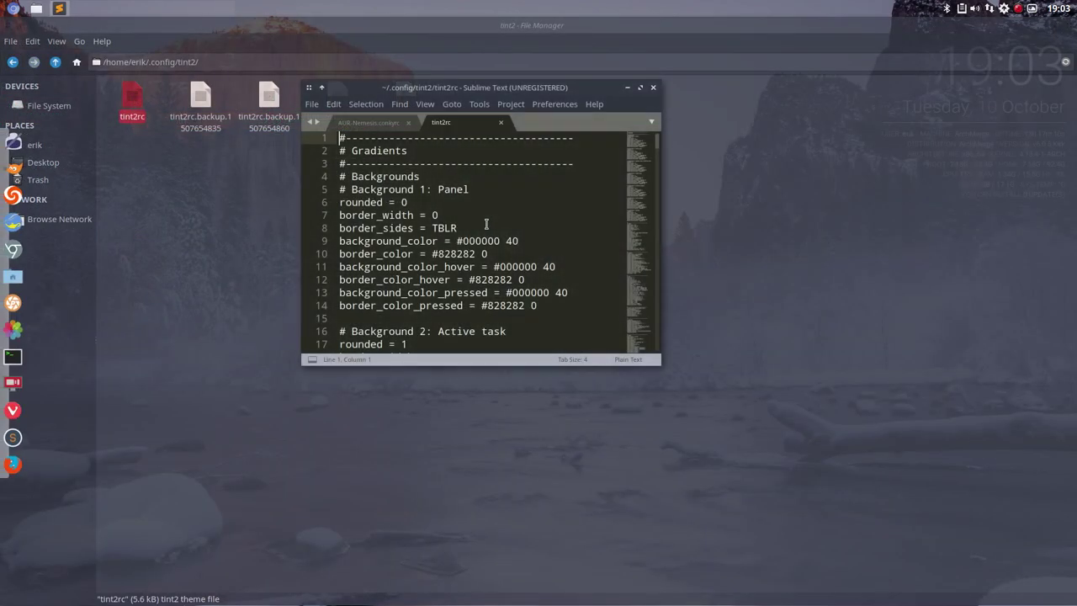
Step: Maximize Sublime Text and scroll tint2rc to the tooltip Background 7 and background_color_hover settings
double_click(564, 87)
scroll(387, 380, down, 10)
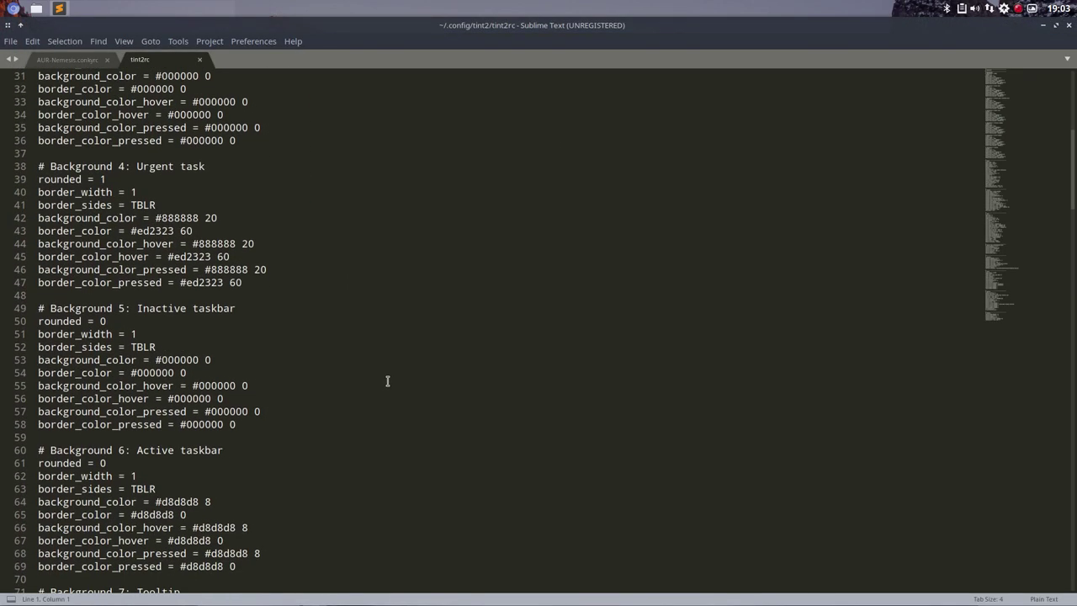
scroll(386, 382, down, 9)
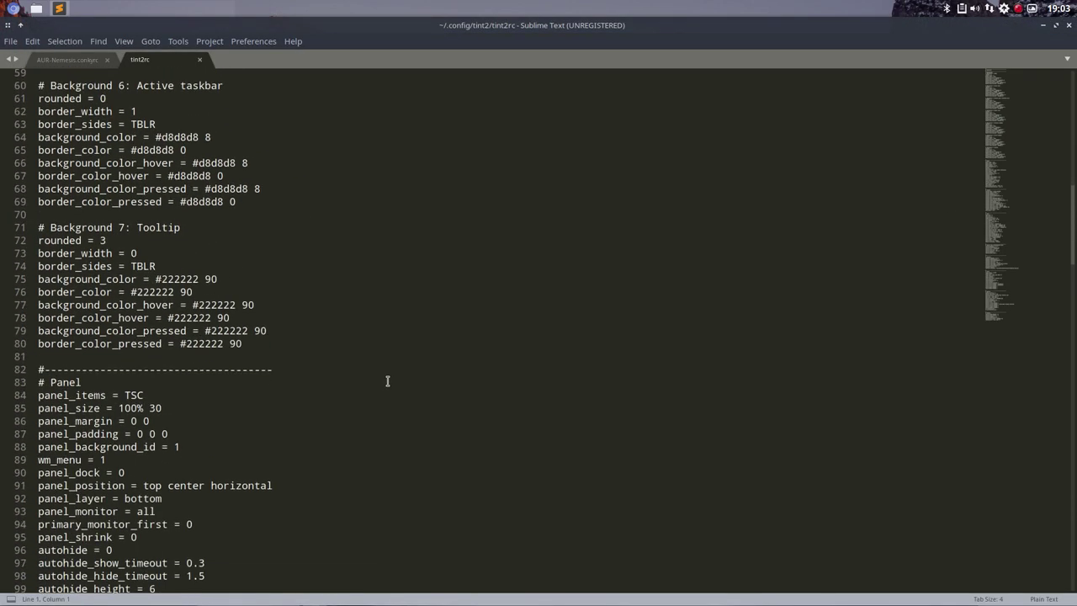
scroll(387, 381, down, 1)
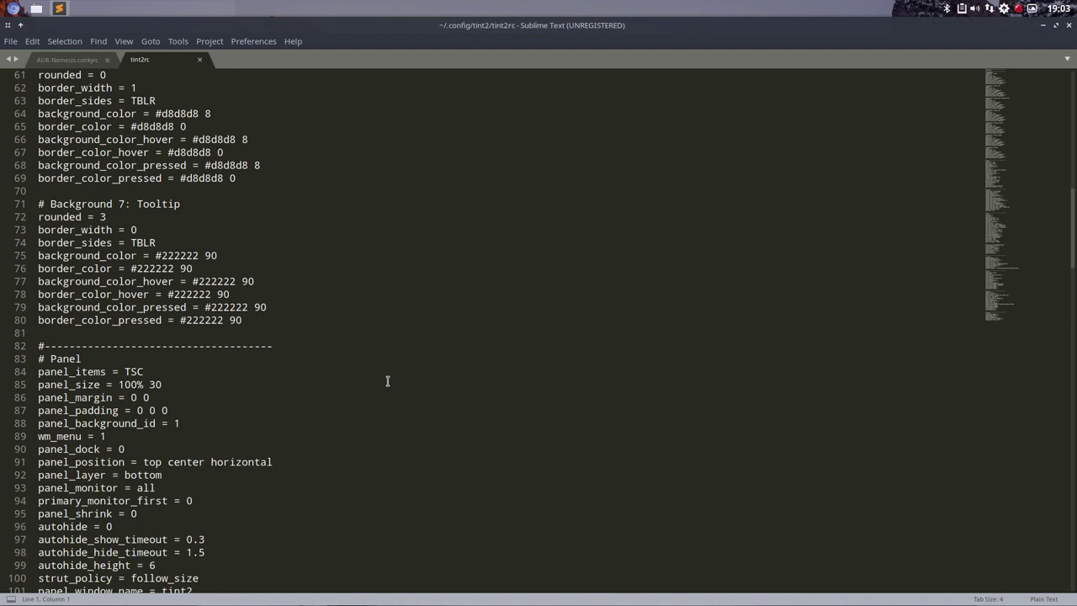
drag(132, 203, 37, 204)
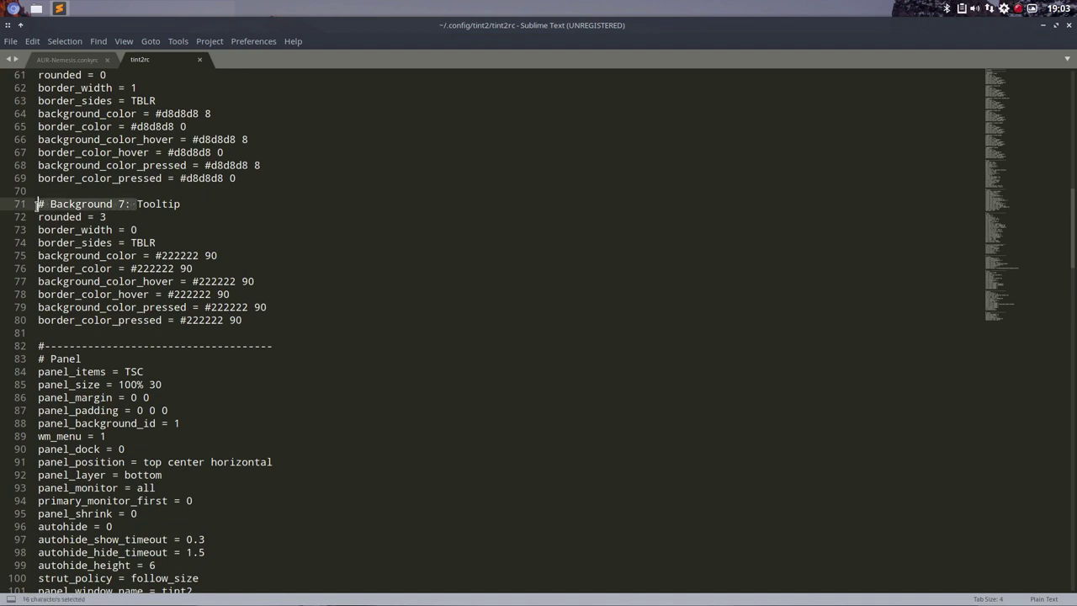
click(88, 217)
click(92, 230)
click(92, 281)
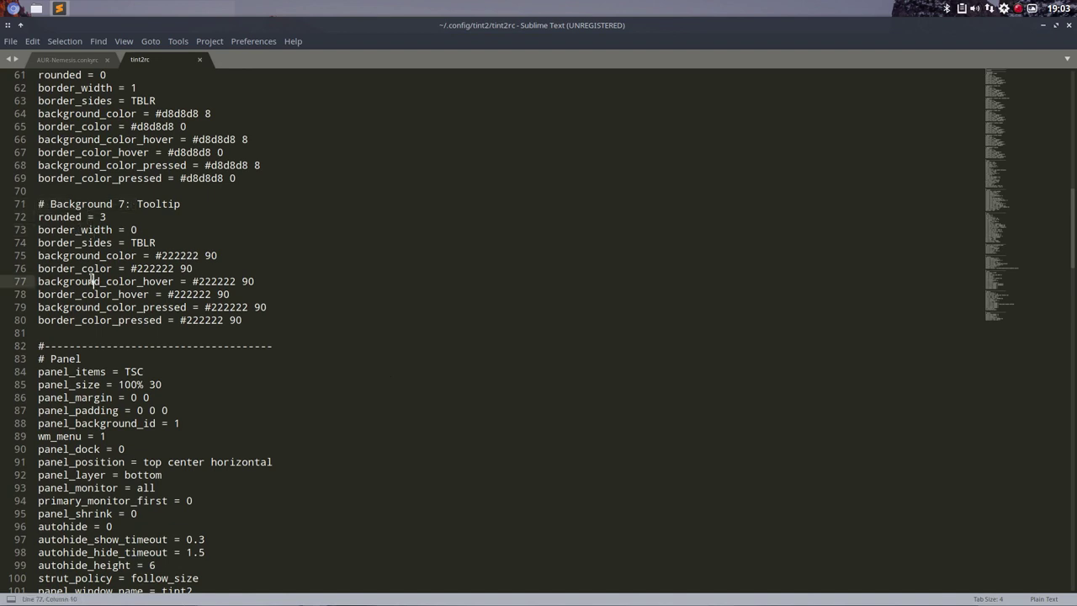
Step: Scroll through the remaining tint2rc settings to the end of the file
scroll(76, 362, down, 3)
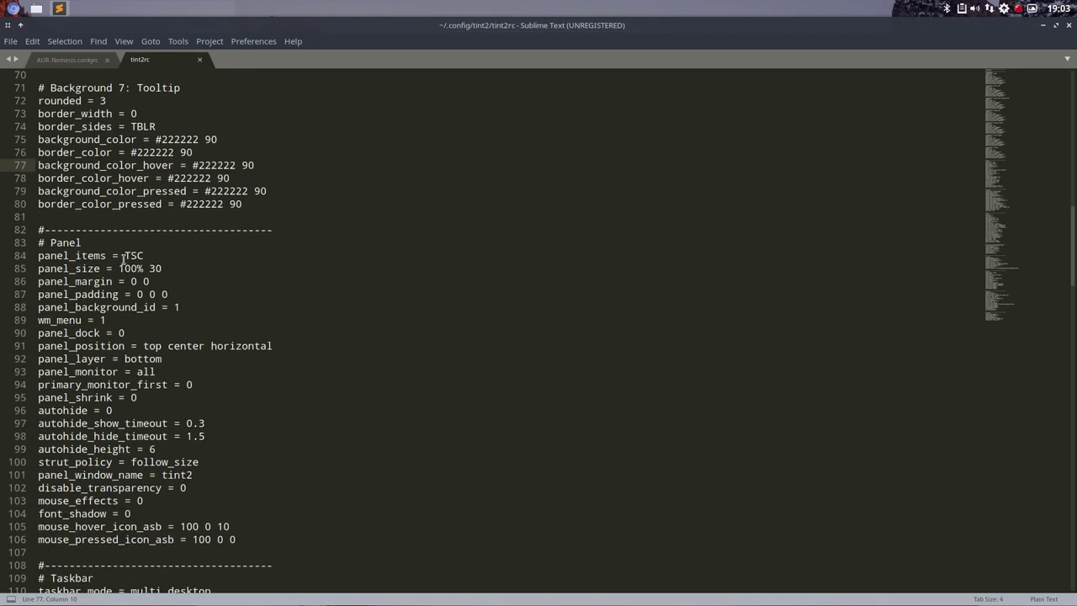
drag(124, 255, 145, 256)
scroll(130, 354, down, 2)
scroll(126, 351, down, 1)
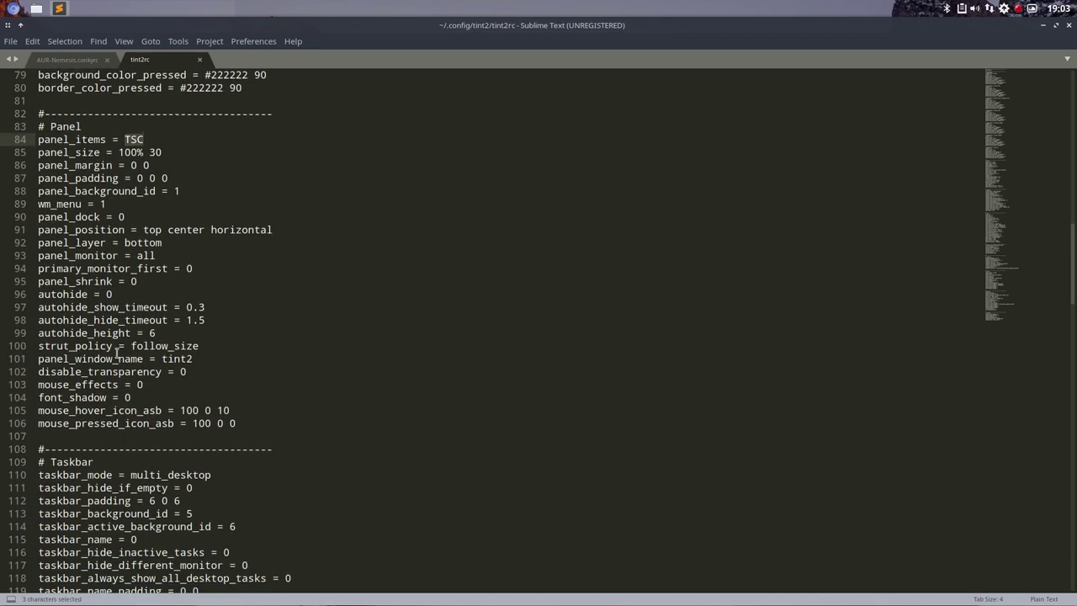
scroll(115, 352, down, 1)
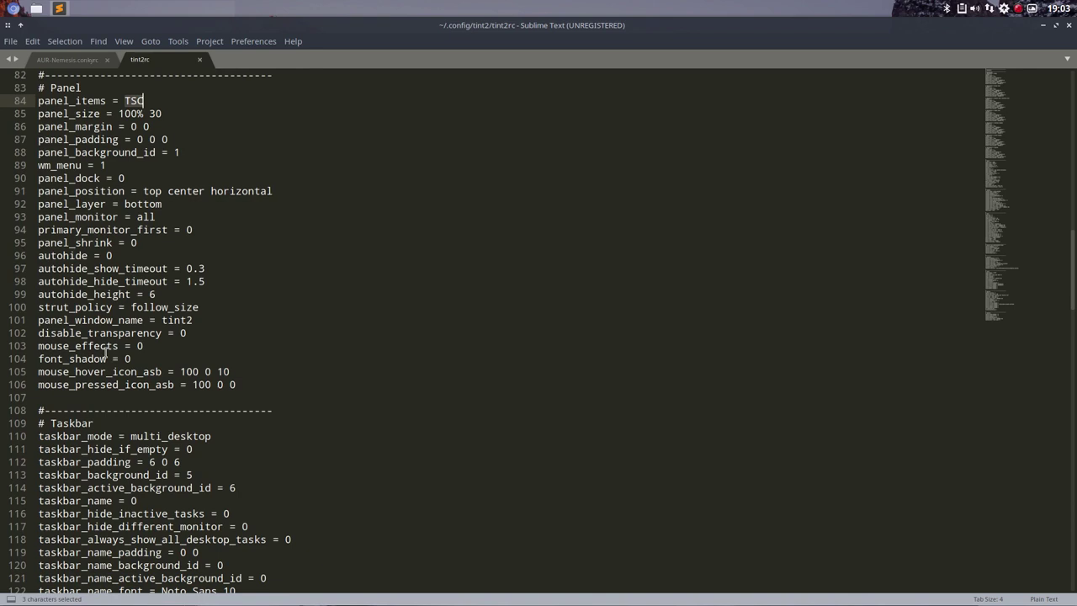
scroll(111, 352, down, 4)
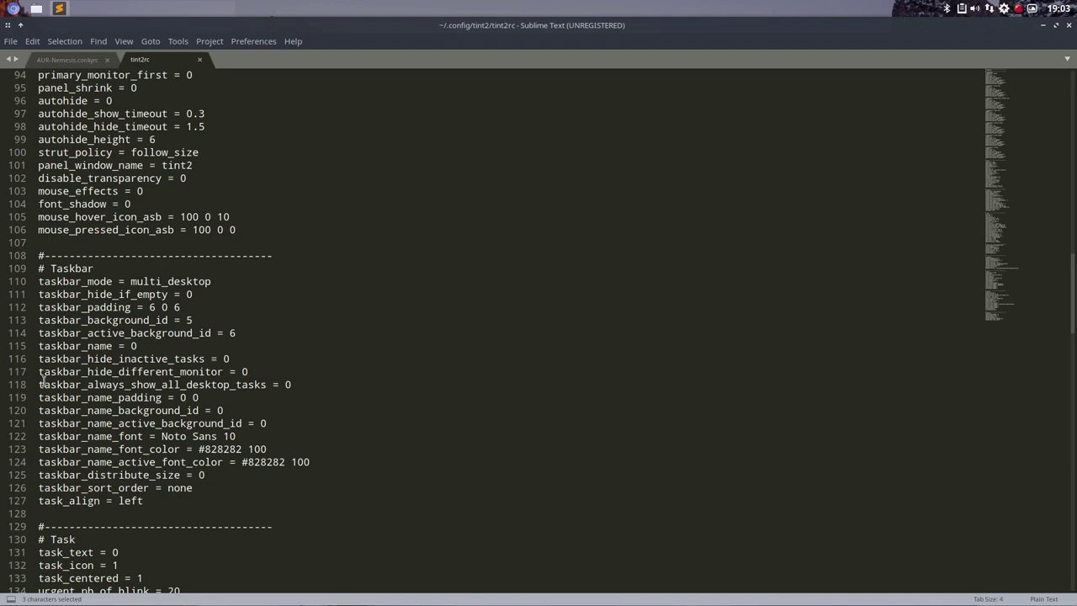
scroll(42, 380, down, 1)
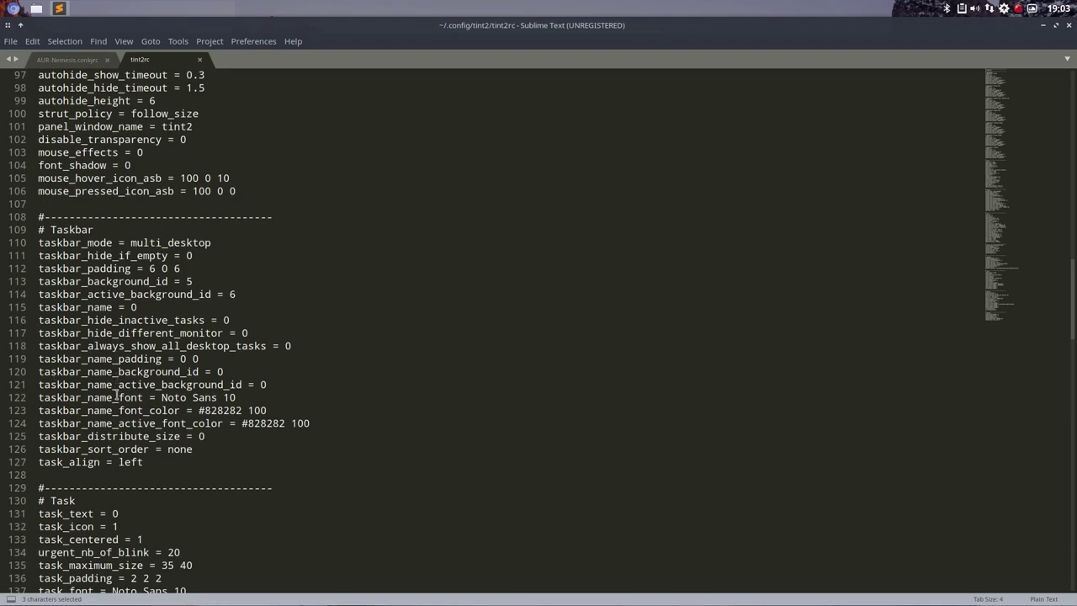
scroll(110, 404, down, 15)
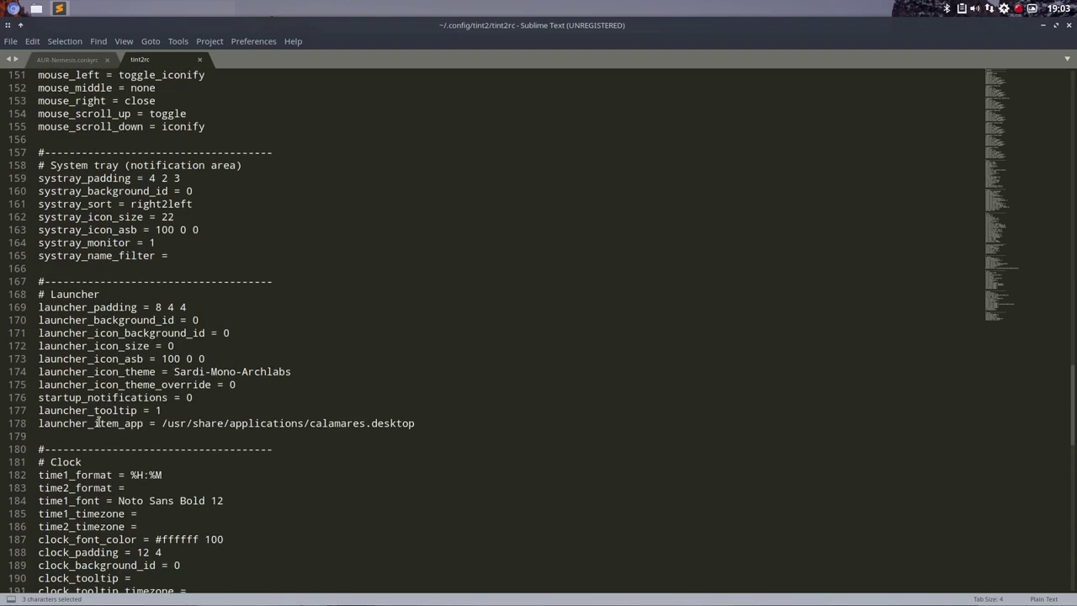
scroll(97, 422, down, 10)
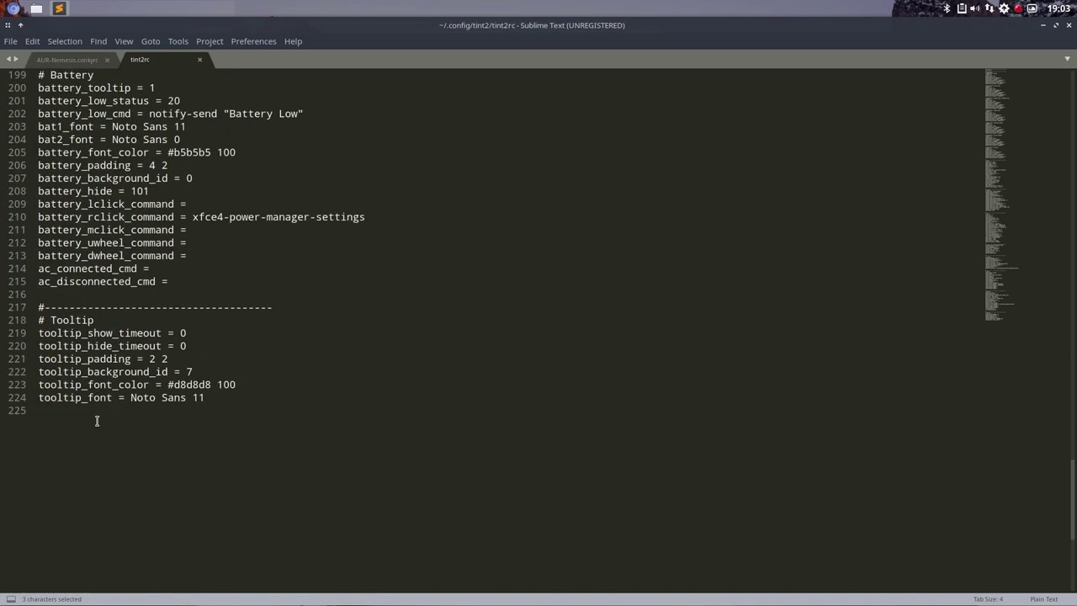
scroll(97, 421, up, 10)
Step: Close the tint2rc and AUR-Nemesis.conkyrc tabs, Sublime Text, and the Thunar window
click(200, 60)
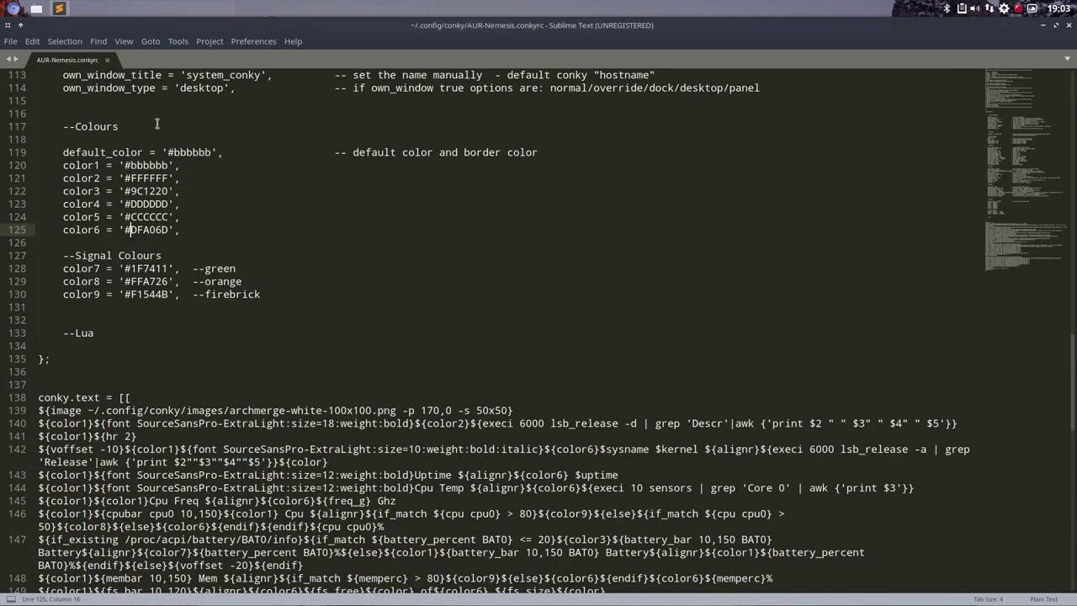
click(110, 60)
click(1068, 25)
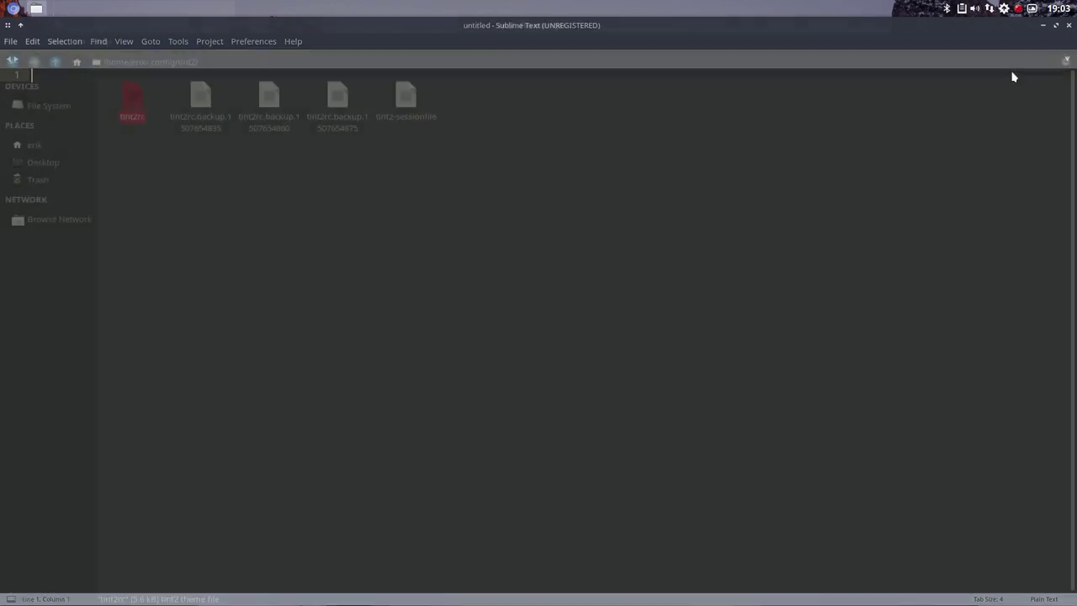
click(139, 212)
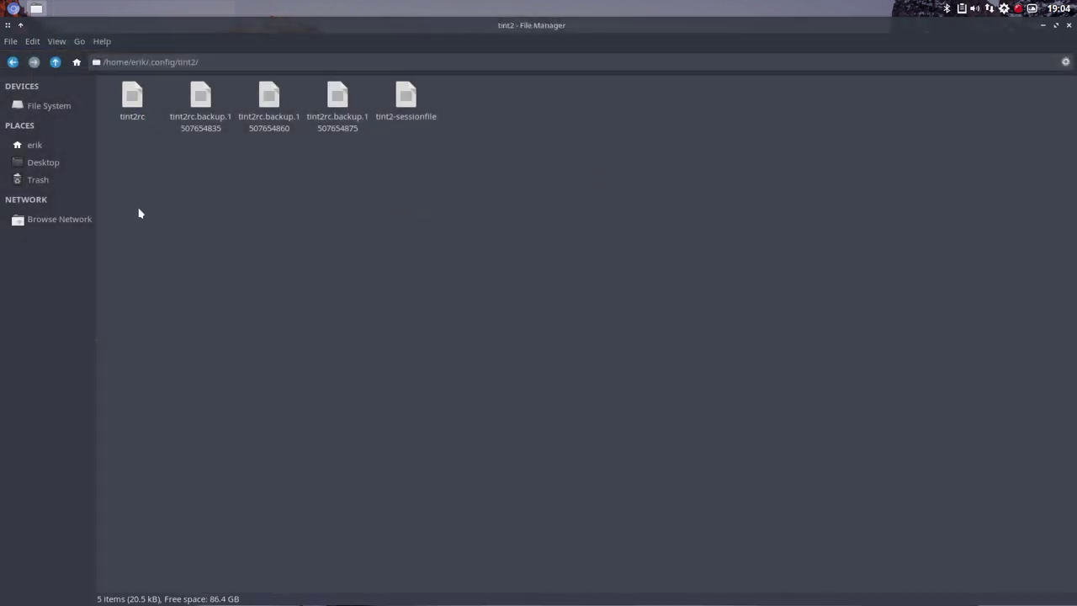
click(1069, 26)
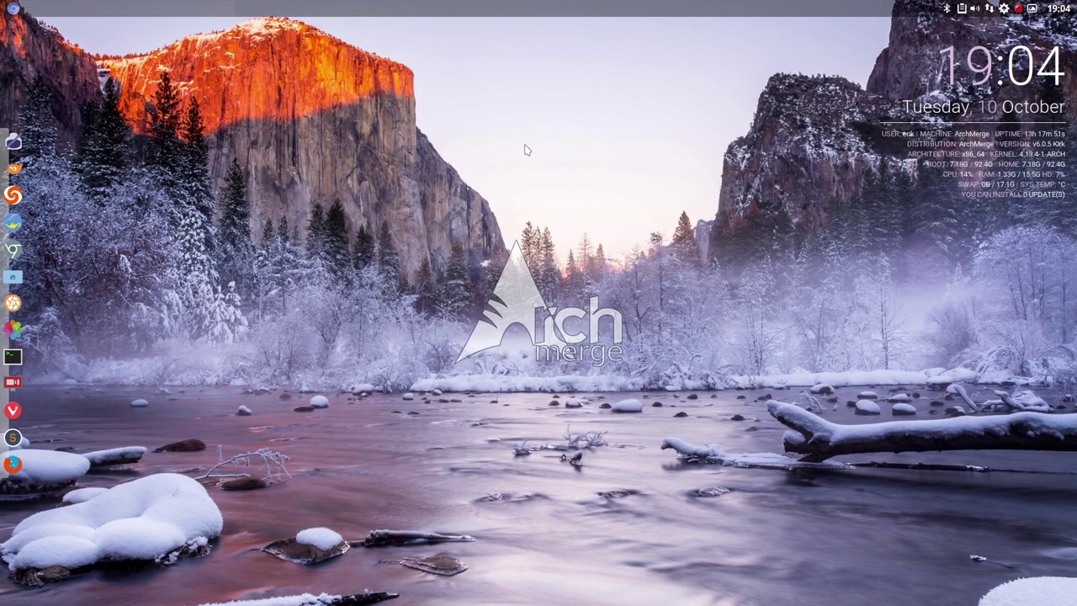
Step: Switch to the next virtual desktop, then return to virtual desktop 3
key(ctrl+alt+Right)
key(ctrl+alt+Right)
key(ctrl+alt+Right)
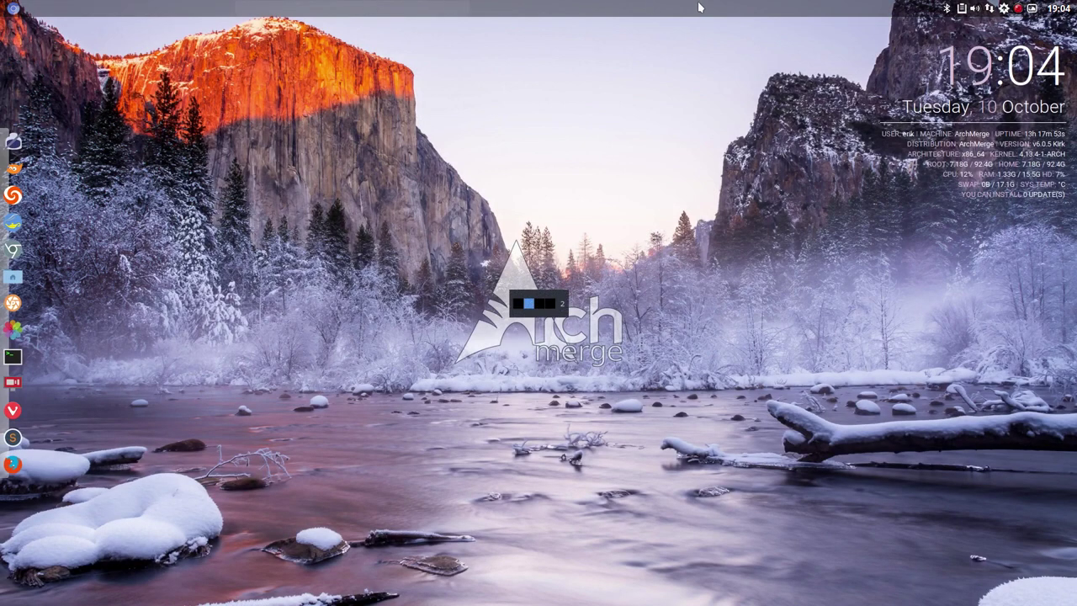
right_click(217, 13)
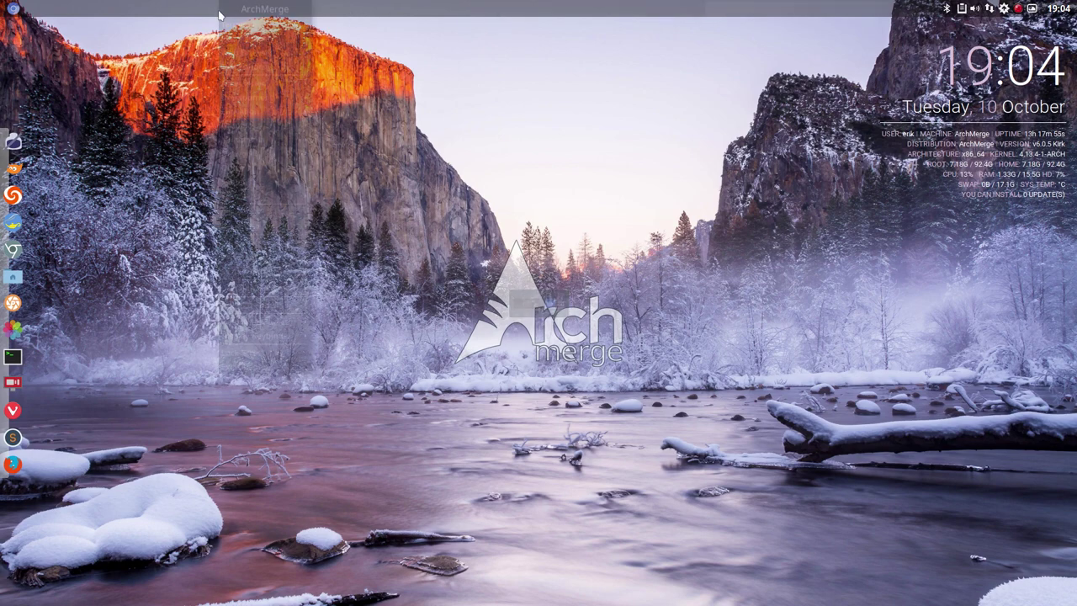
click(320, 430)
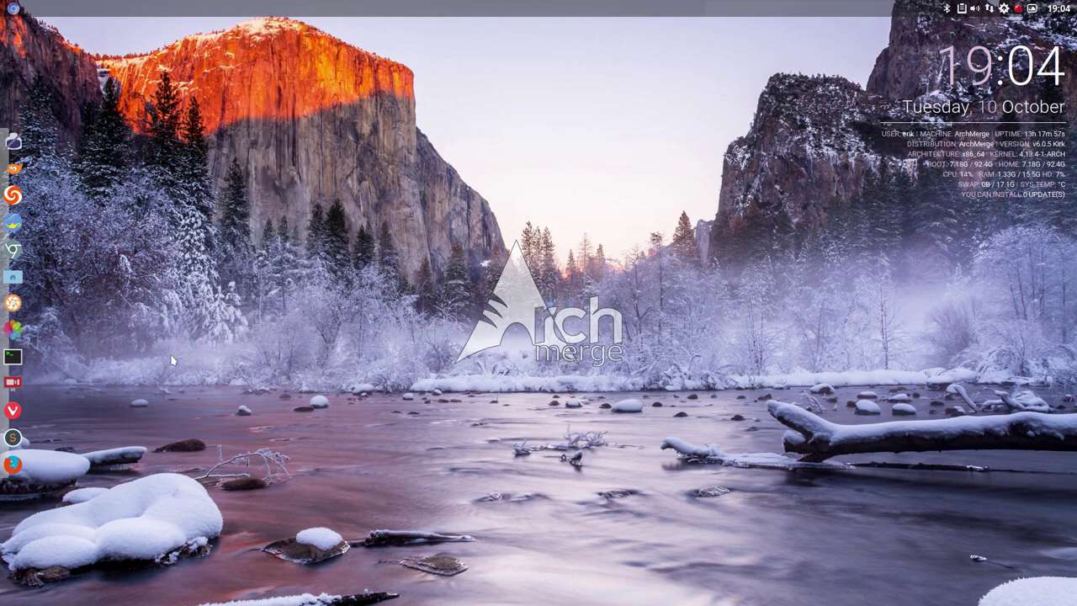
key(ctrl+alt+Left)
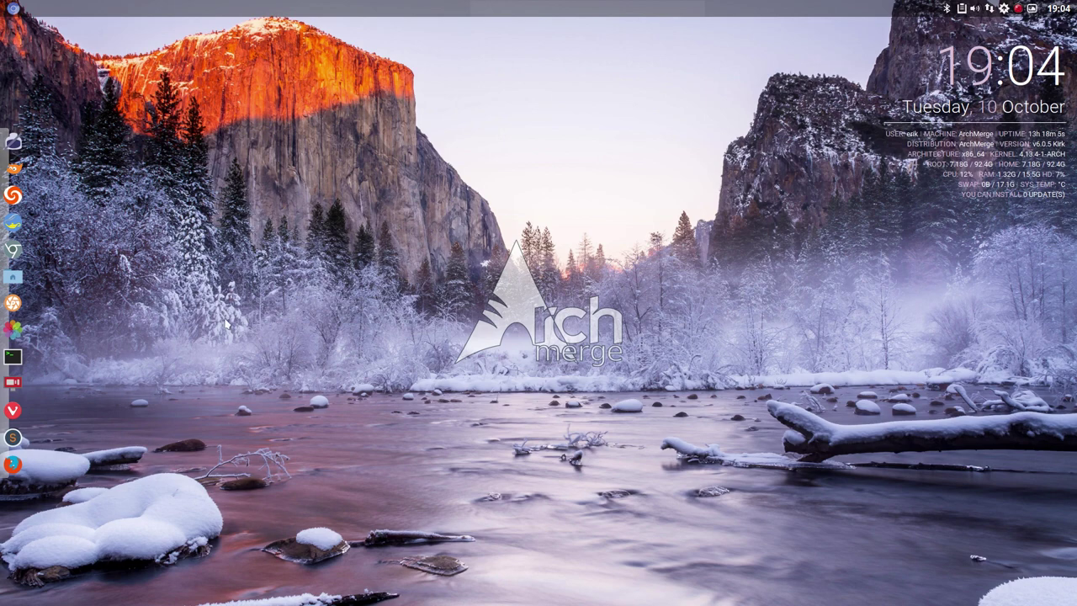
Step: Show the Openbox root menu's Preferences submenu of wallpaper, appearance, Openbox and Tint2 tools
right_click(230, 197)
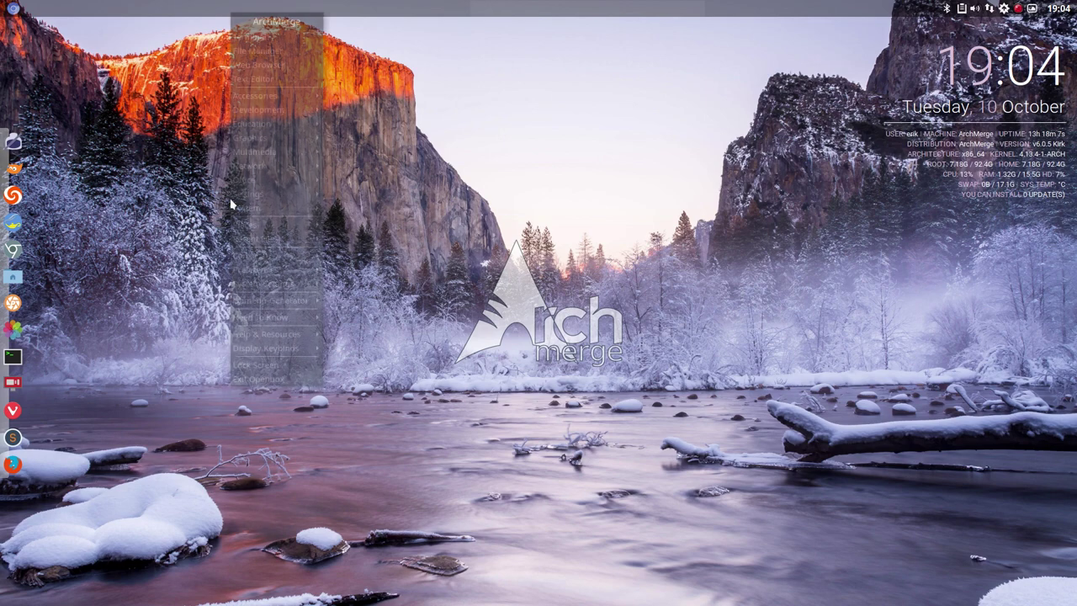
mouse_move(230, 198)
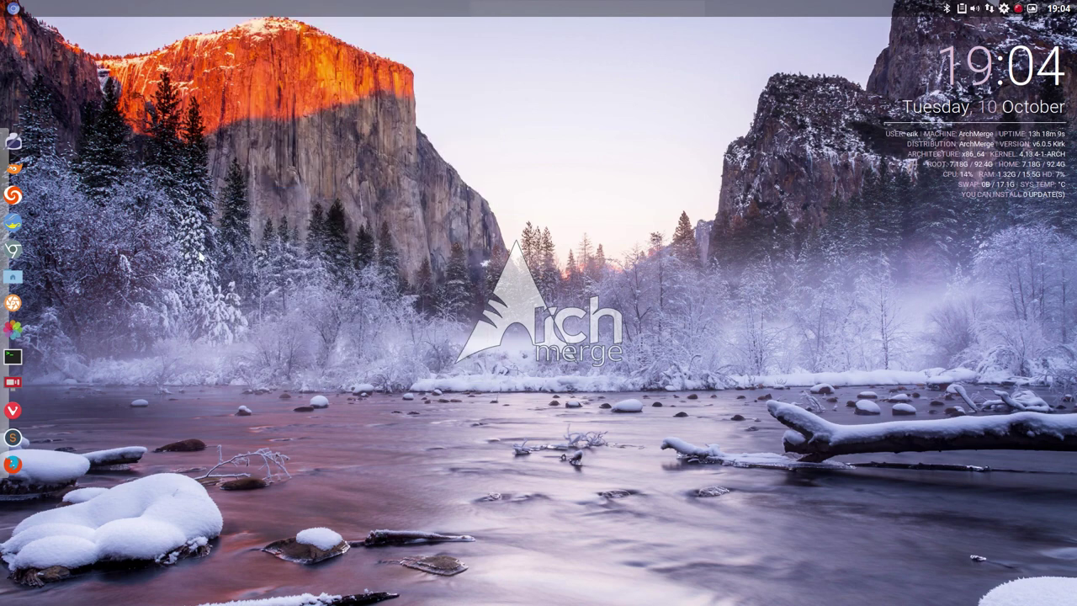
right_click(198, 251)
mouse_move(263, 314)
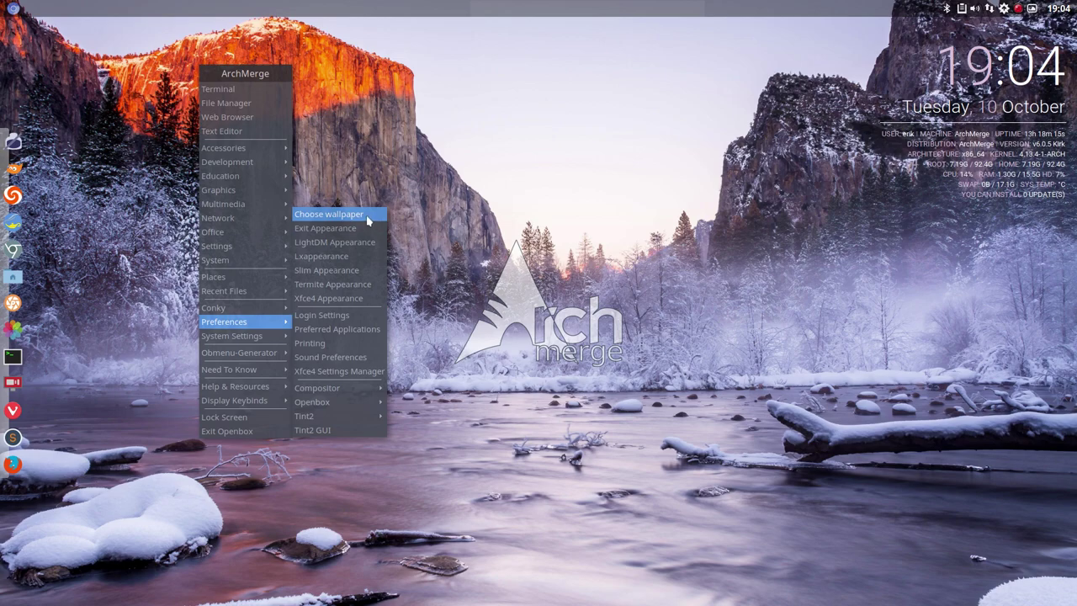
Step: Open oblogout.conf as administrator in Geany and preview oblogout with the Sardi-Oblogout theme
click(368, 235)
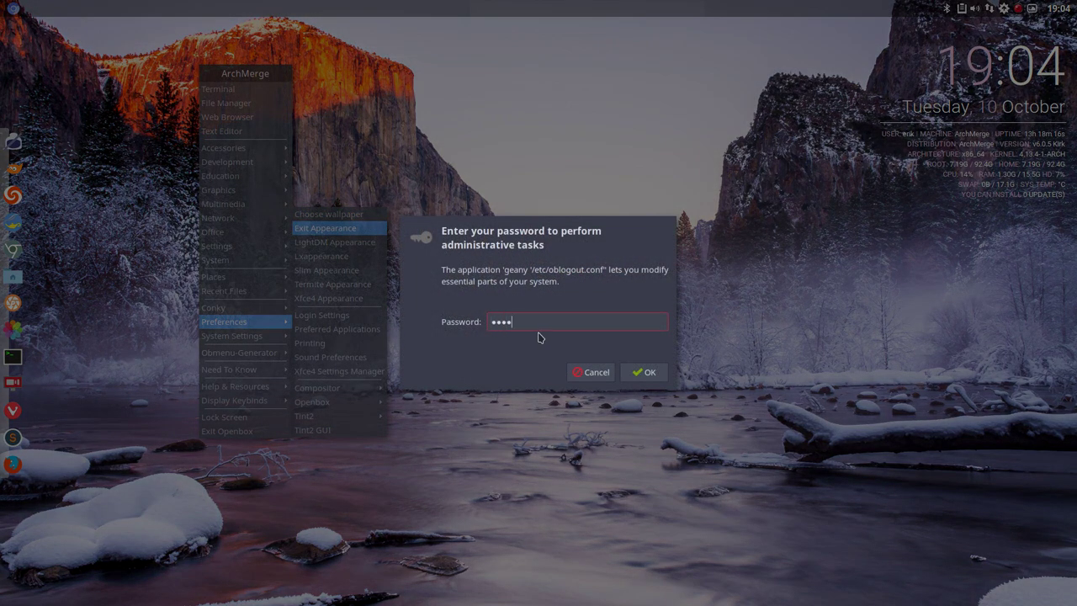
key(Return)
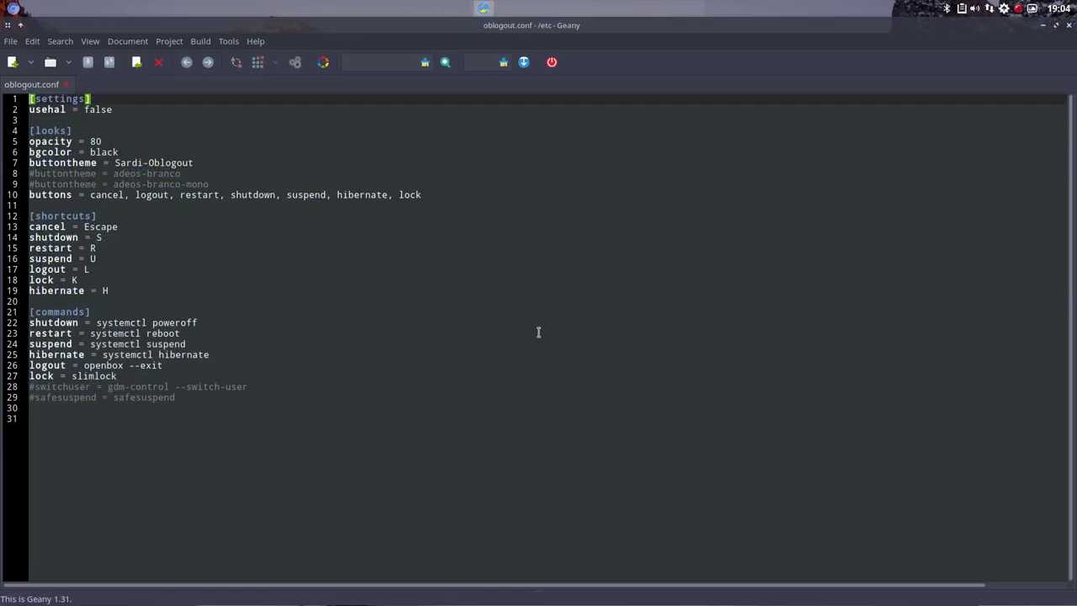
drag(115, 163, 195, 162)
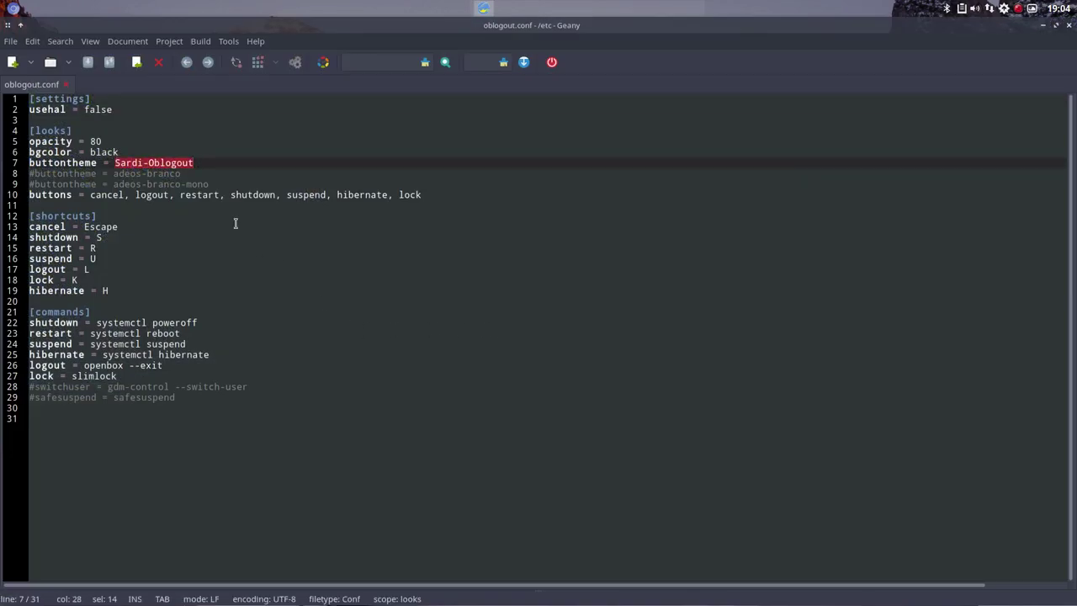
key(super+x)
Step: Switch buttontheme to adeos-branco, commenting out Sardi-Oblogout, save, and preview oblogout
click(32, 173)
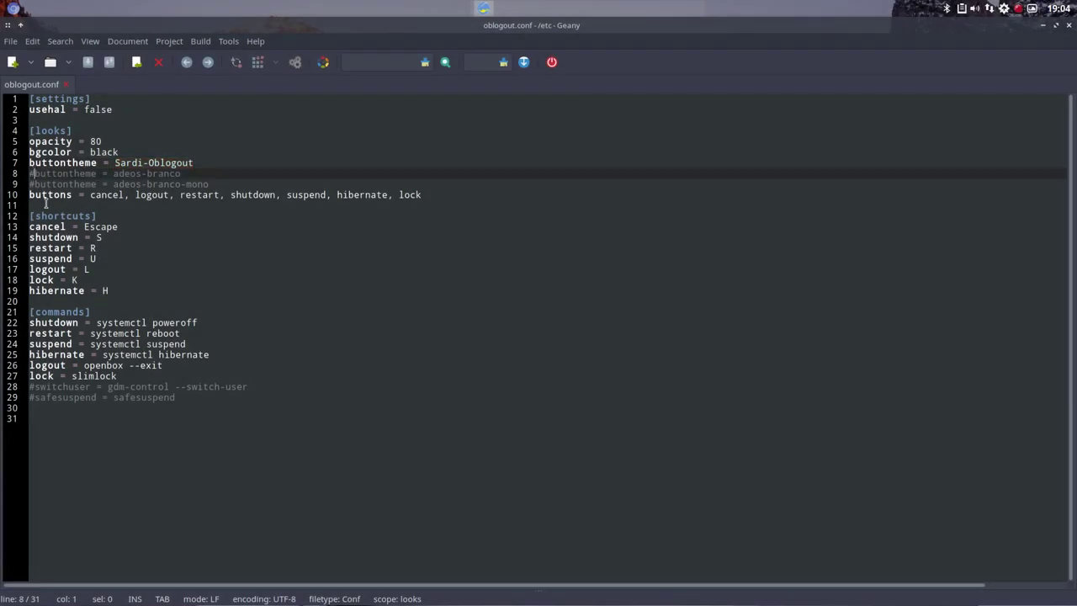
key(BackSpace)
key(Up)
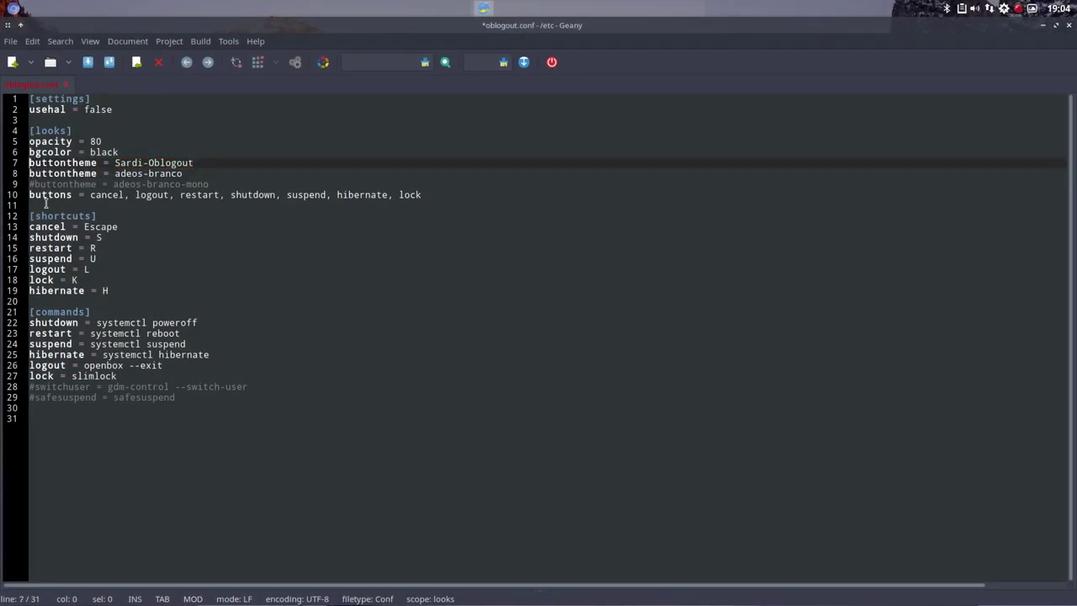
text(#)
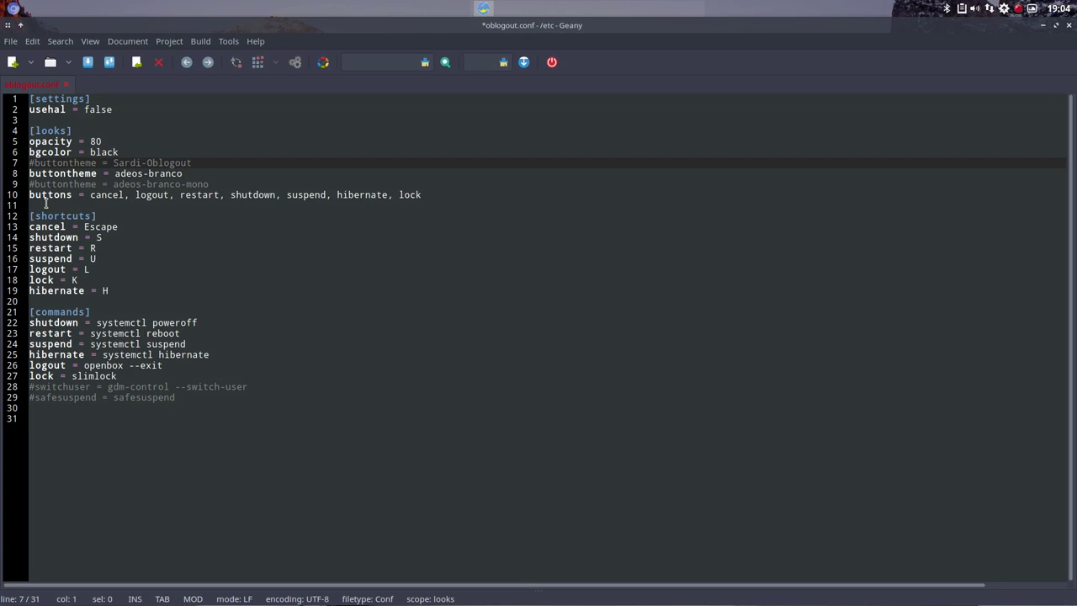
key(ctrl+s)
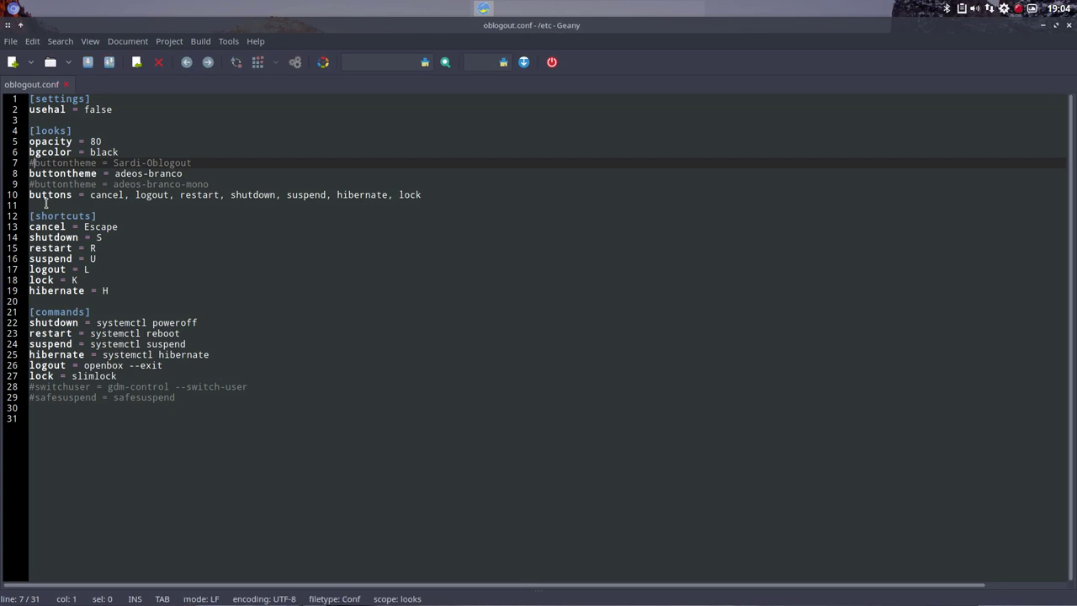
key(super+x)
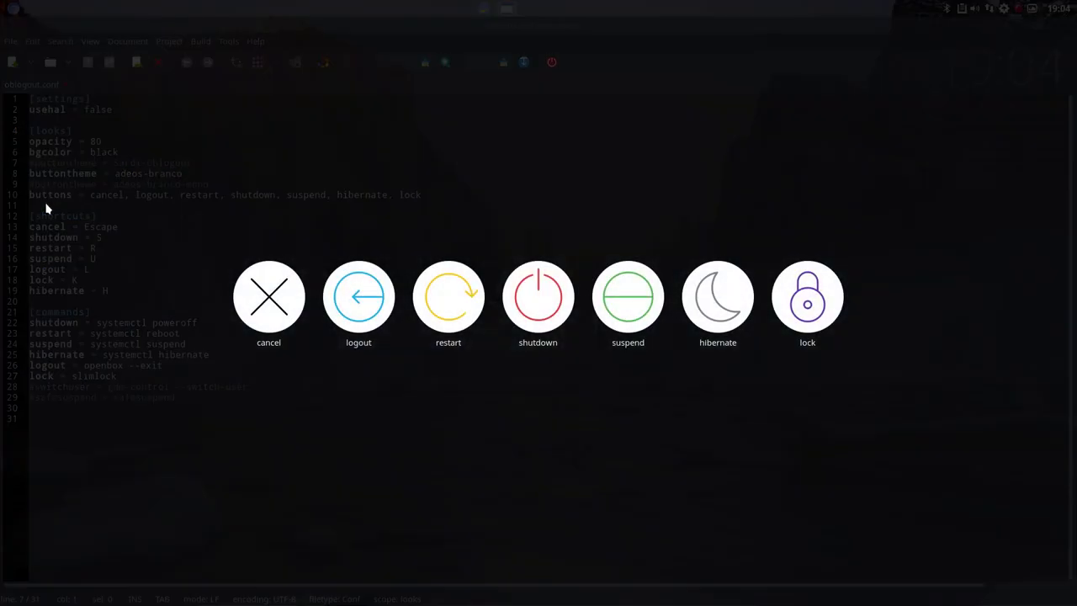
Step: Restore Sardi-Oblogout as buttontheme, comment out adeos-branco, save, and close Geany
click(257, 291)
key(BackSpace)
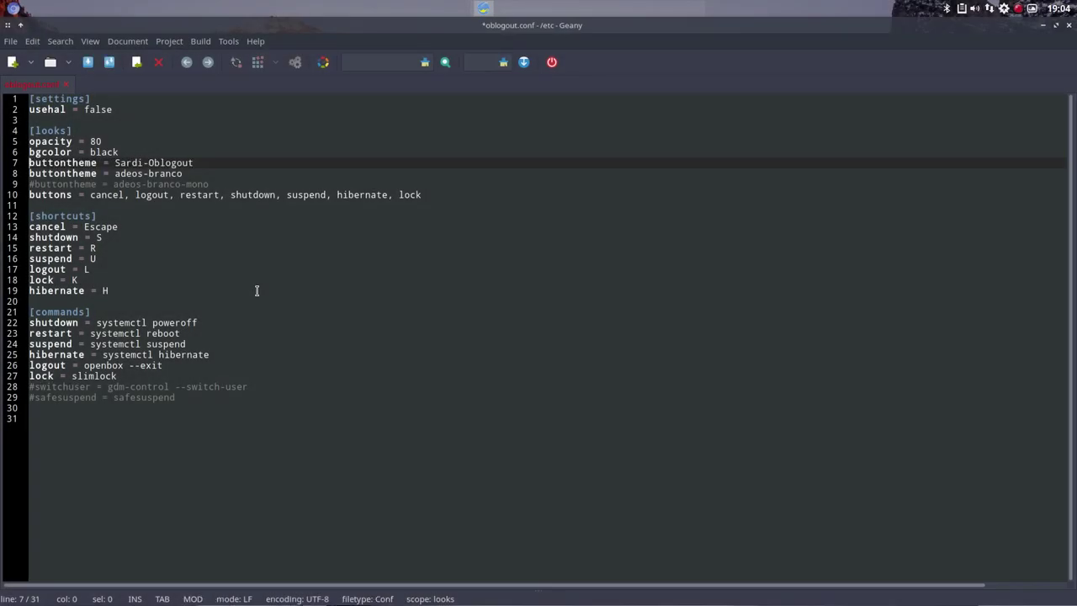
key(Down)
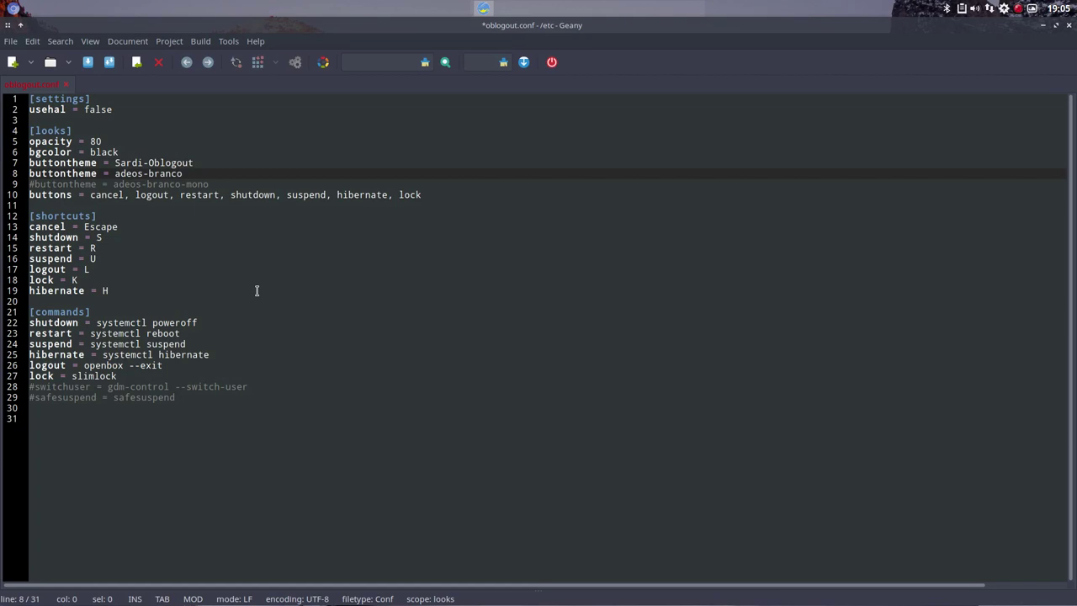
text(#)
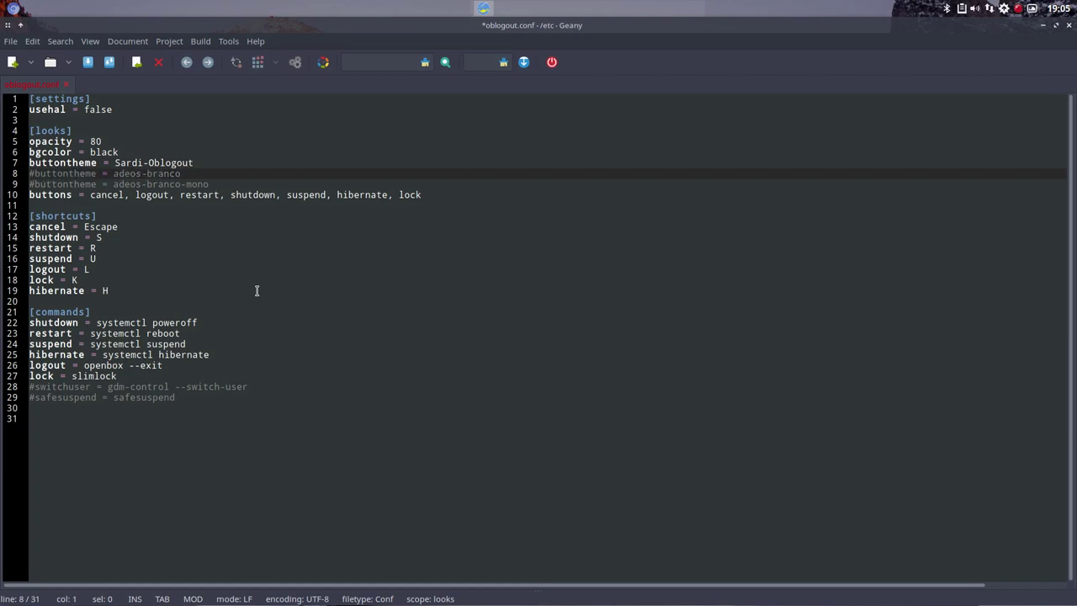
key(ctrl+s)
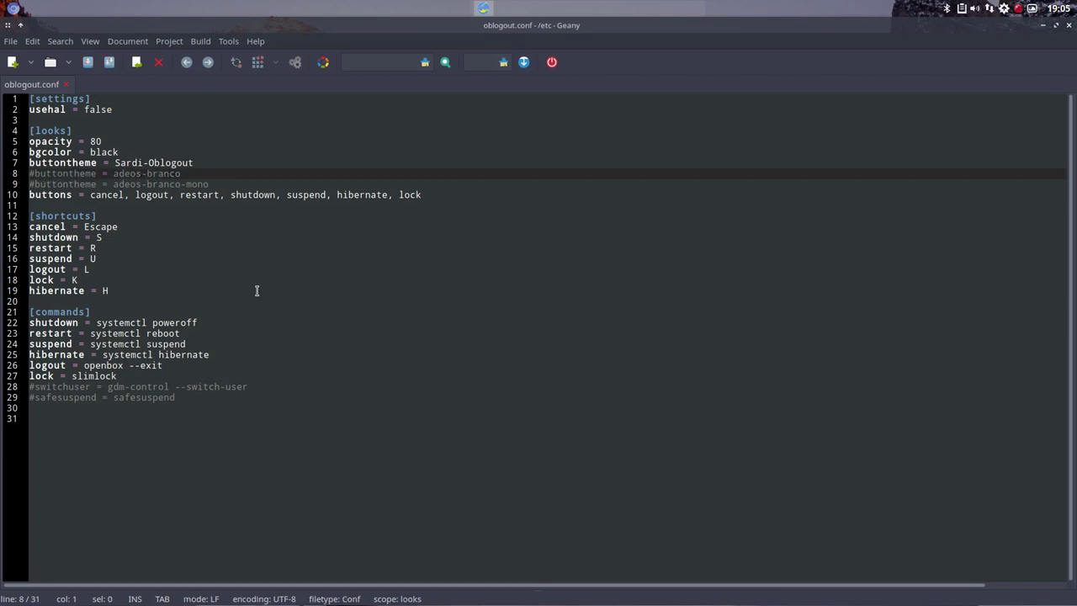
click(1068, 27)
right_click(302, 218)
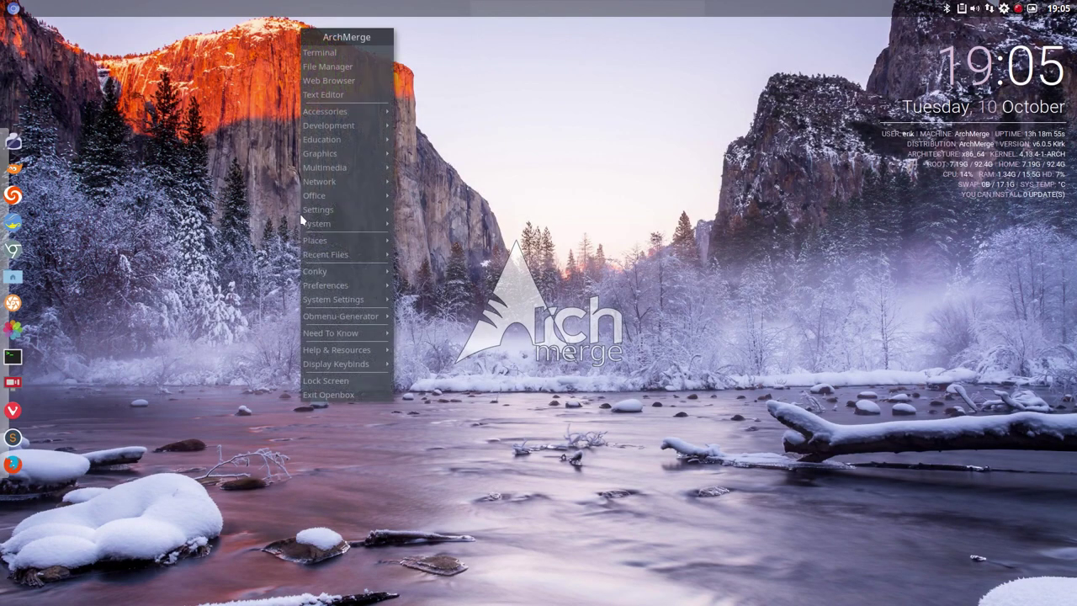
mouse_move(358, 290)
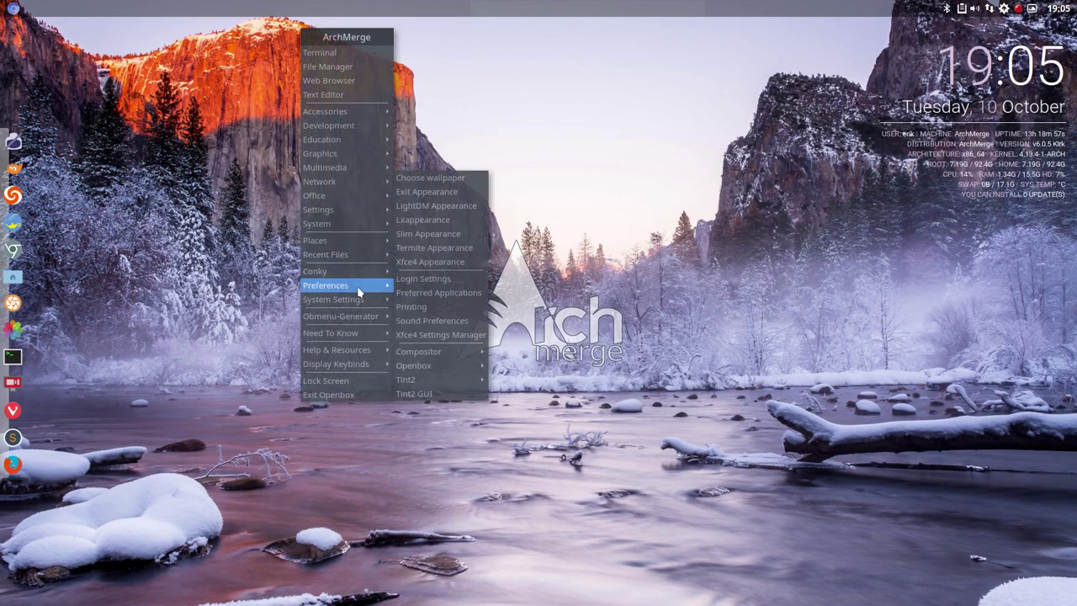
click(455, 210)
text(****)
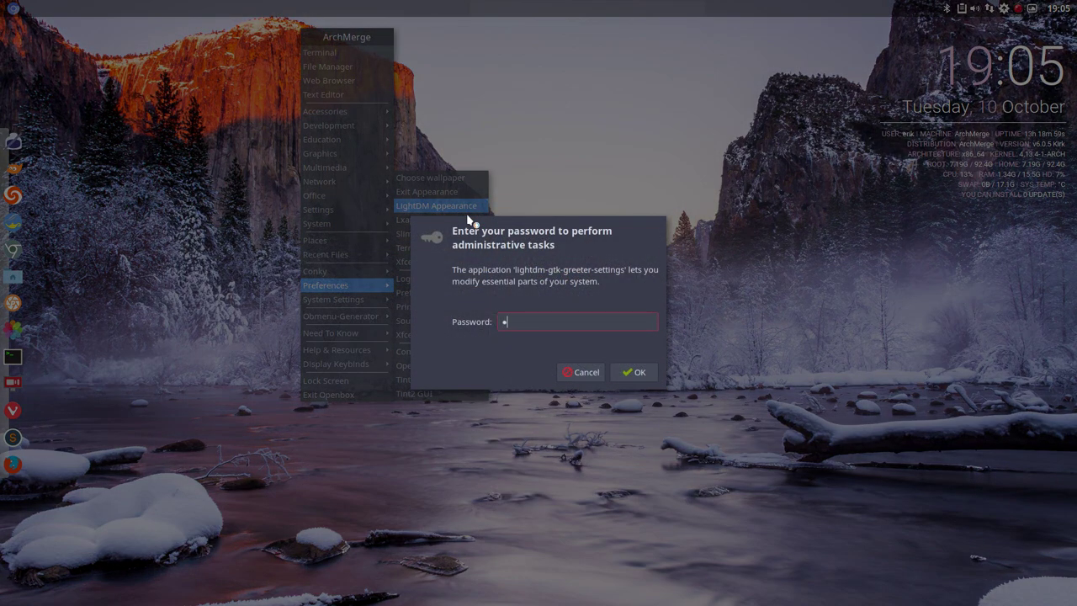
key(Return)
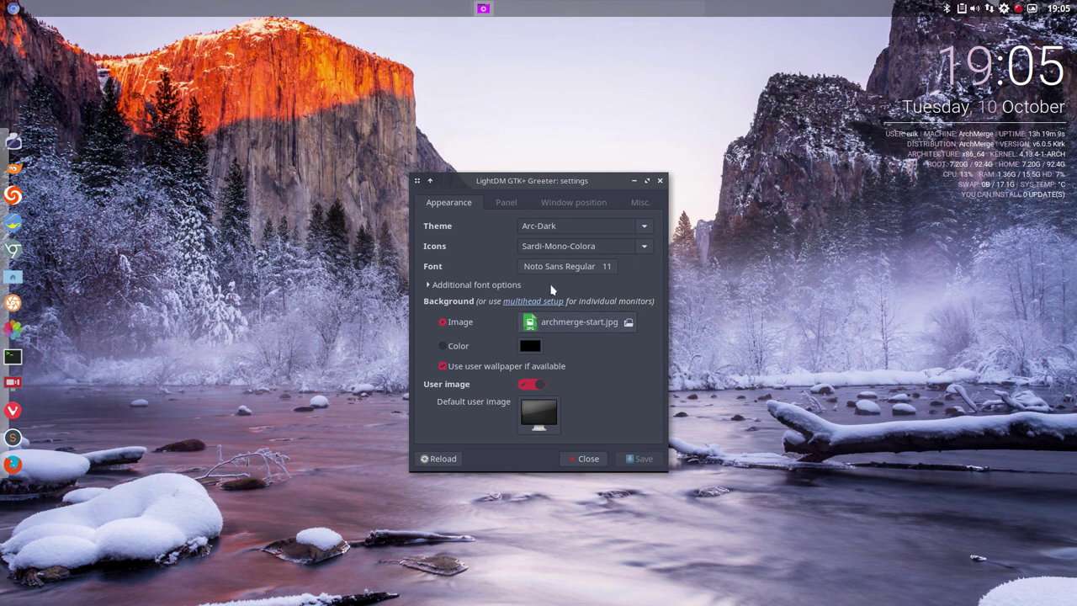
click(506, 204)
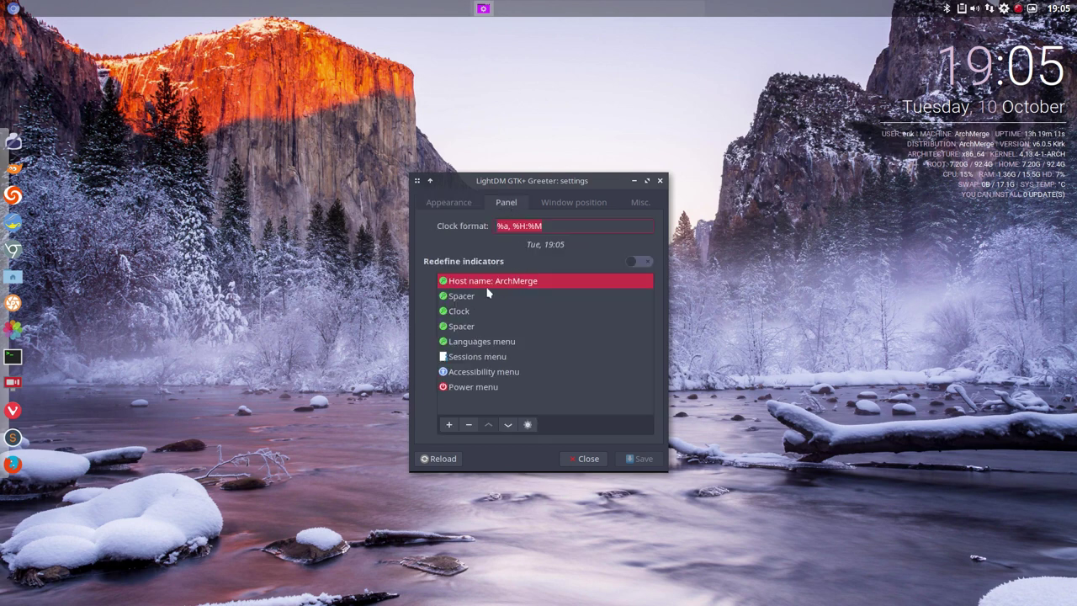
click(581, 208)
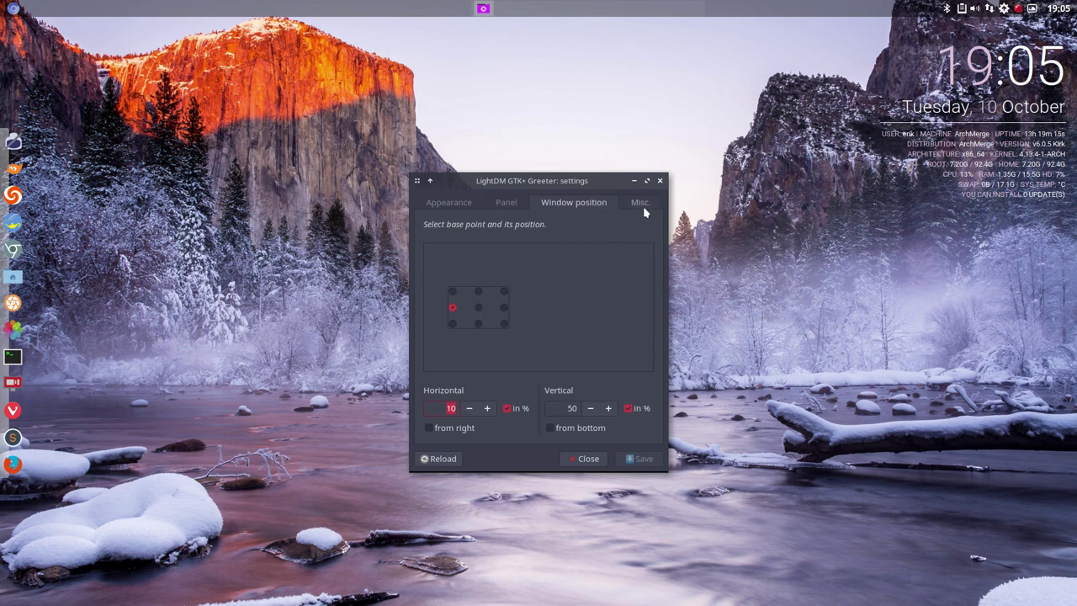
click(585, 459)
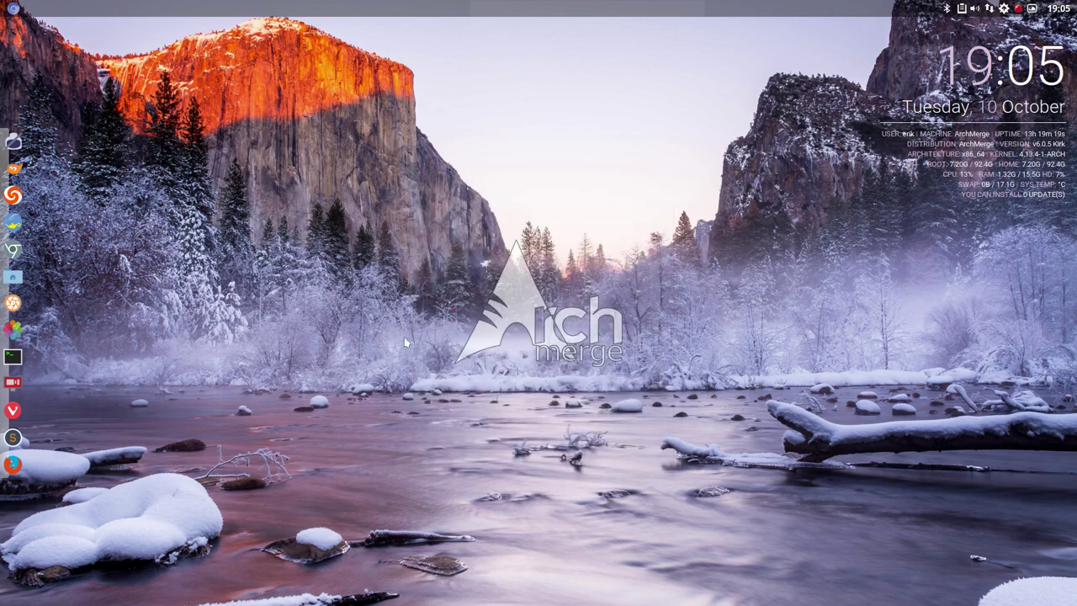
Step: Launch Lxappearance from Preferences, move it right, and open the home folder in the file manager
right_click(349, 266)
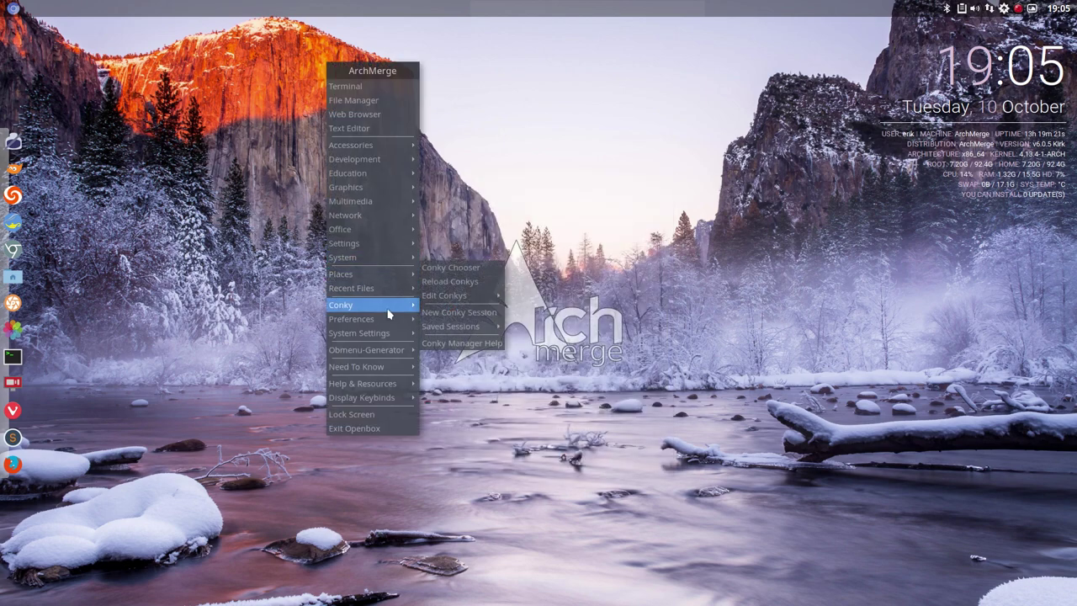
mouse_move(403, 319)
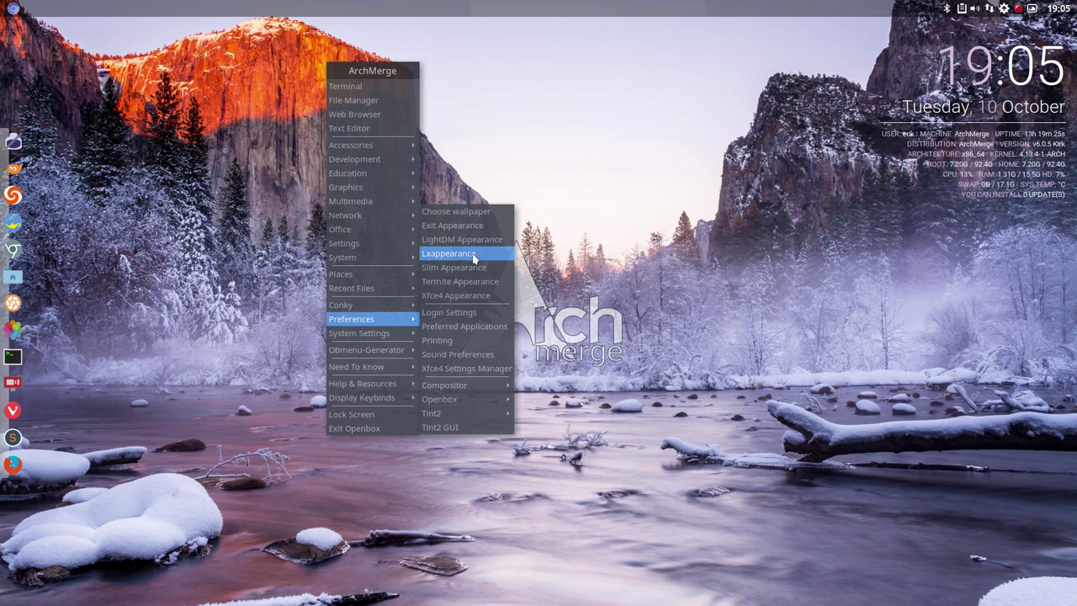
click(473, 257)
drag(460, 123, 790, 216)
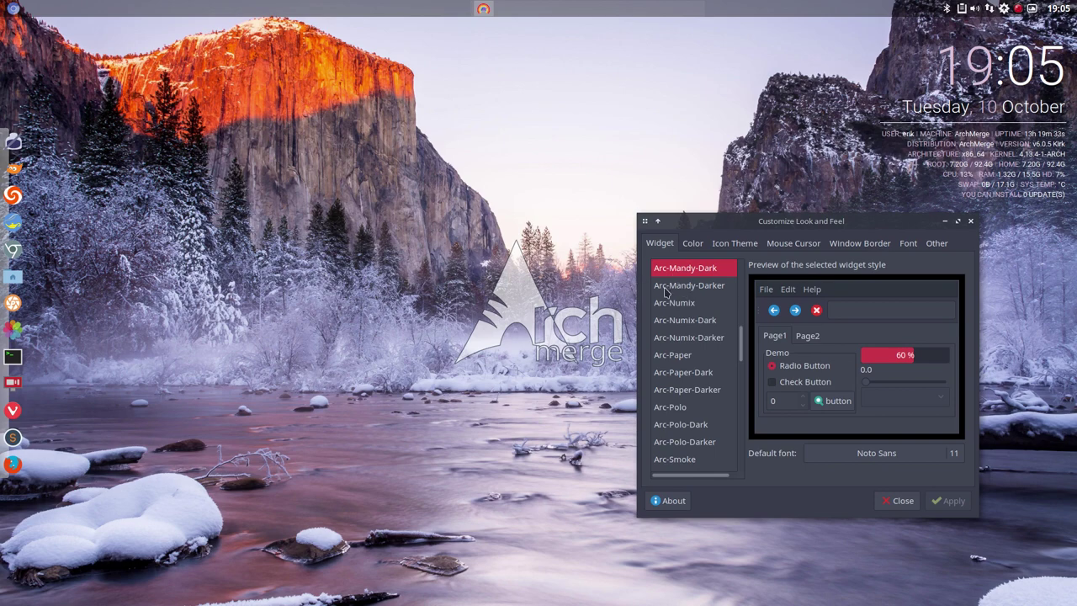
click(15, 278)
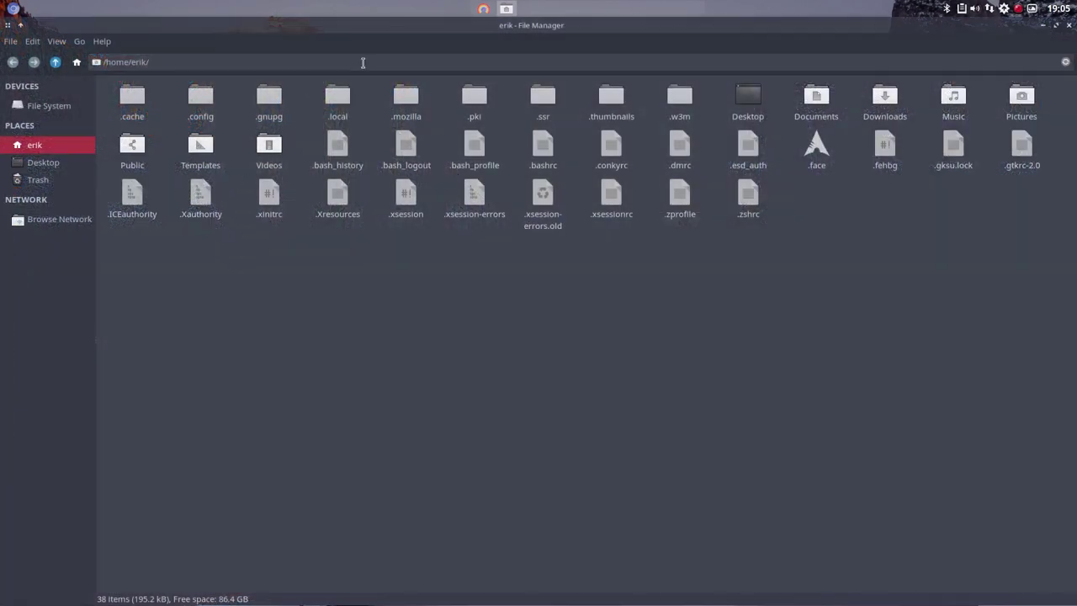
Step: Restore the Thunar window to a smaller size and confirm it is version 1.6.12 in About
click(1056, 26)
drag(199, 88, 357, 100)
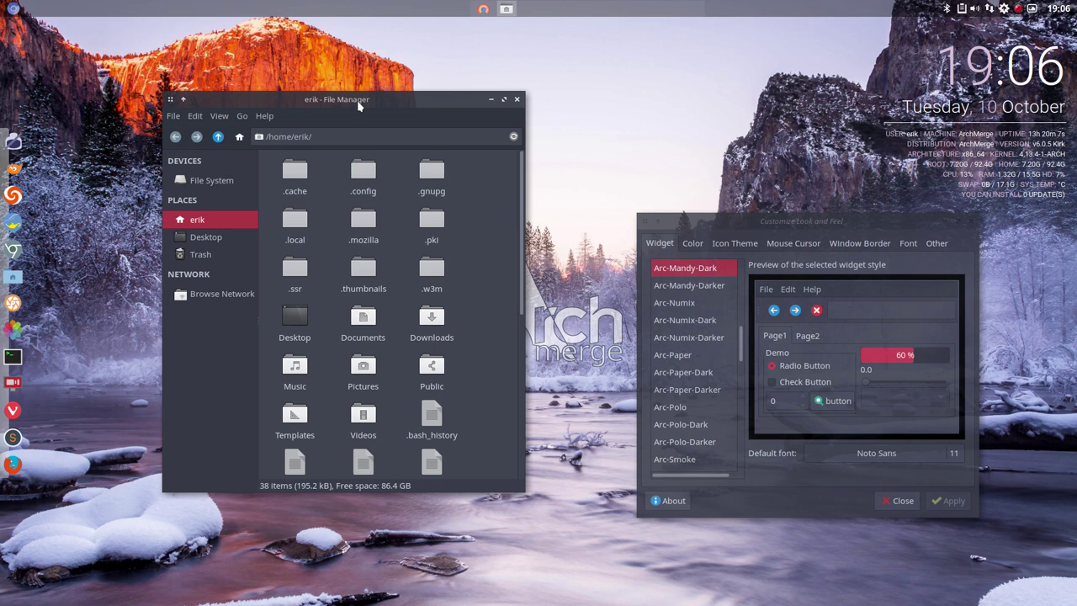
click(264, 116)
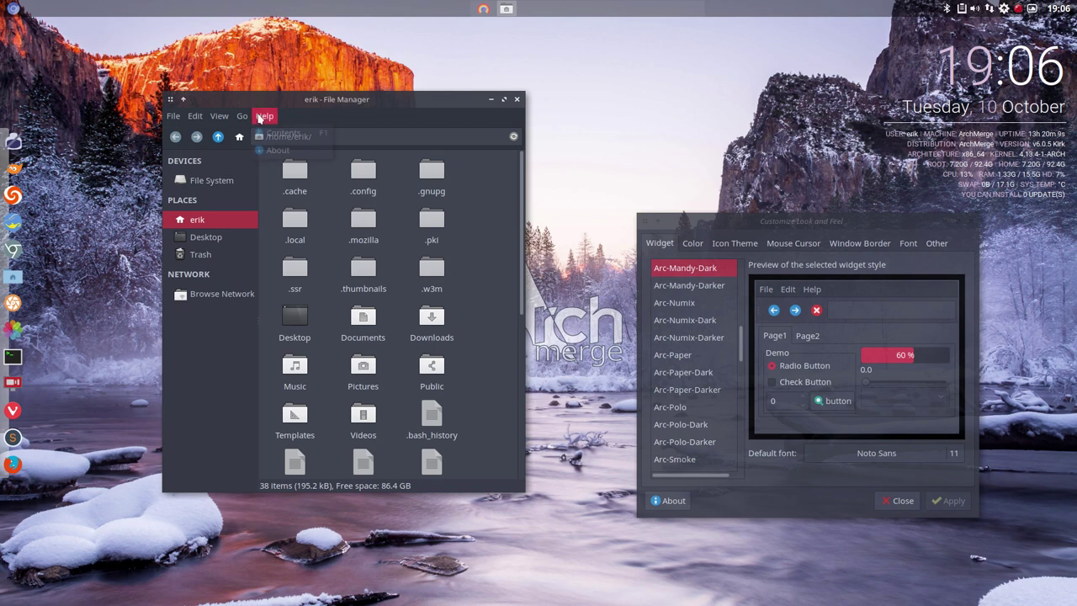
click(288, 153)
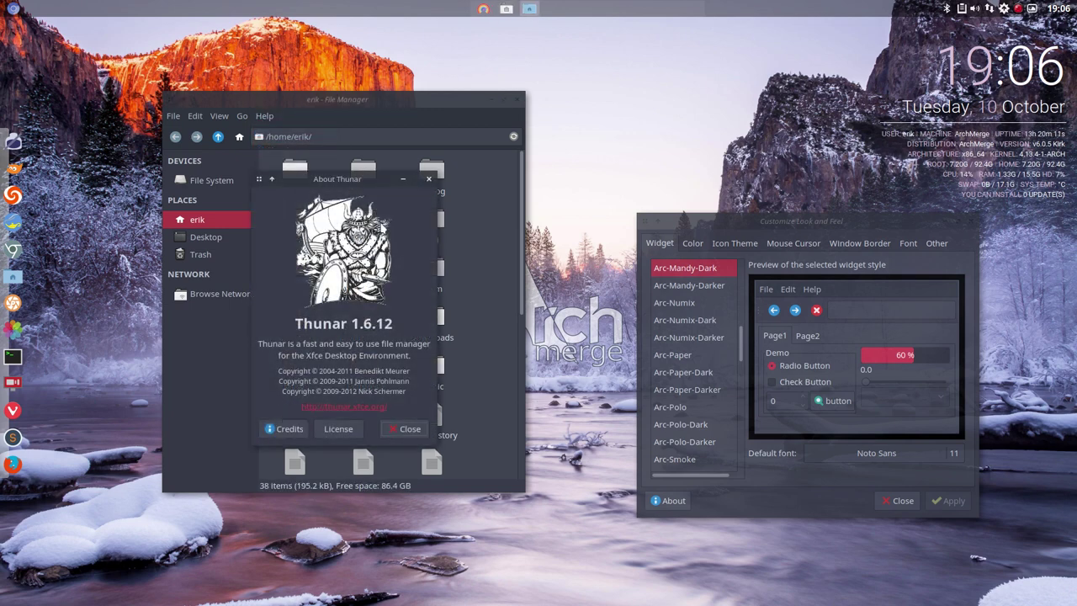
click(430, 182)
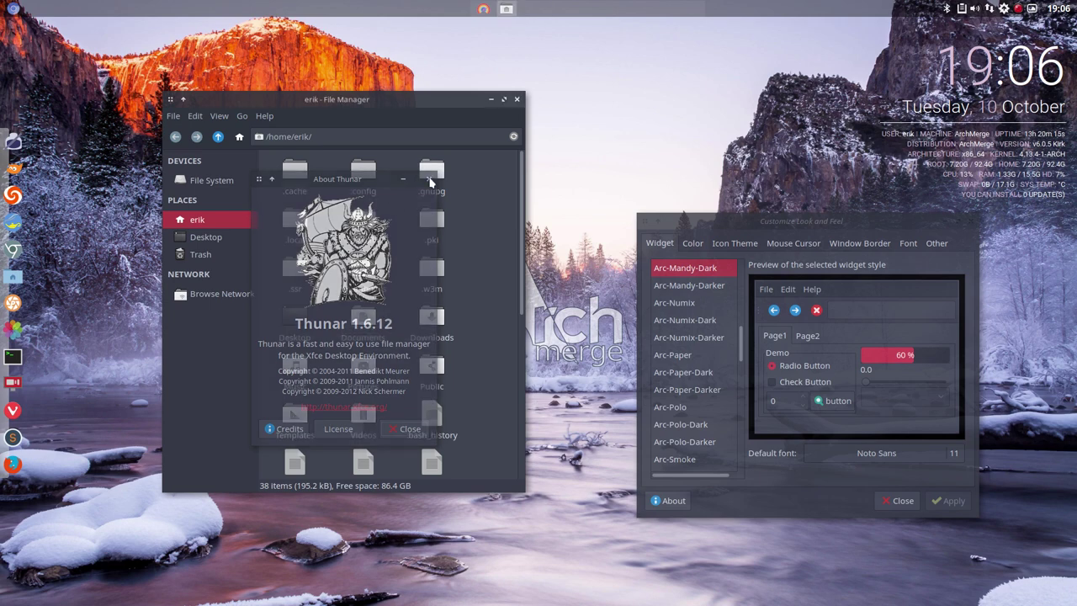
Step: Arrange Thunar to the left of the Customize Look and Feel window
drag(348, 93, 337, 119)
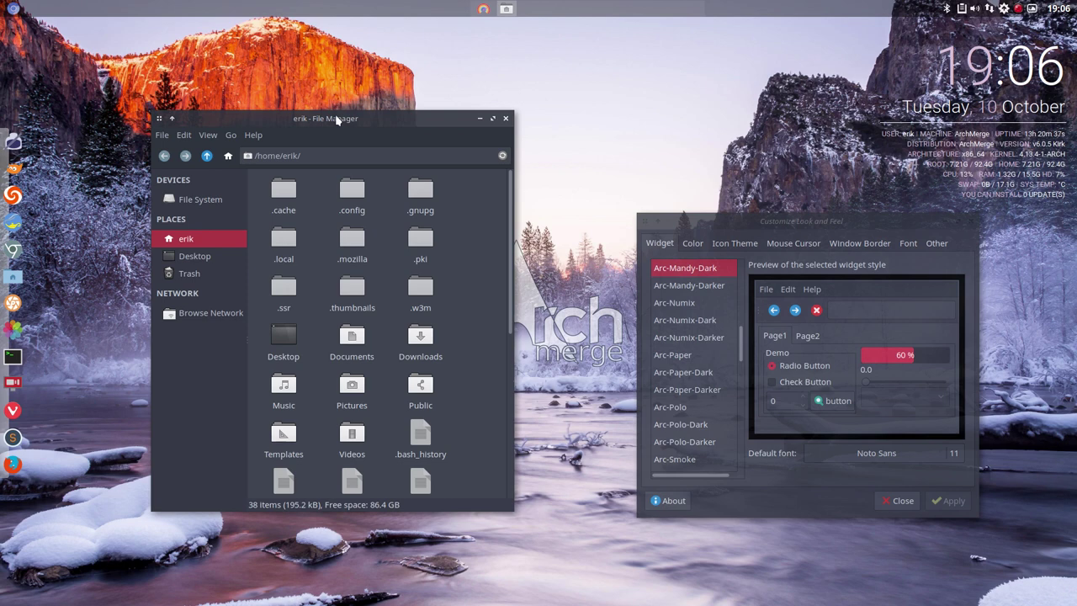
drag(788, 223, 797, 219)
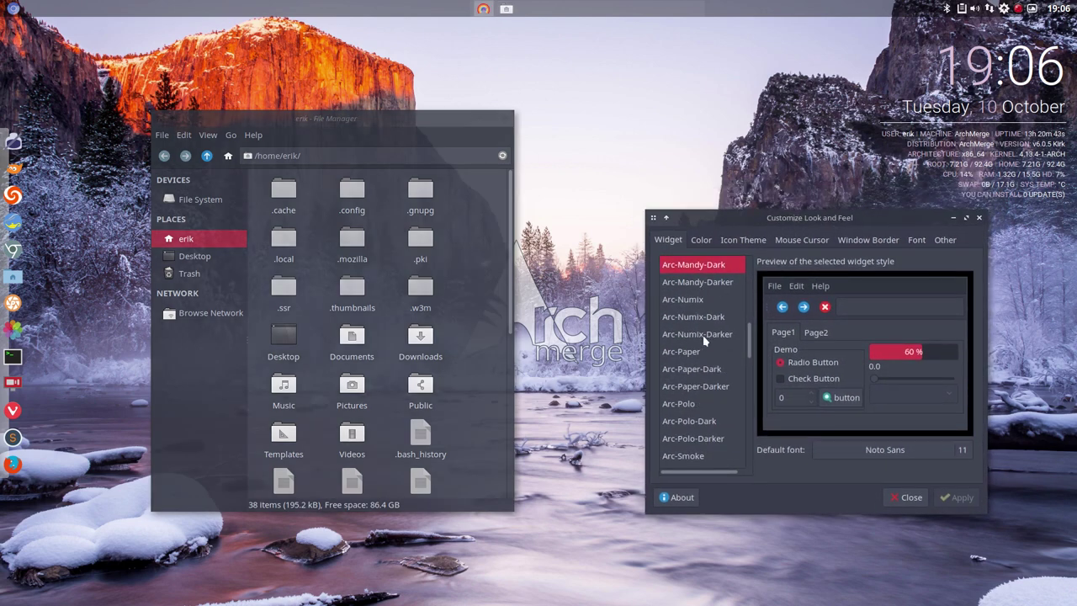
drag(362, 141, 270, 135)
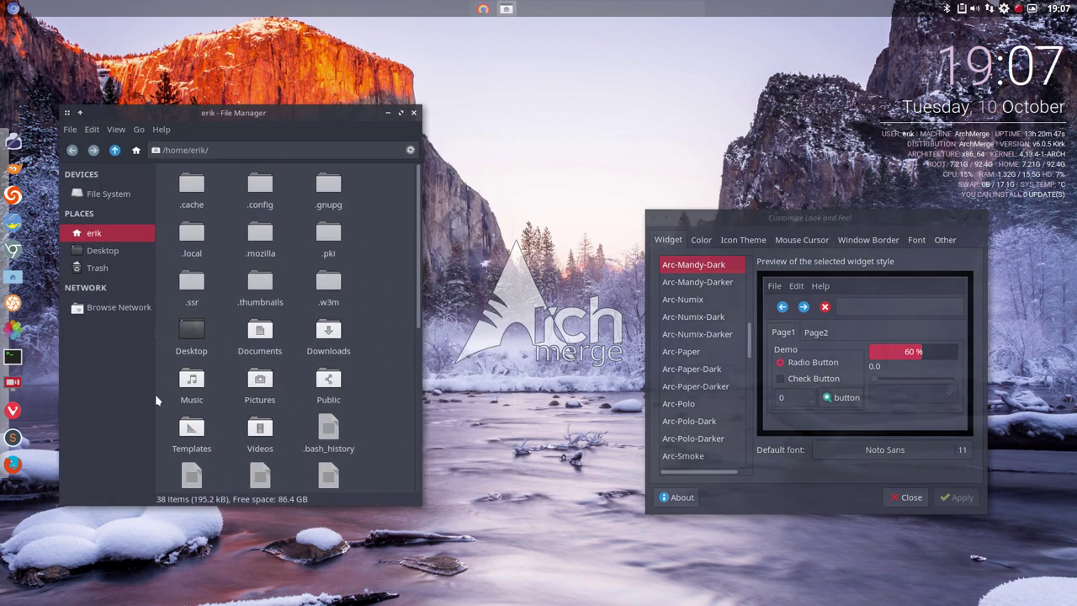
Step: Open the desktop application menu and browse its Network and system-tool submenus
right_click(474, 158)
mouse_move(522, 157)
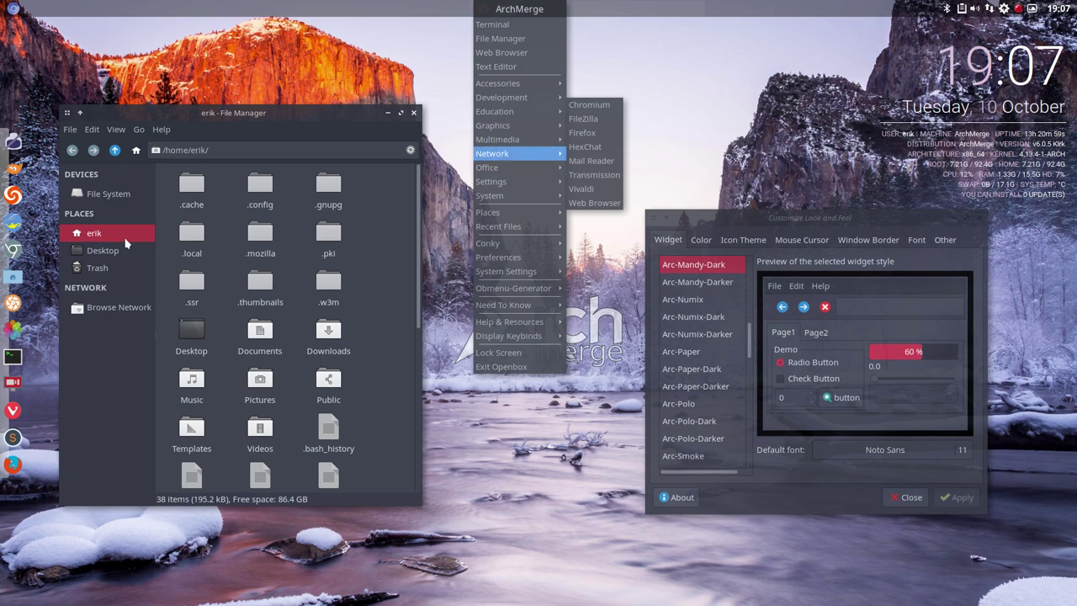
mouse_move(516, 212)
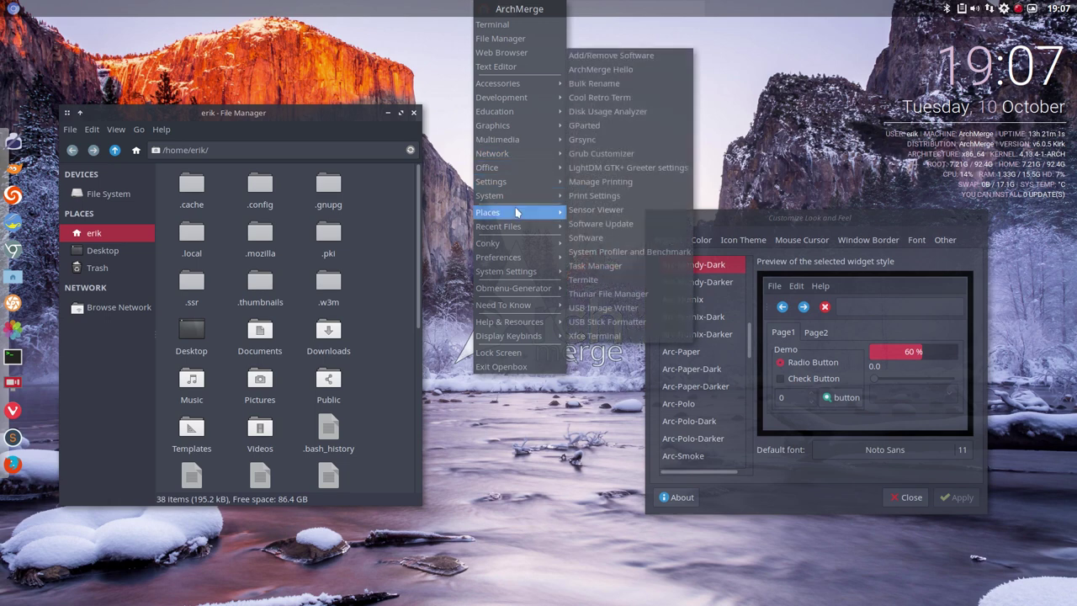
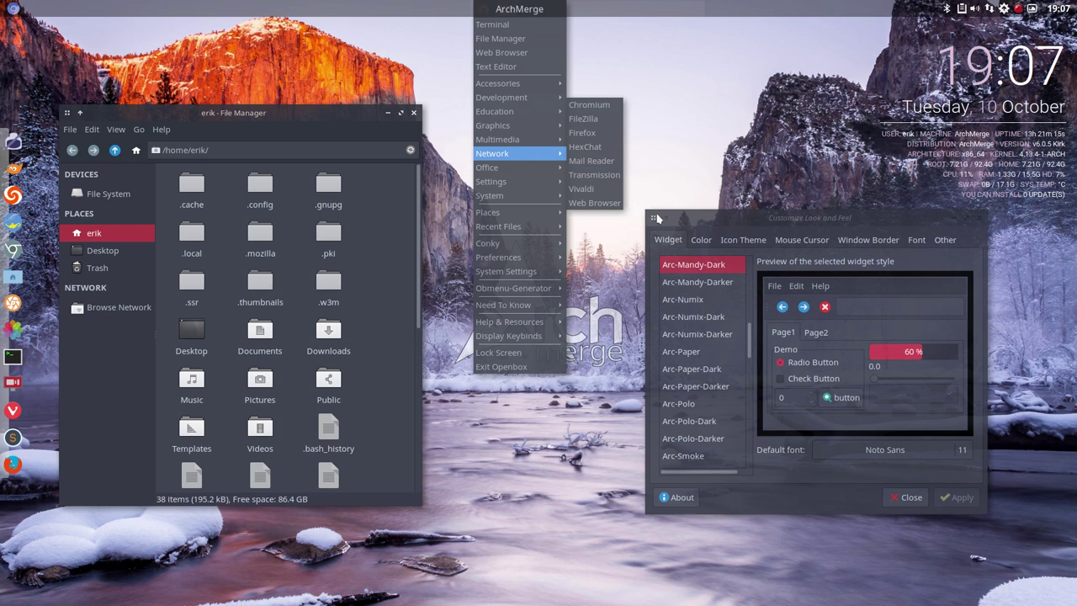
Step: Apply the Arc-Numix-Dark widget theme, then browse the file manager's Desktop and home folders
click(713, 273)
click(713, 316)
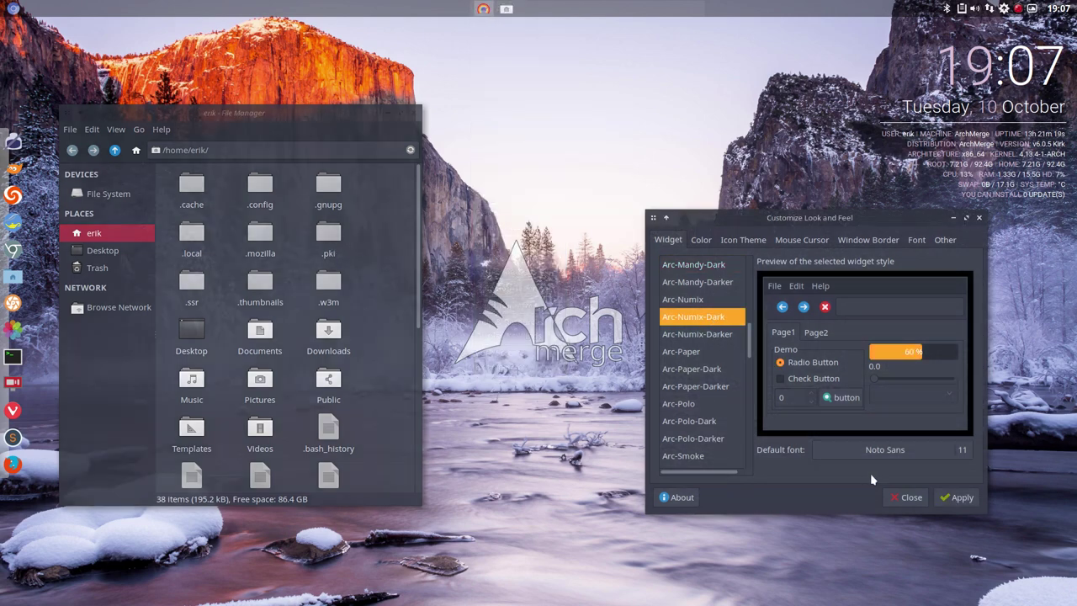
click(950, 497)
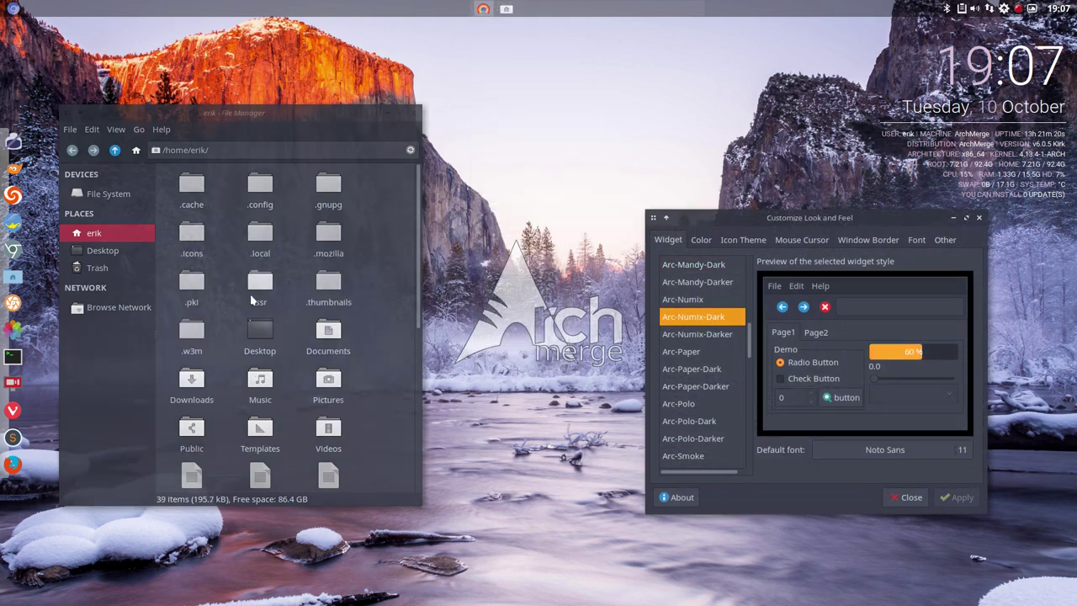
click(264, 127)
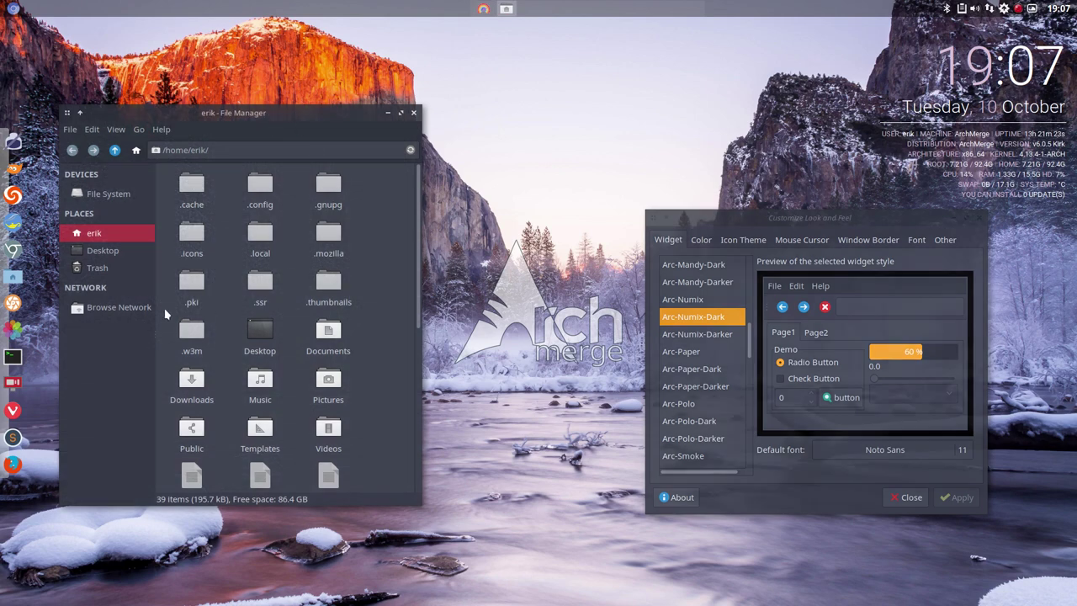
click(110, 250)
click(143, 234)
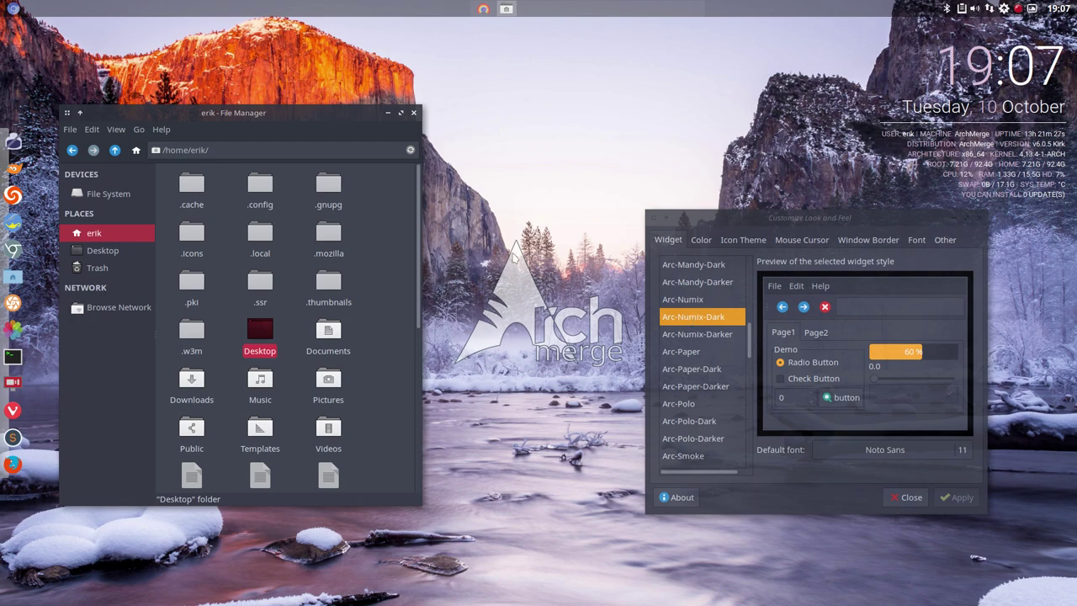
Step: Check the desktop menu, then switch the widget theme to Arc-Paper-Dark
right_click(516, 212)
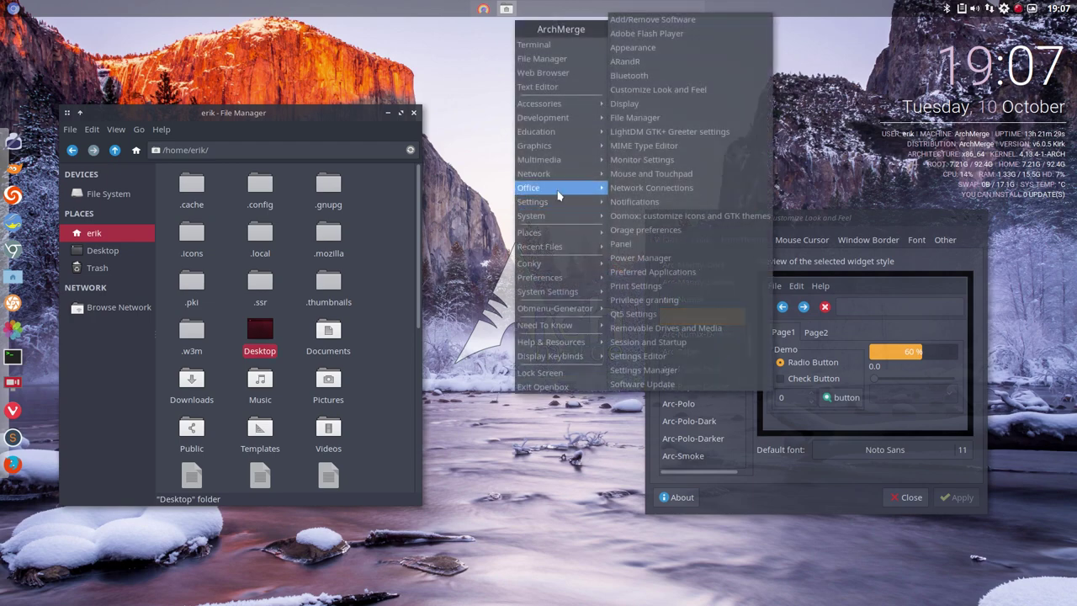
mouse_move(556, 104)
key(Escape)
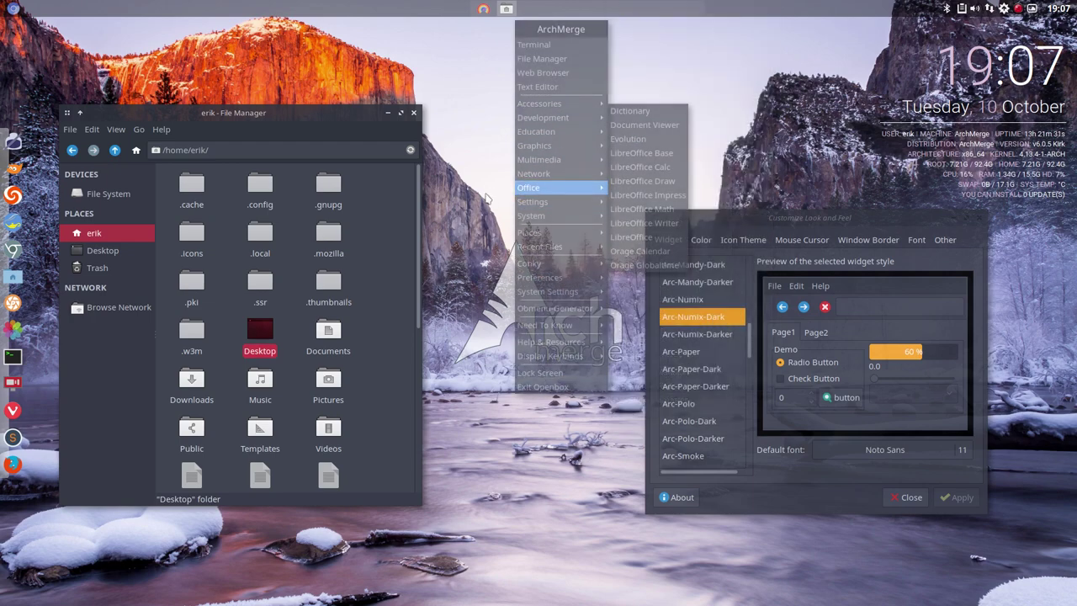
click(709, 370)
click(958, 496)
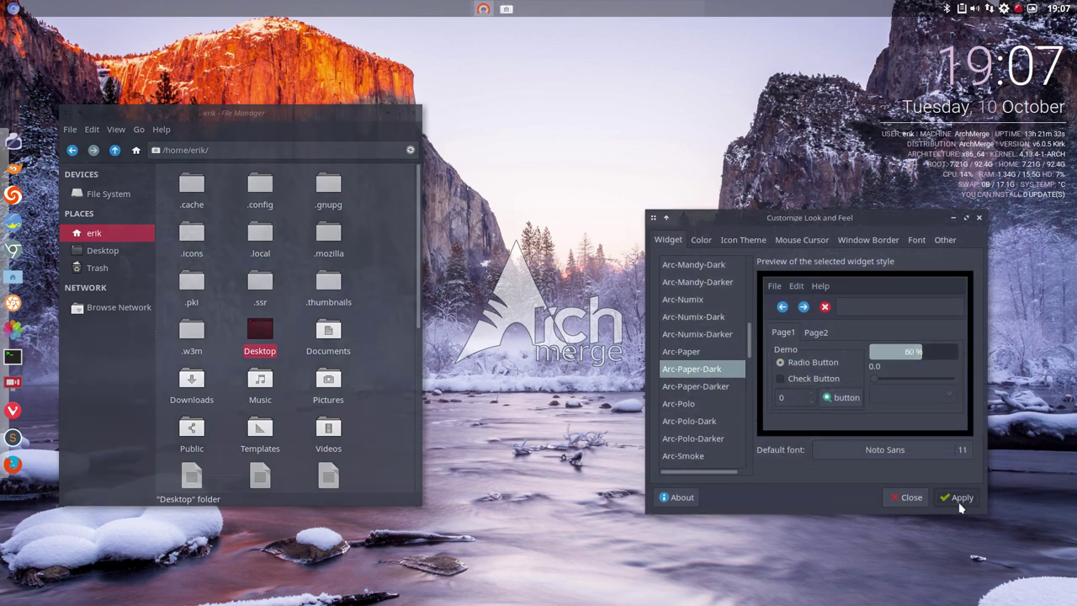
Step: Reopen the file manager at home, shift it right, and show the Color settings
click(414, 115)
click(12, 276)
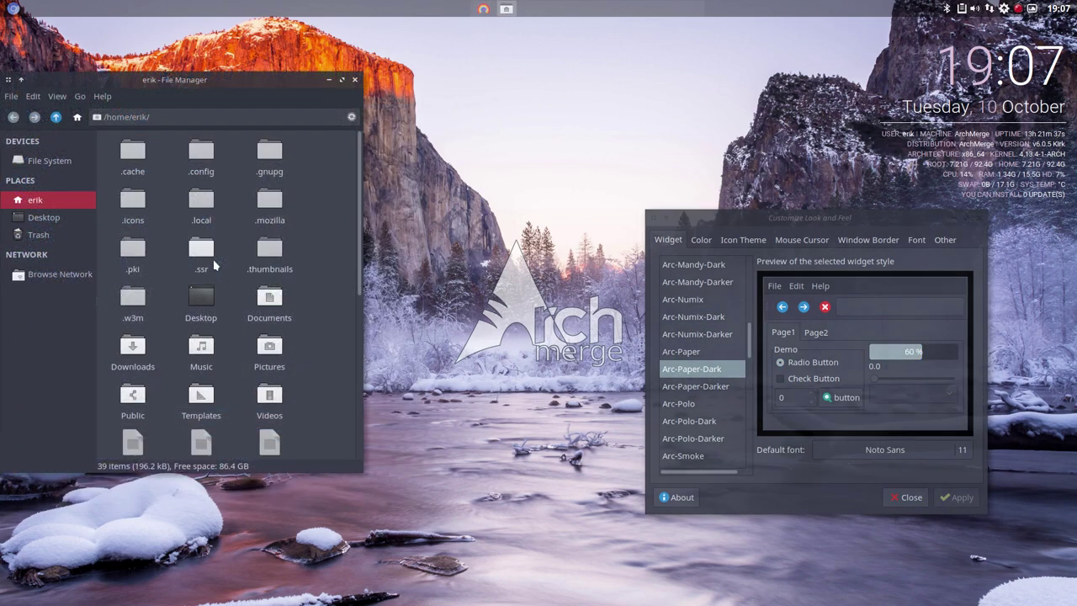
drag(255, 82, 416, 74)
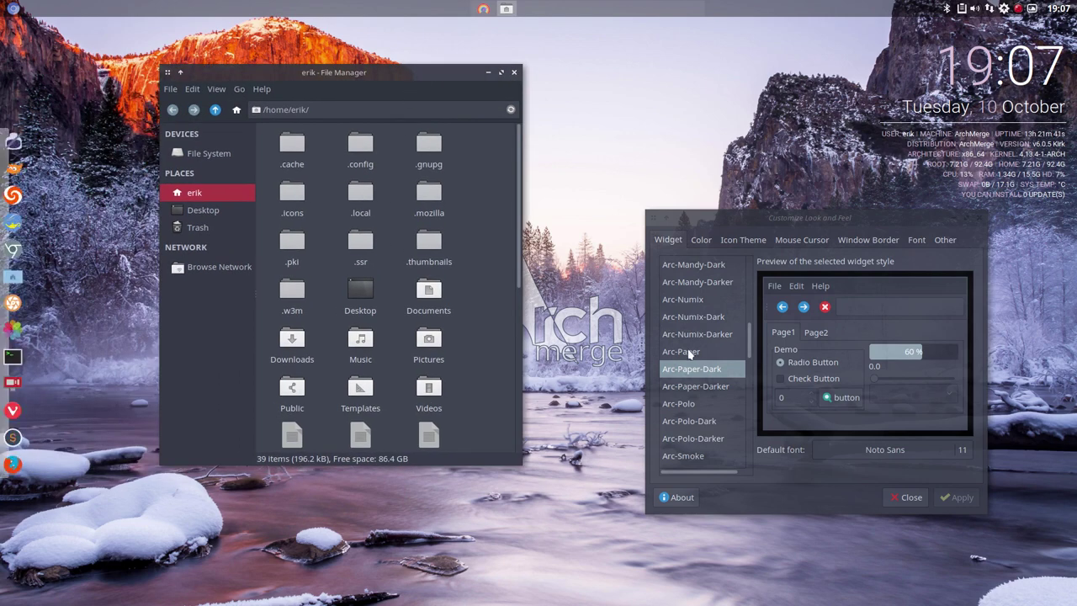
click(699, 239)
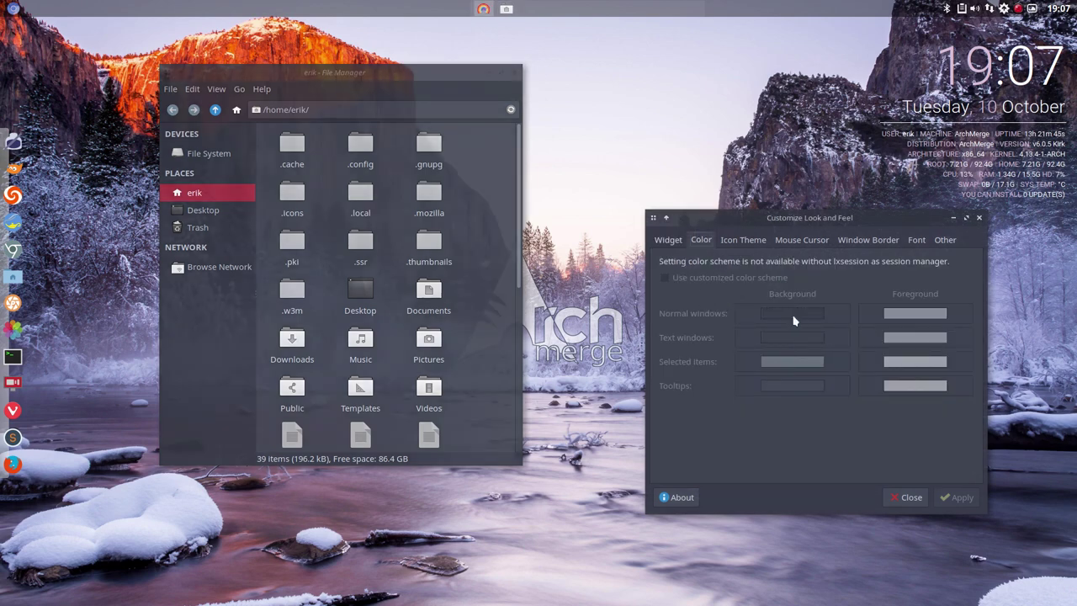
Step: Preview Surfn Numix Polo, then apply the Surfn Numix icon theme
click(745, 240)
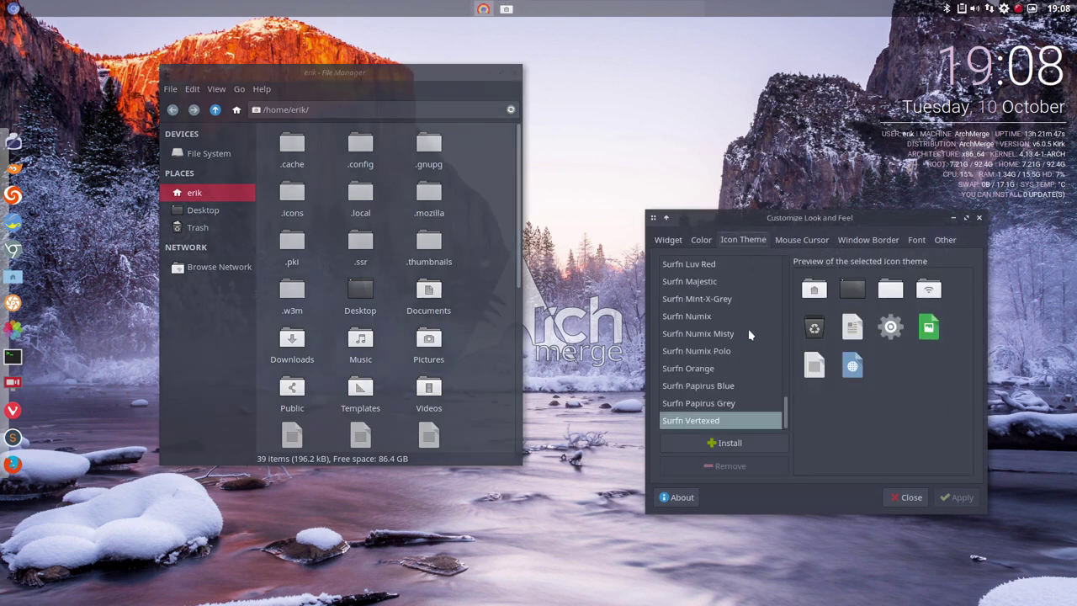
click(691, 358)
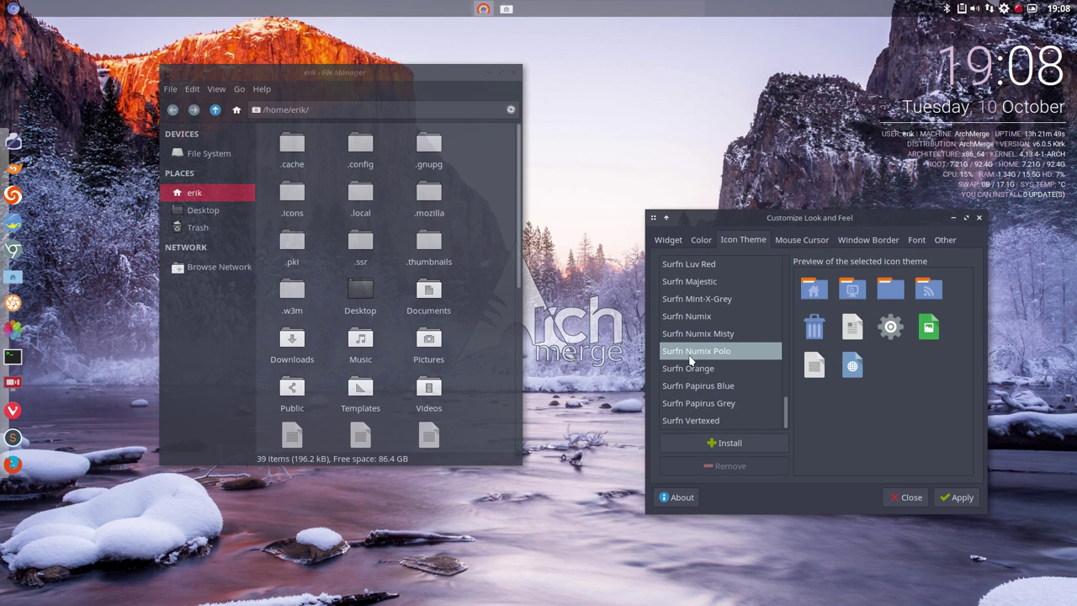
click(706, 334)
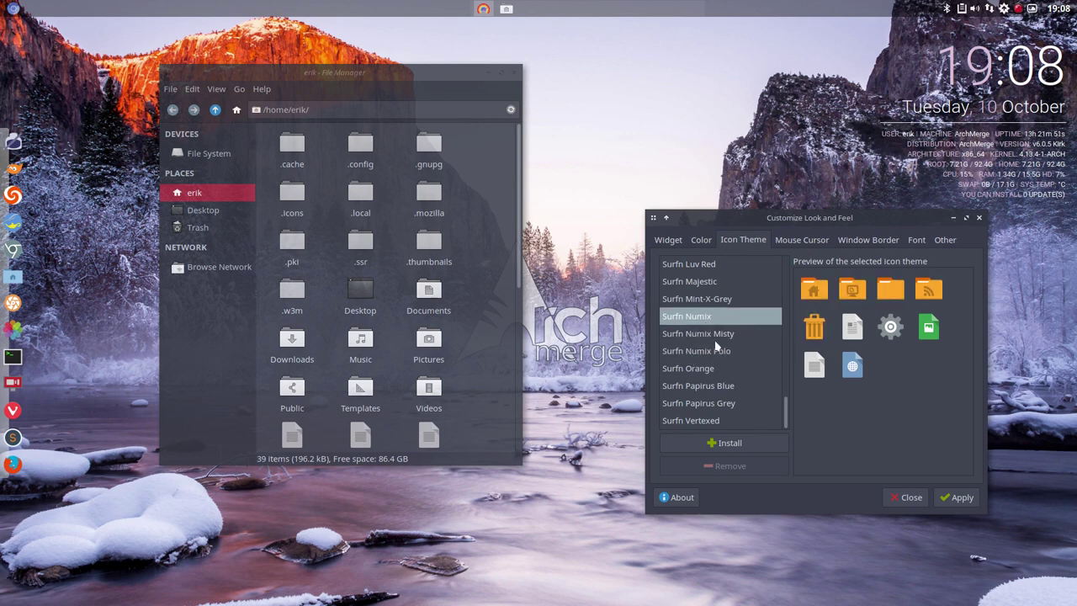
click(951, 499)
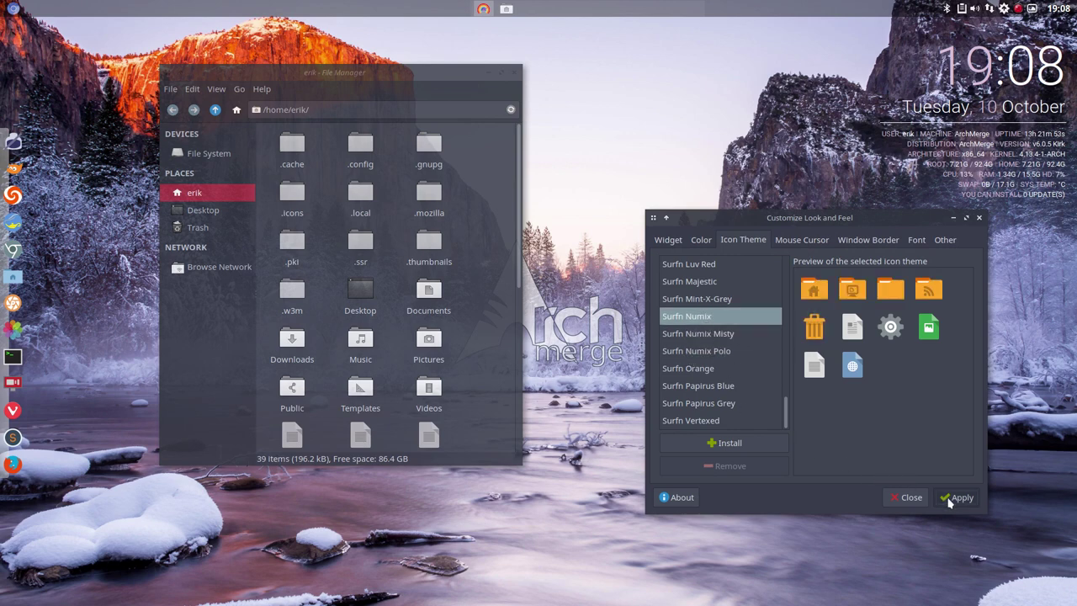
Step: Nudge the file manager slightly left and show the Mouse Cursor settings
click(500, 271)
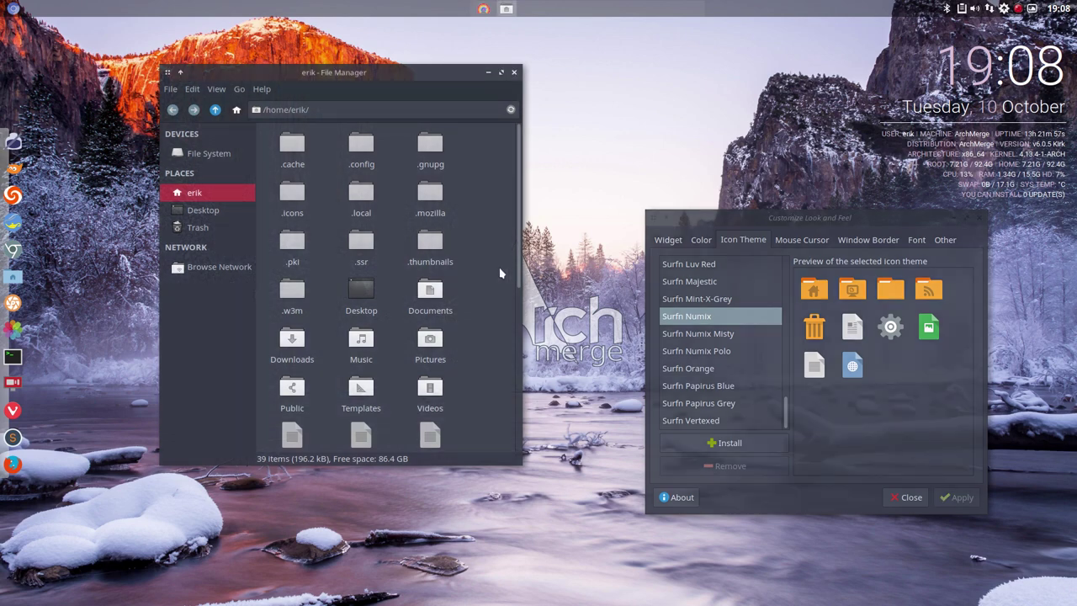
click(713, 249)
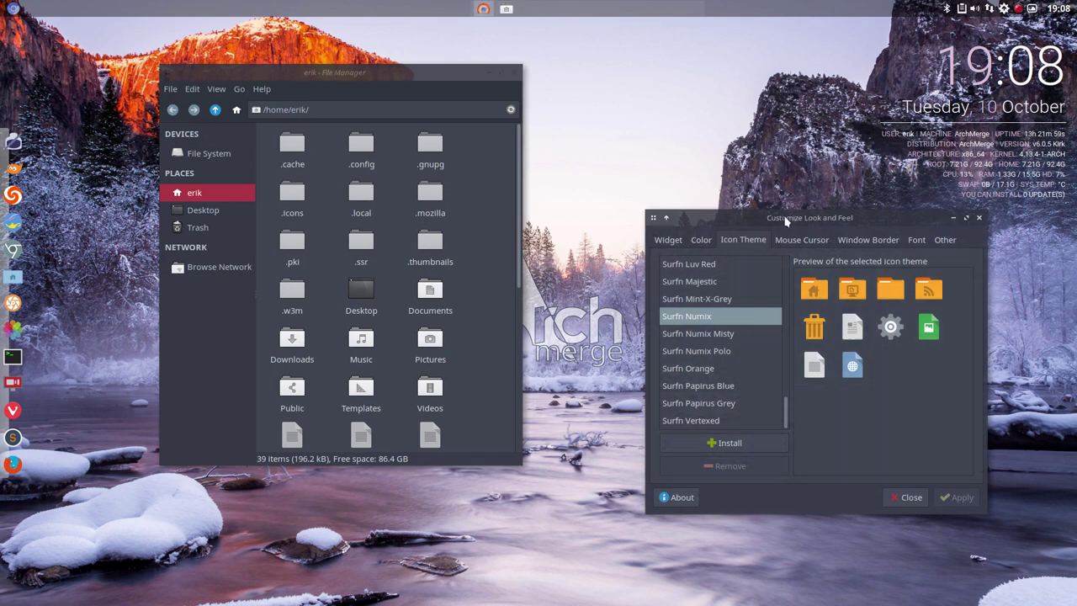
click(347, 73)
drag(347, 73, 281, 85)
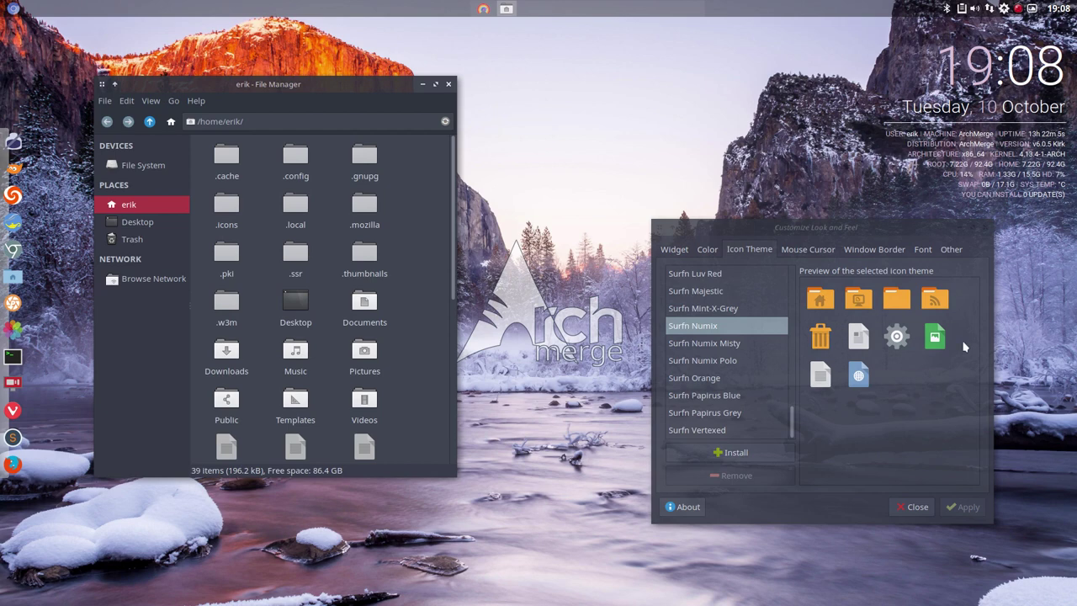
click(807, 249)
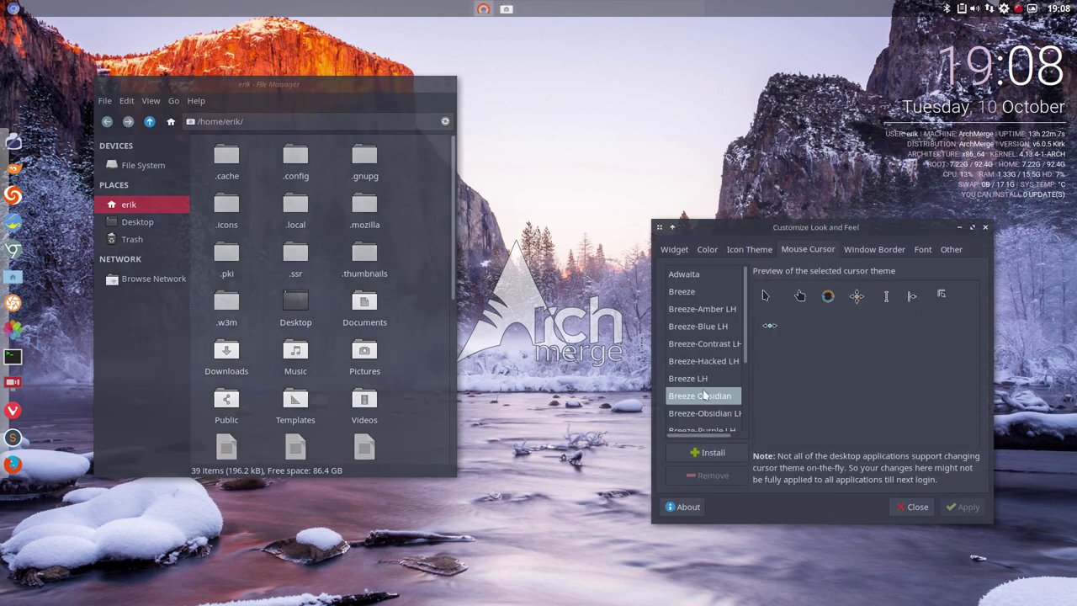
Step: Apply the Breeze cursor theme and try it on the desktop root menu
click(694, 294)
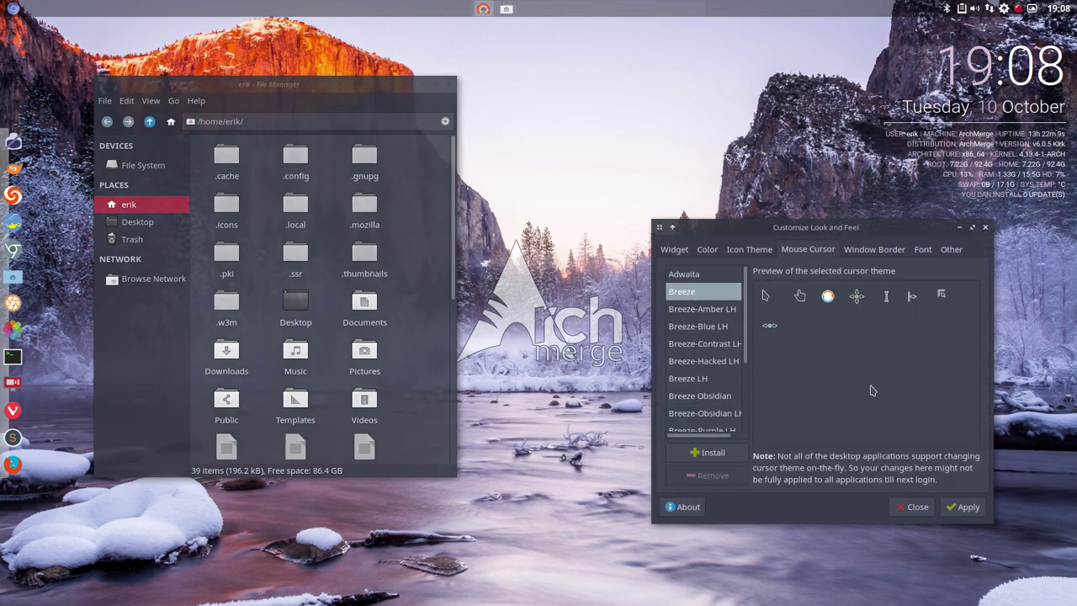
click(965, 508)
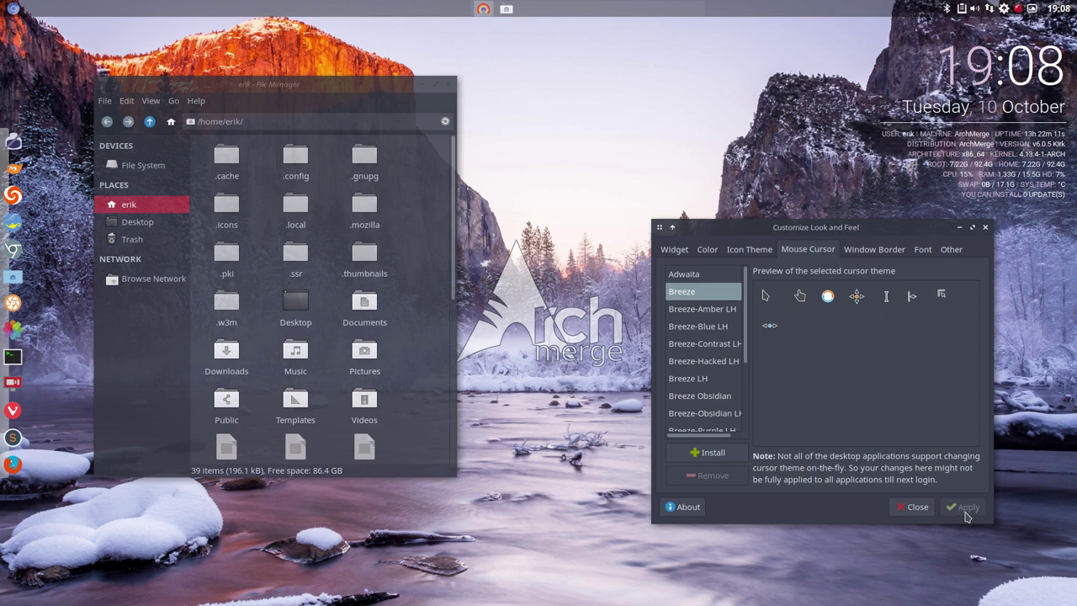
right_click(568, 207)
mouse_move(581, 200)
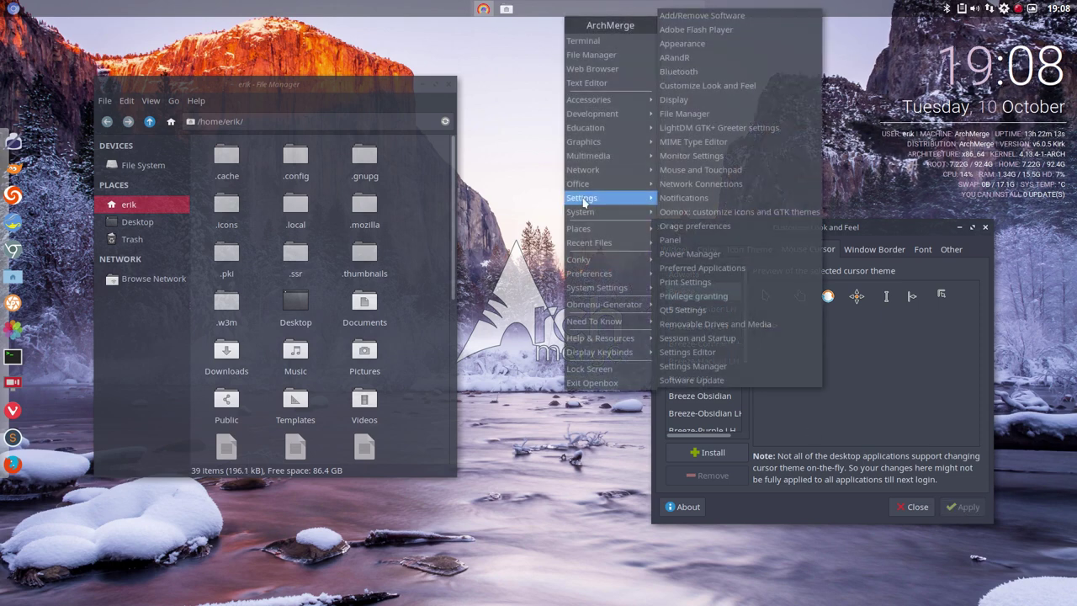
mouse_move(589, 242)
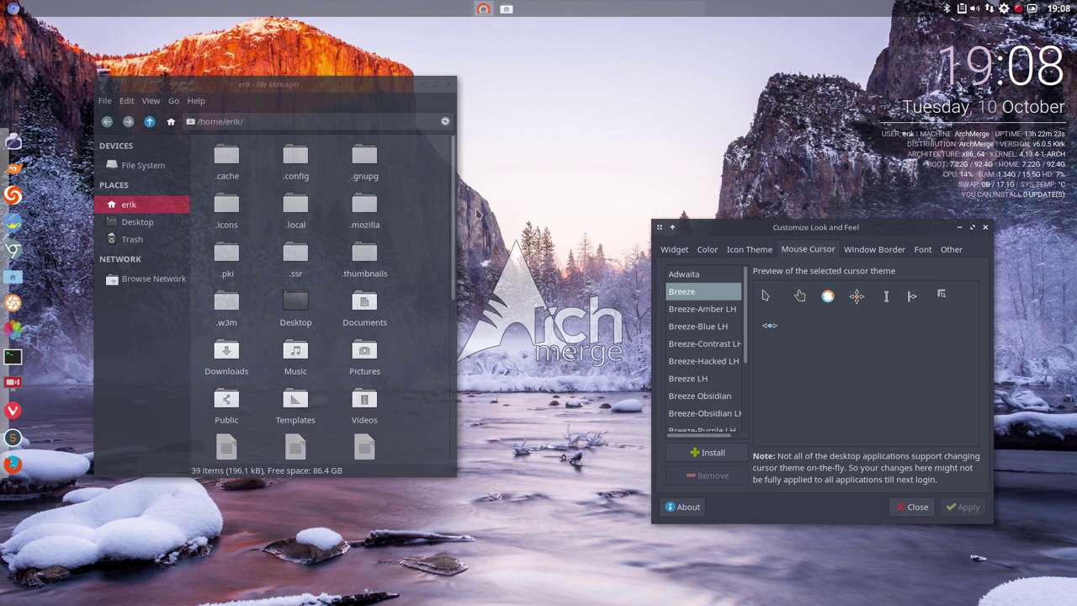
click(402, 222)
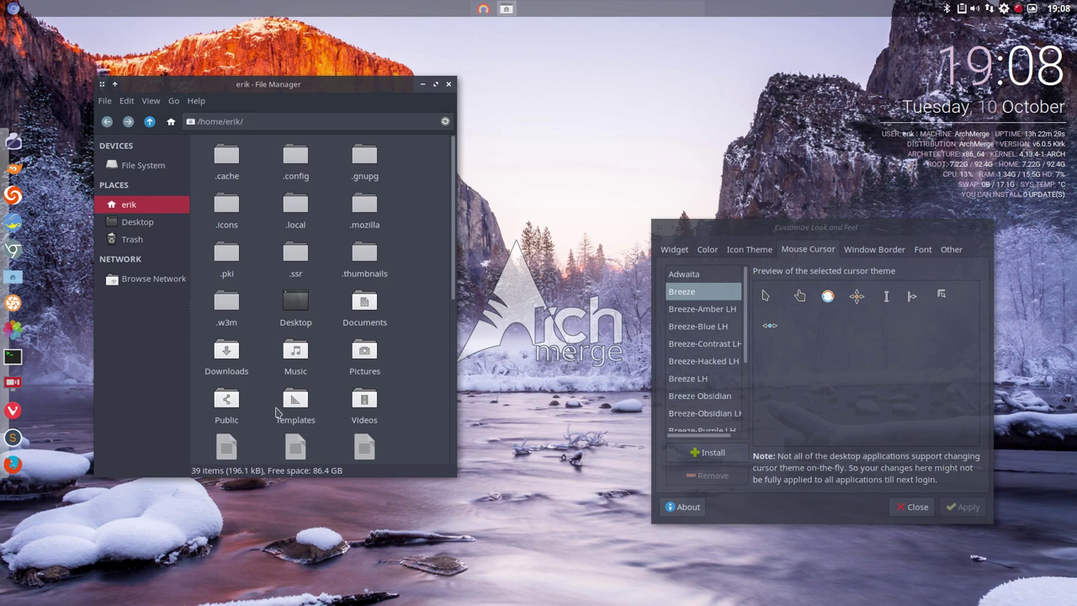
Step: Try the Arc-Casablanca, Arc and aquamarine window border themes, applying Arc and aquamarine
click(875, 250)
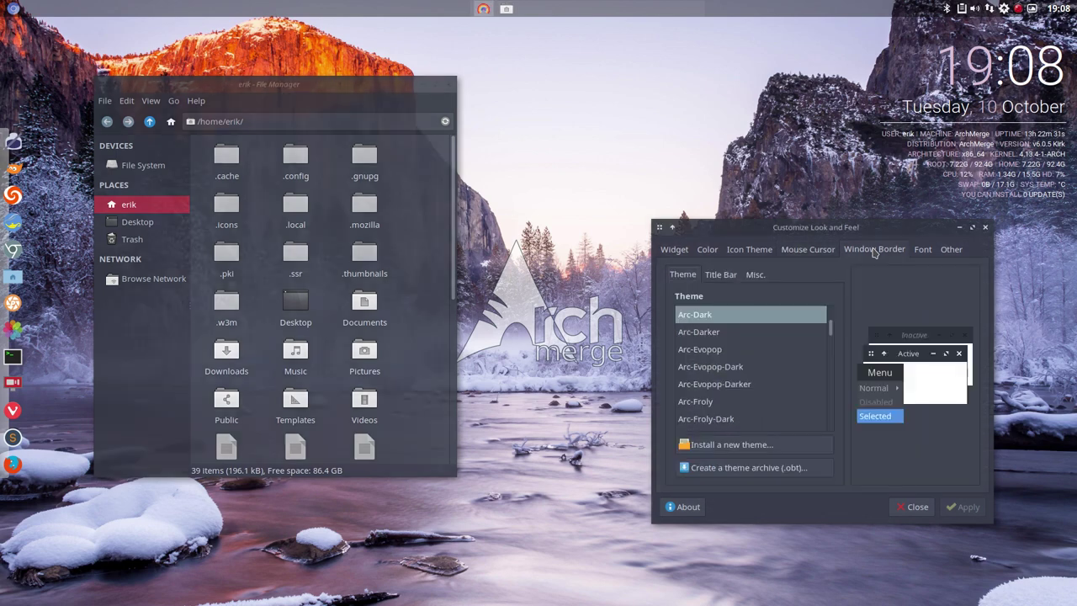
scroll(739, 360, up, 2)
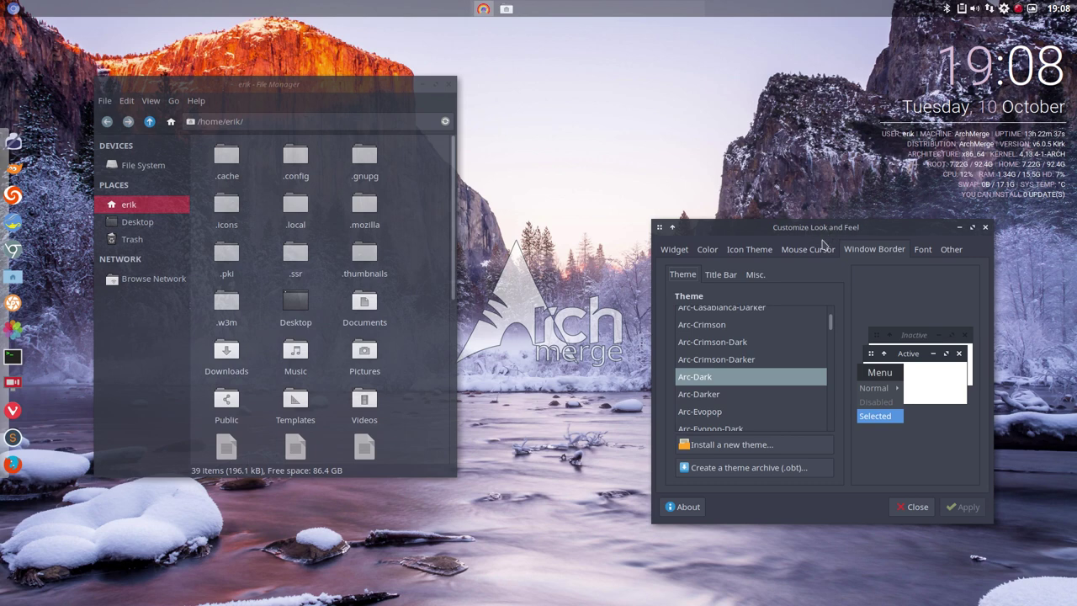
scroll(724, 357, up, 3)
click(709, 332)
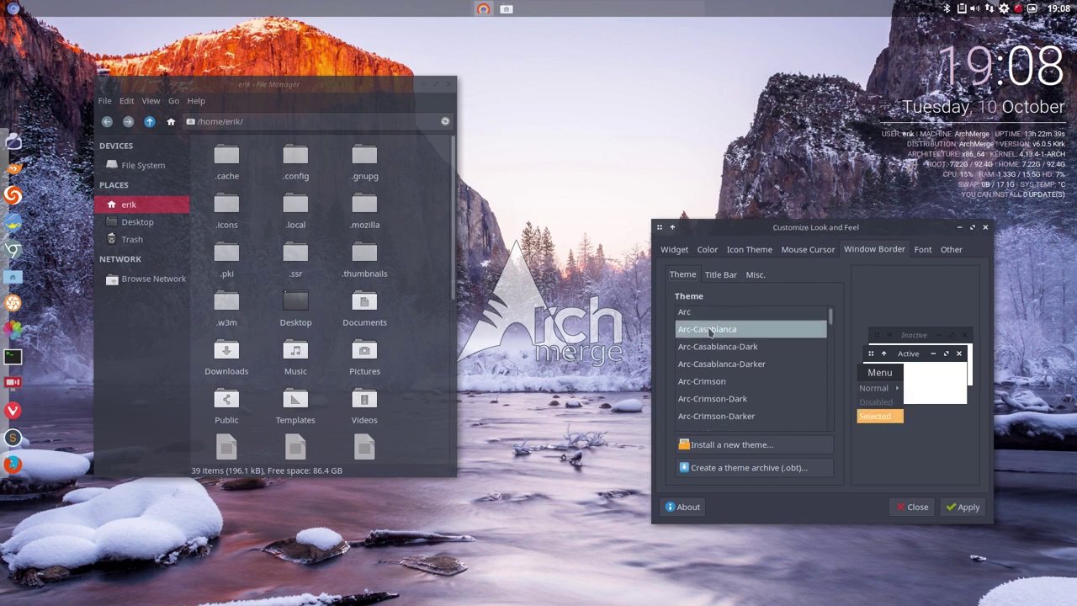
scroll(709, 331, up, 1)
click(711, 333)
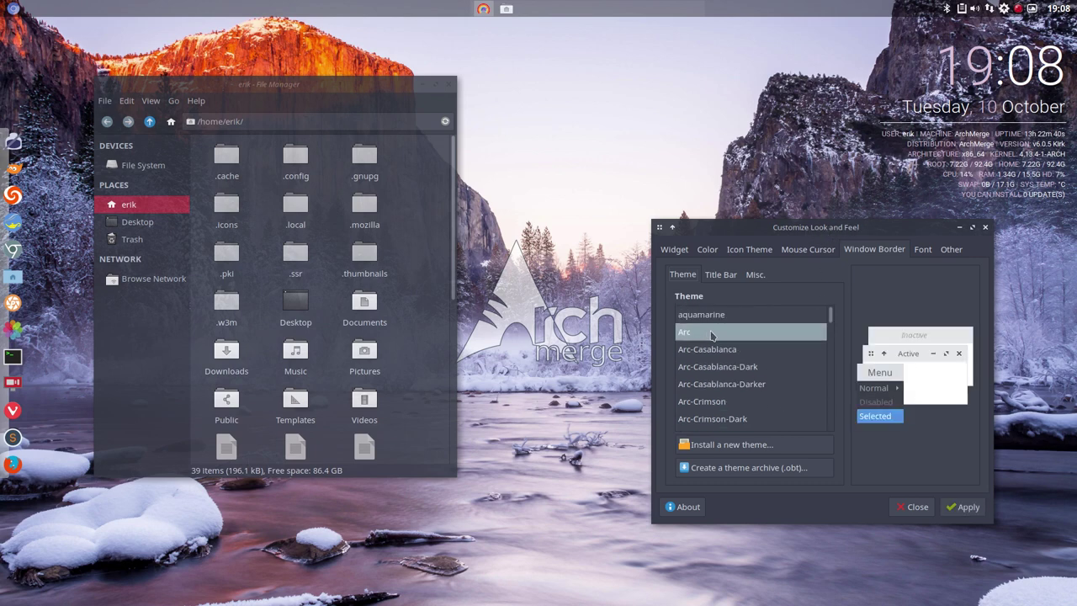
click(959, 508)
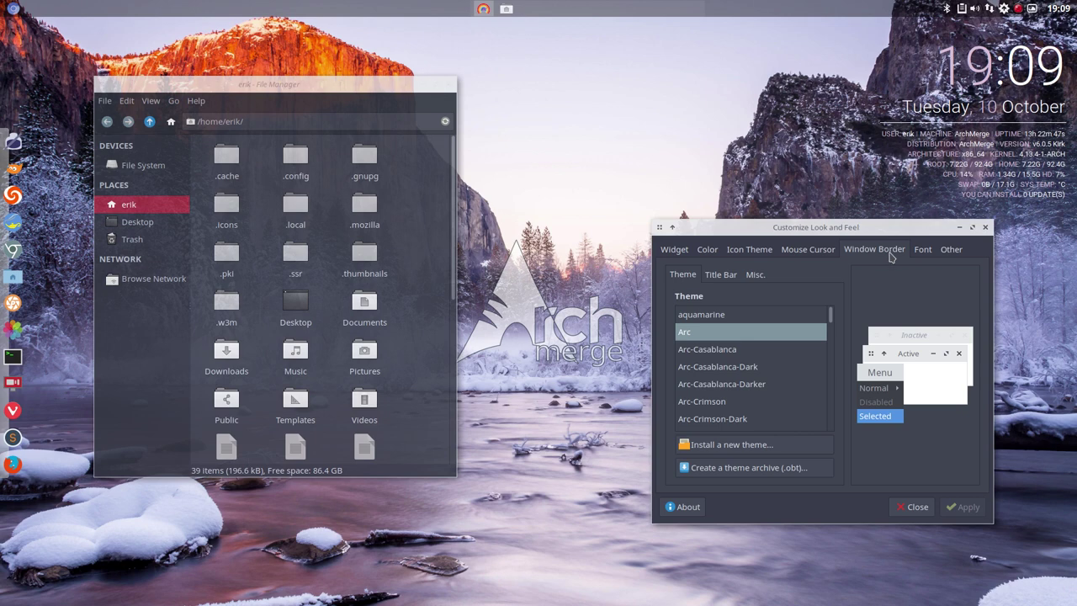
click(765, 315)
click(959, 508)
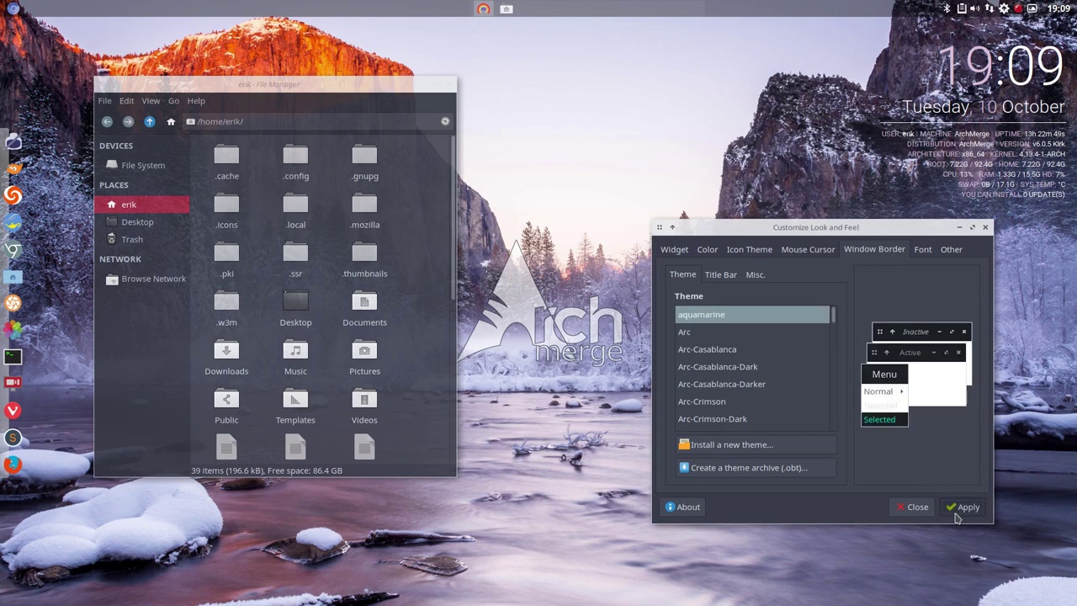
Step: Apply the twine border theme, then Arc-Numix-Darker, checking the desktop menu in between
scroll(742, 383, down, 15)
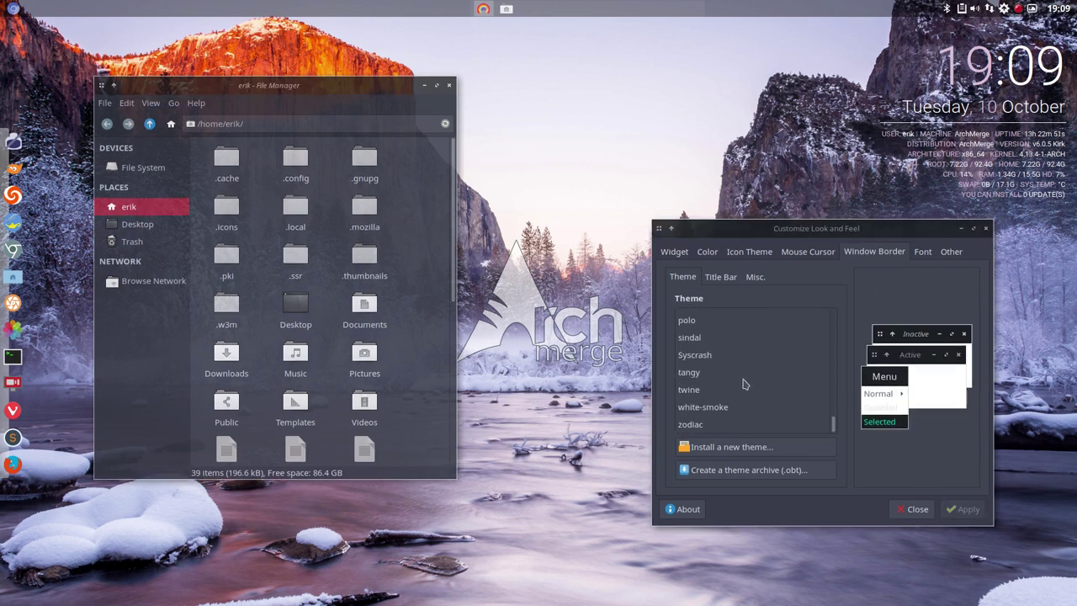
click(738, 418)
click(962, 509)
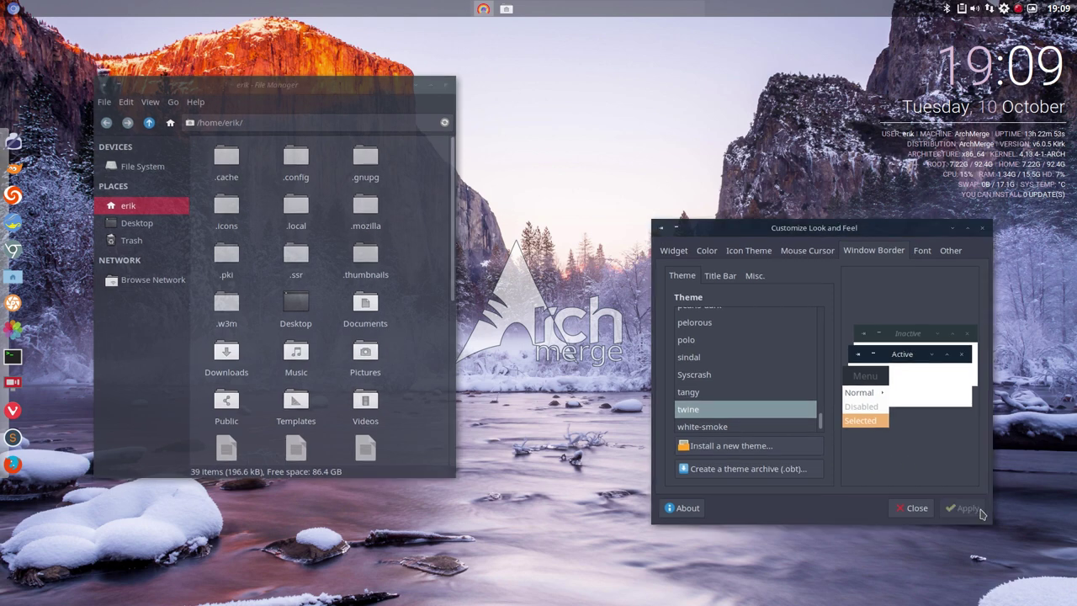
right_click(561, 186)
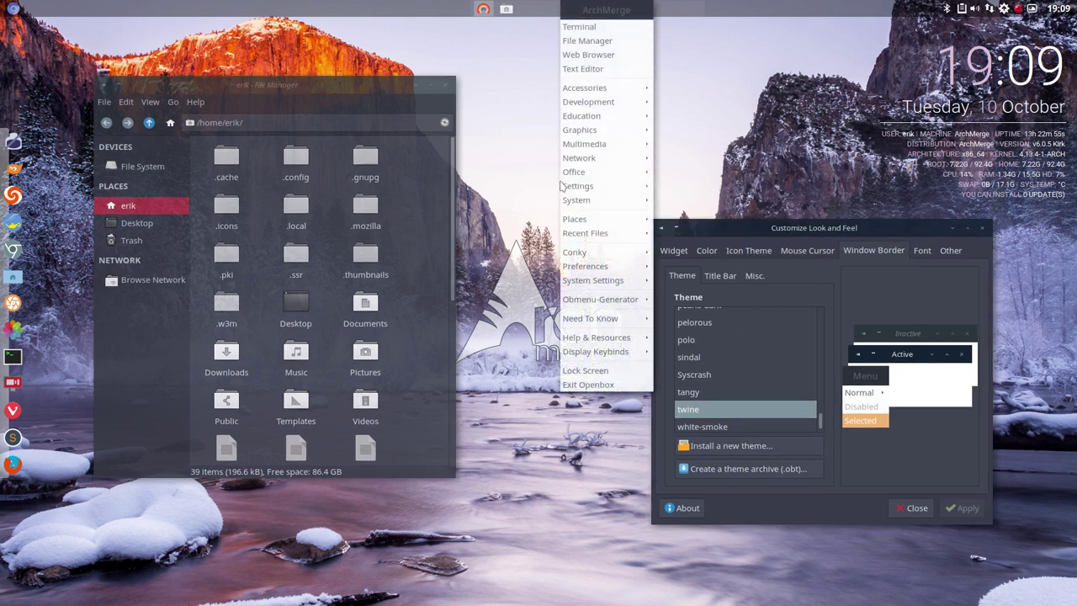
mouse_move(589, 144)
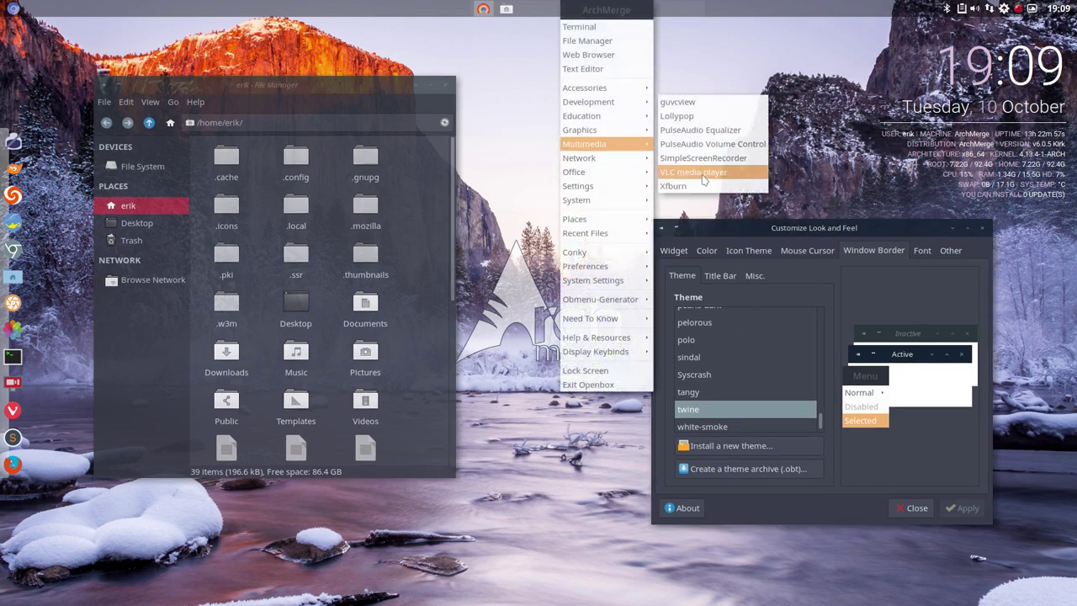
click(827, 198)
scroll(718, 360, up, 15)
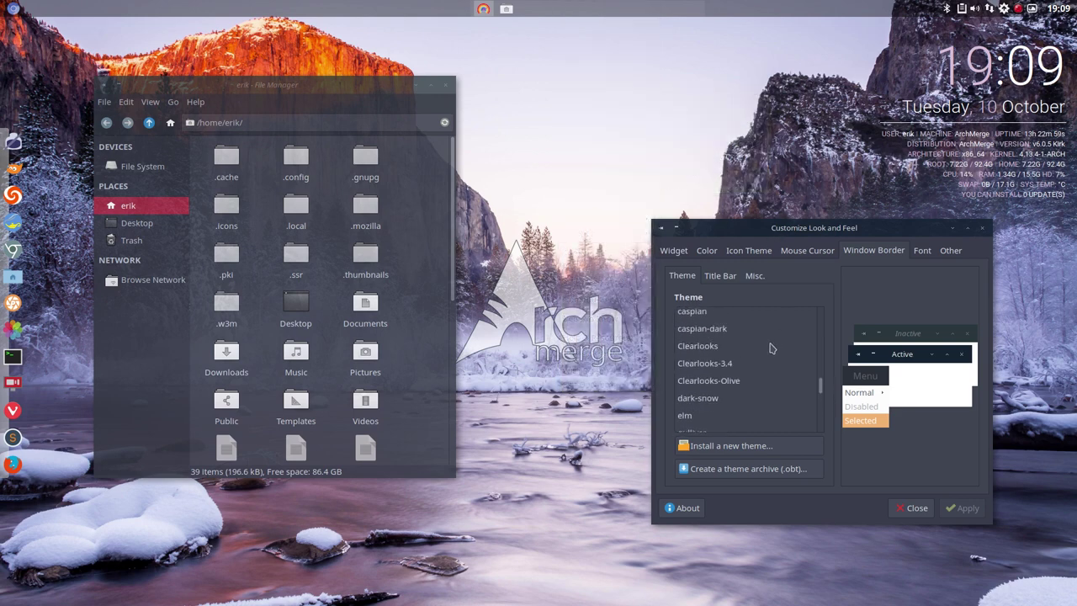
click(718, 361)
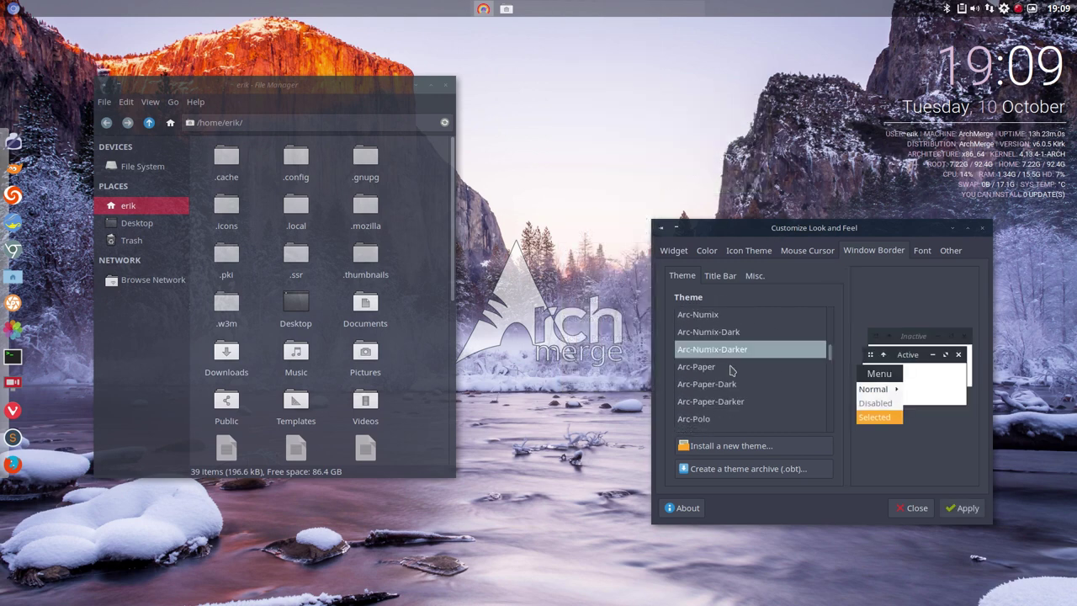
click(961, 507)
Step: Apply the Arc-Numix-Dark window border theme
right_click(555, 235)
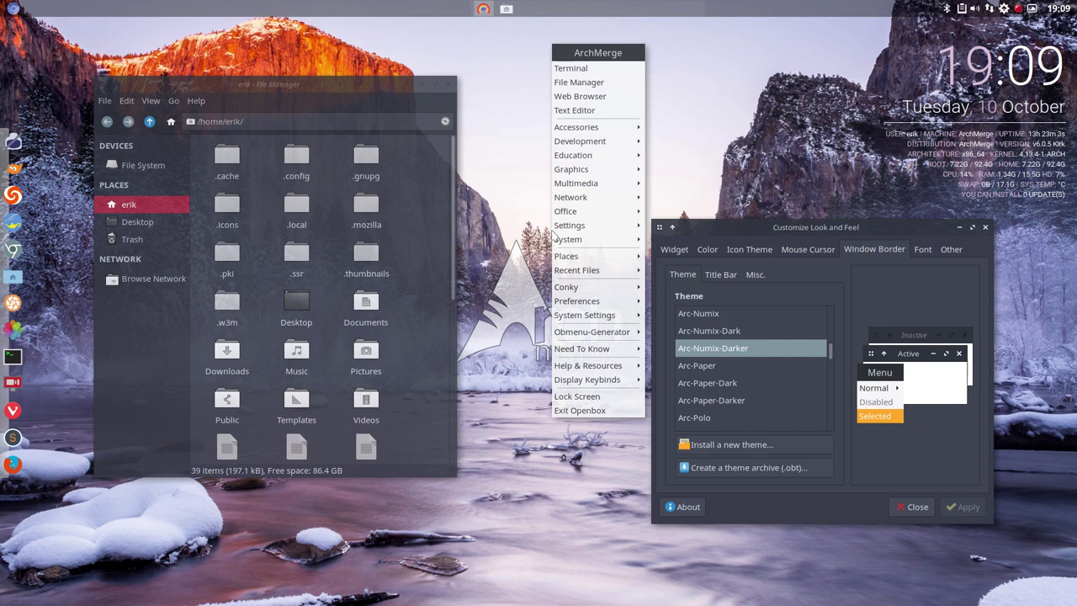
click(732, 332)
click(732, 332)
click(966, 506)
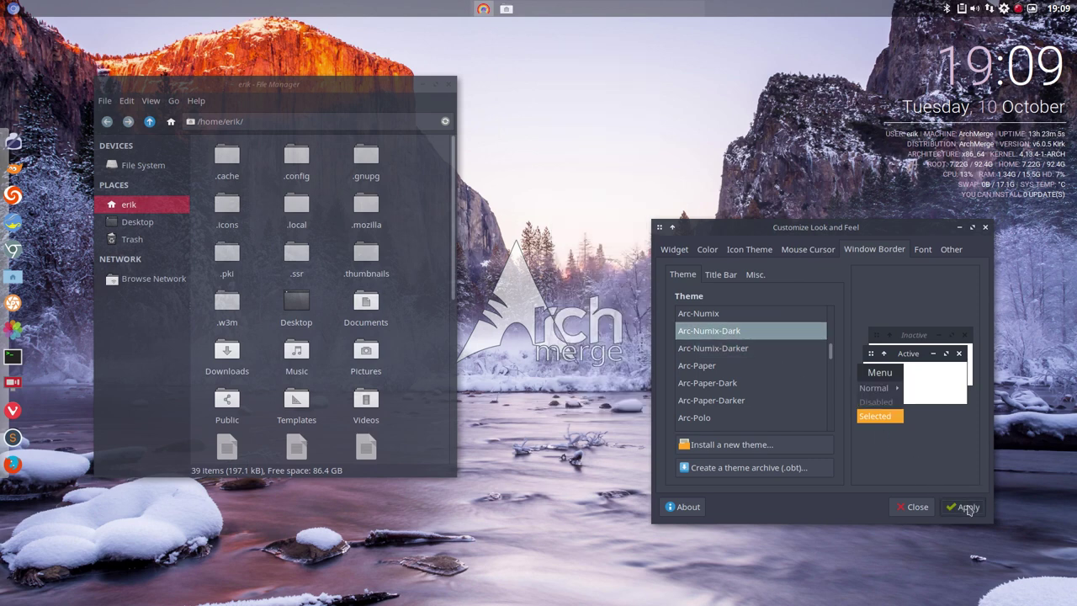
Step: Preview the new borders on the desktop menu and show the title bar fonts (Noto Sans 10)
right_click(589, 236)
mouse_move(626, 219)
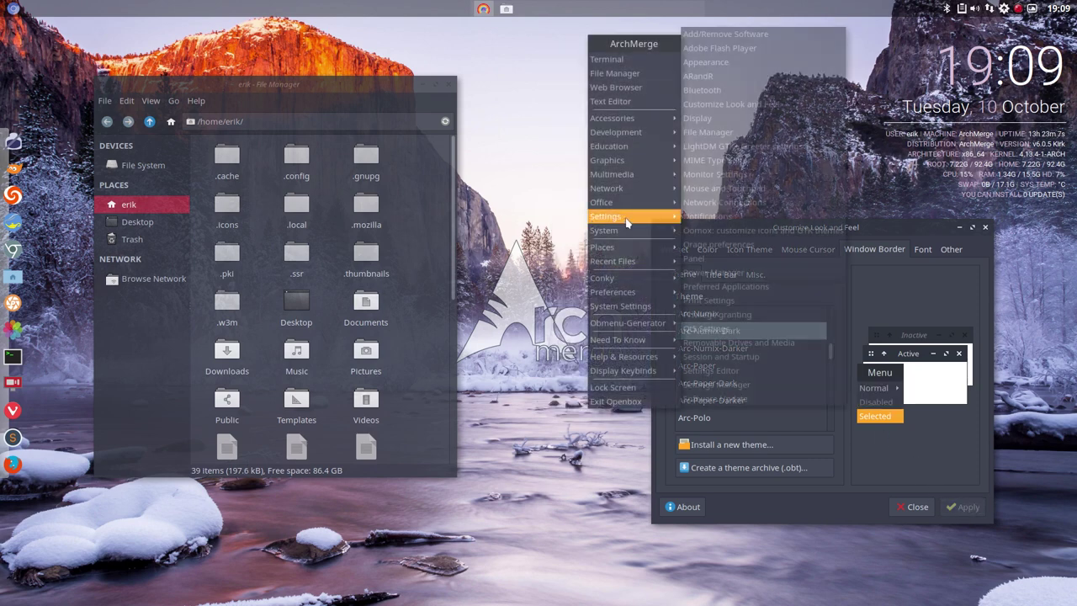
click(757, 230)
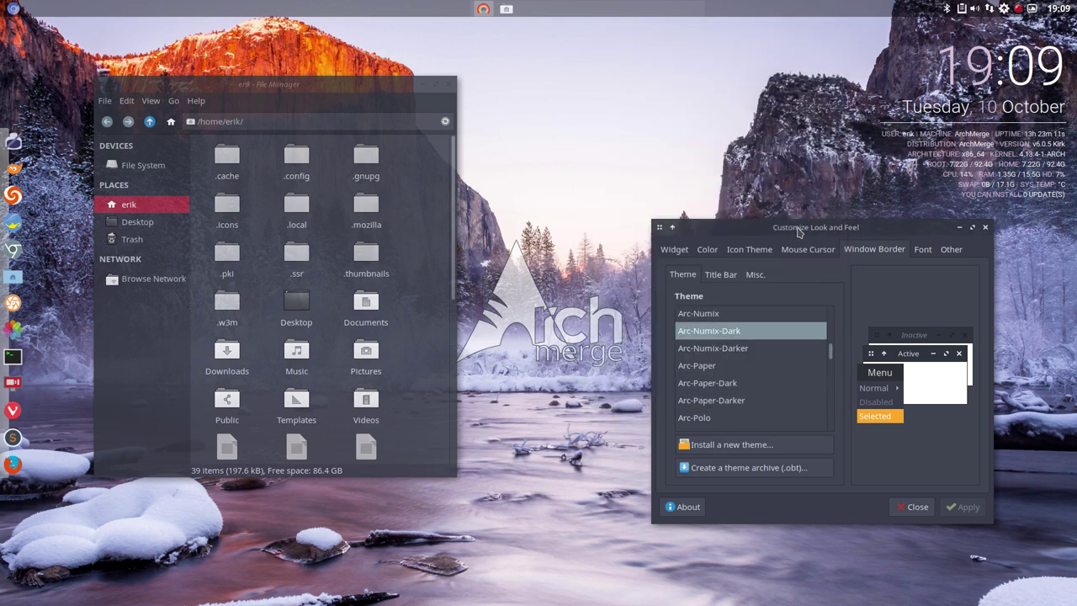
right_click(613, 210)
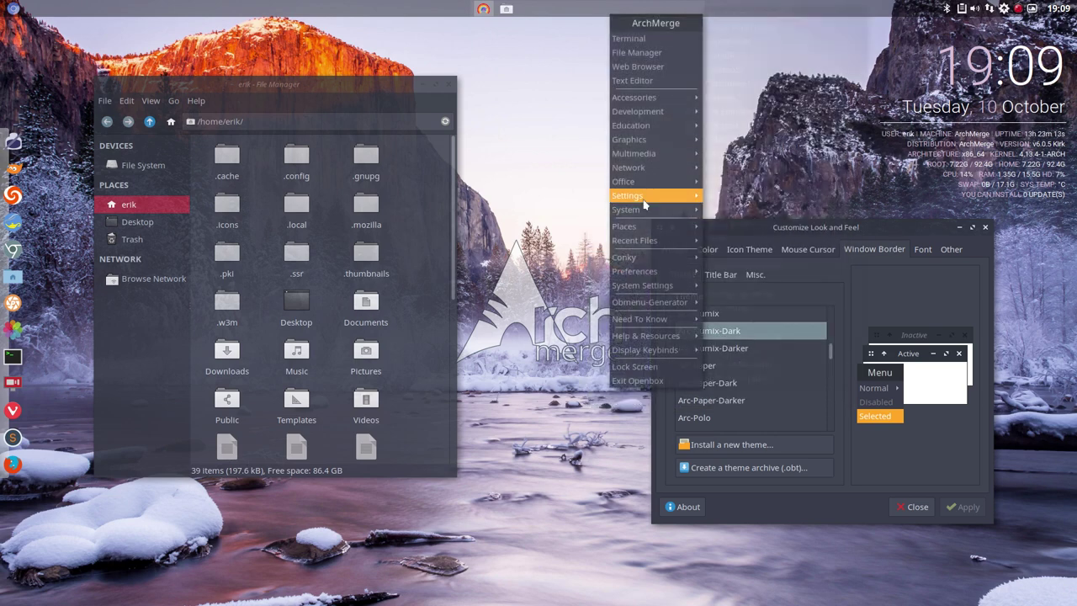
mouse_move(639, 126)
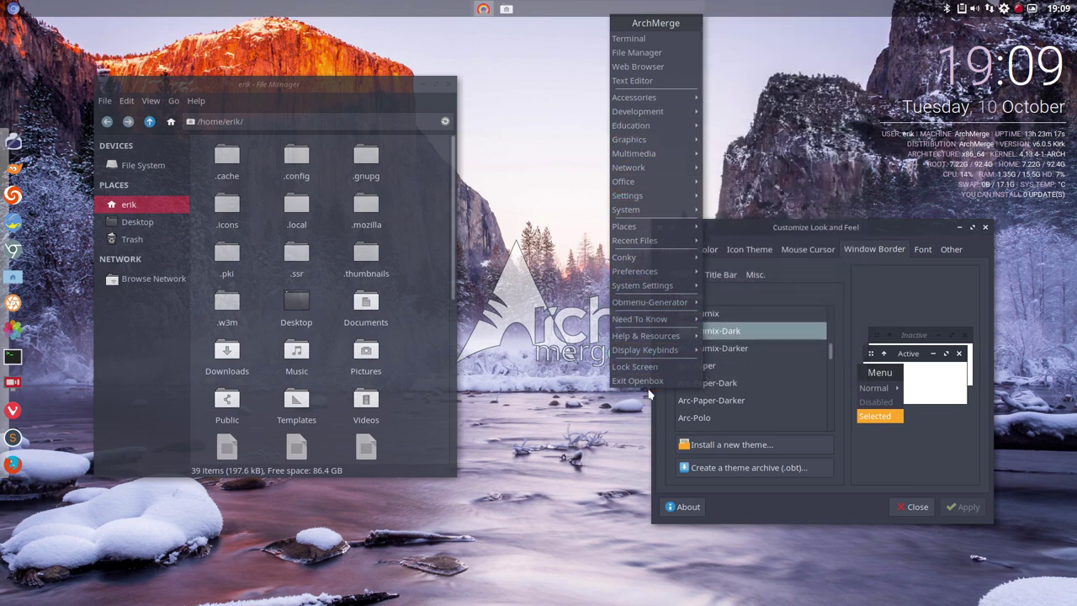
click(873, 265)
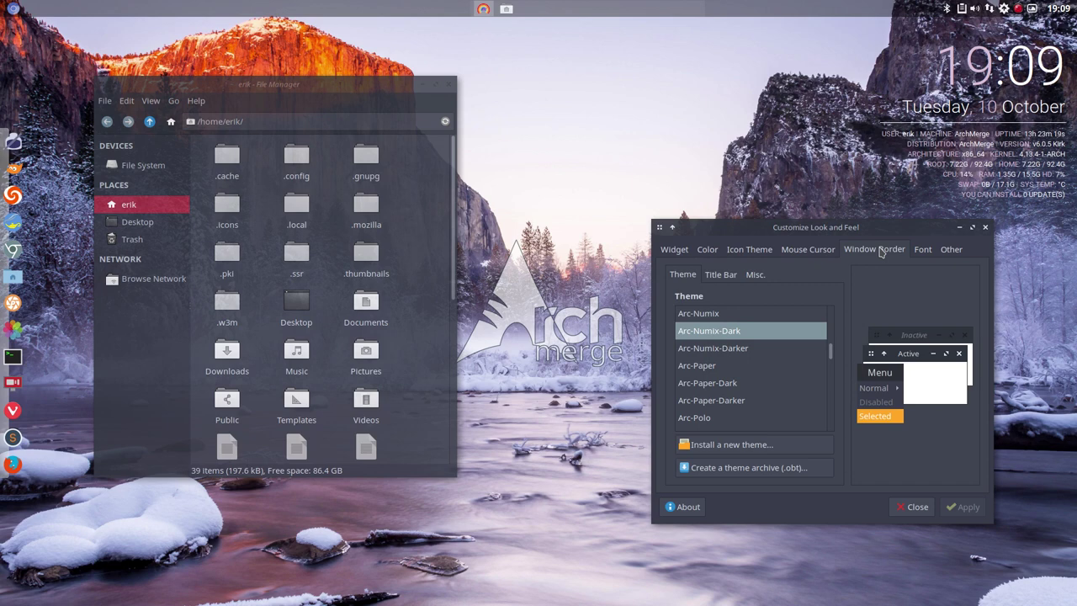
click(720, 275)
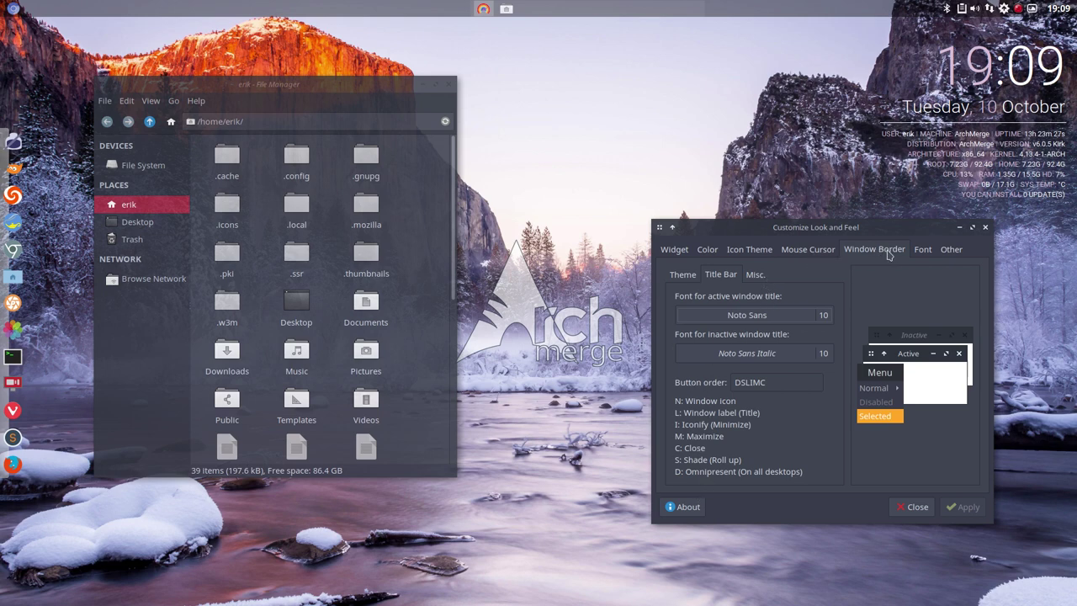
Step: Look through the Font, Other, Mouse Cursor, Widget, Color and Icon Theme settings
click(925, 252)
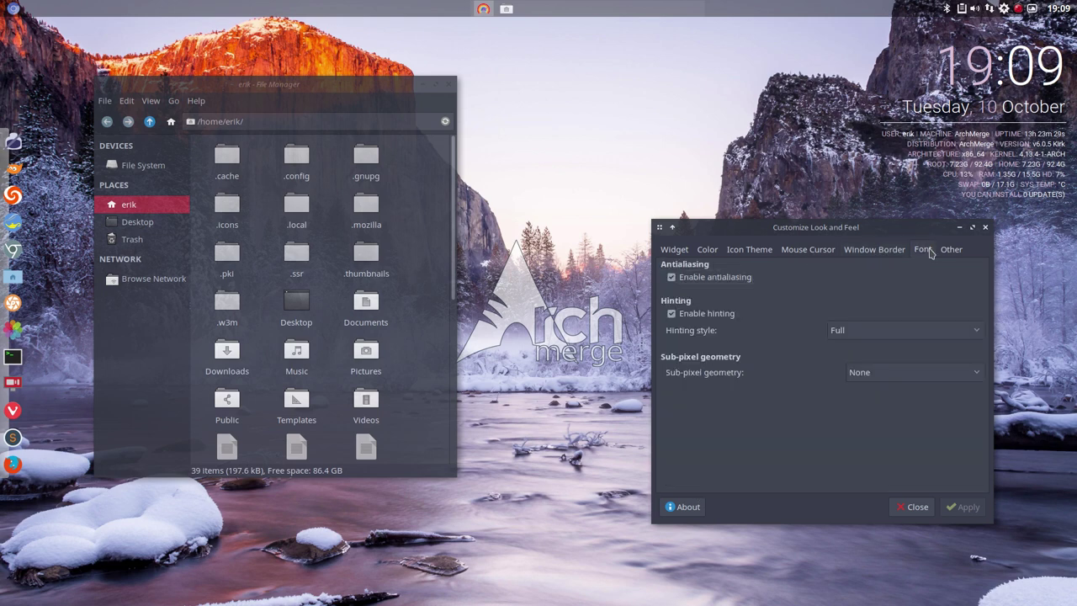
click(950, 253)
click(817, 252)
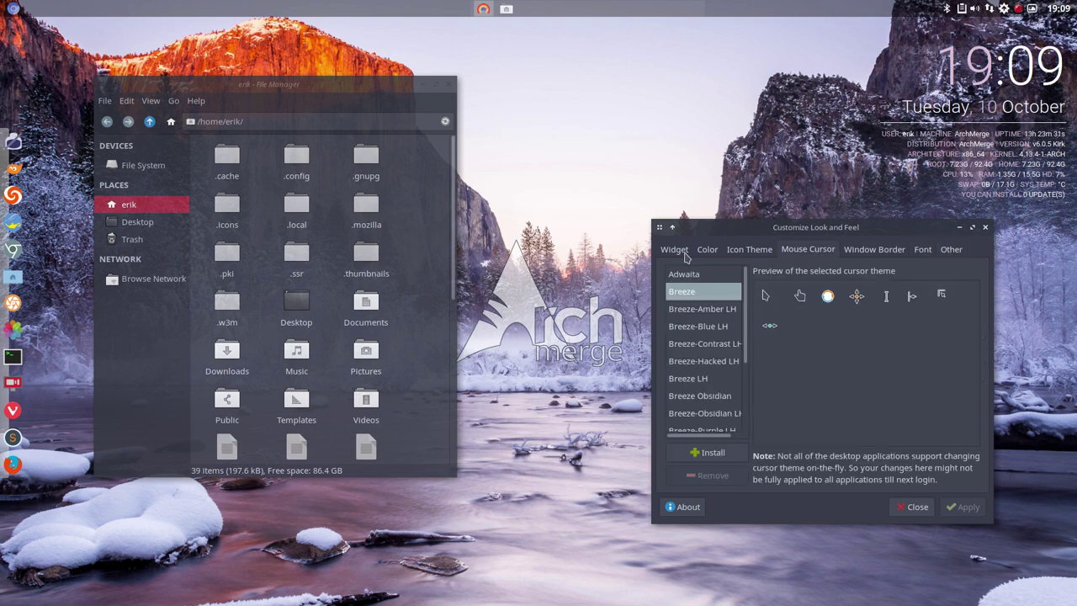
click(686, 252)
click(705, 252)
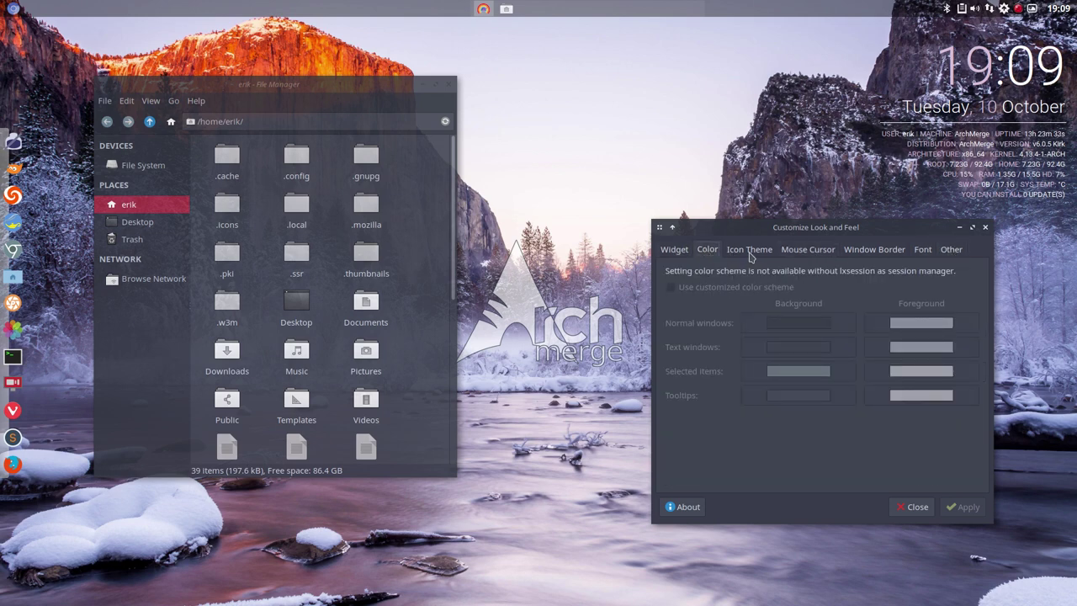
click(750, 253)
Step: Move Customize Look and Feel to the top-right corner and launch Xfce4 Appearance
drag(812, 233, 850, 263)
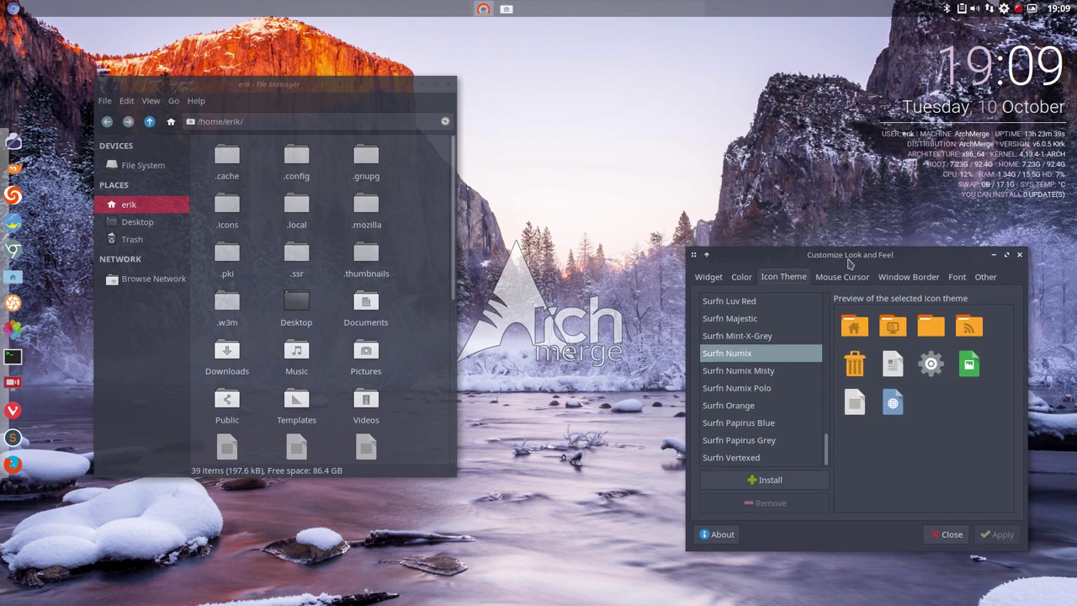
drag(850, 263, 897, 37)
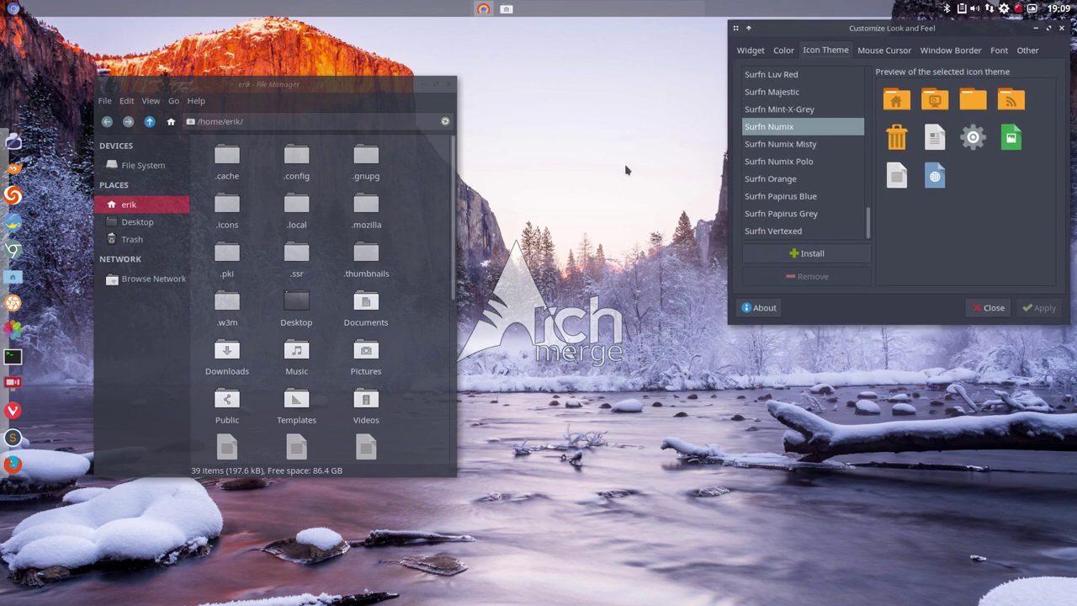
right_click(579, 187)
mouse_move(621, 261)
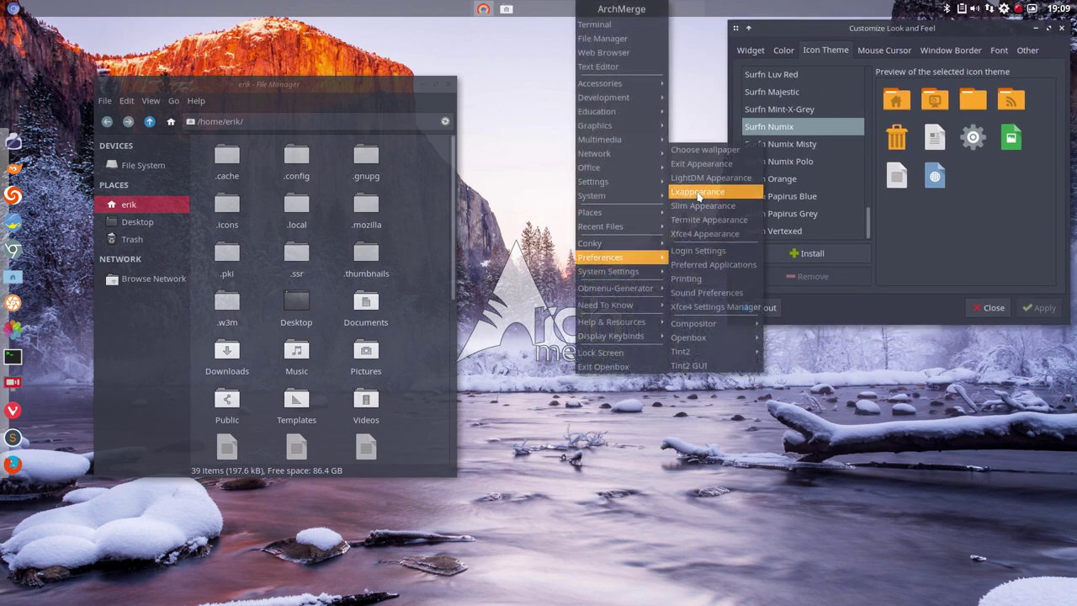
click(728, 236)
Step: Choose the Arc-Numix-Dark Xfce style and apply the Arc-Numix-Dark widget theme in LXAppearance
drag(560, 171, 878, 338)
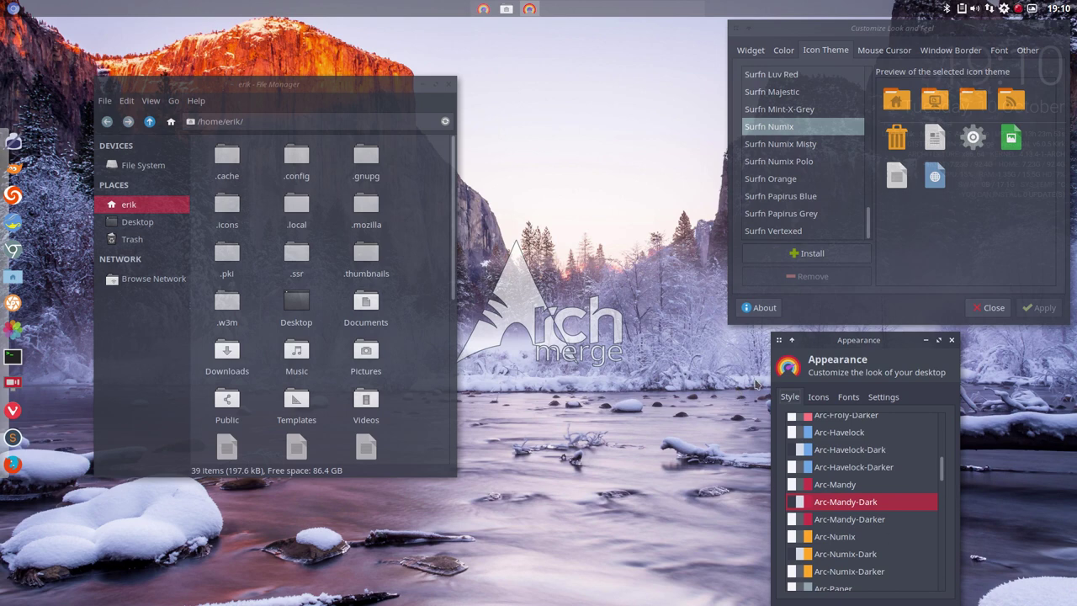
scroll(892, 497, down, 1)
click(845, 527)
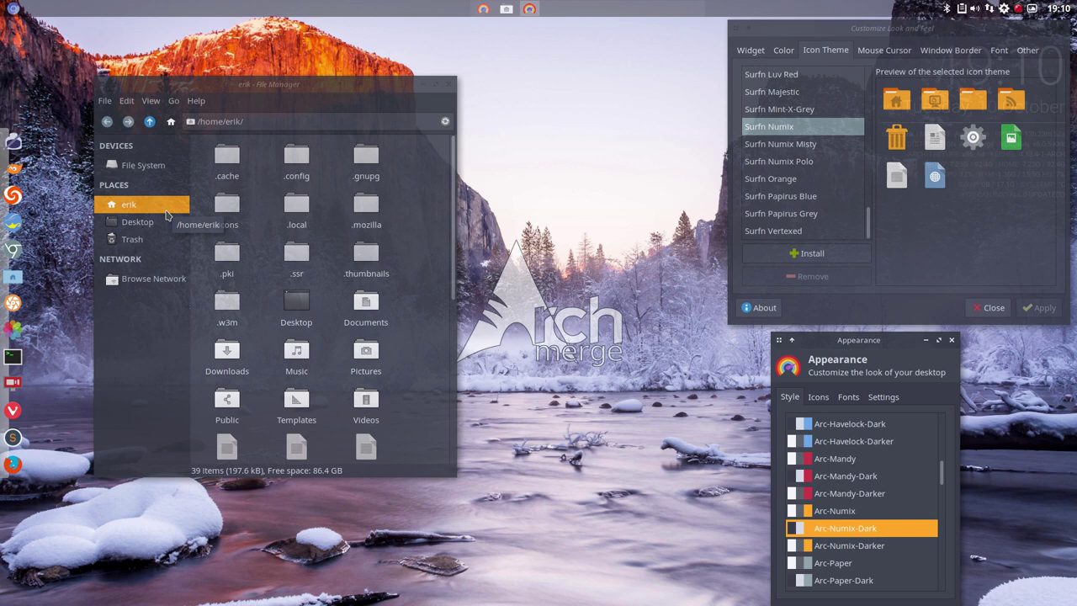
click(750, 50)
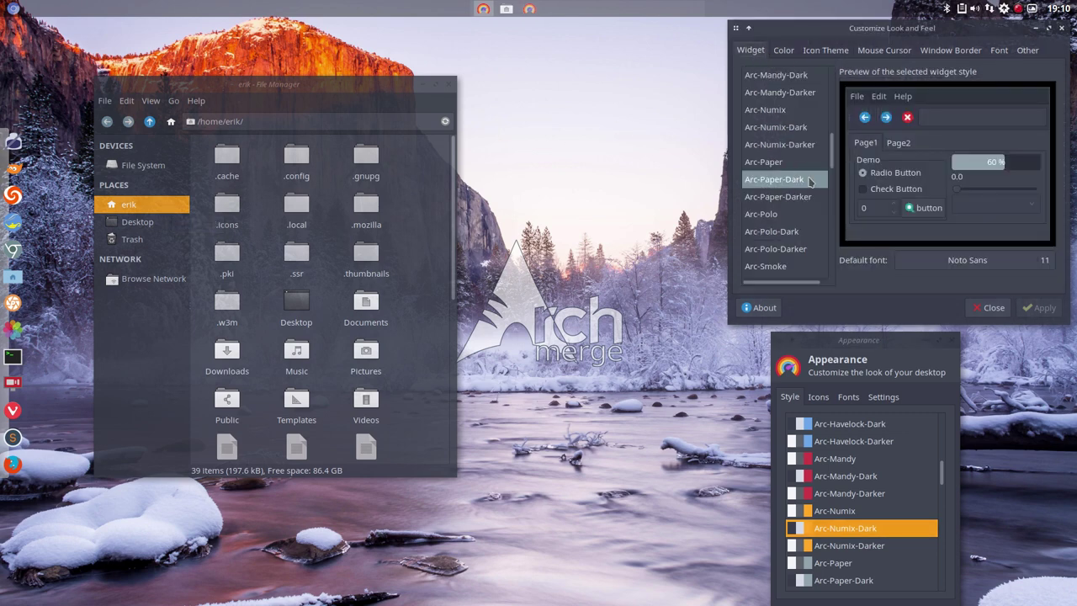
click(795, 133)
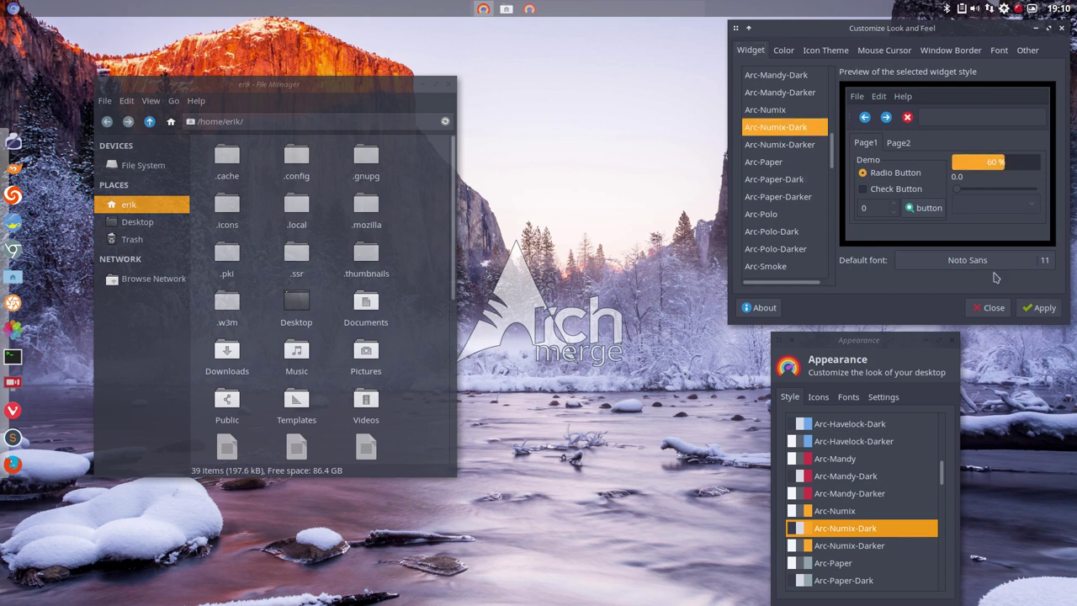
click(1043, 308)
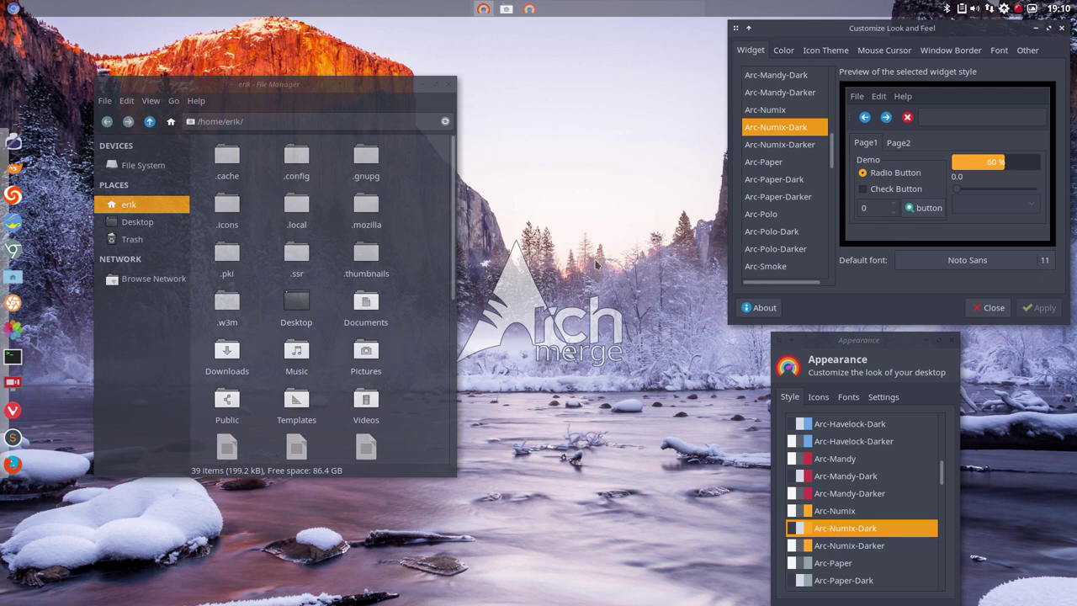
Step: Show LXAppearance's icon themes with Surfn Numix selected, then open the desktop menu's Network submenu
right_click(616, 204)
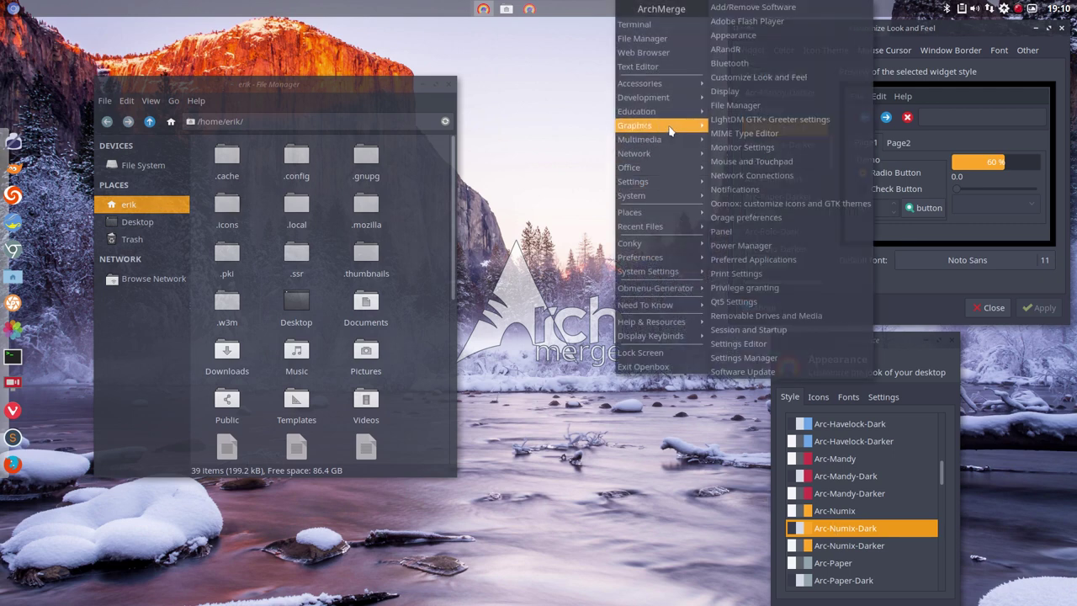
mouse_move(648, 153)
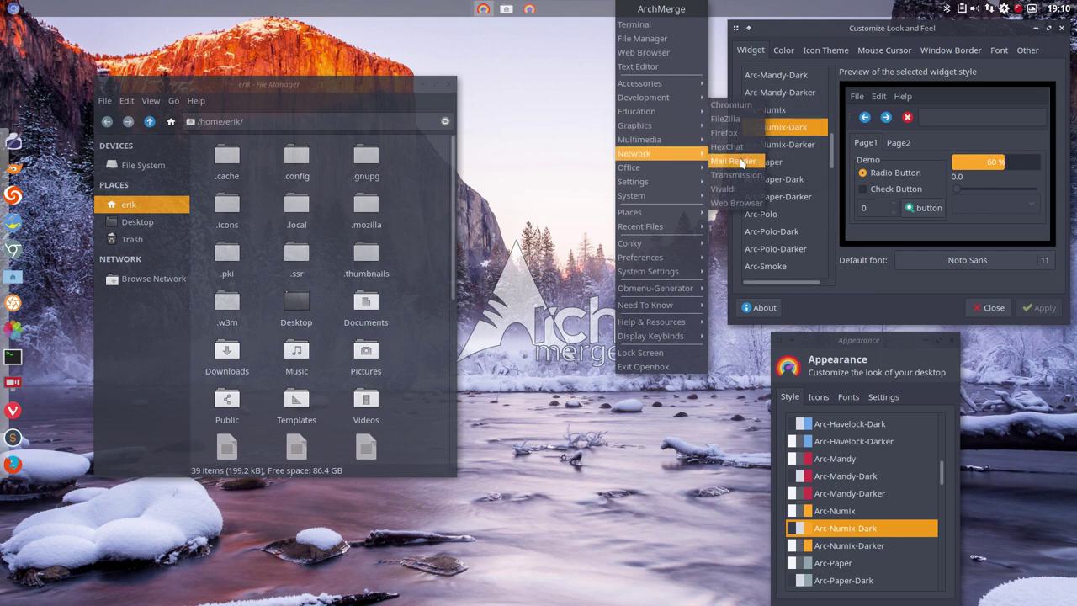
click(831, 52)
click(831, 52)
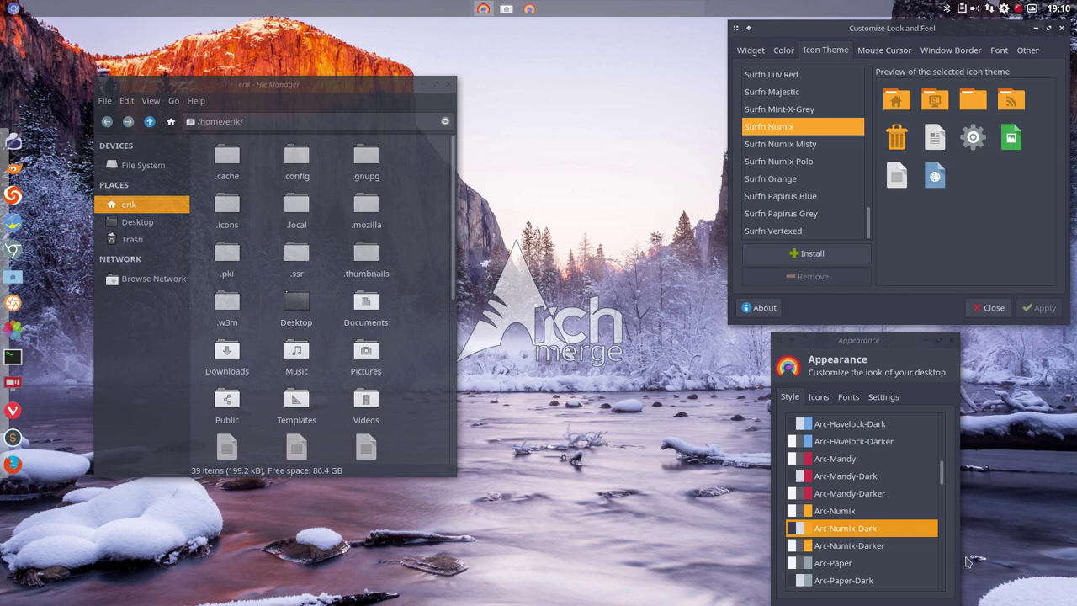
scroll(401, 349, down, 1)
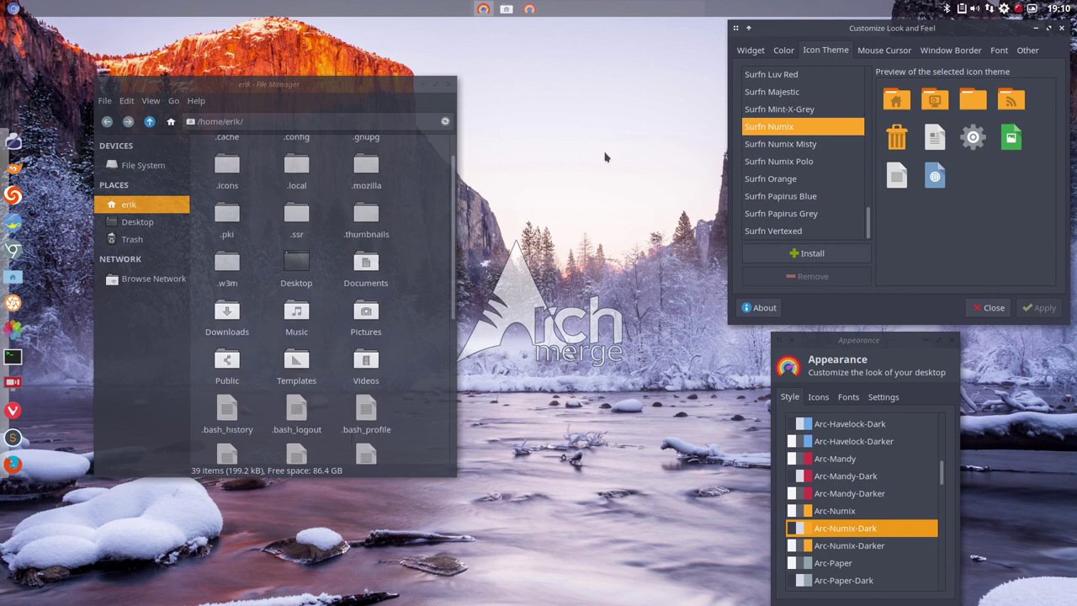
right_click(605, 158)
mouse_move(658, 159)
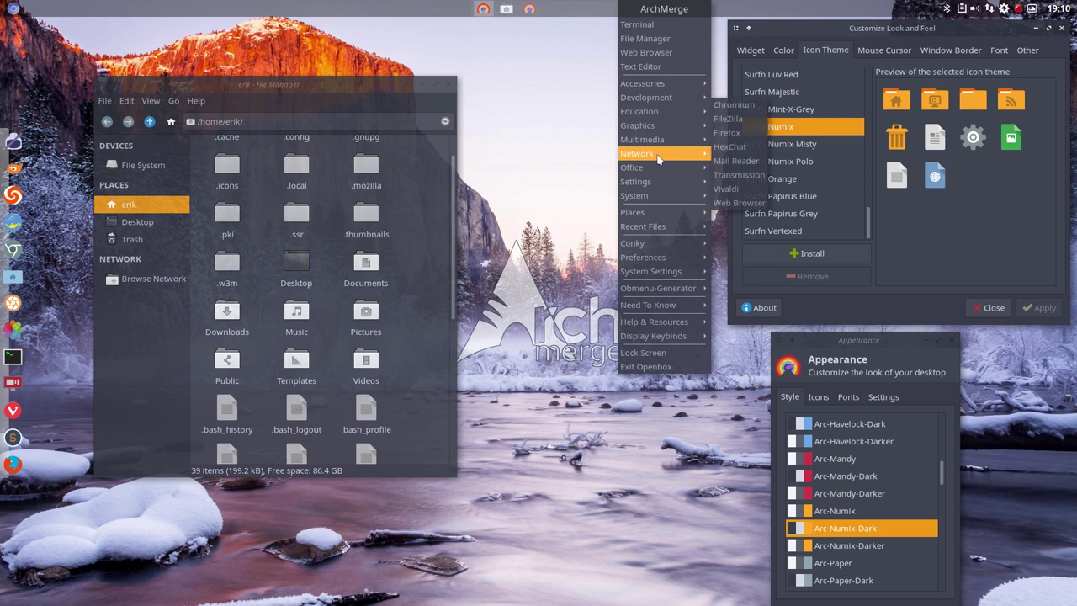
Step: In Xfce4 Appearance's Icons list, apply Surfn Numix Polo then Surfn Numix, and check the file manager
click(828, 408)
click(815, 400)
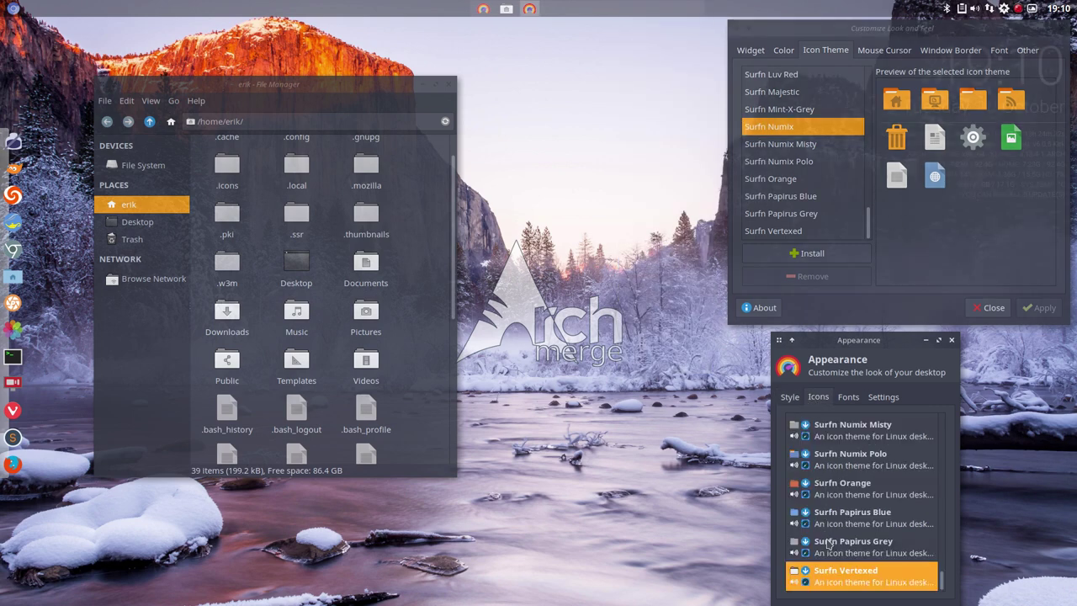
click(408, 244)
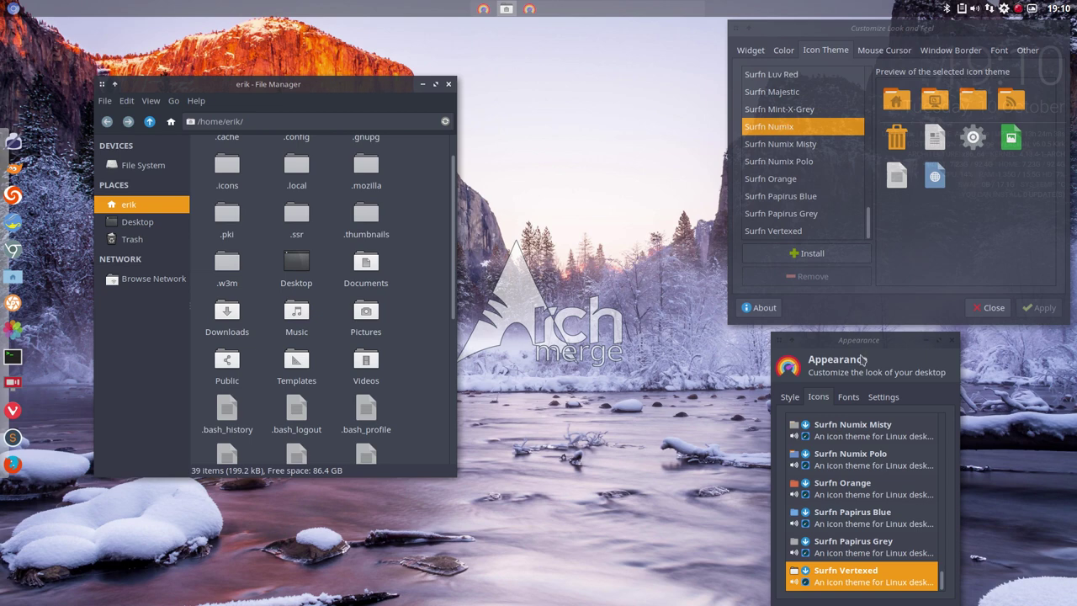
click(854, 459)
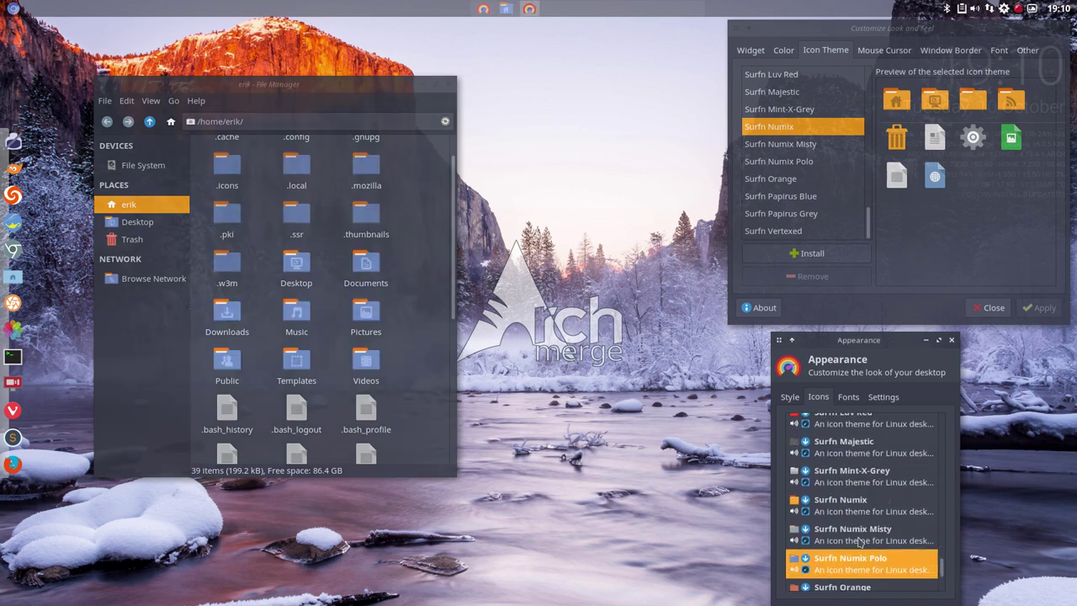
click(855, 509)
click(408, 340)
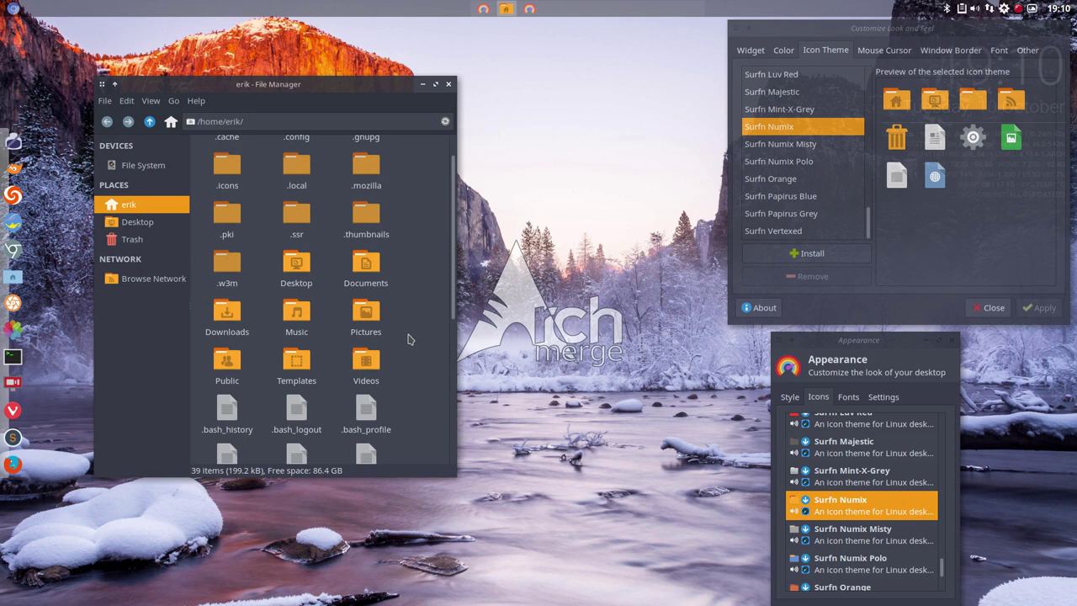
Step: Compare the orange folders in the file manager, then show LXAppearance's Mouse Cursor settings
click(848, 342)
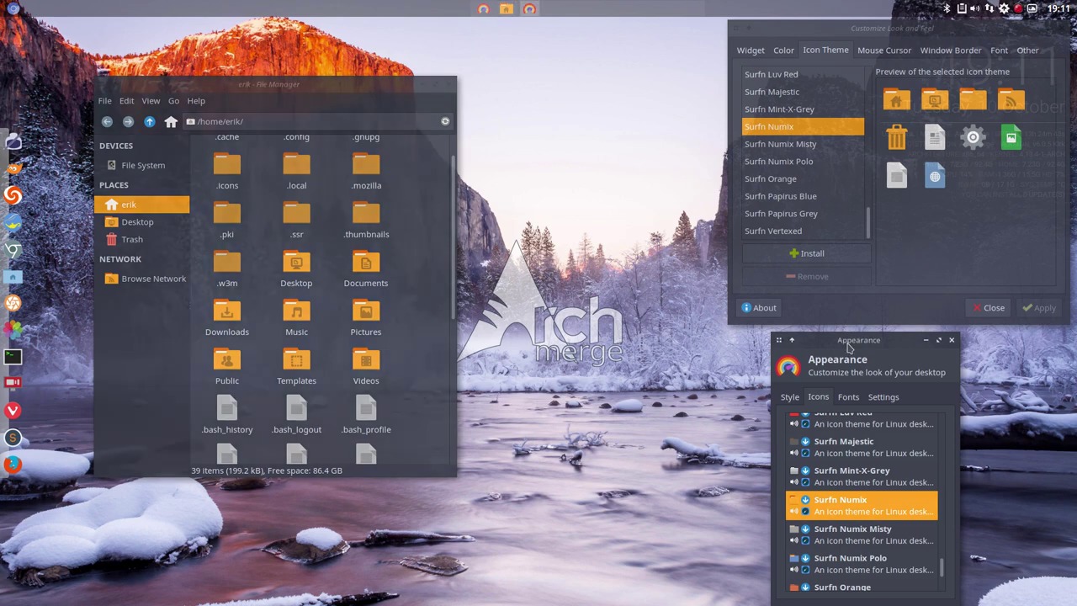
click(424, 249)
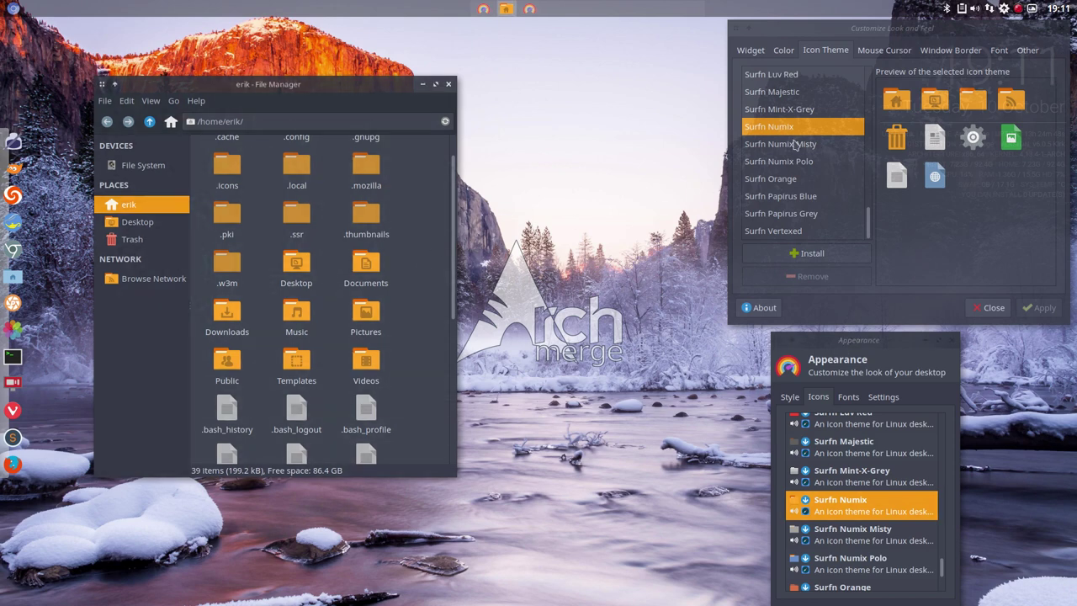
right_click(663, 128)
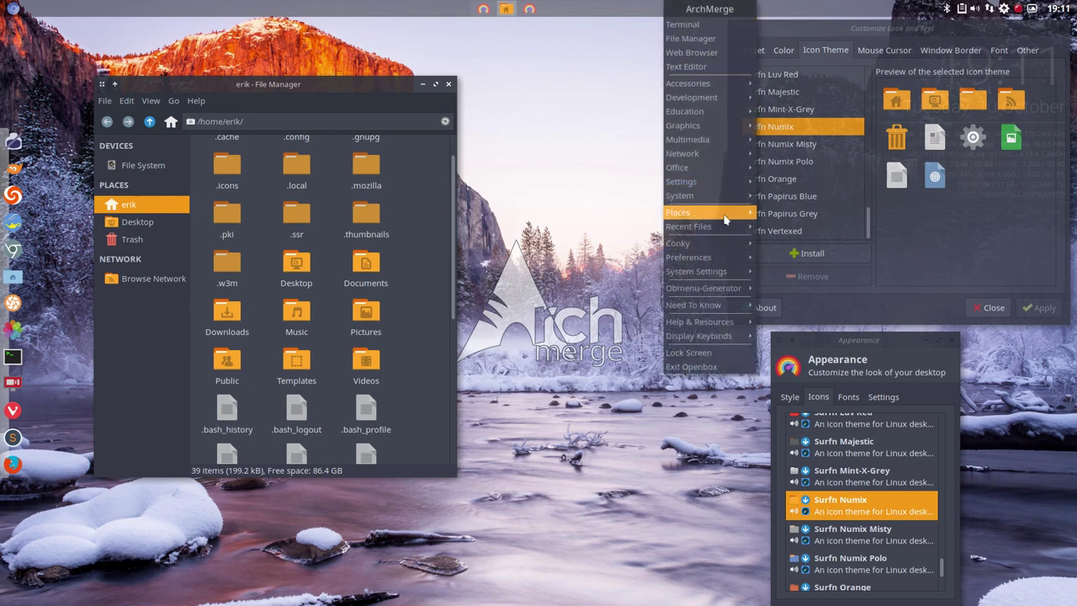
click(921, 69)
click(883, 50)
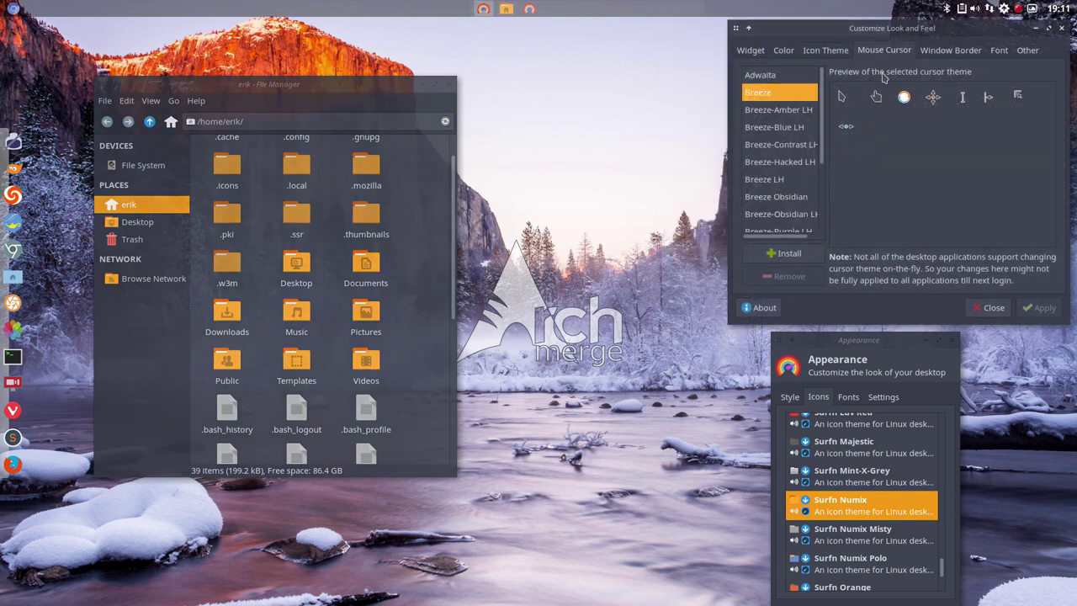
Step: Review the Xfce4 Appearance Fonts and Settings (toolbar and menu) tabs
right_click(643, 123)
mouse_move(679, 126)
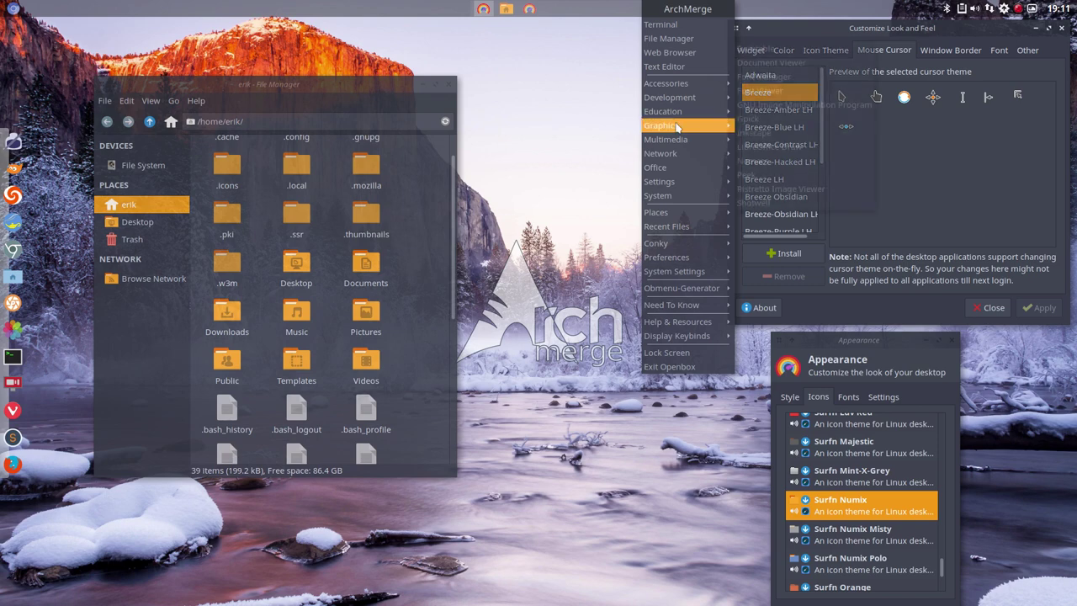
click(795, 191)
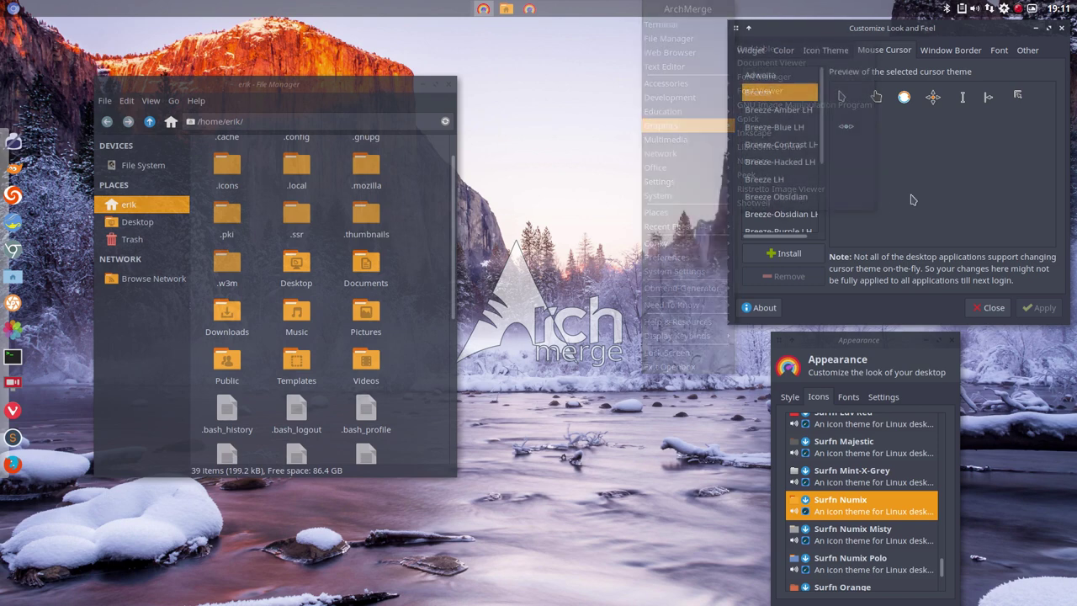
click(854, 404)
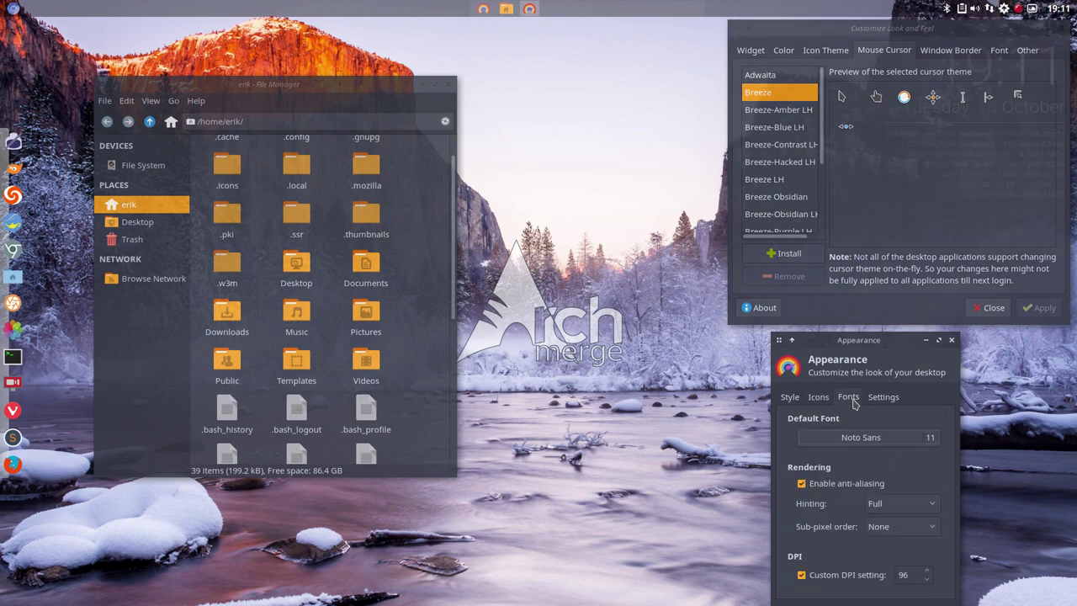
click(896, 402)
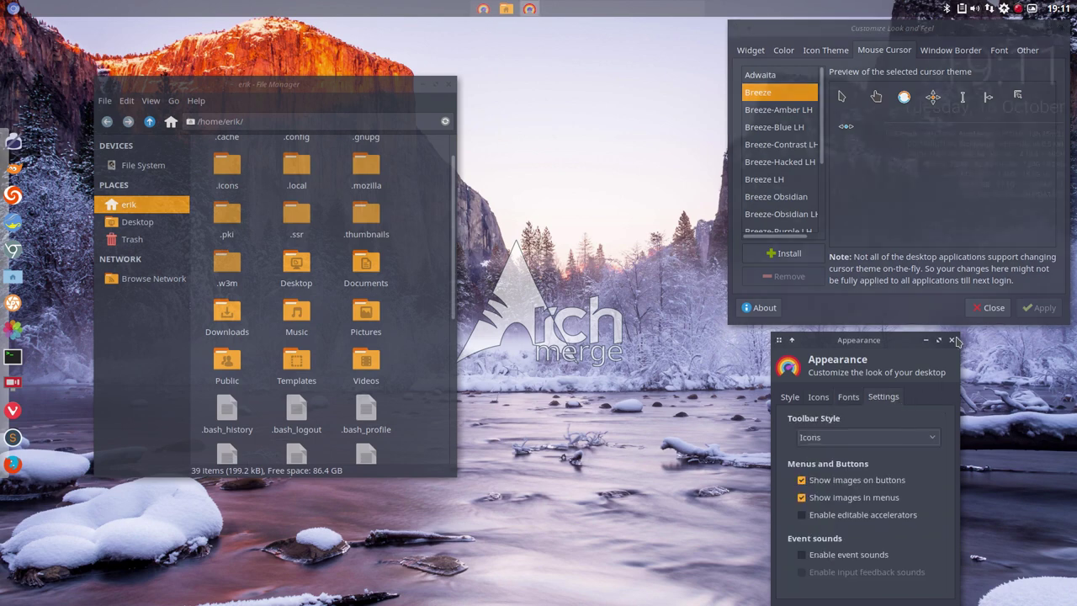
Step: Close the Appearance and Customize Look and Feel windows
drag(900, 343, 538, 186)
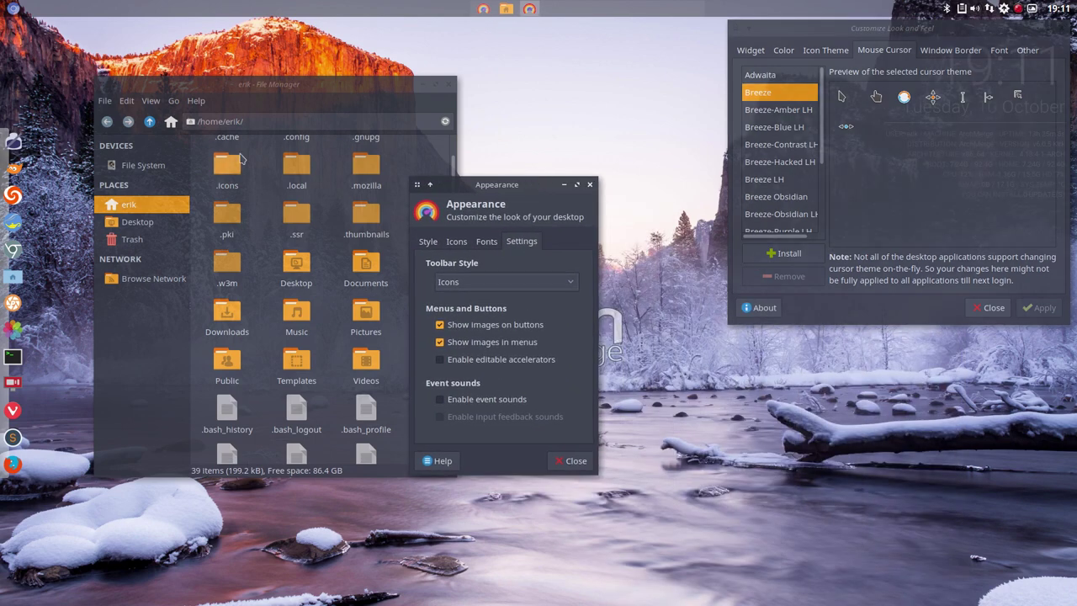
click(590, 184)
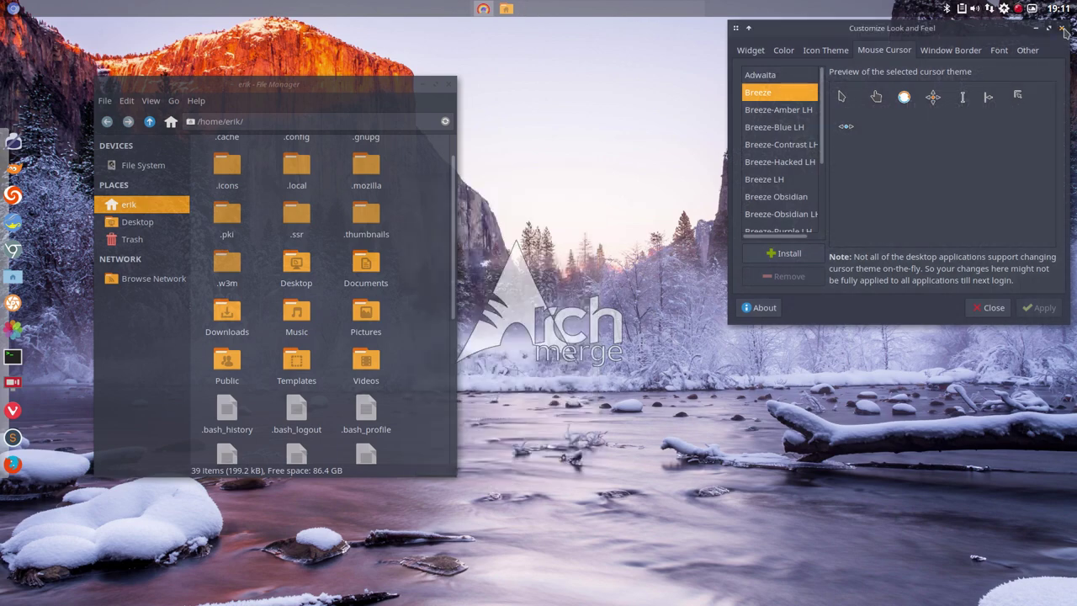
click(1065, 29)
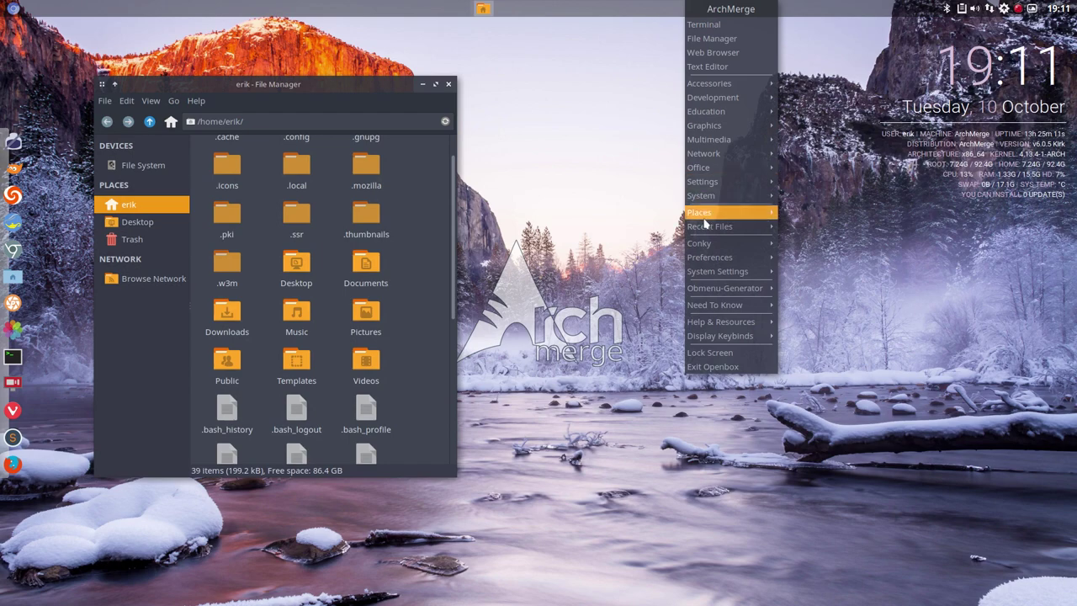
Step: Open /etc/slim.conf in Geany via Slim Appearance, entering the administrator password
mouse_move(725, 256)
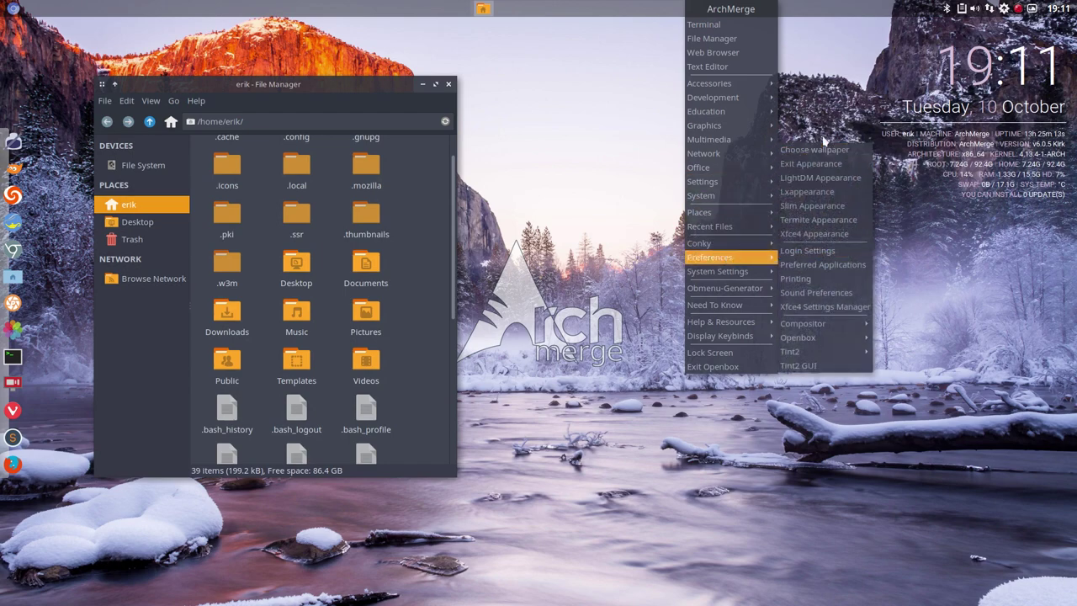
click(826, 210)
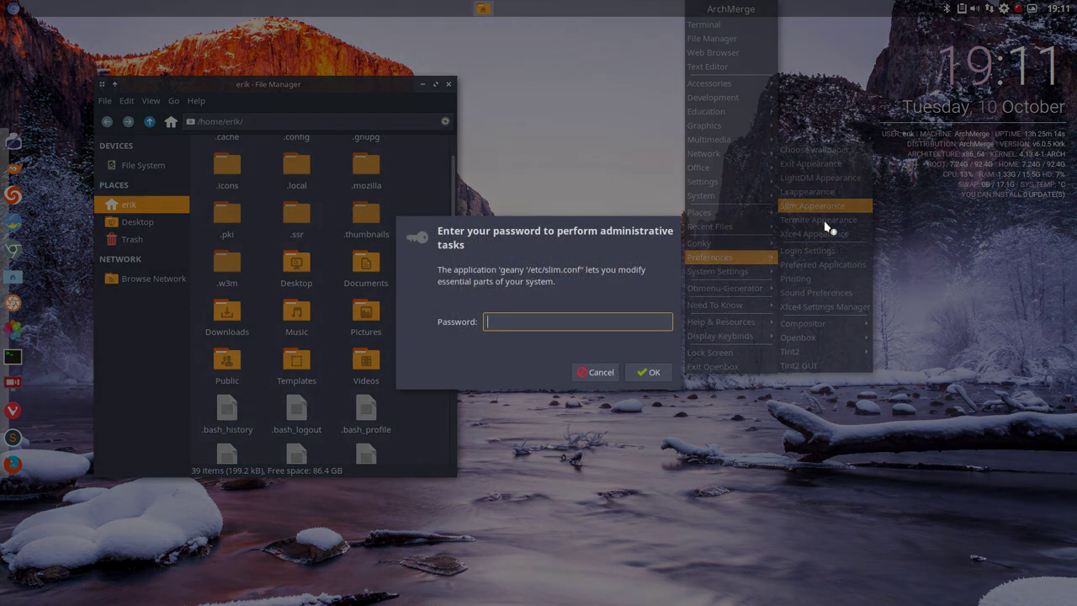
text(••••••)
key(Return)
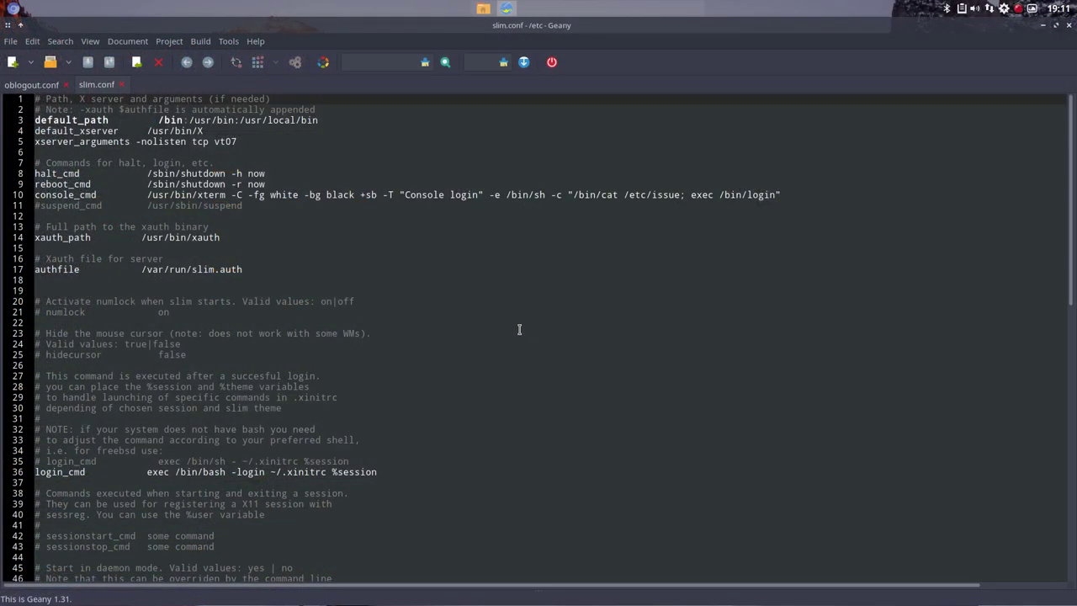
Step: Scroll to line 94 and select the active current_theme value archmerge_transfer
scroll(311, 340, down, 1)
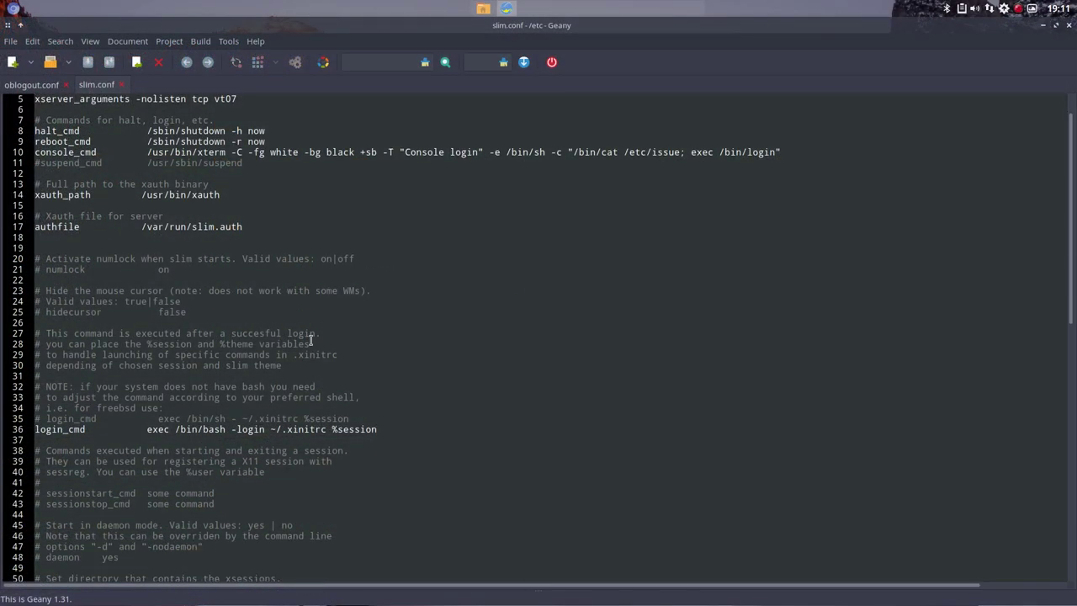
scroll(311, 339, down, 15)
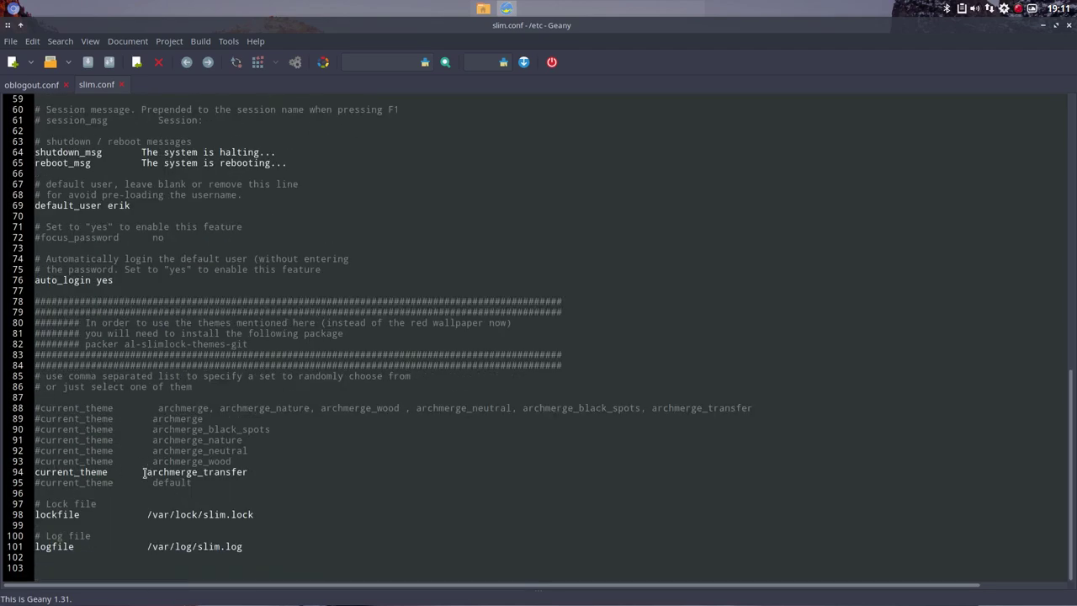
drag(143, 471, 249, 472)
click(279, 478)
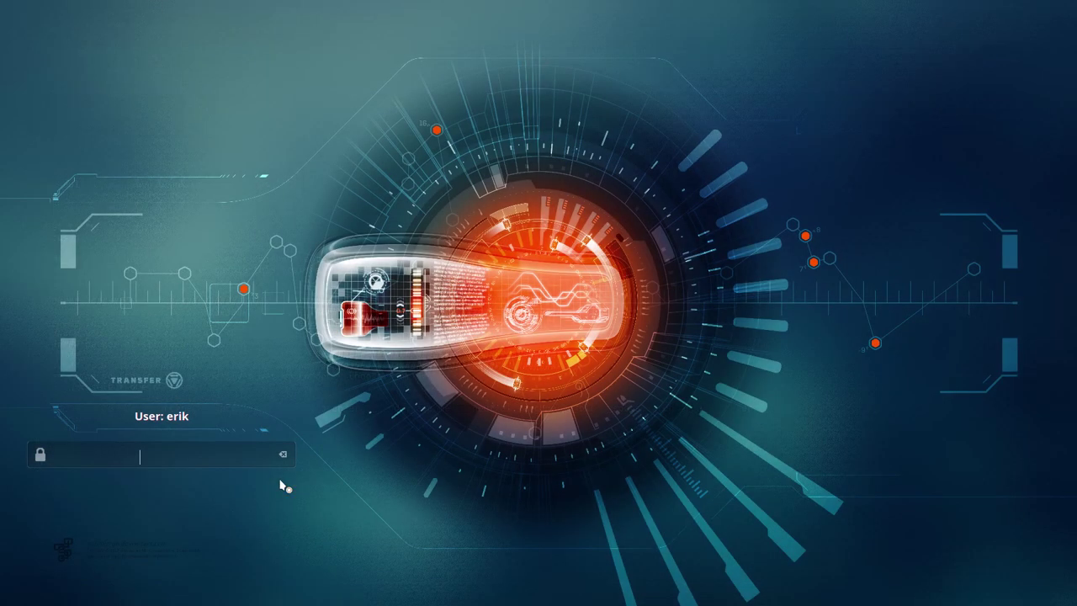
Step: Make archmerge_wood the active theme by uncommenting line 93, commenting line 94, and saving slim.conf
text(erik)
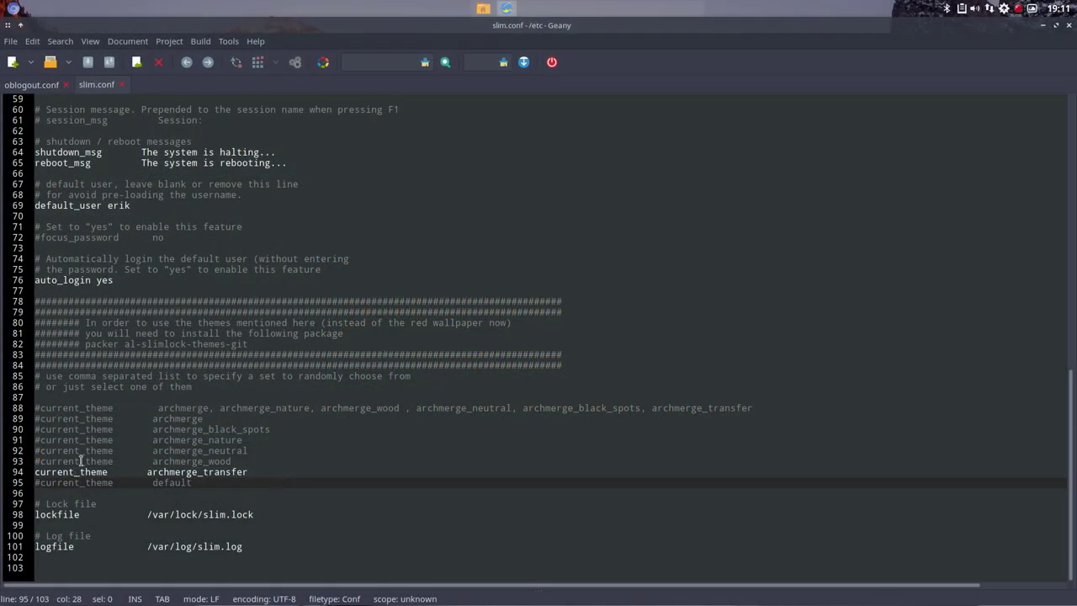
click(164, 461)
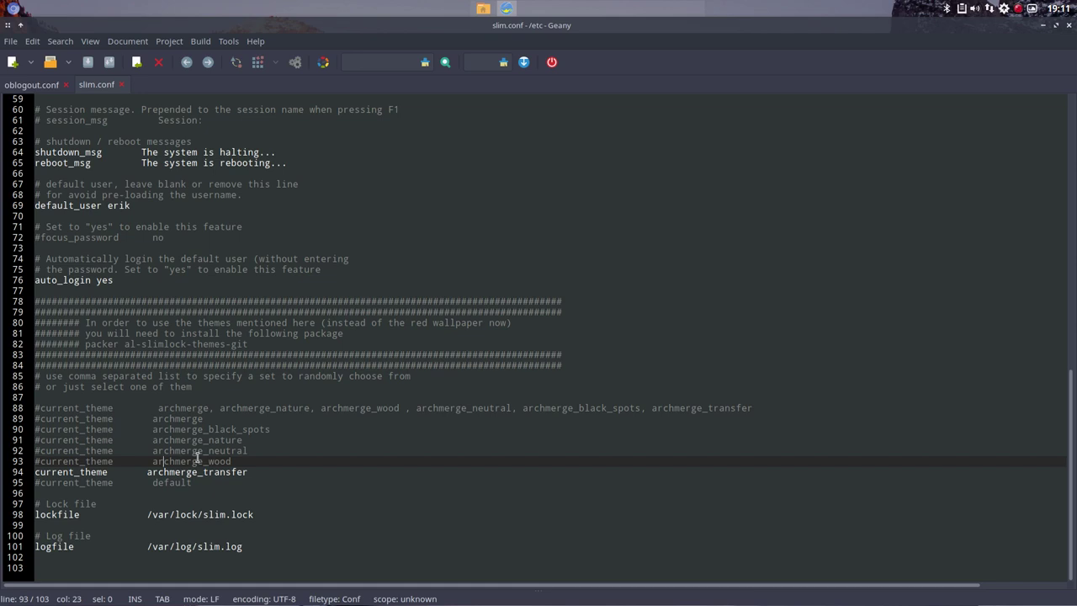
click(37, 461)
key(BackSpace)
key(Down)
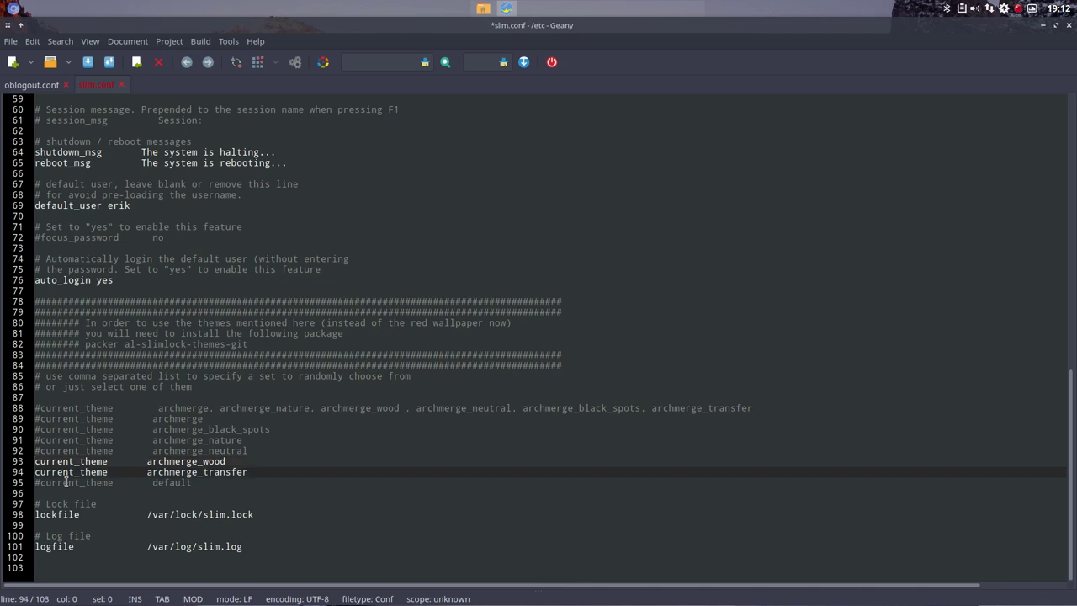
text(#)
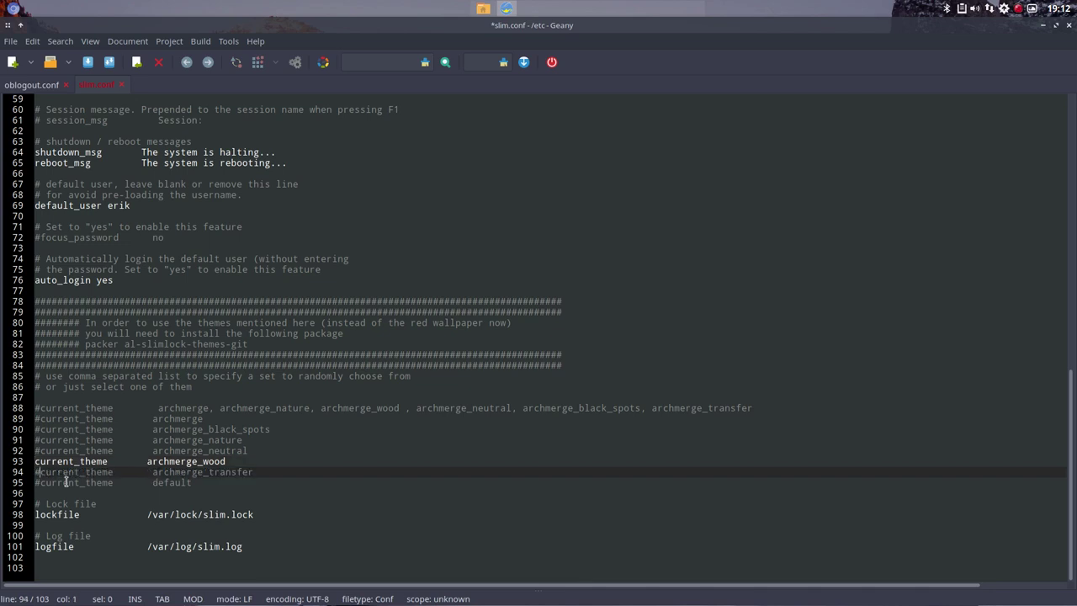
key(ctrl+s)
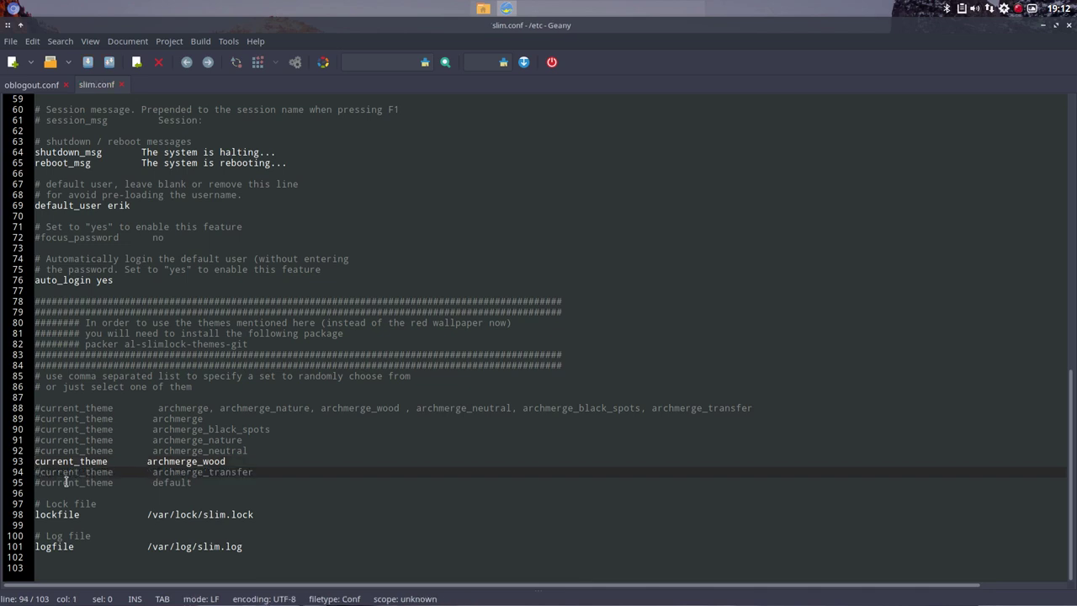
Step: Lock the screen to preview the archmerge_wood theme, unlock, close Geany and bring up the desktop menu
key(ctrl+alt+l)
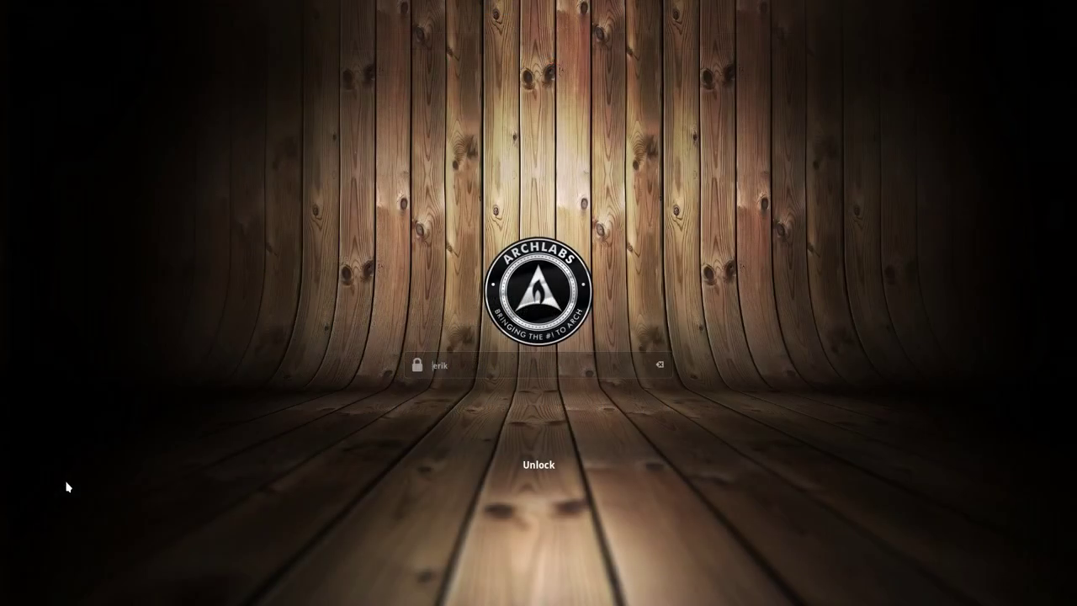
key(Return)
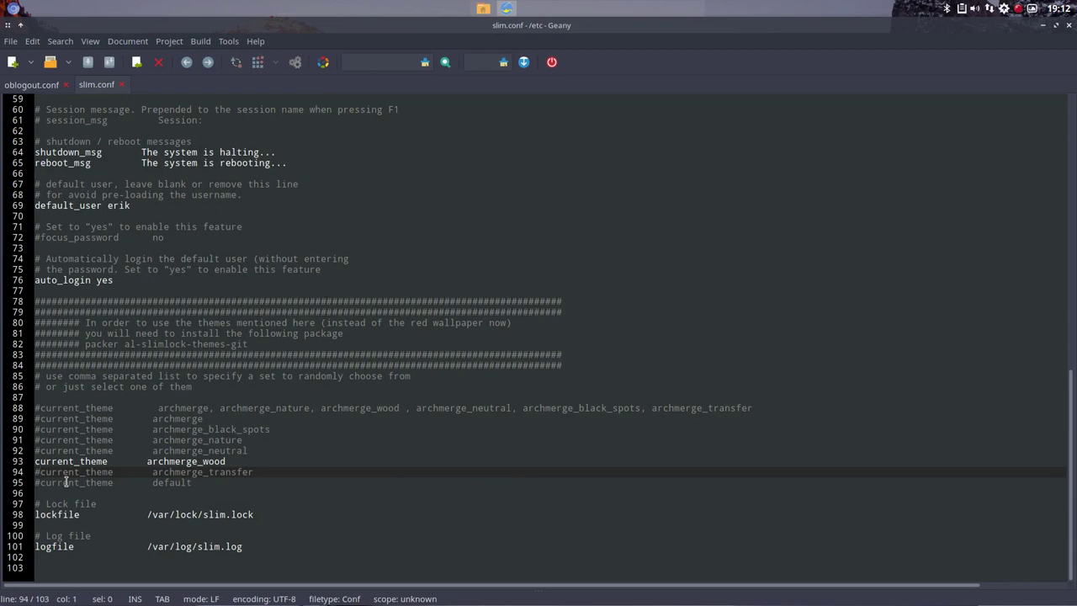
click(1067, 25)
right_click(671, 20)
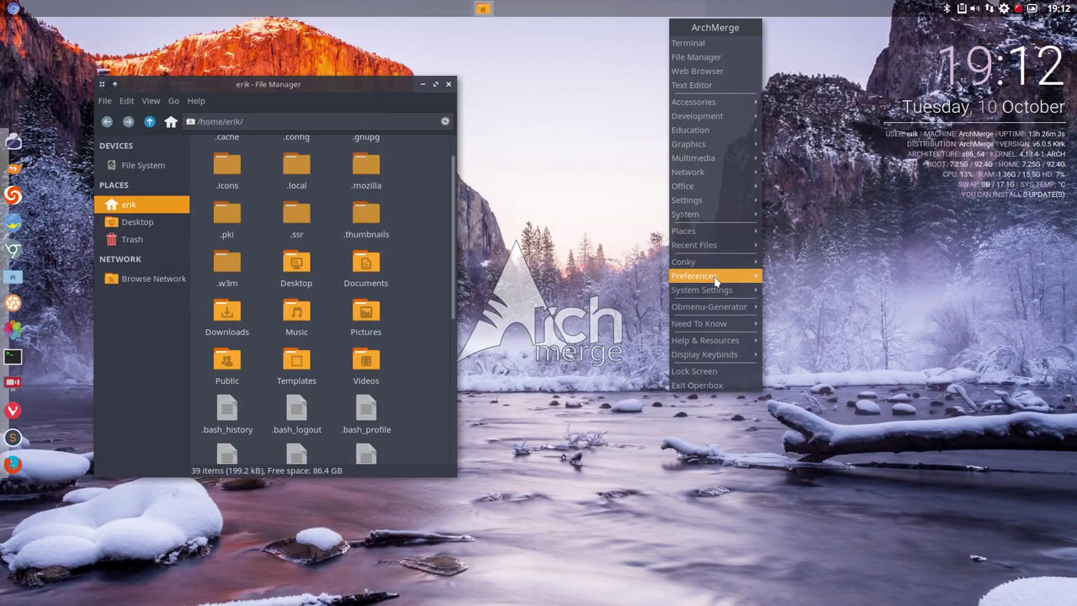
Step: Open the termite config via Preferences > Termite Appearance and launch a termite window beside it
mouse_move(716, 280)
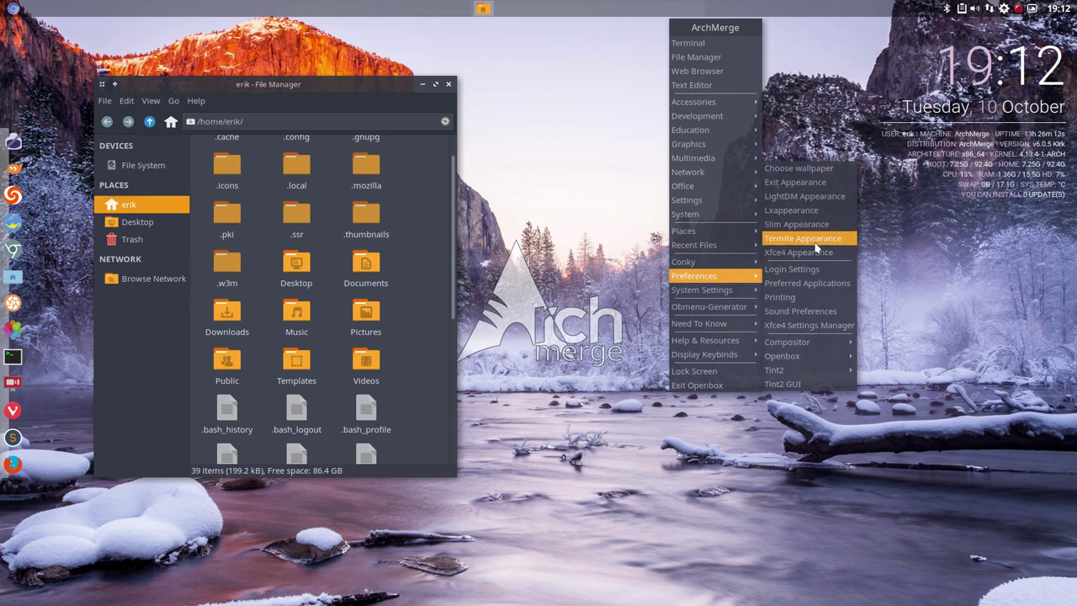
click(824, 244)
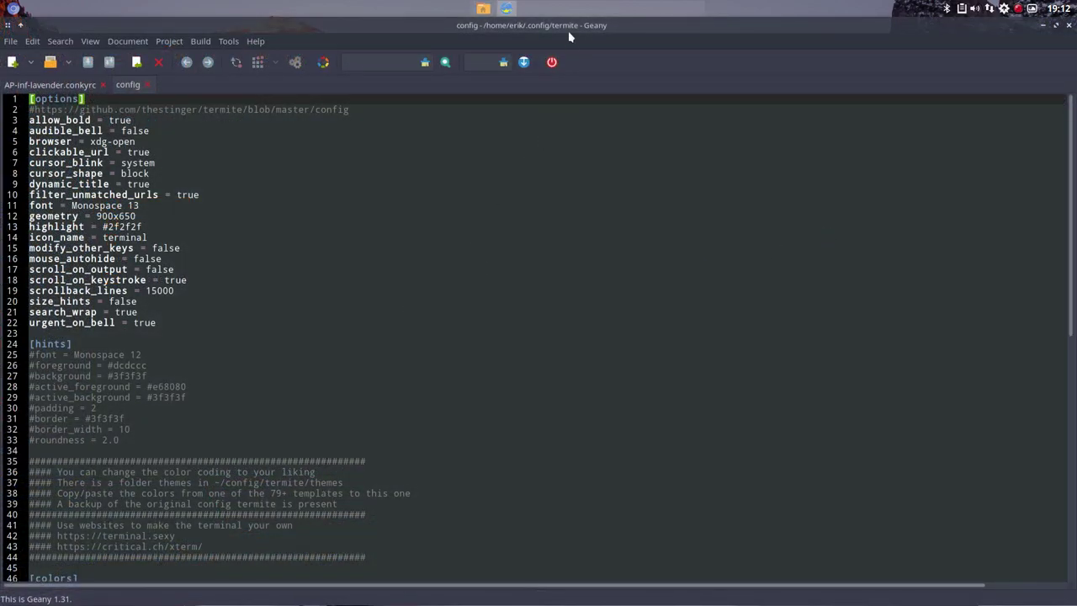
key(ctrl+alt+t)
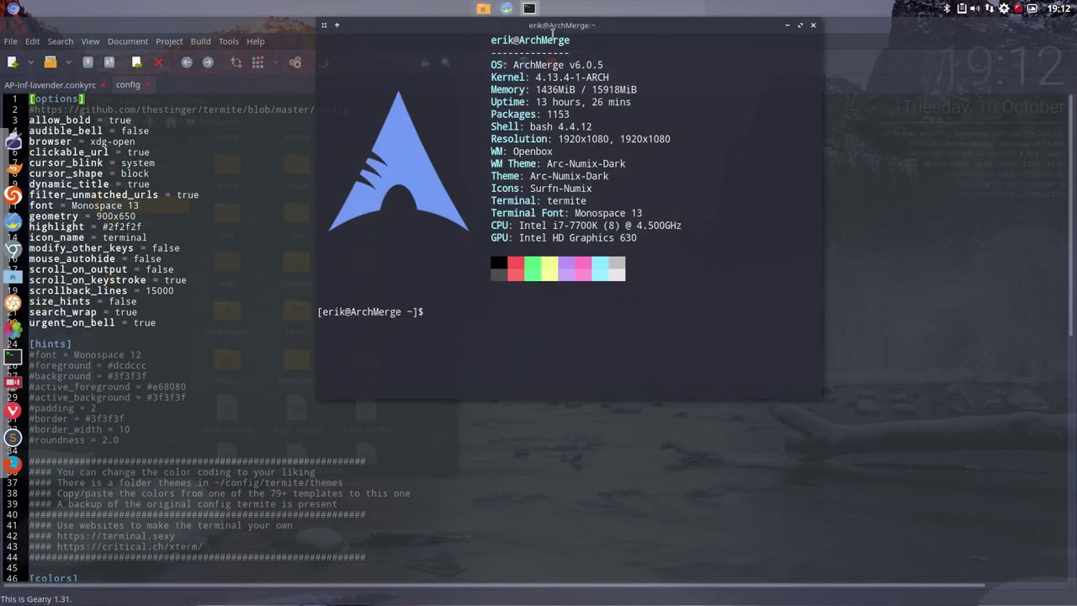
drag(569, 32, 694, 106)
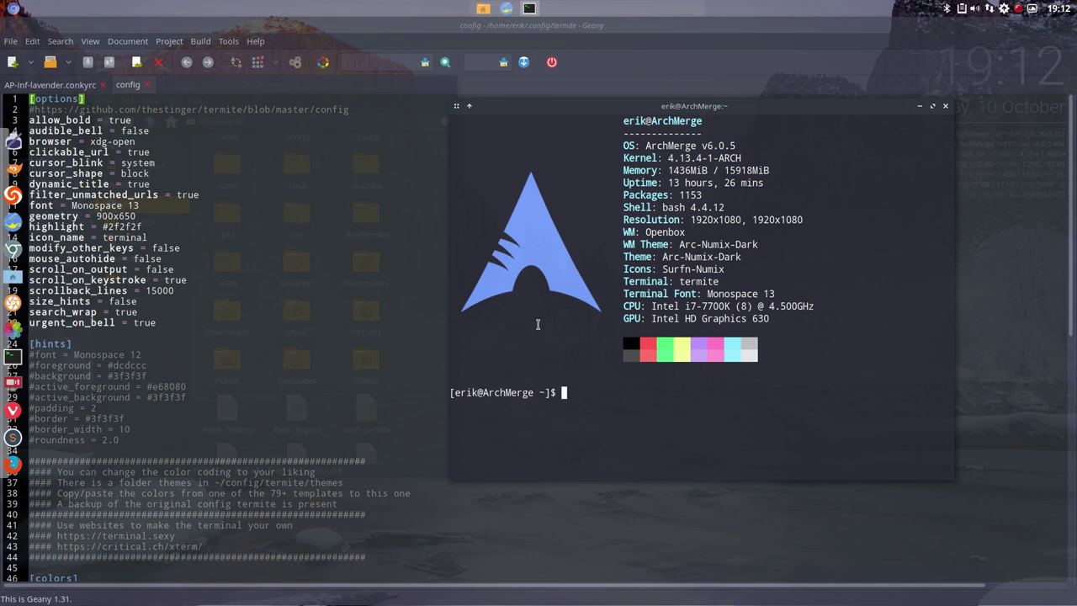
scroll(231, 277, down, 15)
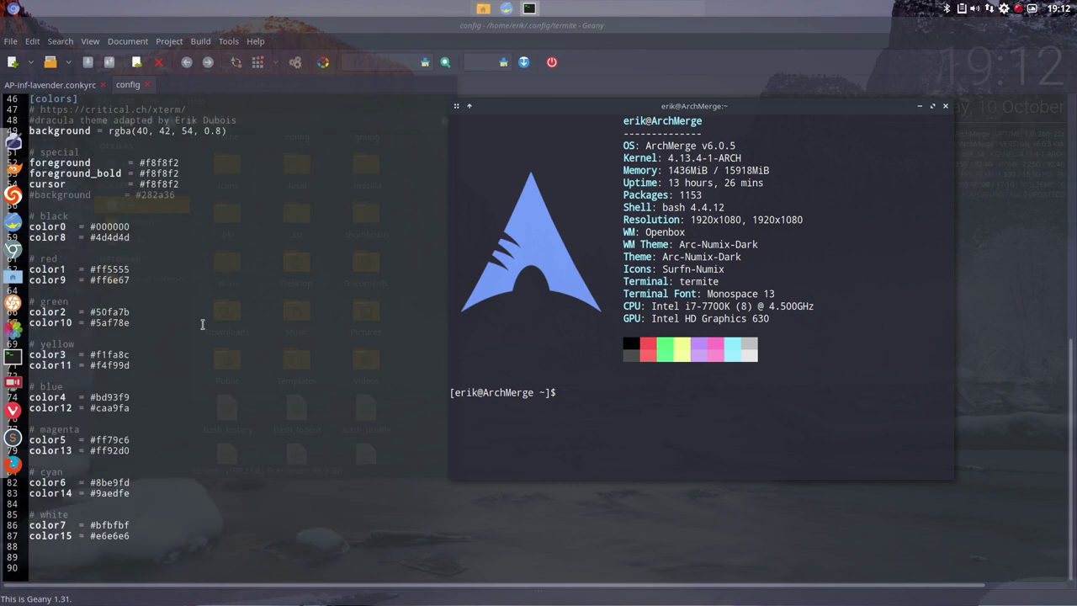
Step: Select the [colors] section, lines 46–87, in Geany, then minimize the editor
click(202, 365)
drag(140, 546, 33, 98)
scroll(242, 276, up, 3)
scroll(248, 265, down, 3)
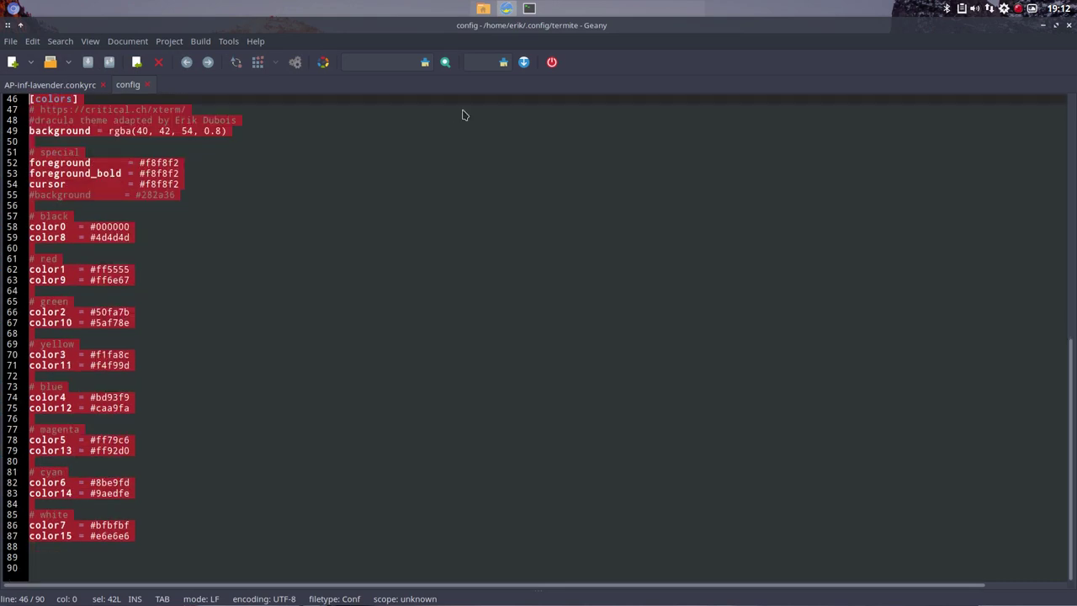
click(1047, 27)
scroll(281, 234, up, 1)
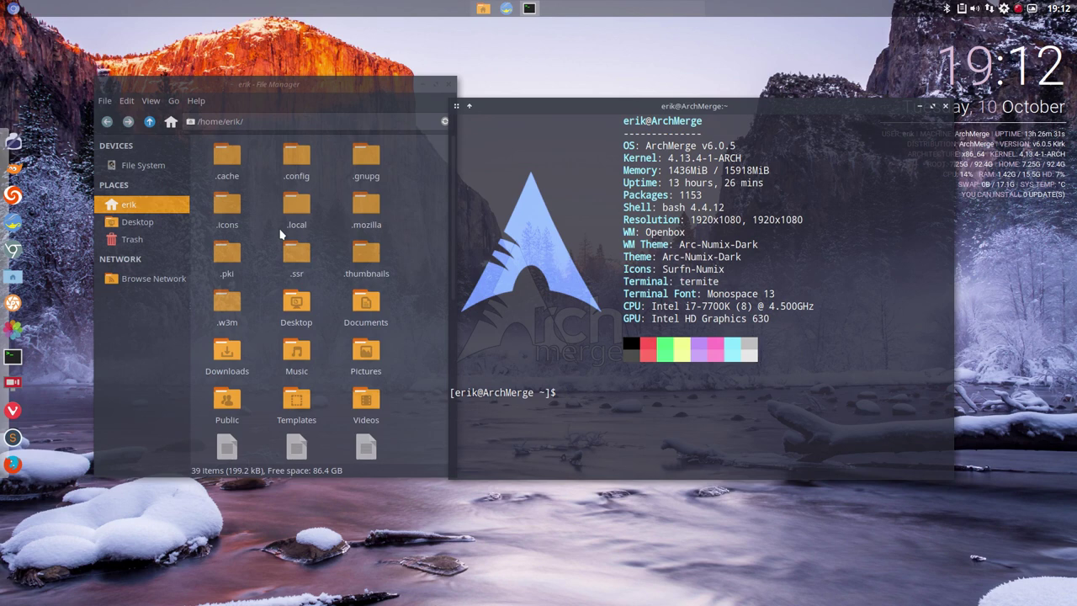
Step: Browse into .config/termite/themes in a maximized Thunar and open base16-brewer.config
double_click(295, 159)
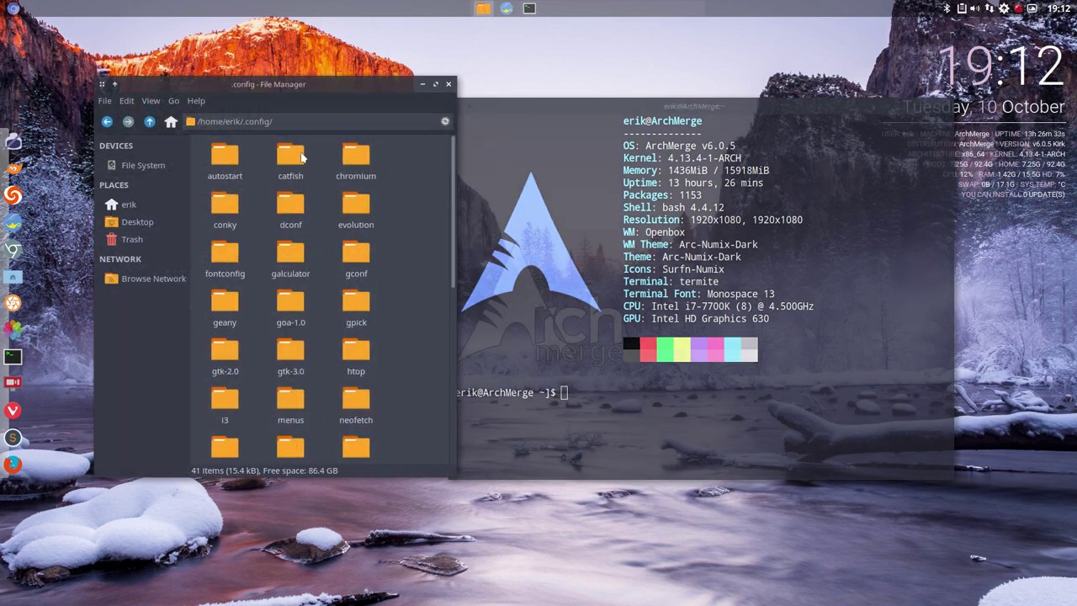
double_click(387, 84)
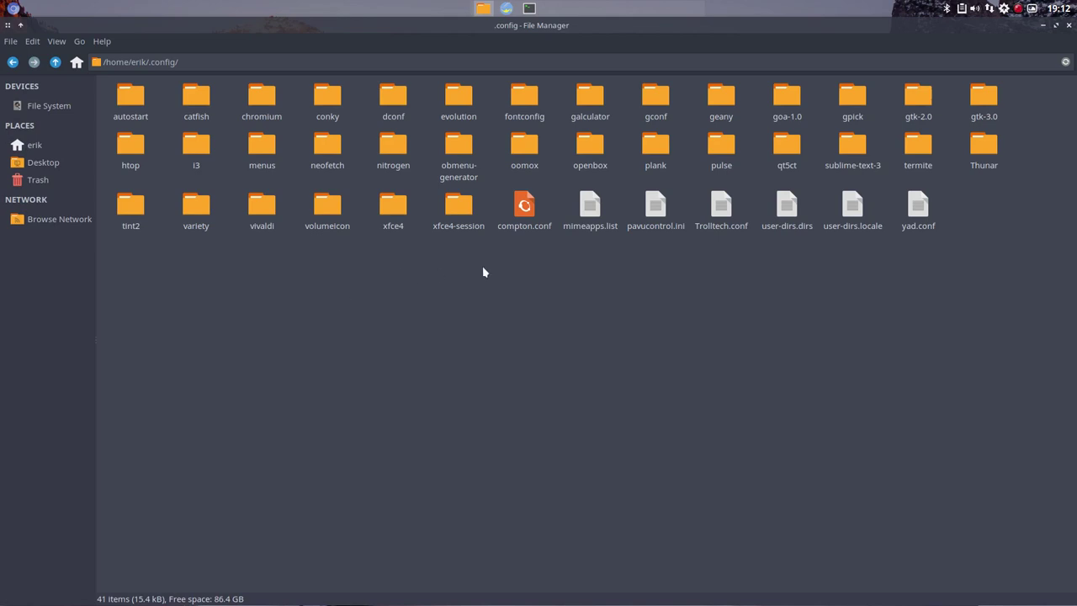
double_click(918, 148)
double_click(129, 97)
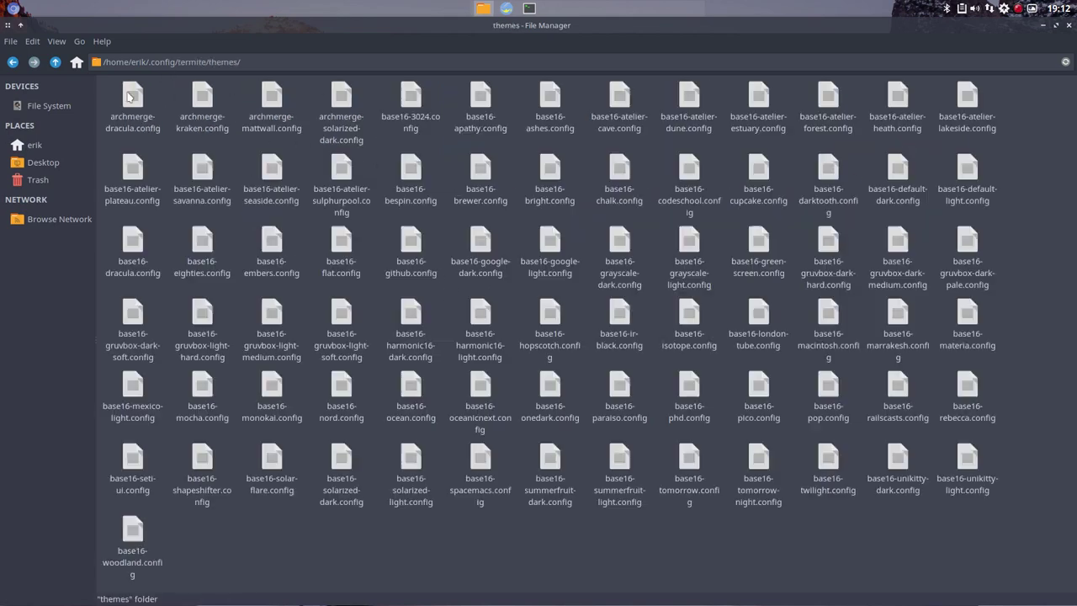
click(261, 194)
key(ctrl+a)
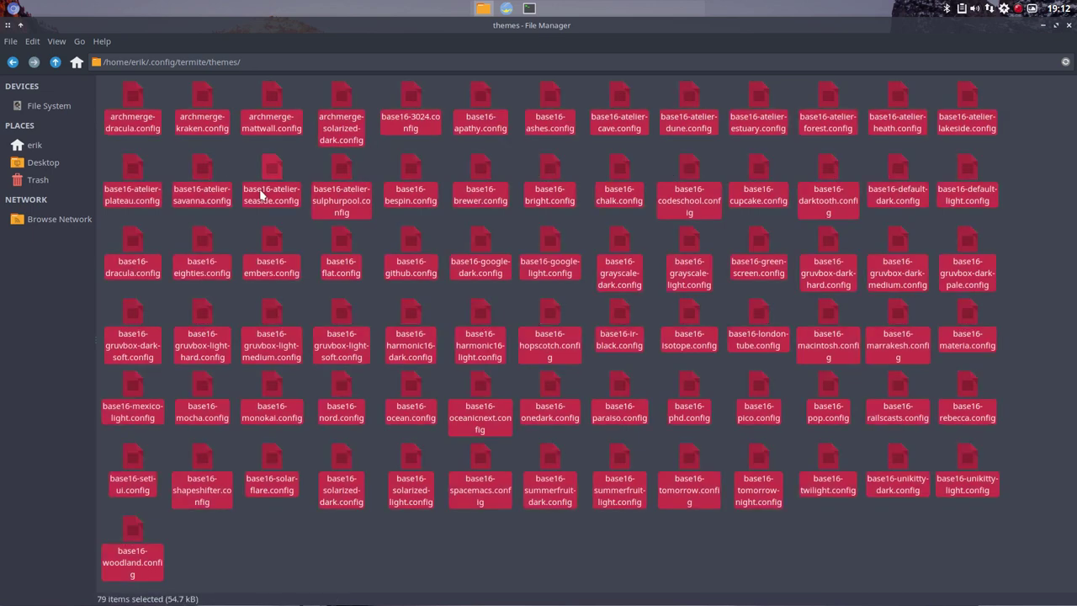
click(226, 540)
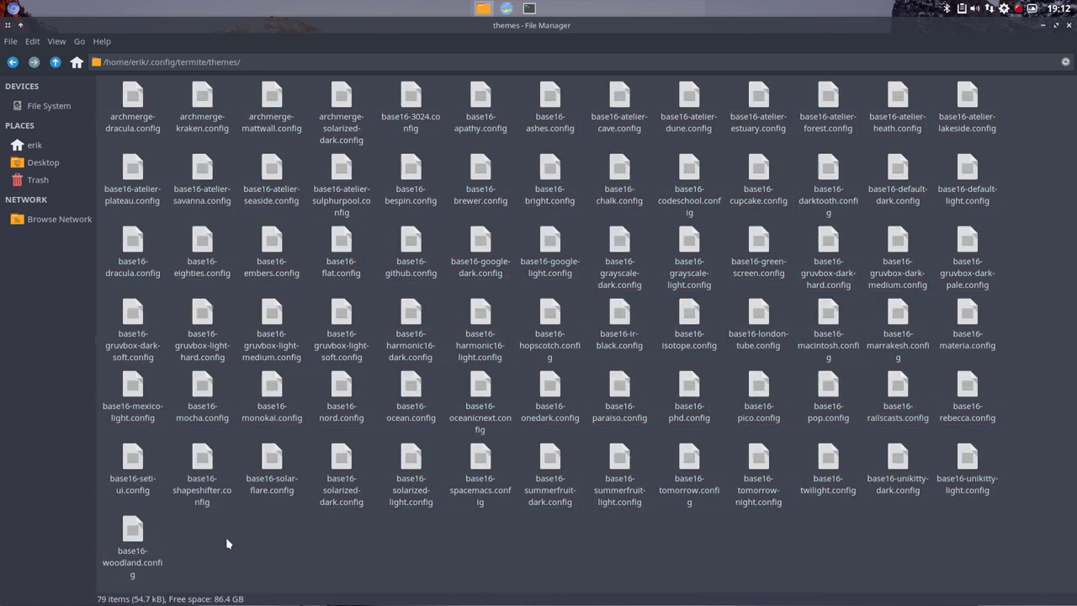
double_click(484, 174)
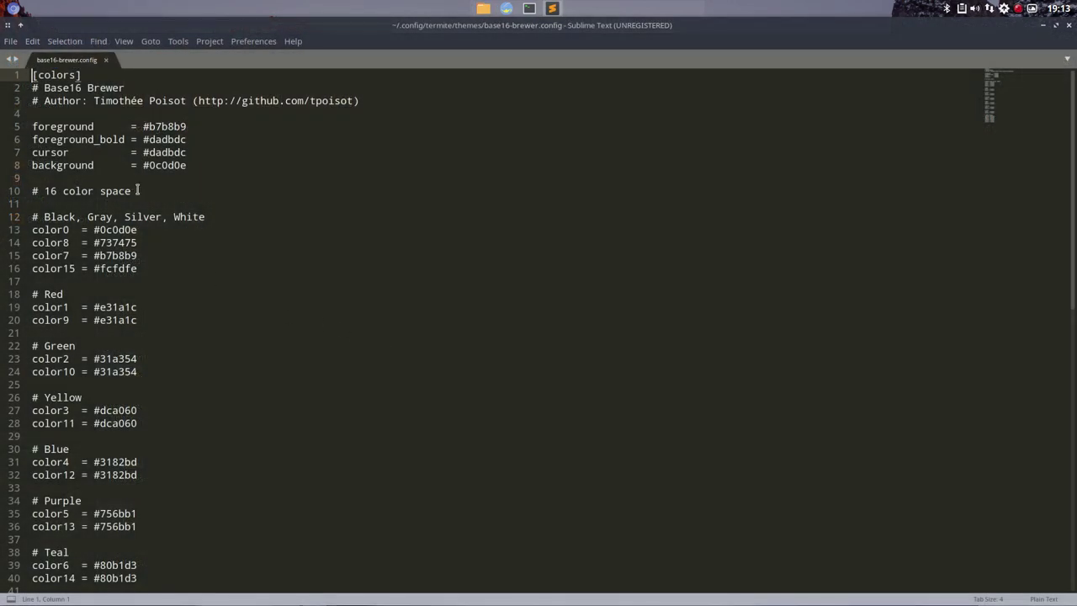
Step: Copy all of base16-brewer.config, close it, and open termite's config file from the termite folder
key(ctrl+a)
key(ctrl+c)
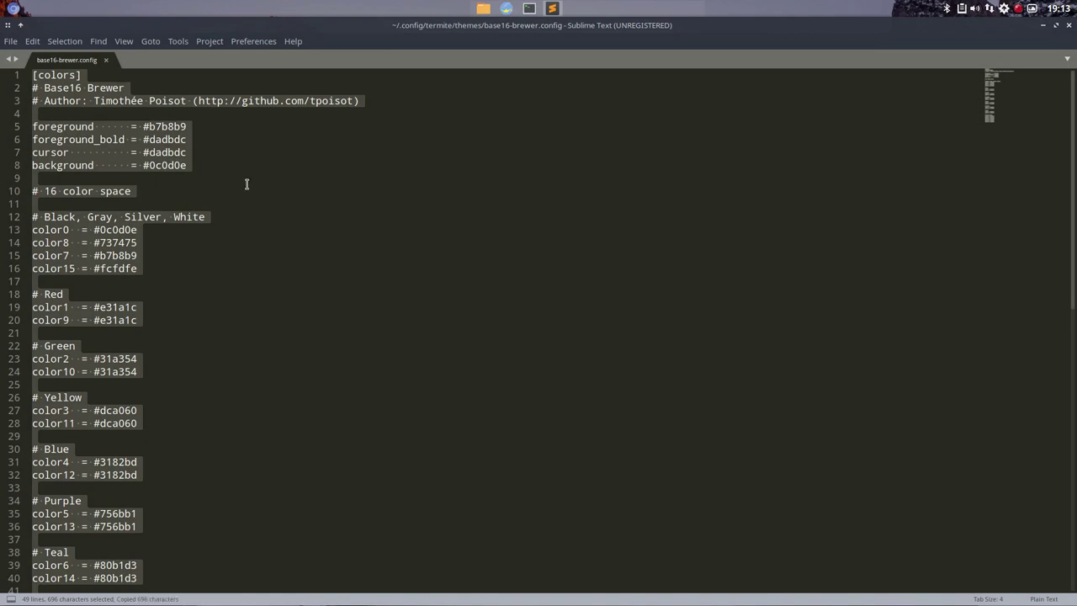
click(1042, 28)
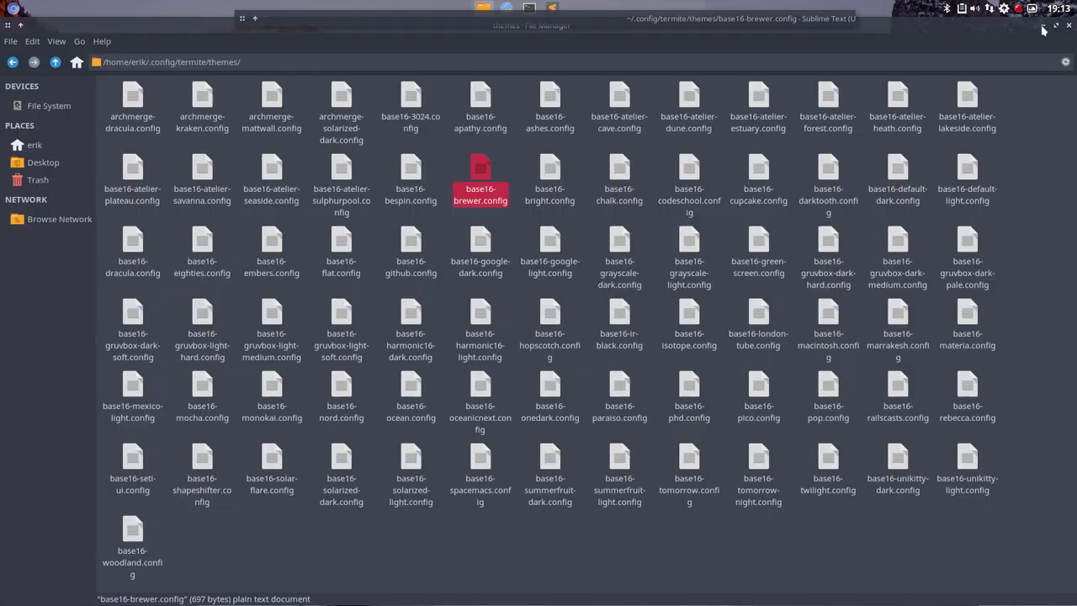
click(60, 64)
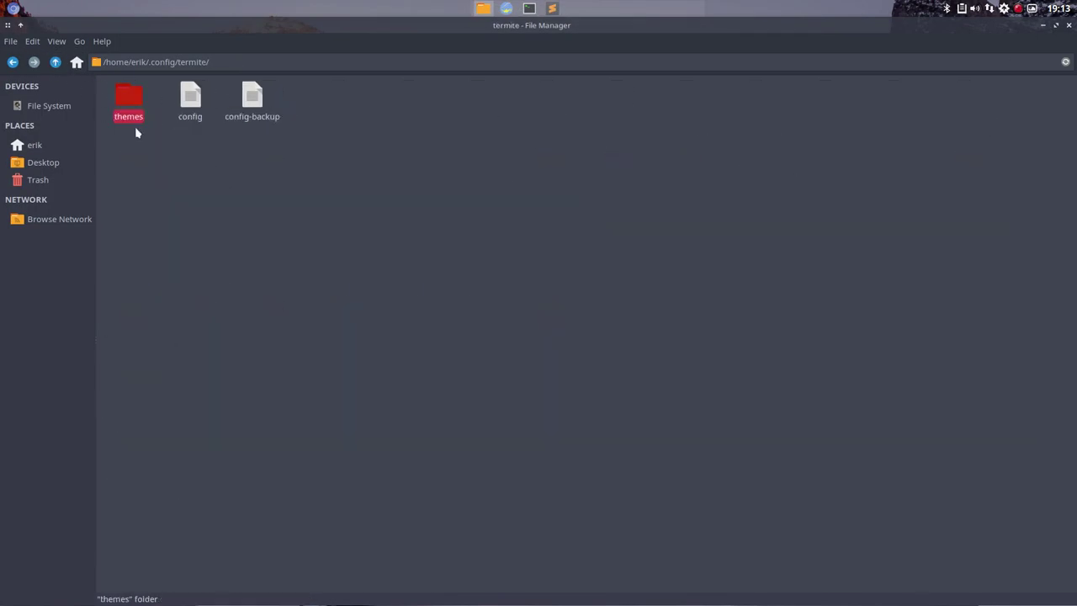
click(189, 101)
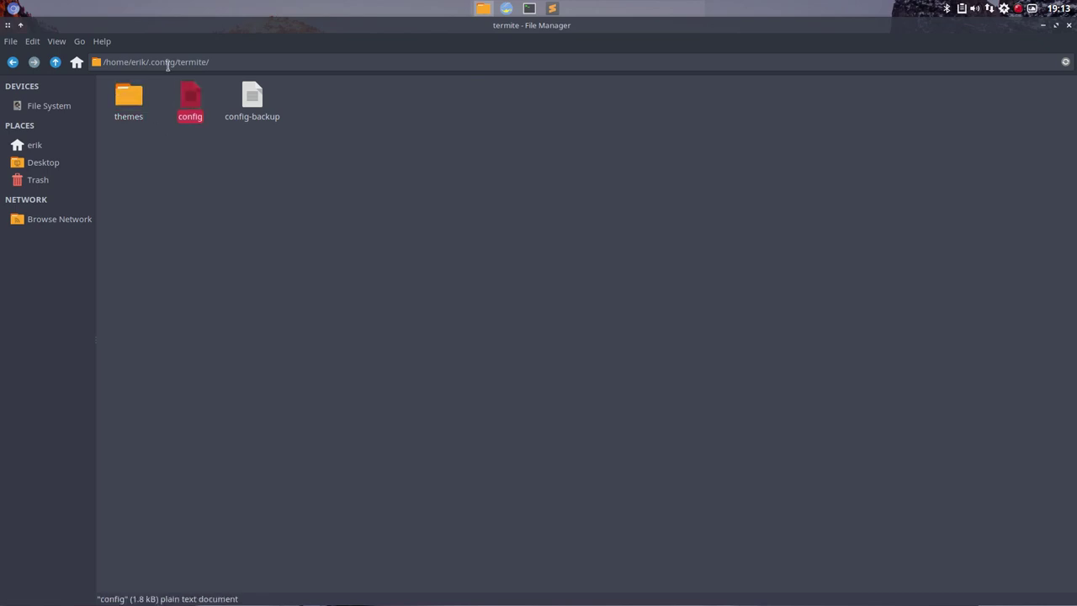
click(250, 103)
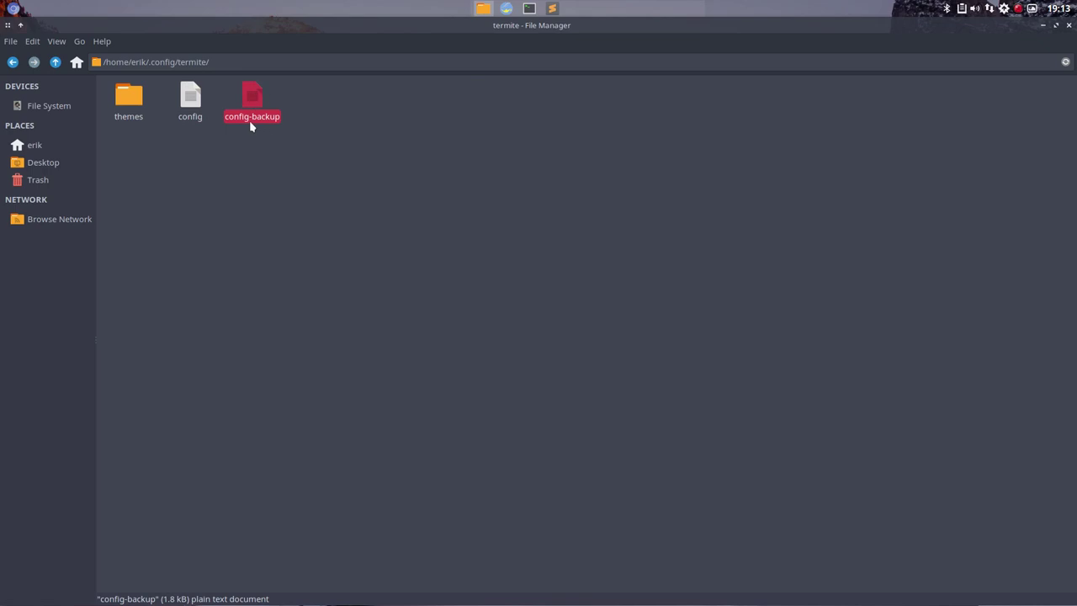
double_click(190, 99)
Step: Paste the Brewer colours over the old [colors] block, save, and preview them in a new terminal
scroll(200, 216, down, 20)
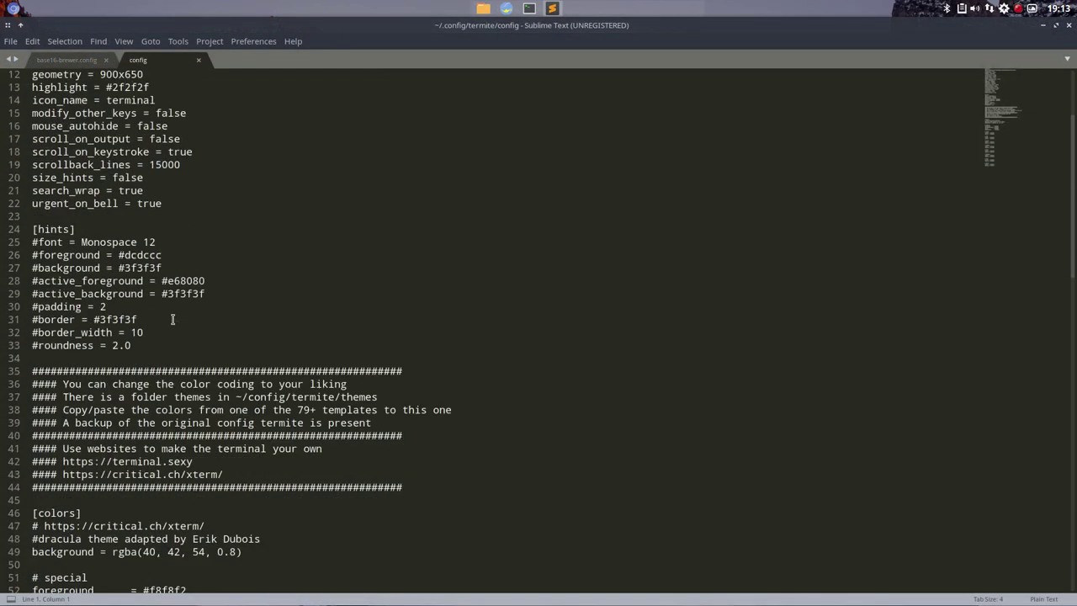
scroll(175, 332, down, 2)
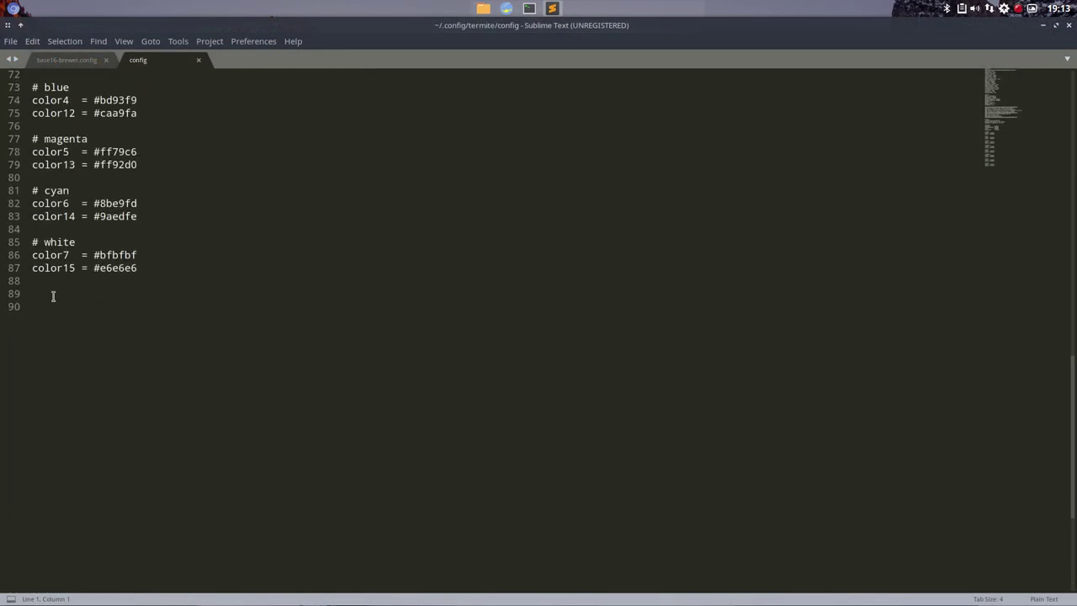
drag(53, 296, 27, 203)
scroll(13, 182, up, 7)
scroll(28, 182, up, 6)
key(ctrl+v)
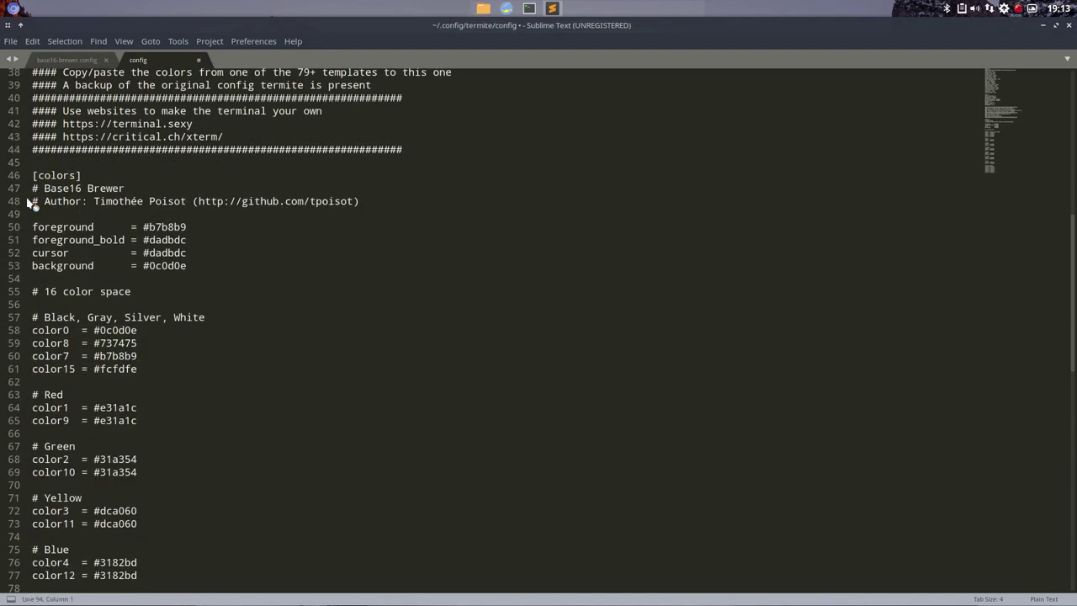
scroll(202, 290, up, 7)
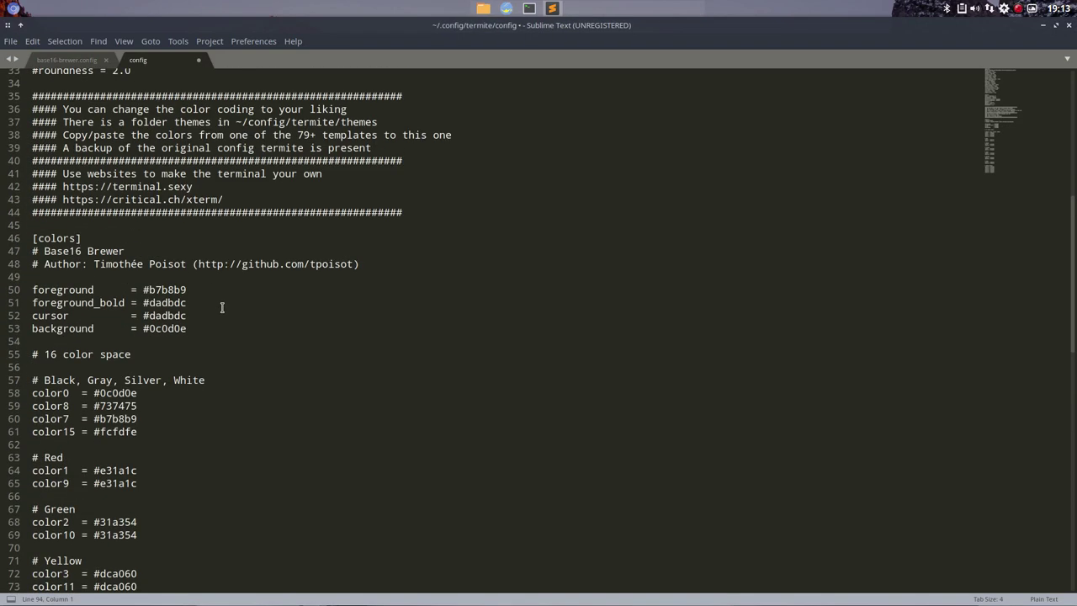
key(ctrl+s)
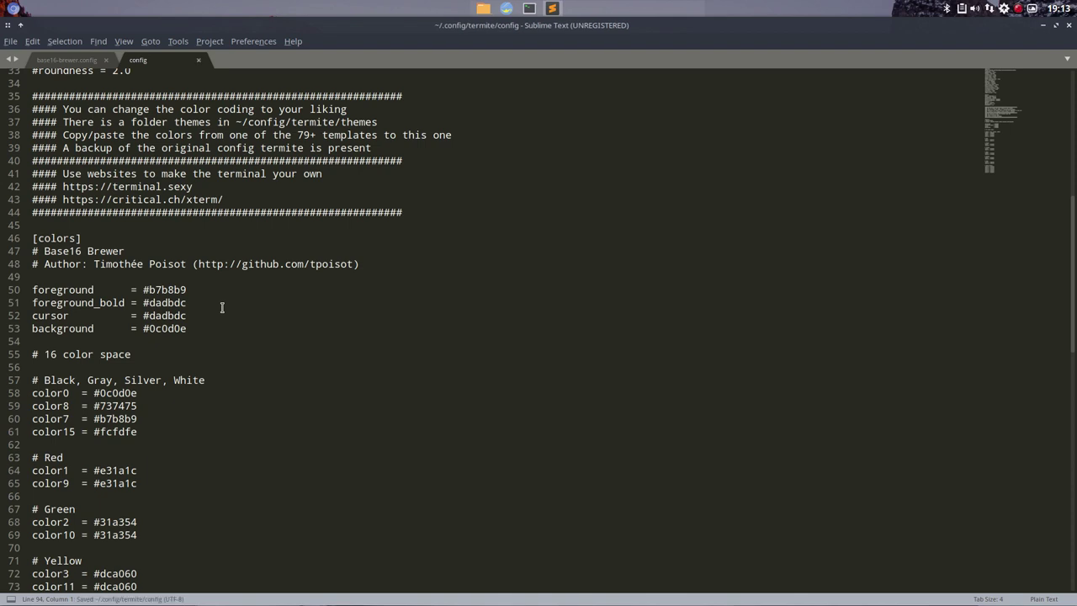
key(ctrl+alt+t)
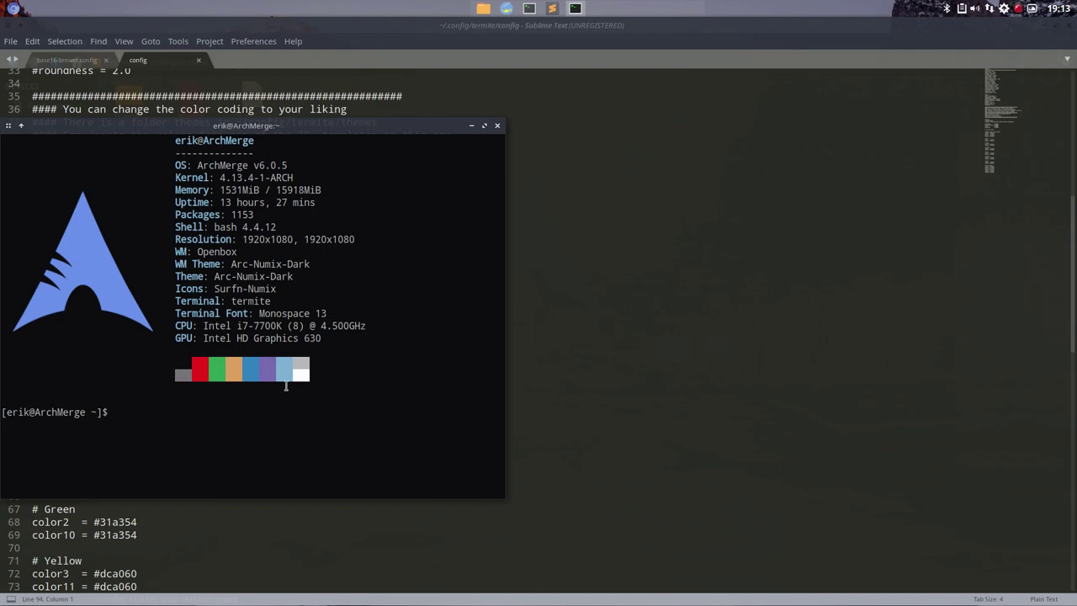
click(497, 127)
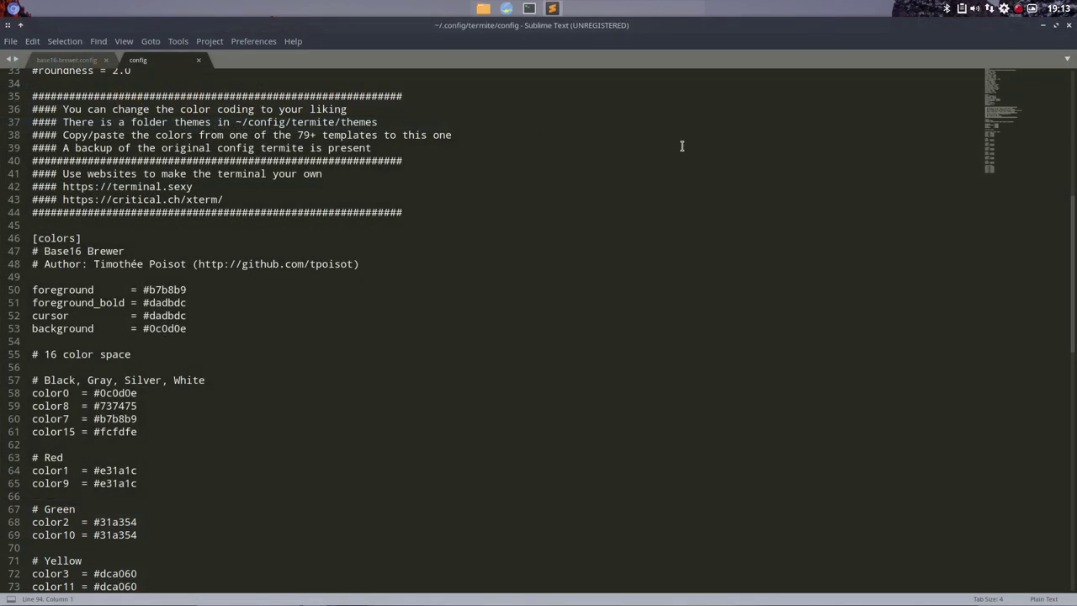
Step: Close the config editor, the termite folder window and the old terminals, checking the Brewer palette in fresh termite windows
click(1069, 26)
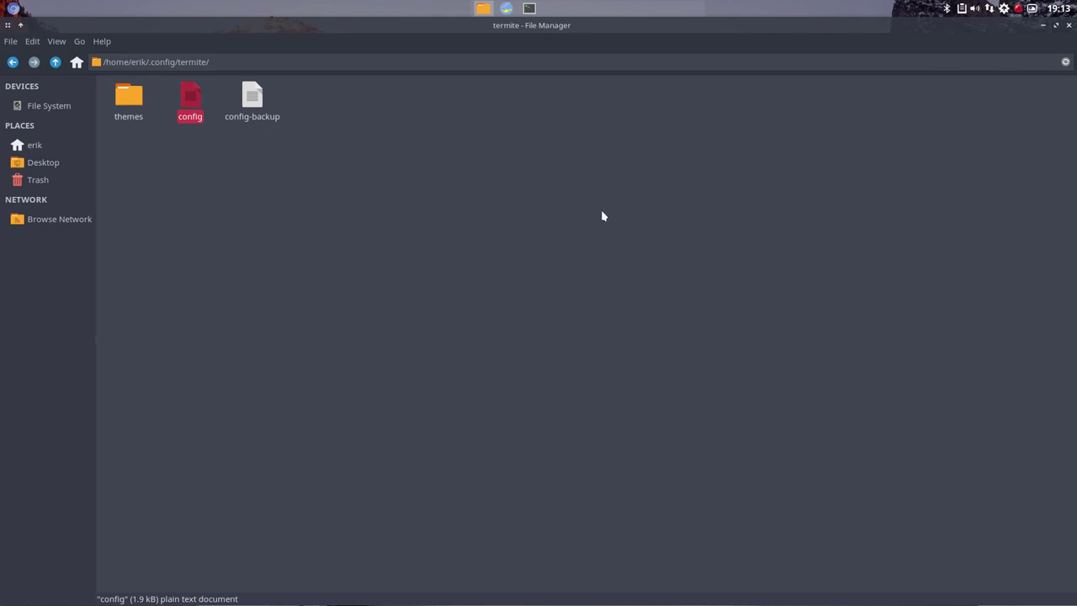
key(ctrl+alt+Return)
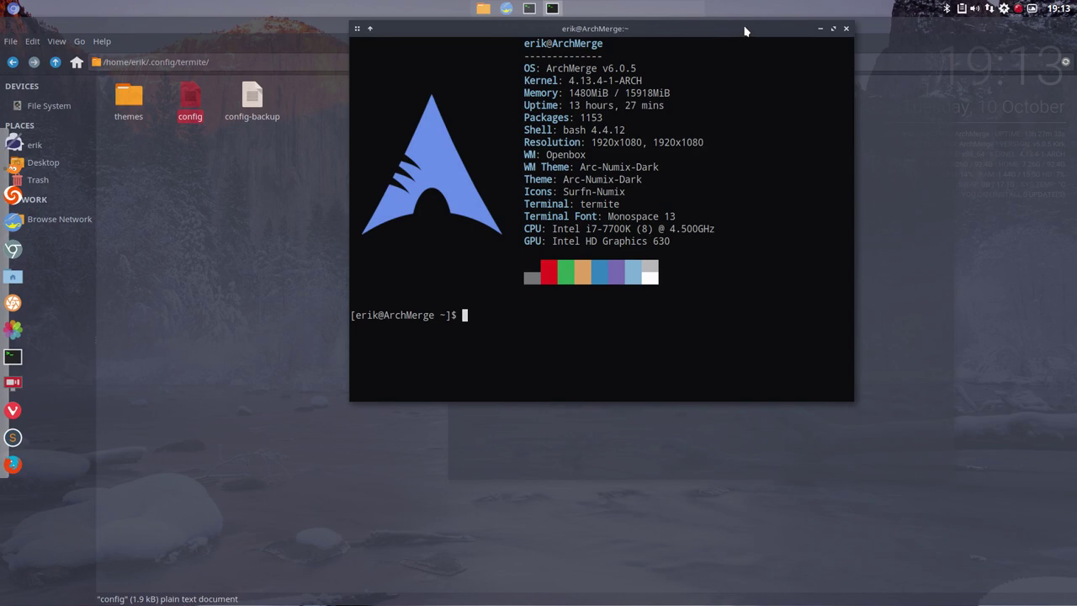
drag(745, 31, 769, 207)
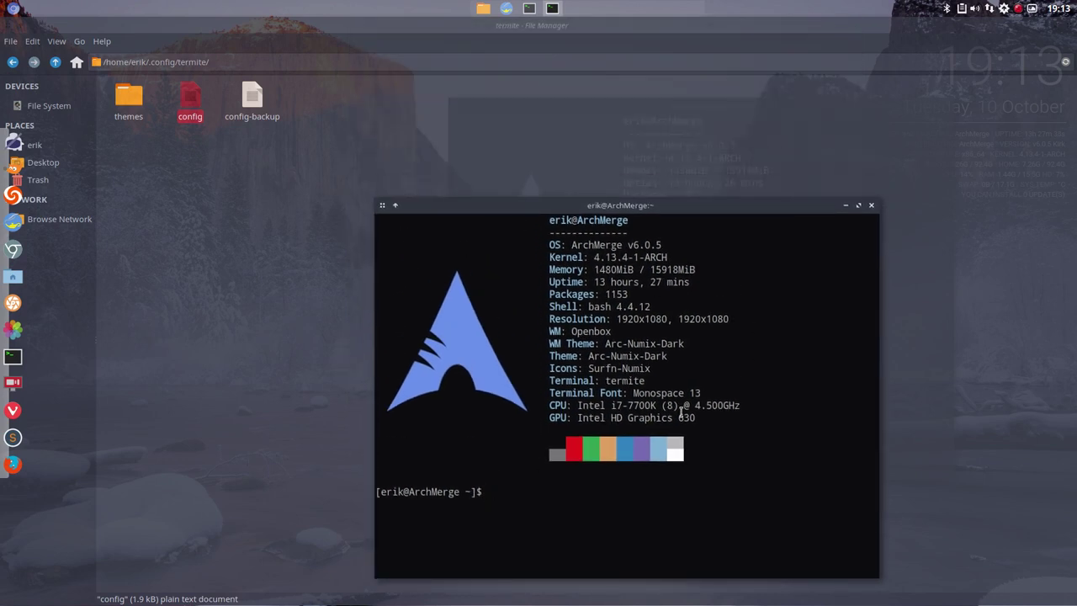
click(872, 209)
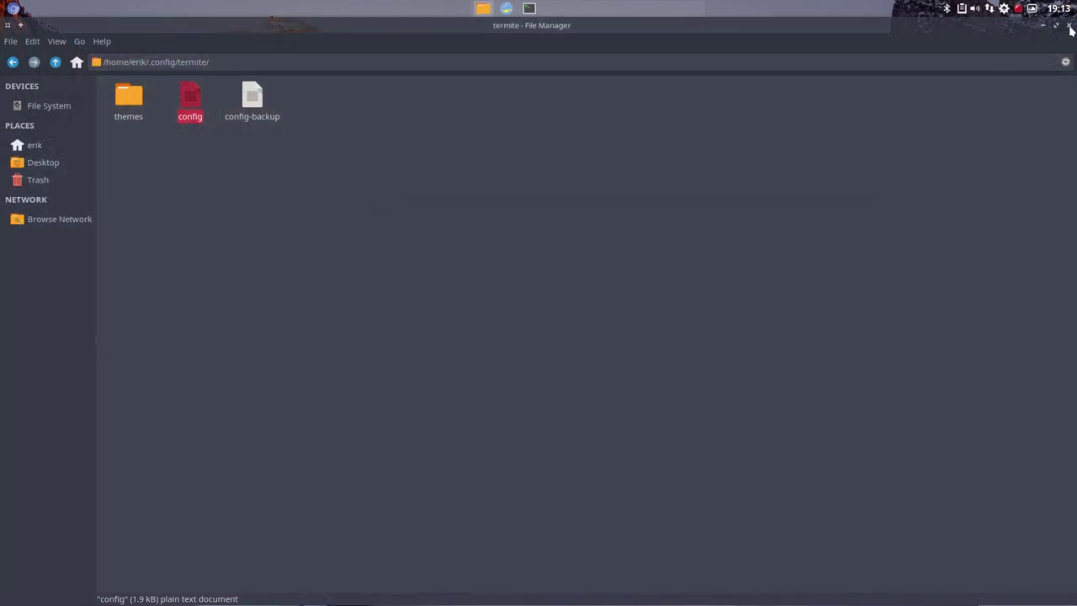
click(1070, 25)
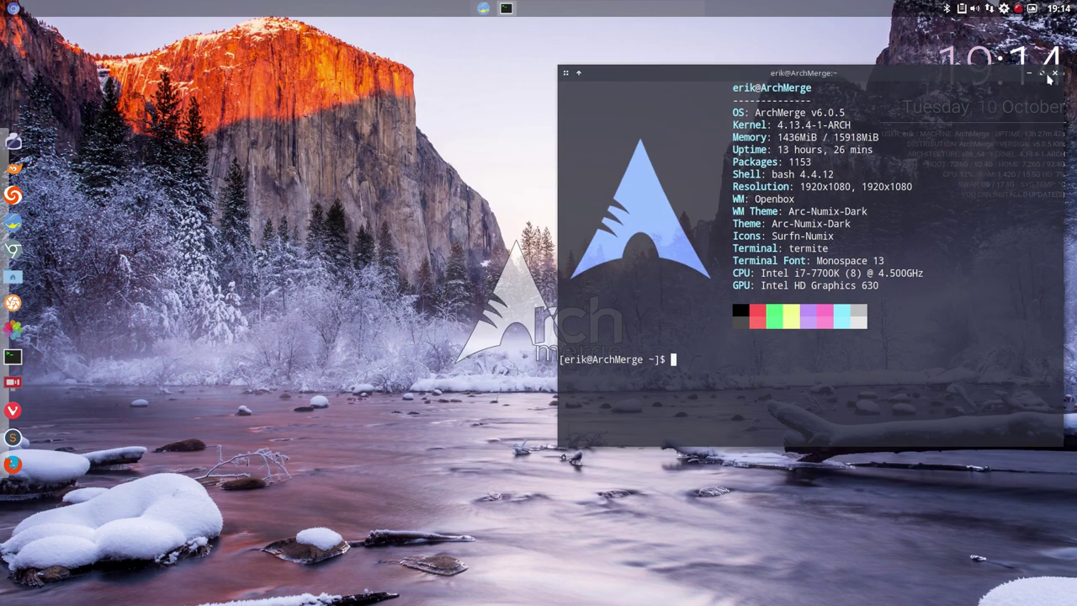
click(945, 106)
key(ctrl+alt+t)
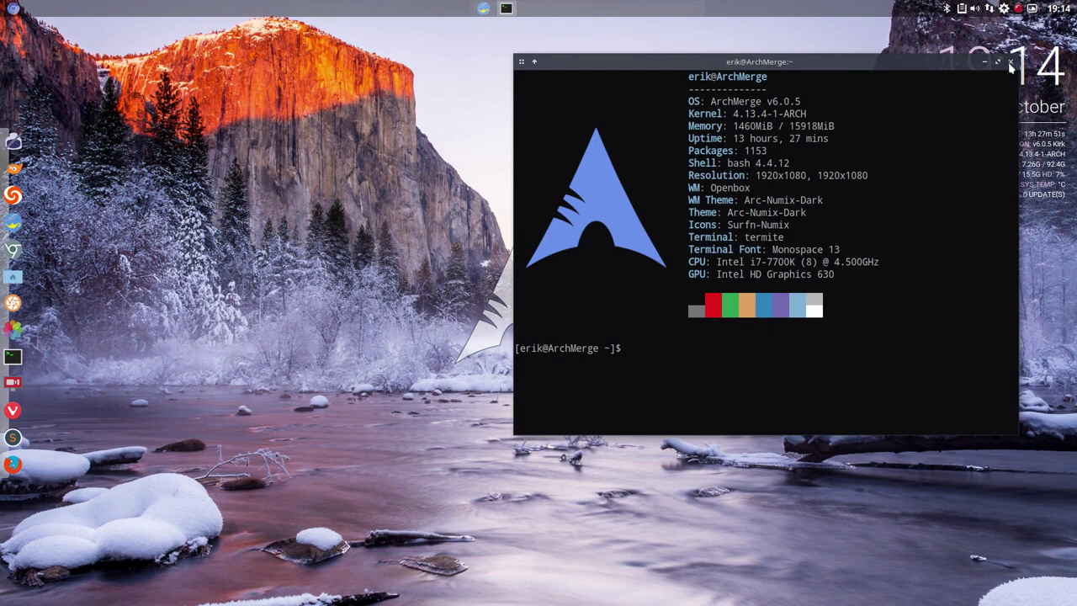
click(1011, 62)
Step: Launch Preferences > Login Settings with the administrator password to edit lightdm.conf
right_click(713, 178)
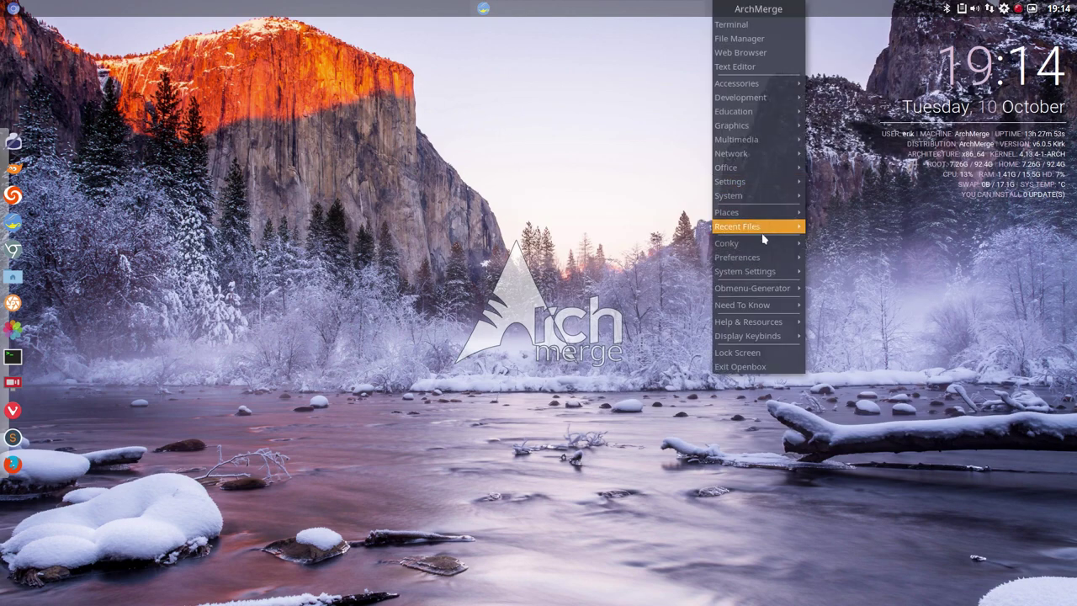
mouse_move(771, 243)
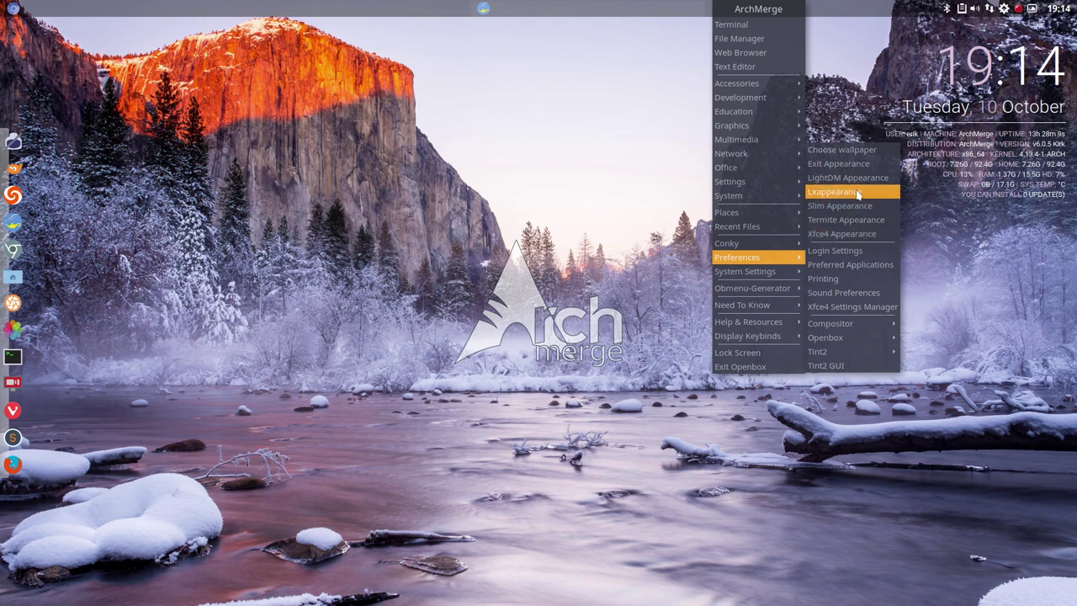
click(846, 256)
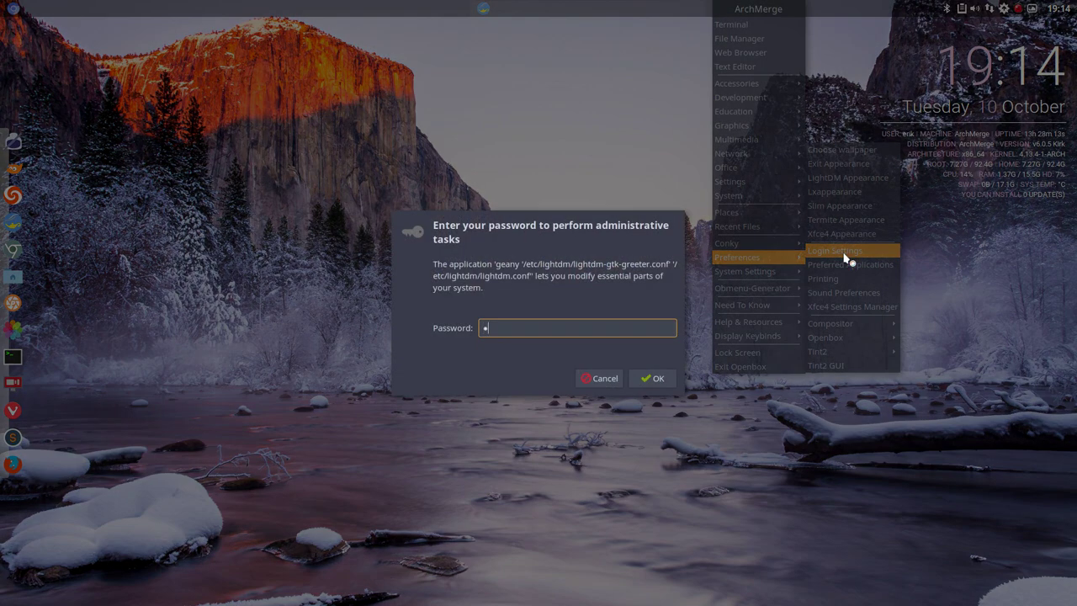
key(Return)
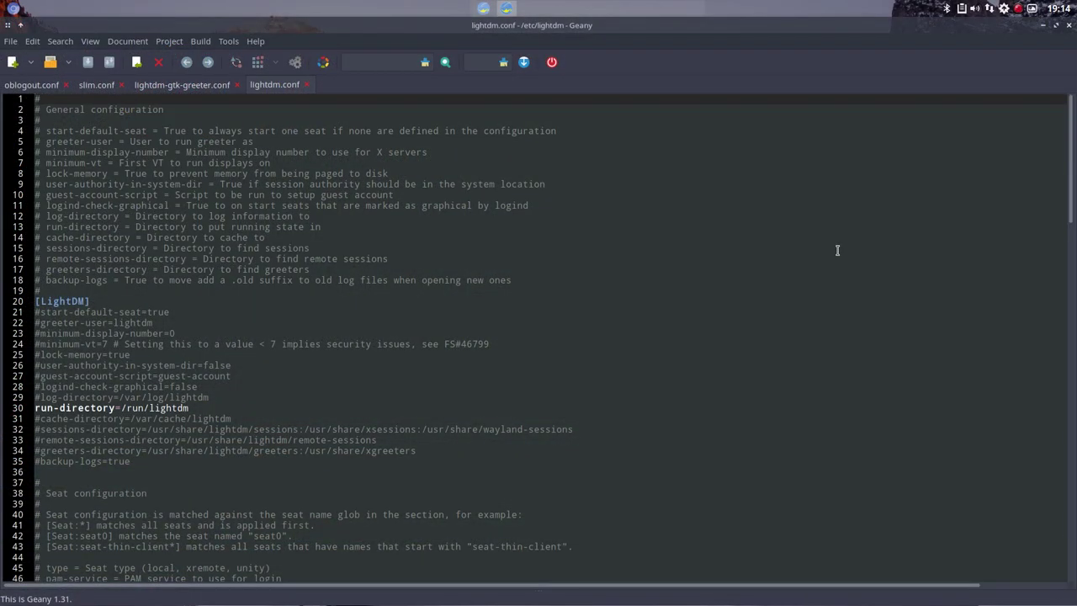
Step: Try openbox, then i3, as the autologin-session value on line 127
scroll(384, 320, down, 20)
scroll(293, 283, up, 7)
scroll(294, 283, down, 1)
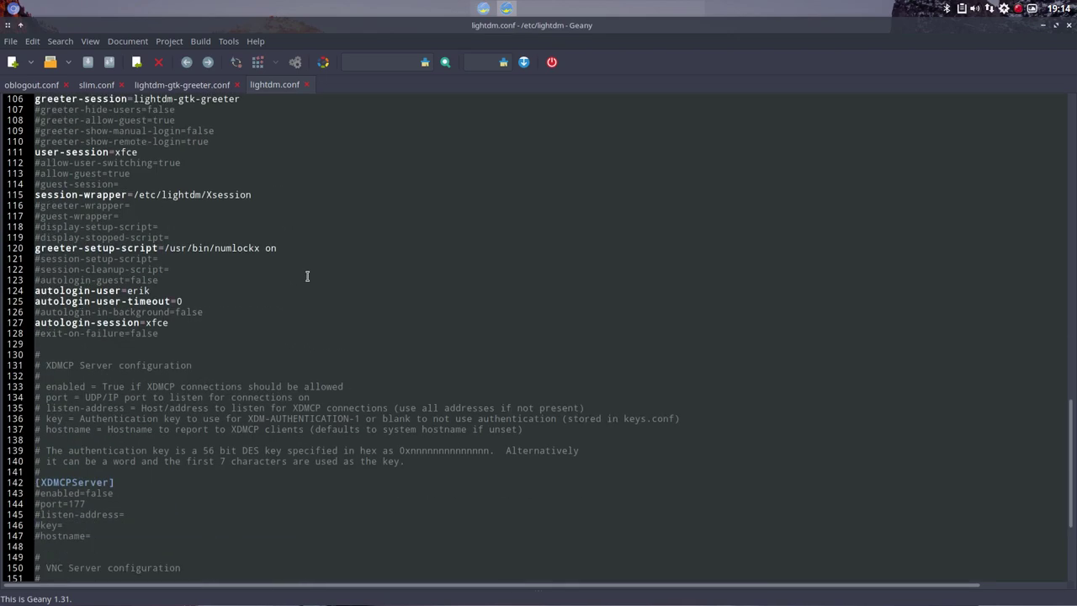
scroll(202, 277, up, 3)
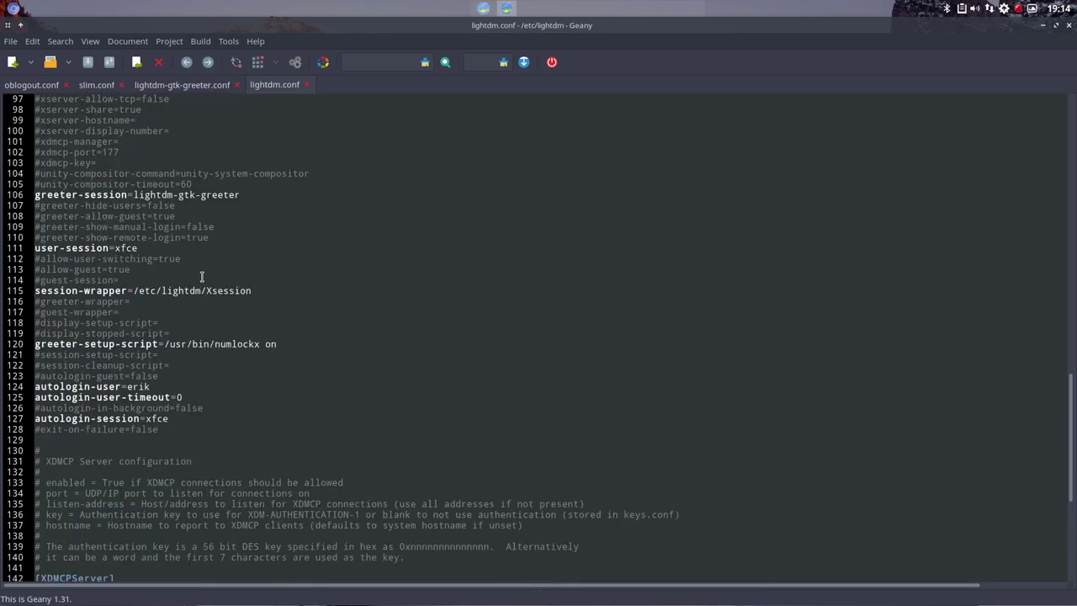
double_click(147, 418)
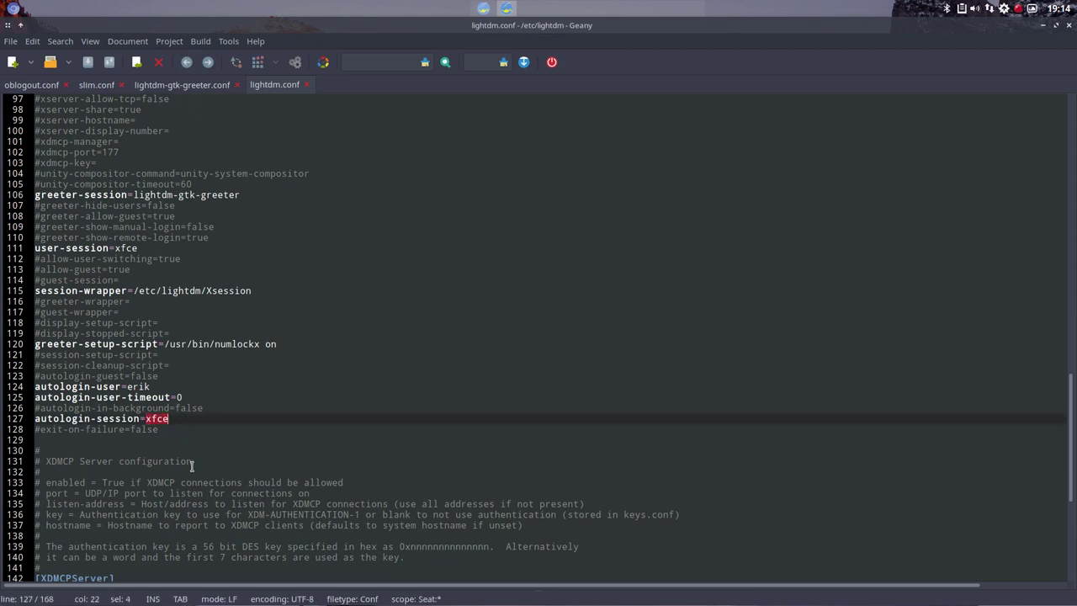
text(ope)
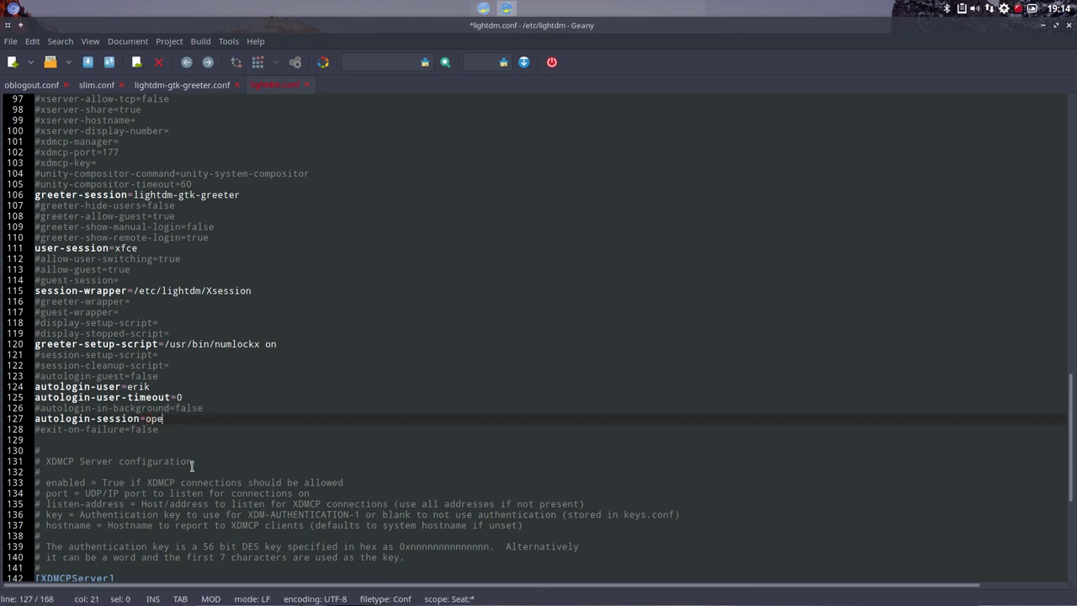
text(nbox)
key(BackSpace)
text(i3)
Step: Point out the autologin-user line, restore autologin-session to xfce, save lightdm.conf and close Geany
drag(160, 386, 26, 385)
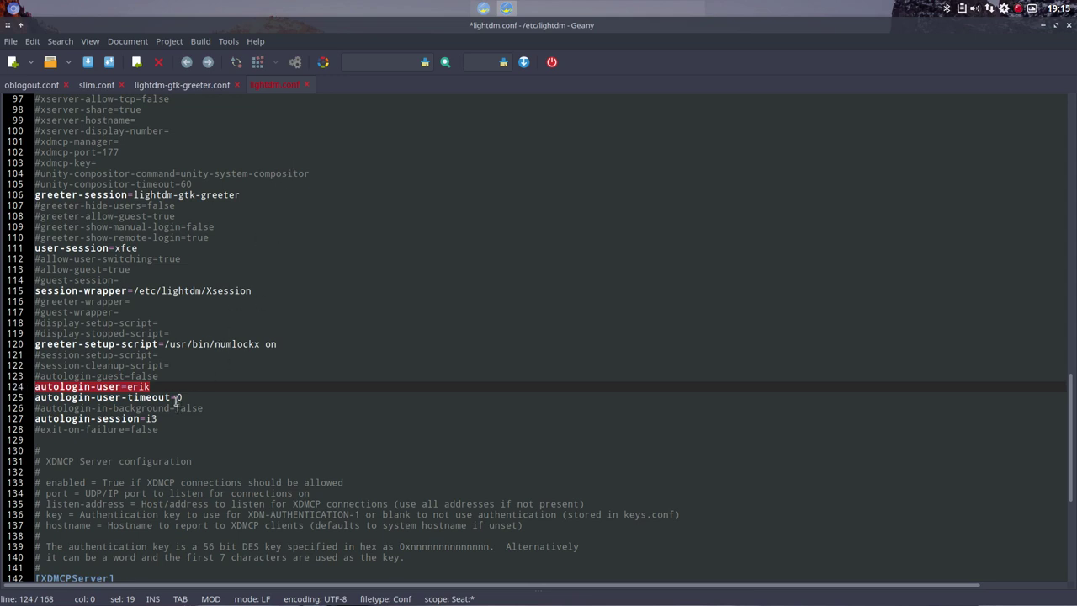
key(Down)
key(Down)
key(Down)
key(End)
key(BackSpace)
key(BackSpace)
text(open)
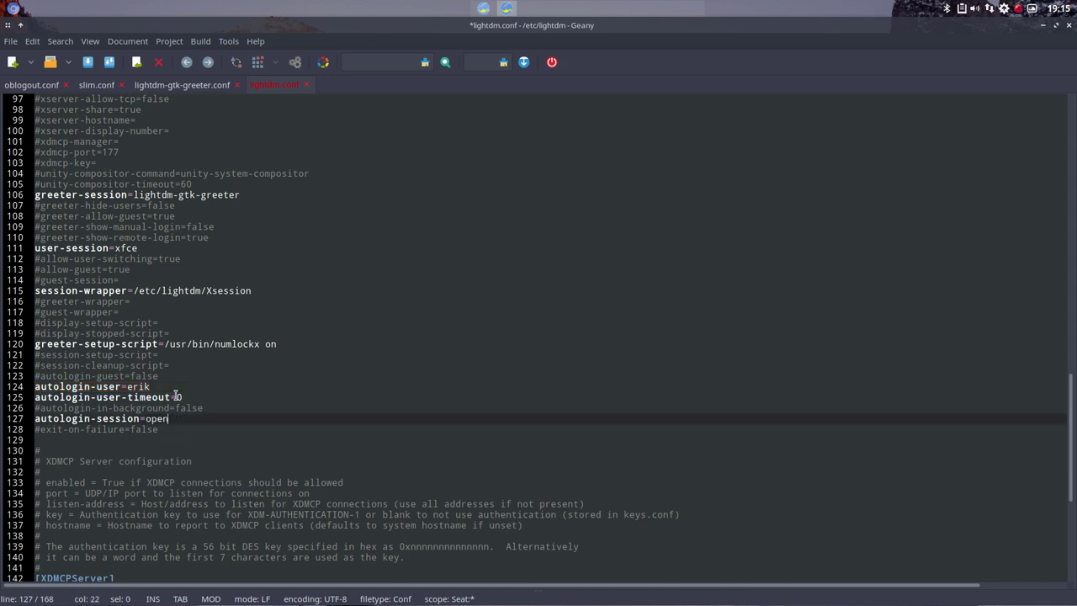
text(o)
key(BackSpace)
key(BackSpace)
key(BackSpace)
key(BackSpace)
key(BackSpace)
text(xfce)
key(ctrl+s)
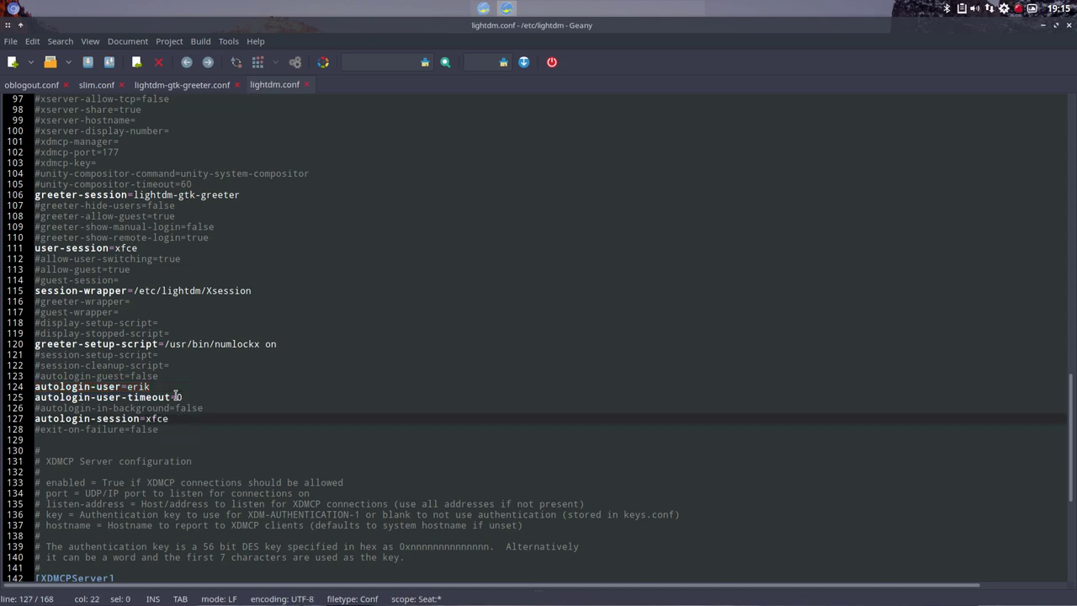
click(1068, 25)
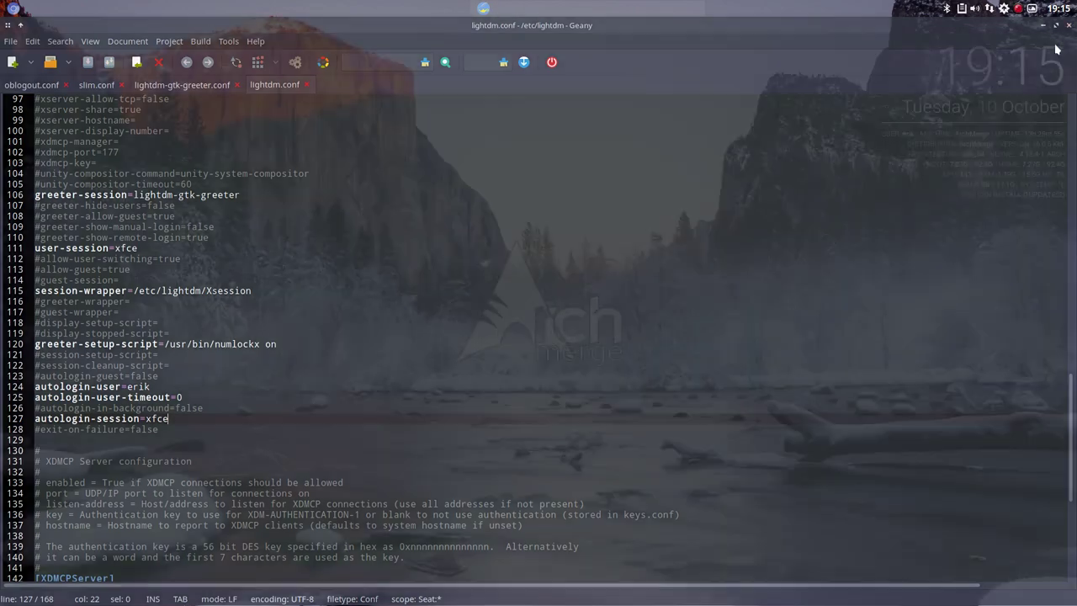
Step: Open Preferences > Preferred Applications and review the web browser and mail reader choices without changing them
right_click(623, 234)
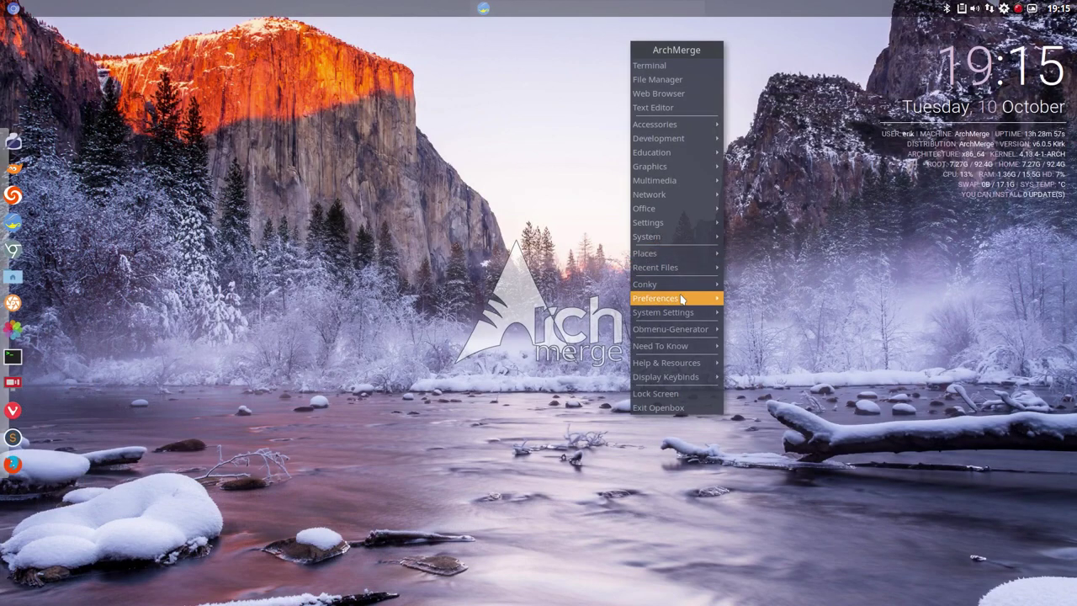
mouse_move(682, 299)
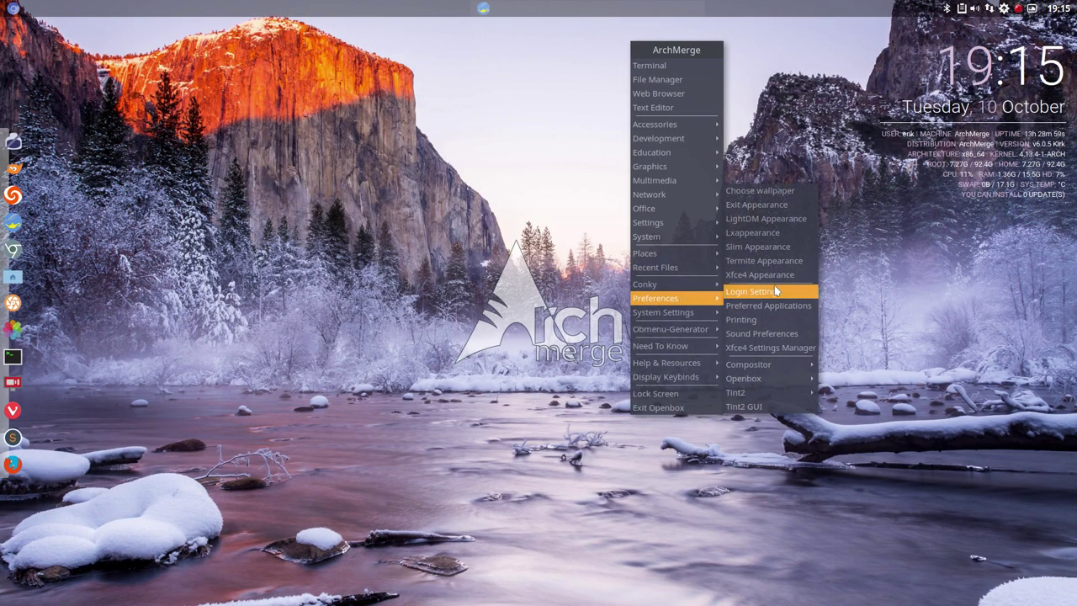
click(788, 309)
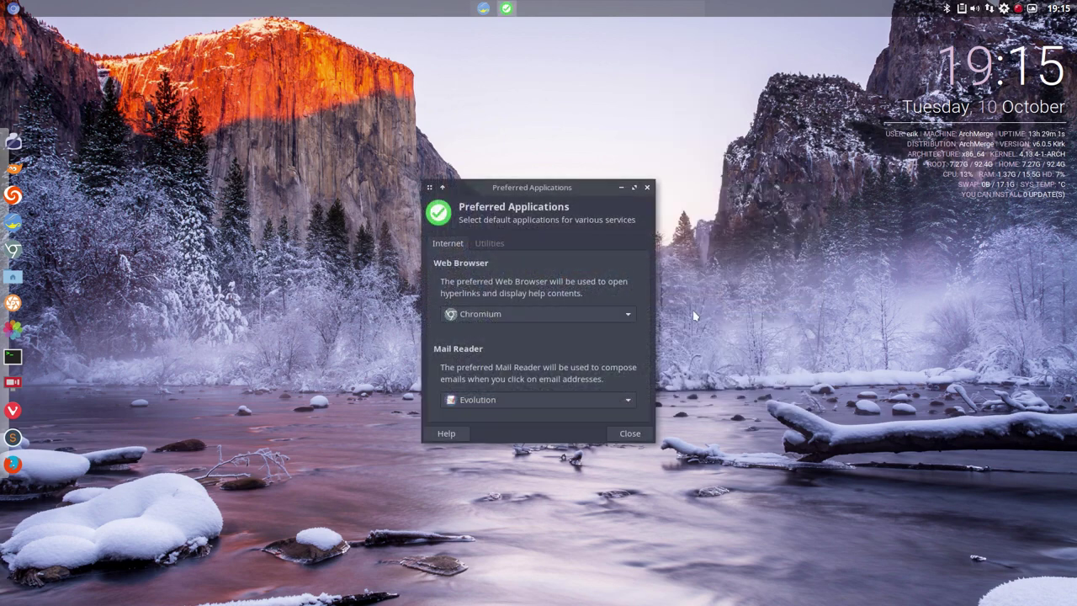
click(499, 314)
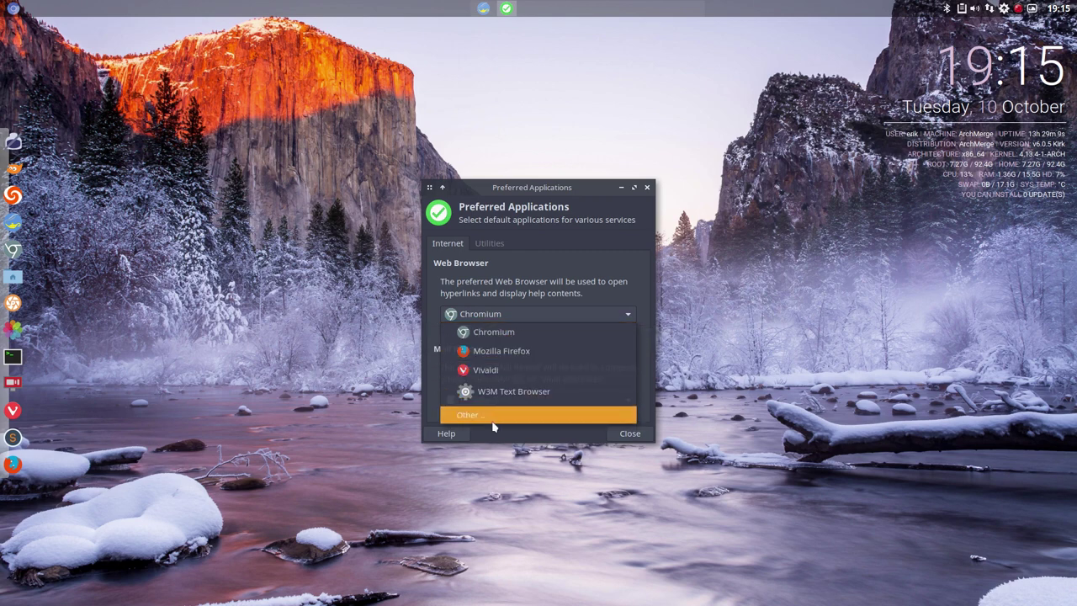
click(553, 442)
click(490, 400)
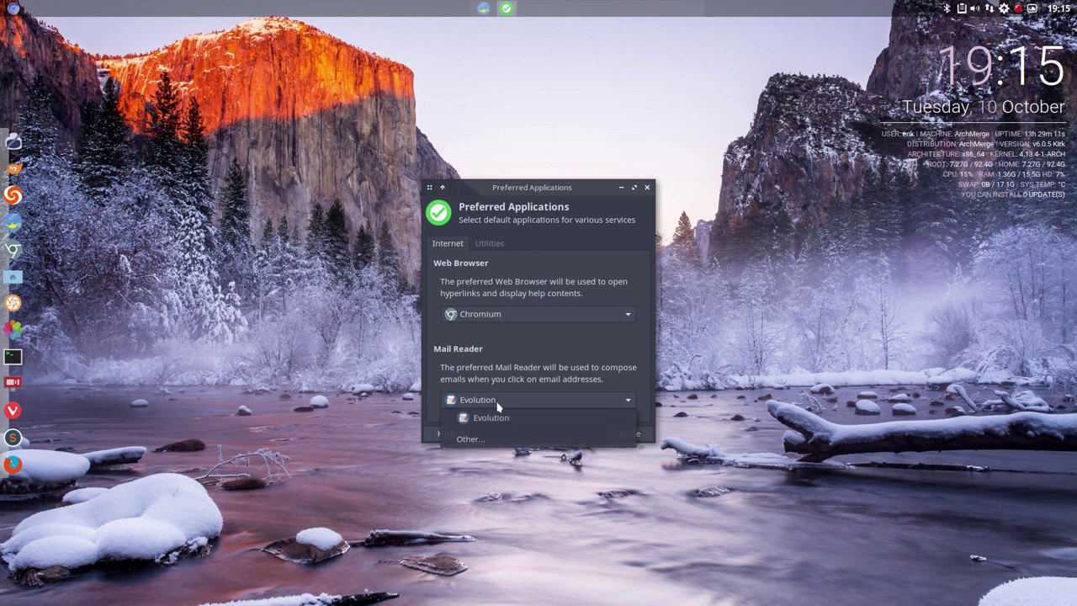
click(527, 397)
Step: Review the Utilities tab's file manager list, keeping Thunar, and move the window right
click(495, 242)
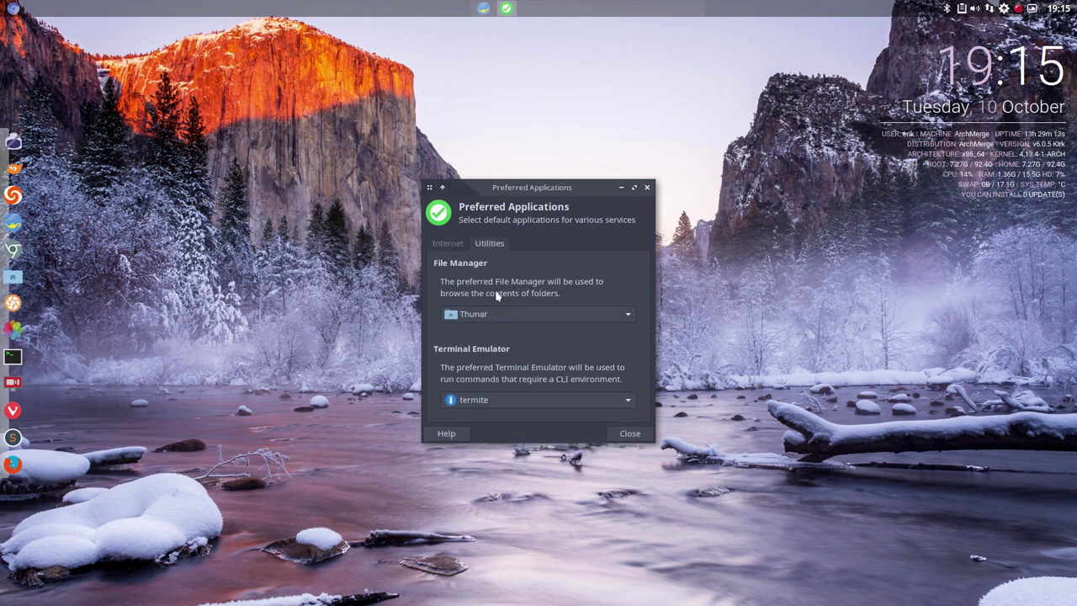
click(489, 316)
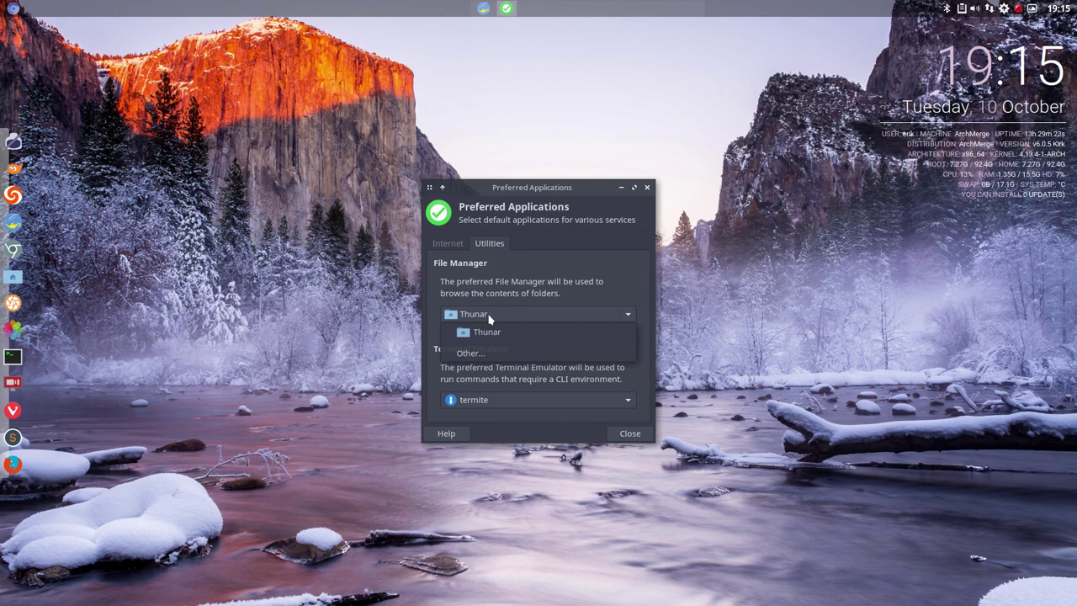
click(644, 192)
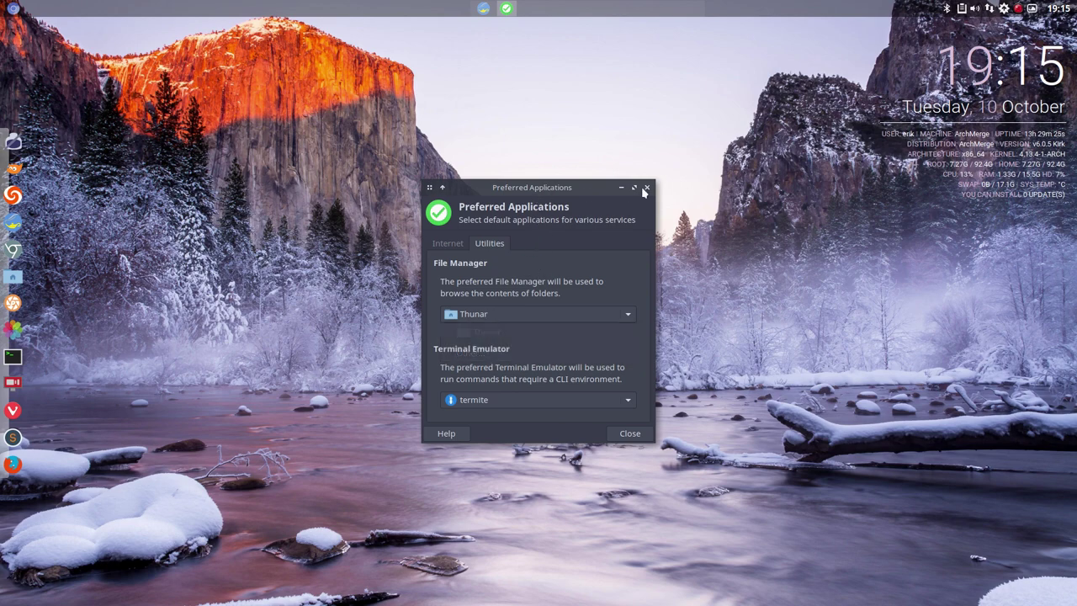
drag(601, 189, 833, 189)
click(381, 236)
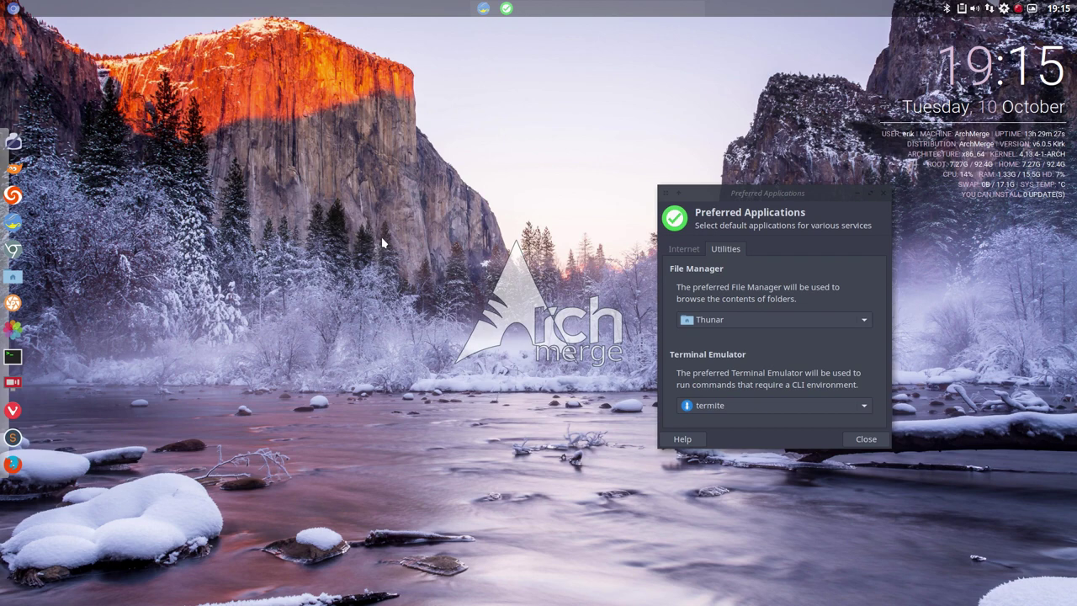
Step: Run sudo pacman -S nautilus in a new terminal and decline the installation with n
key(ctrl+alt+t)
text(sud)
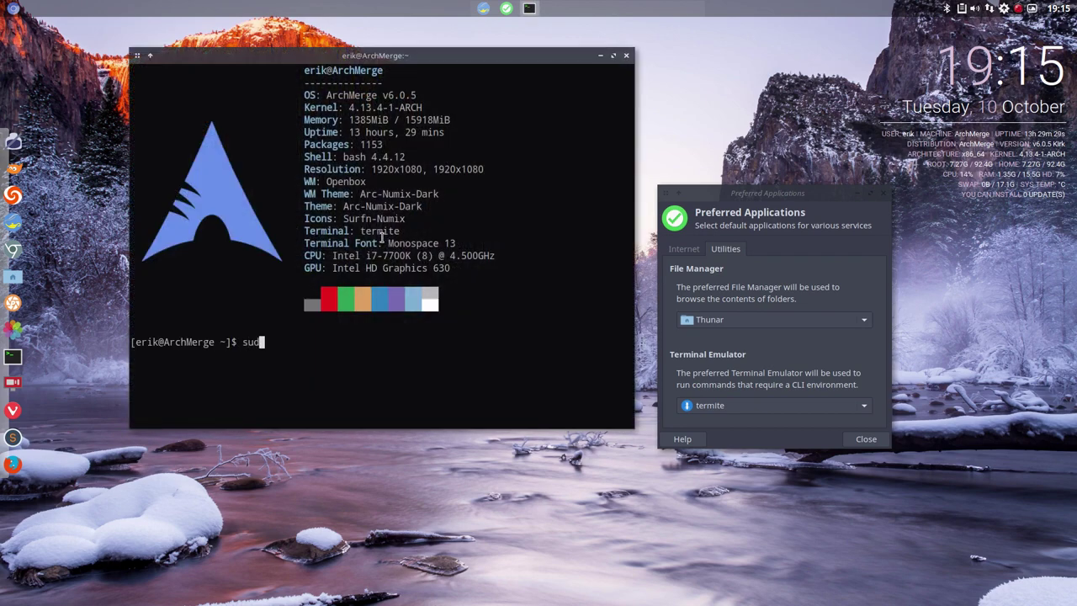
text(o pacman -S nautilus)
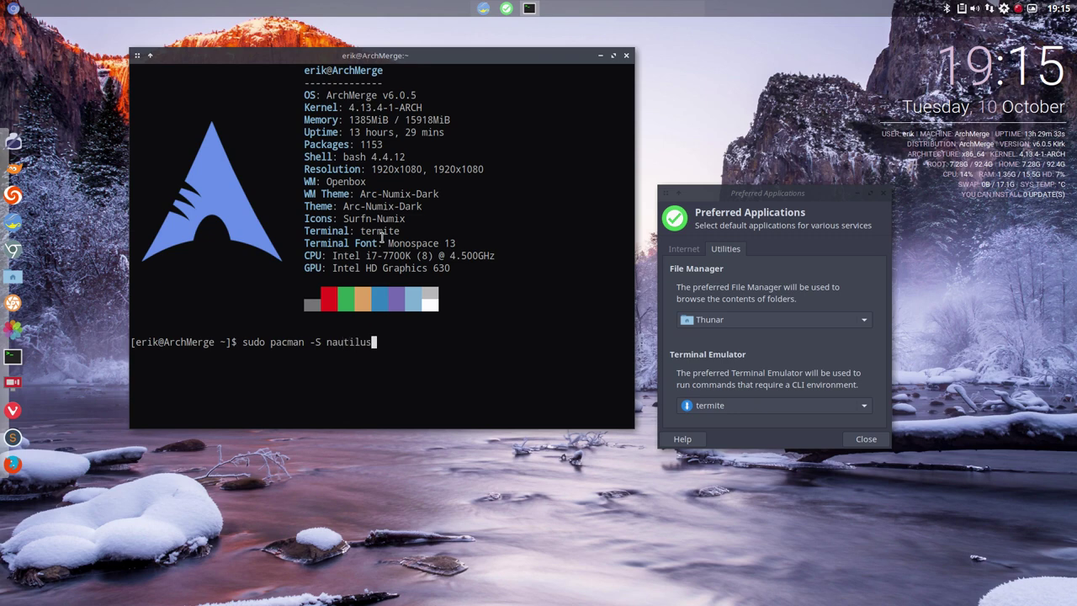
key(Tab)
key(Tab)
key(Tab)
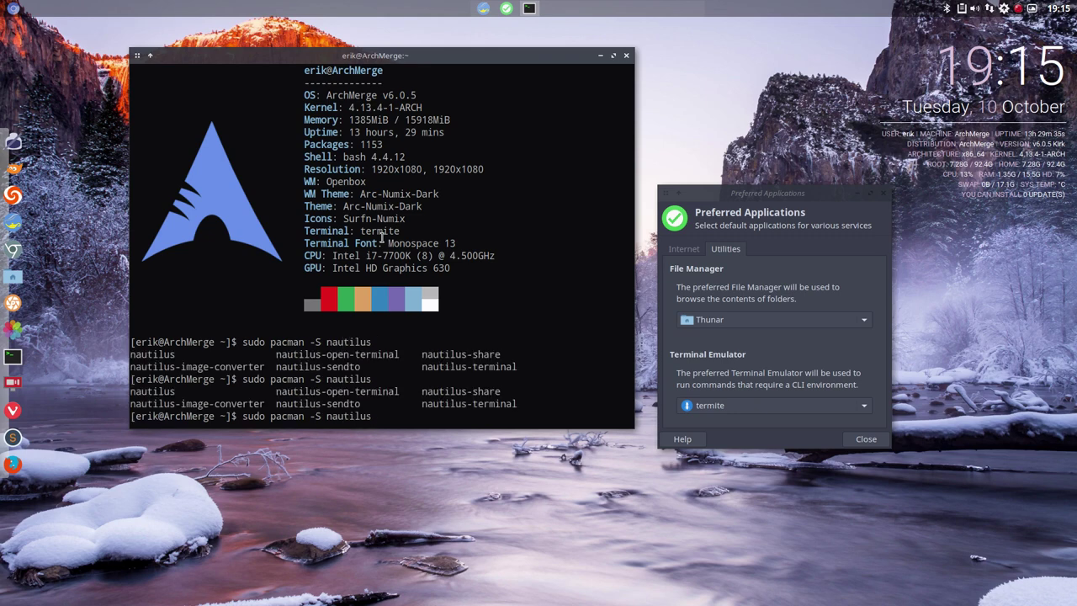
key(Return)
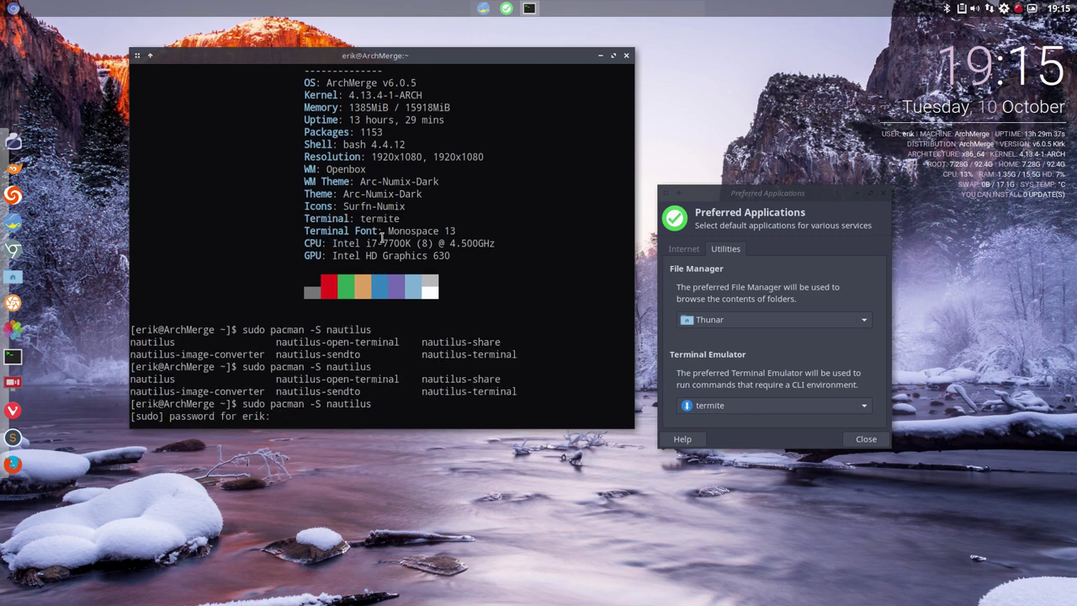
key(Return)
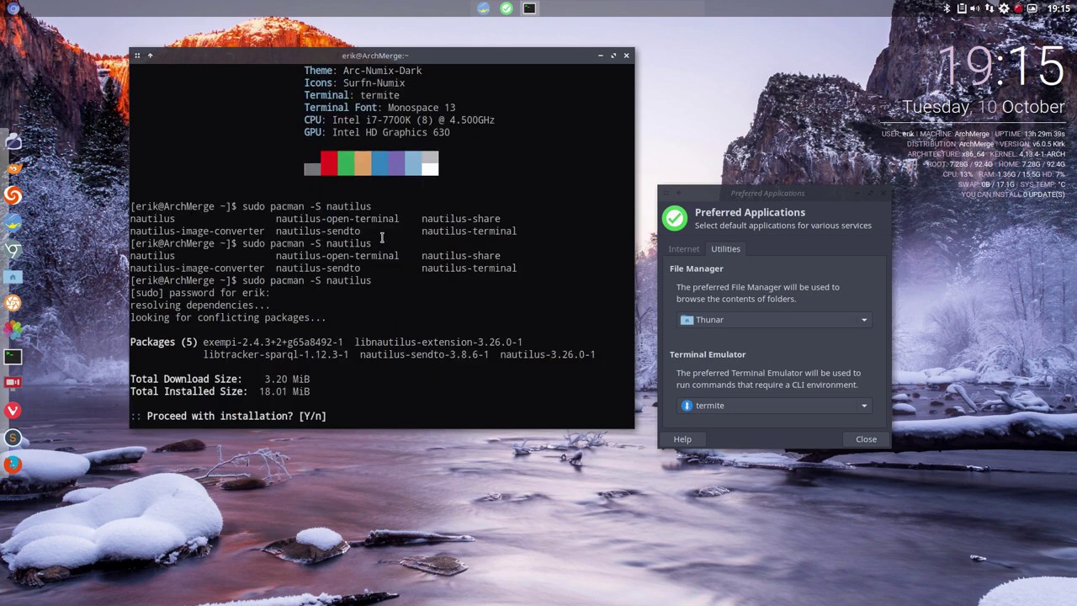
text(n)
key(Return)
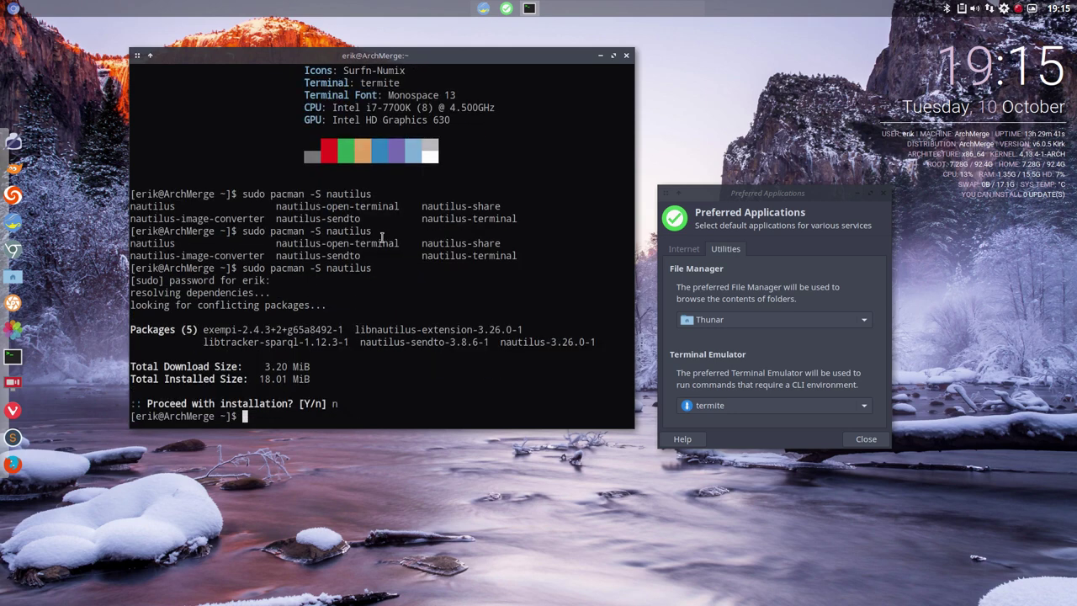
Step: Run sudo pacman -S nemo, inspect packages like cinnamon-desktop and nemo-3.4.7-1, then close the terminal
text(sudo pacman -S nemo)
key(Return)
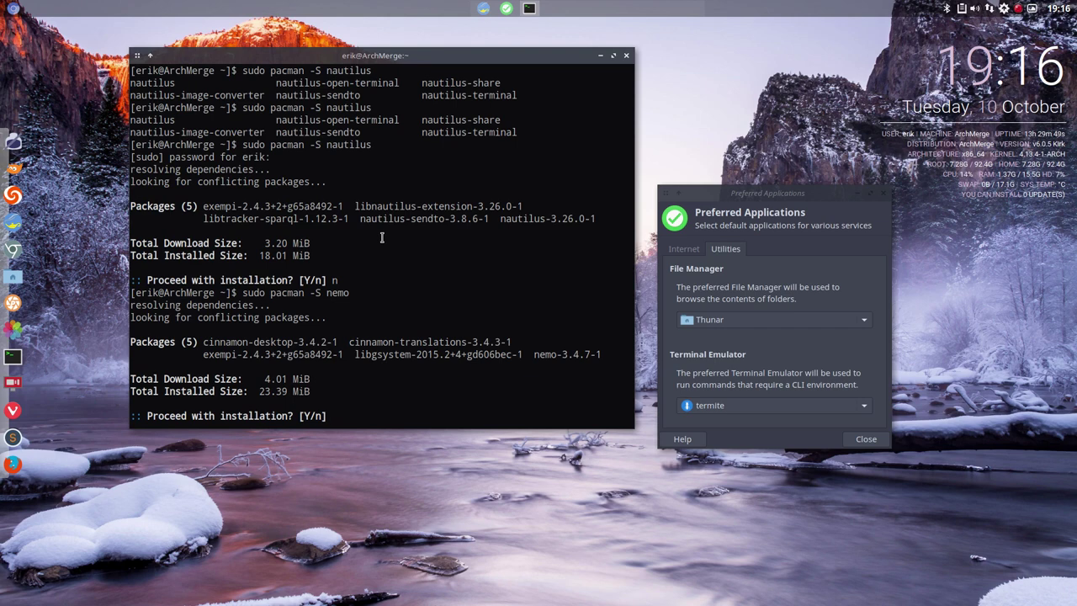
drag(205, 342, 354, 344)
click(496, 357)
drag(525, 357, 605, 355)
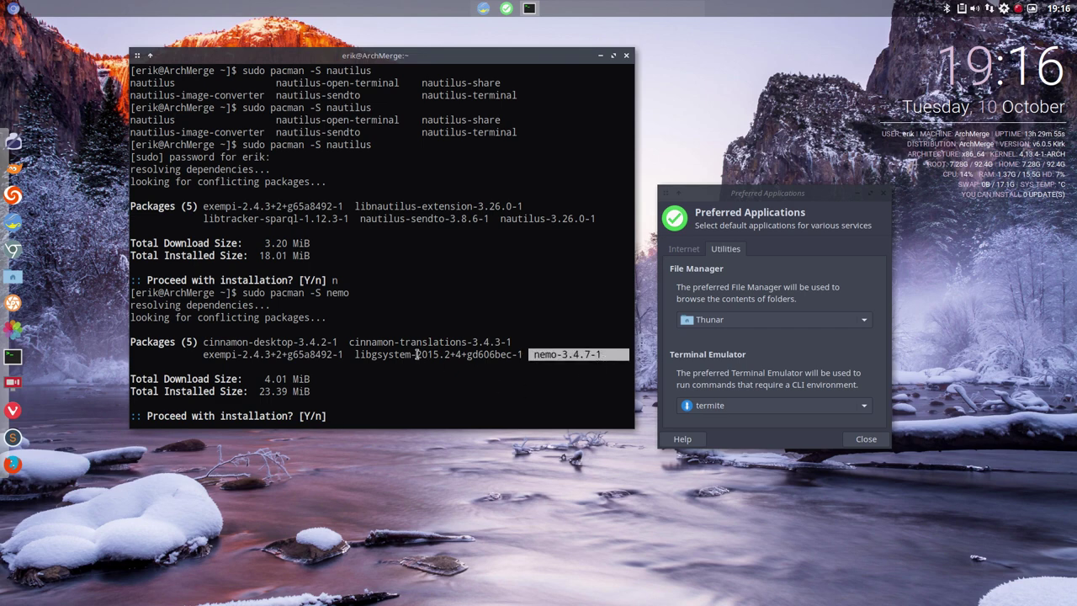
drag(193, 343, 315, 342)
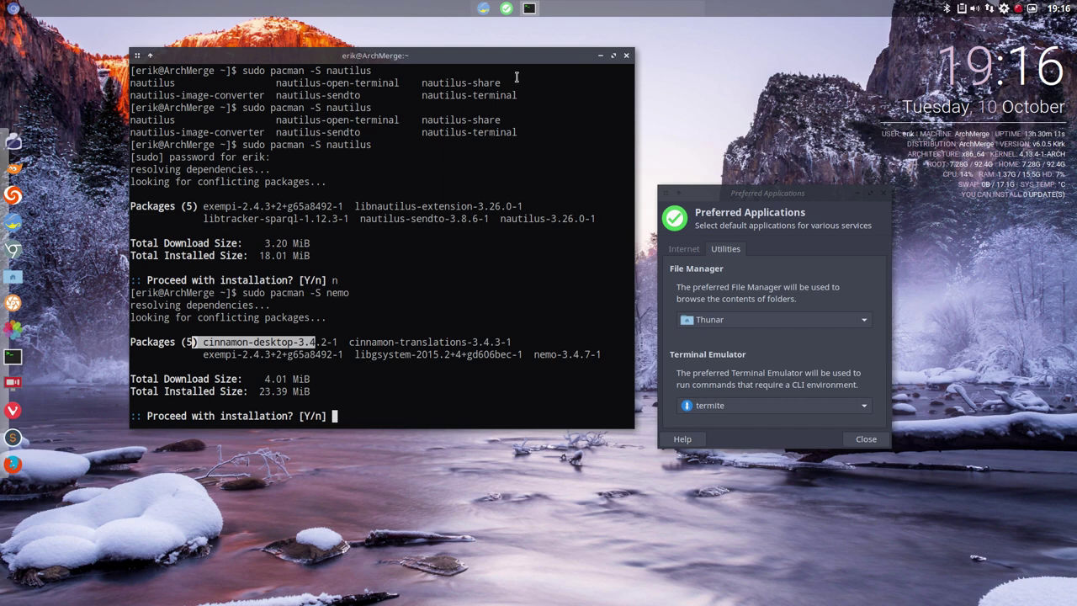
drag(510, 60, 513, 115)
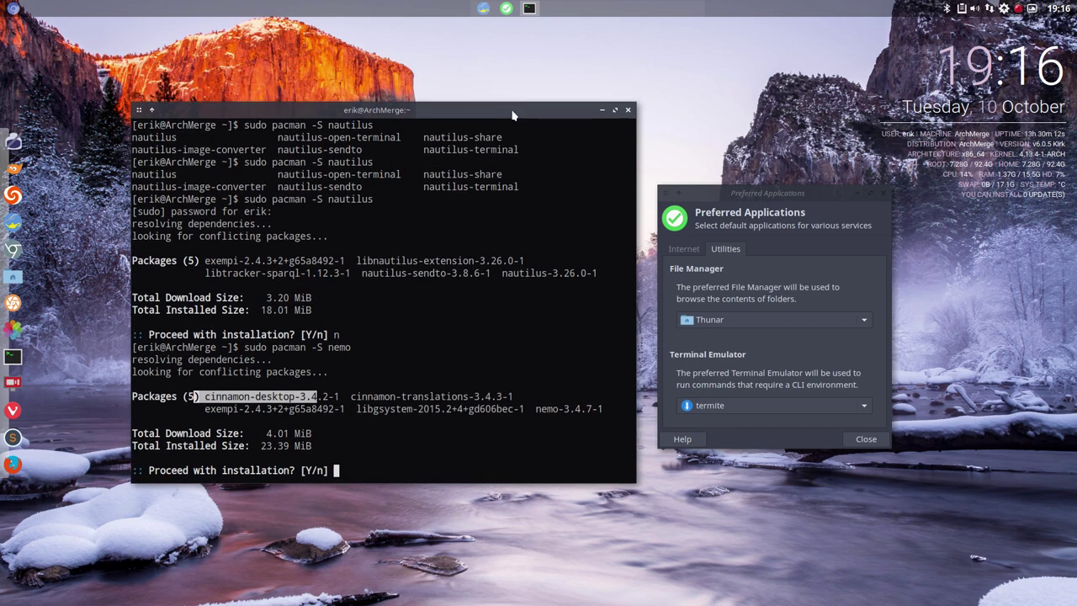
click(629, 112)
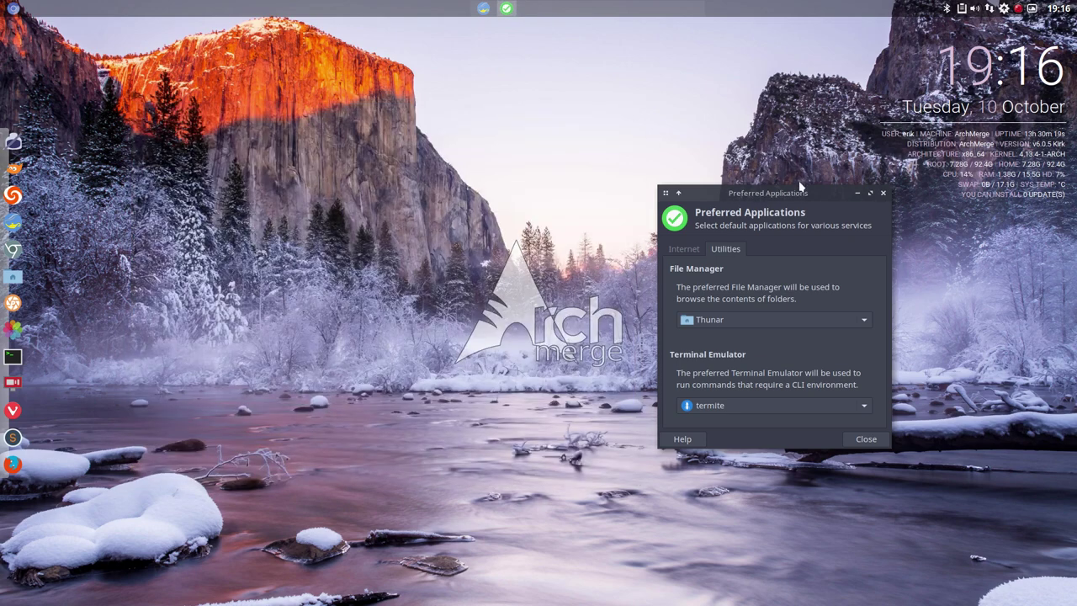
Step: Confirm termite stays the terminal emulator and close Preferred Applications
drag(801, 200, 696, 147)
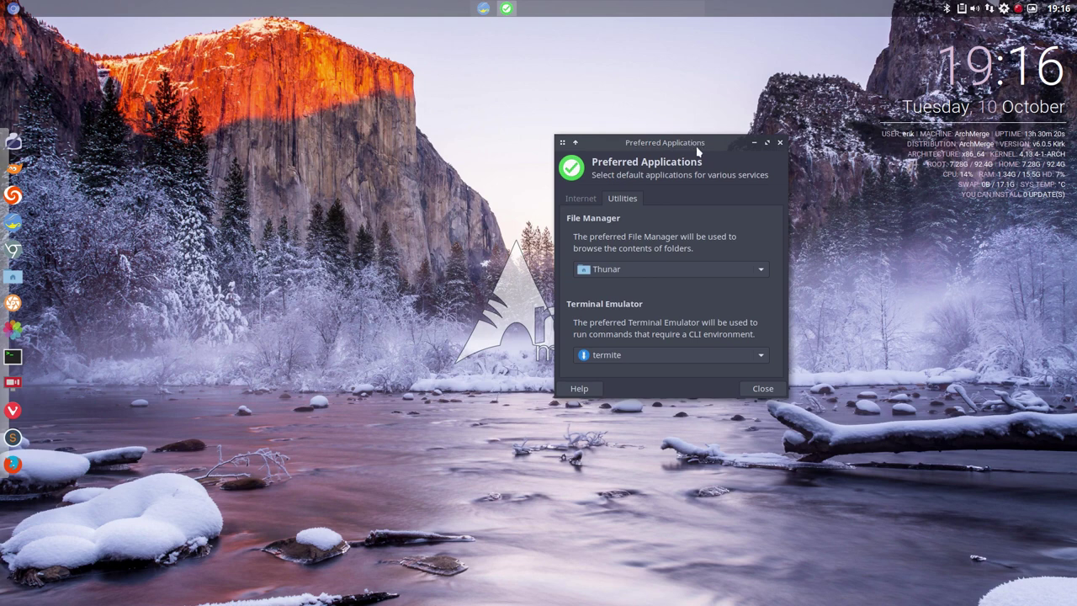
click(634, 356)
click(633, 355)
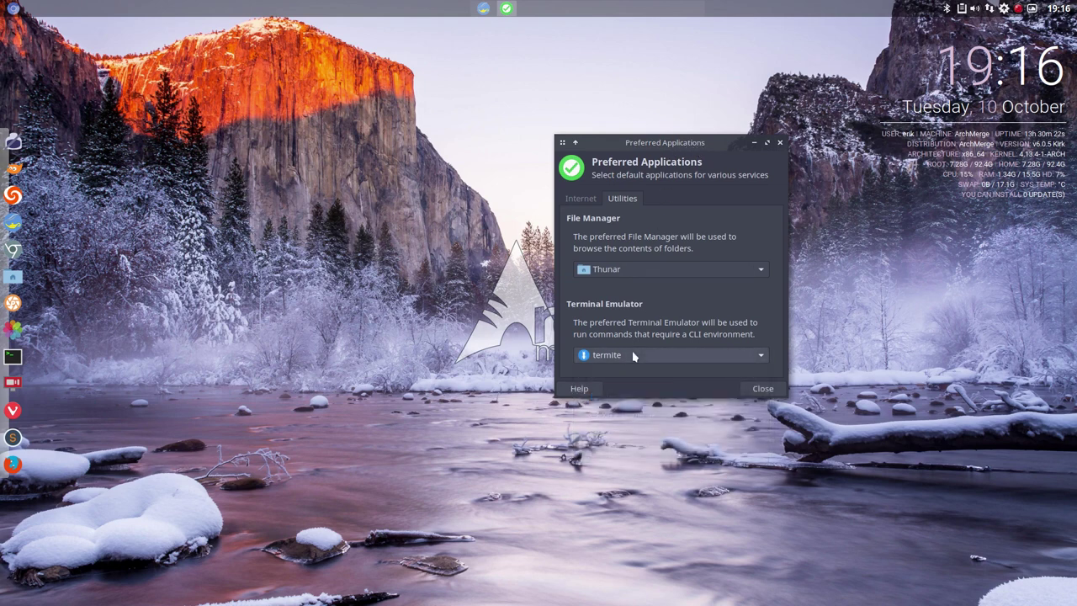
click(778, 145)
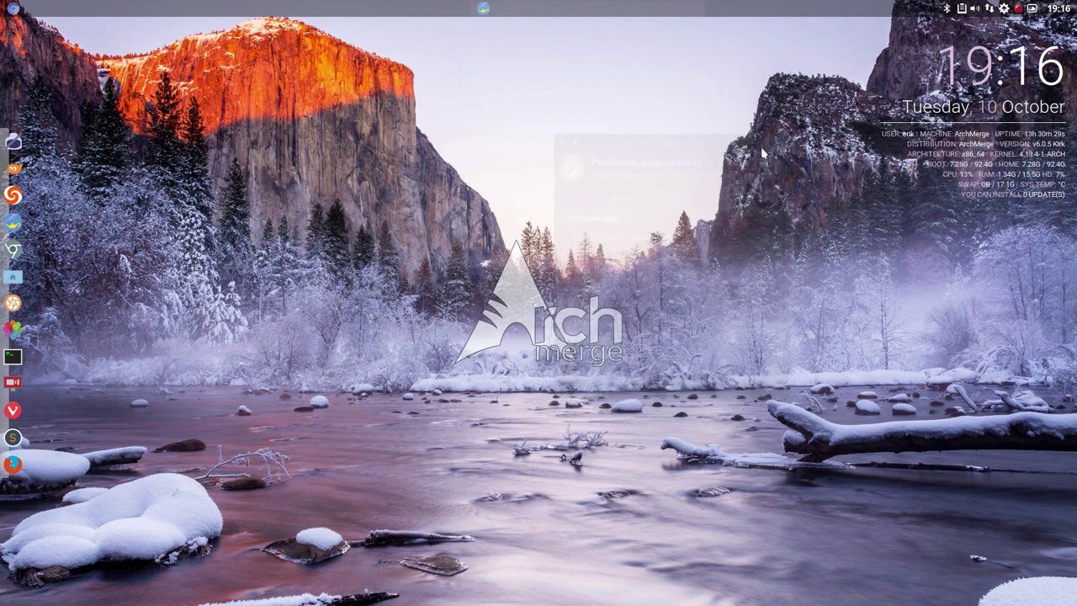
Step: Launch Preferences > Xfce4 Settings Manager from the desktop menu
right_click(316, 234)
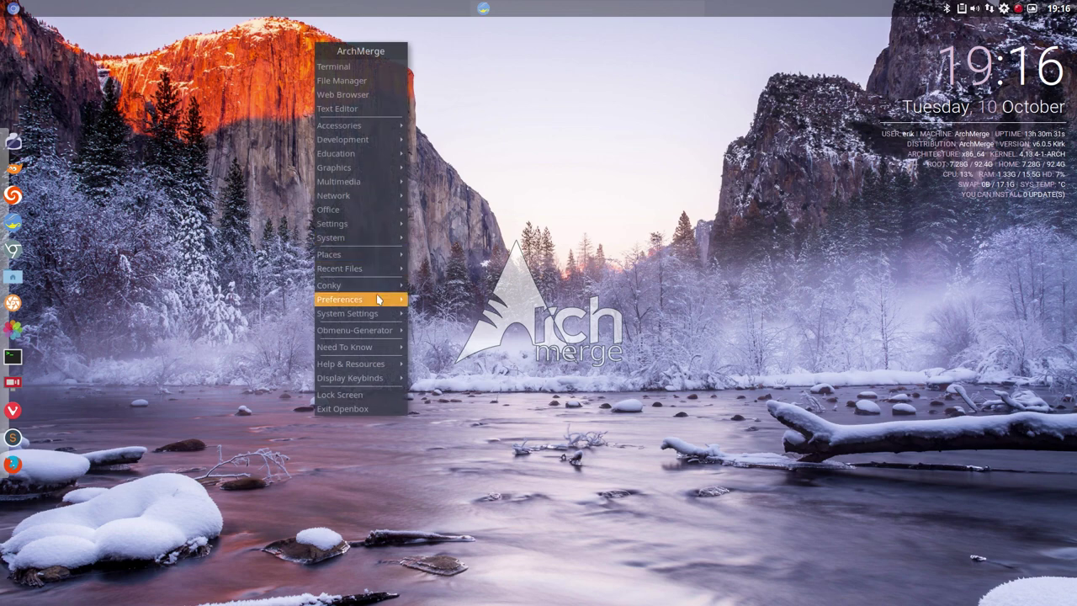
mouse_move(376, 299)
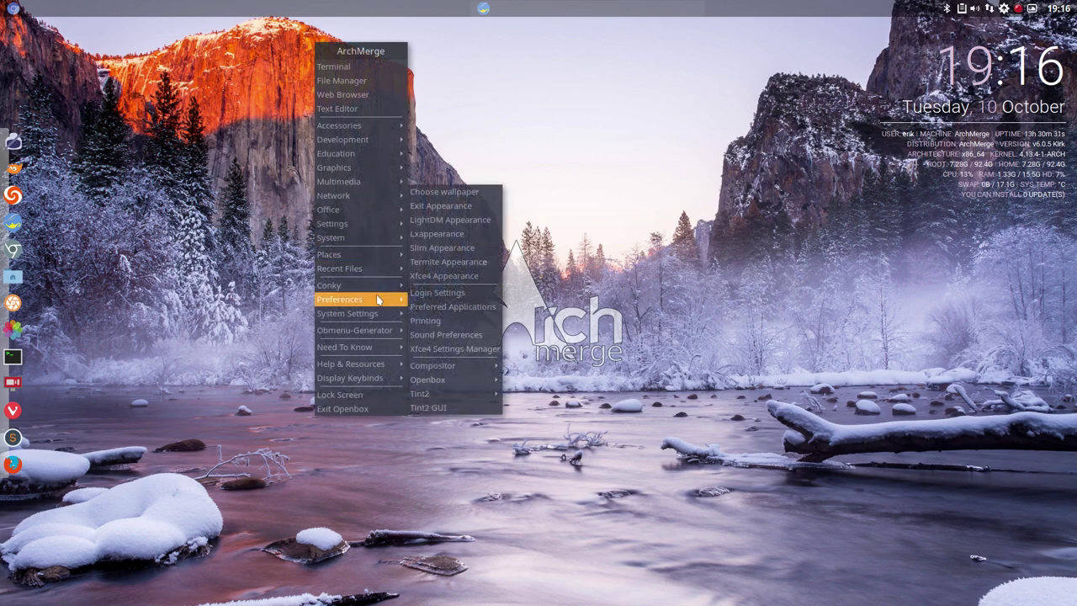
click(453, 349)
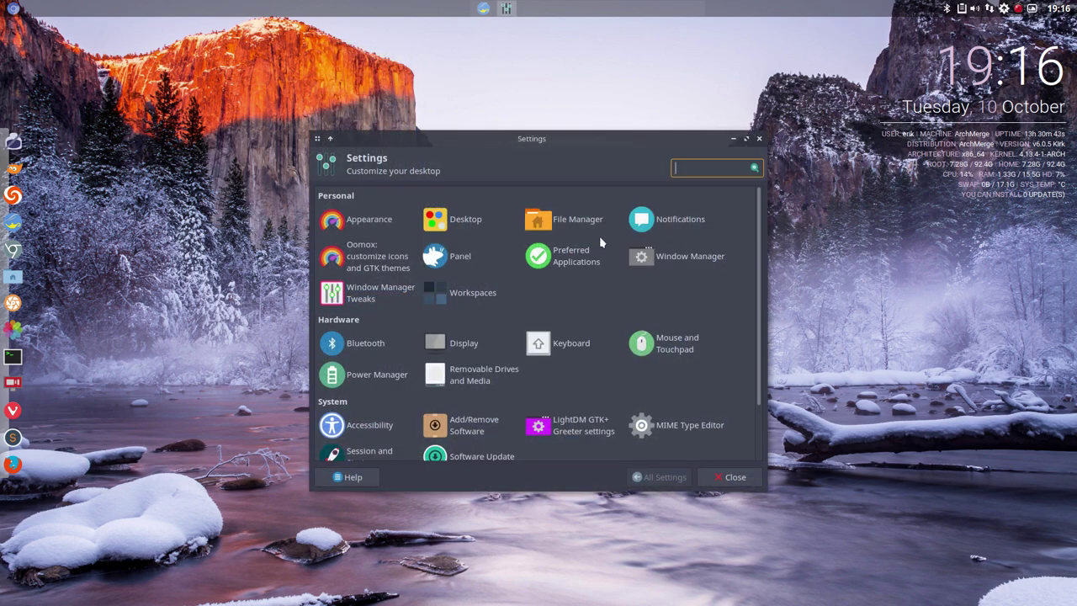
Step: Enable the Home, Filesystem, Trash and Removable Devices icons in Desktop settings
click(459, 220)
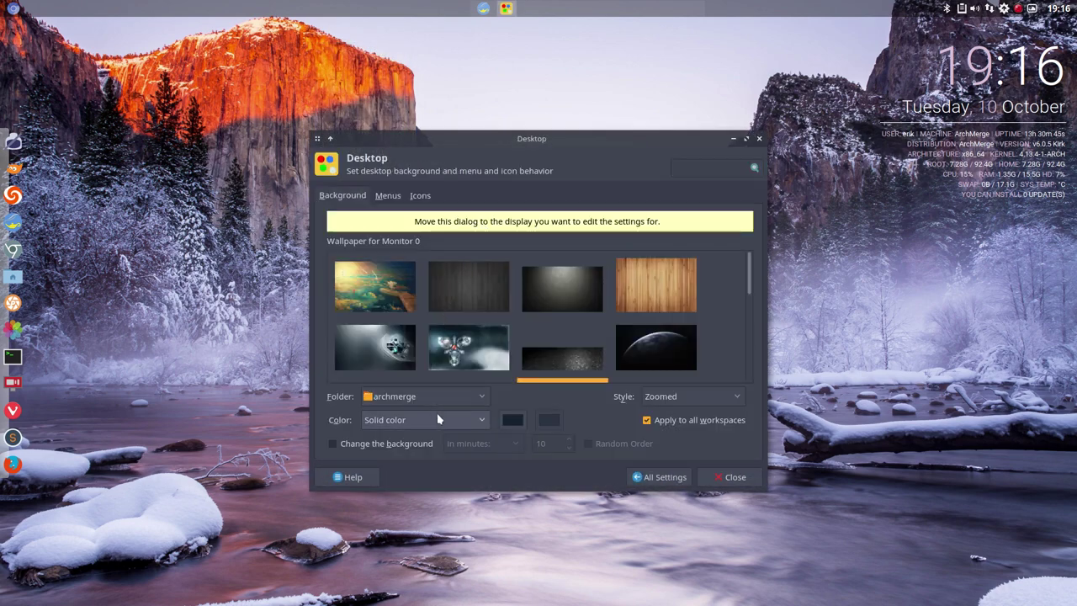
click(418, 195)
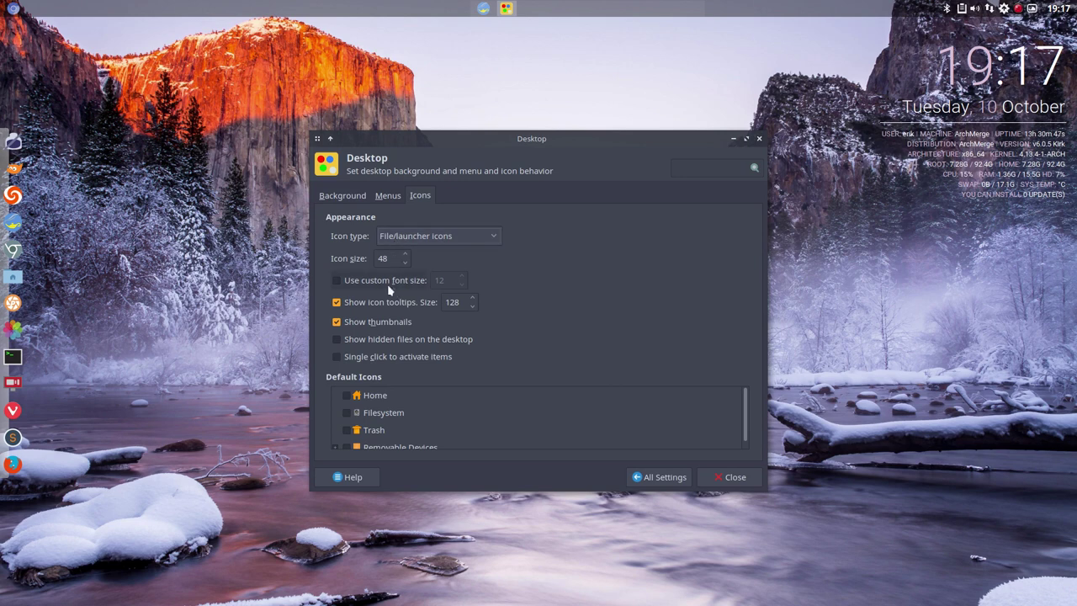
click(347, 395)
click(347, 413)
click(347, 430)
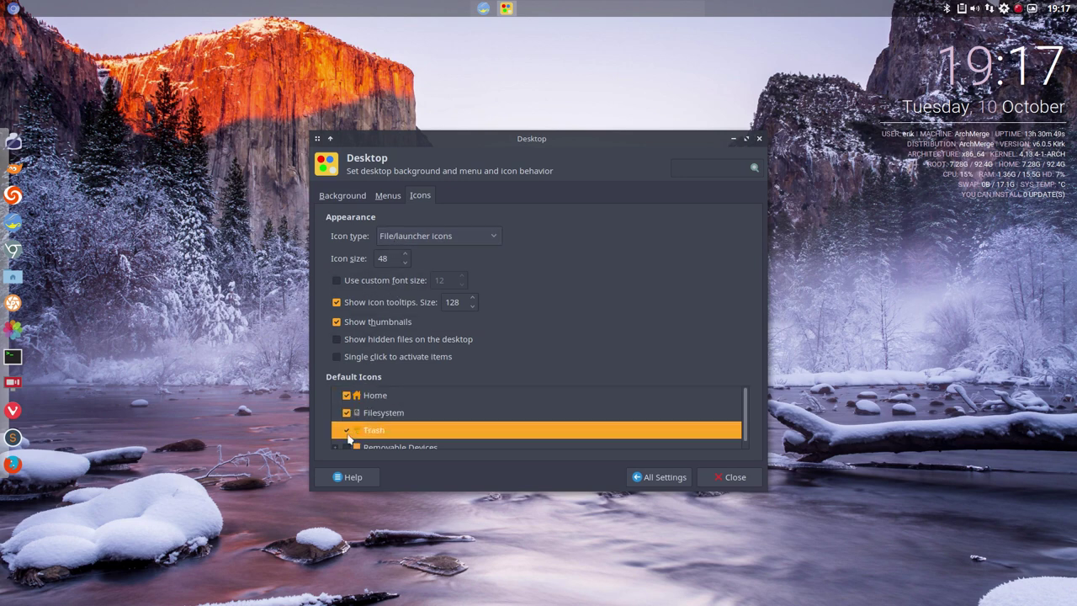
click(346, 447)
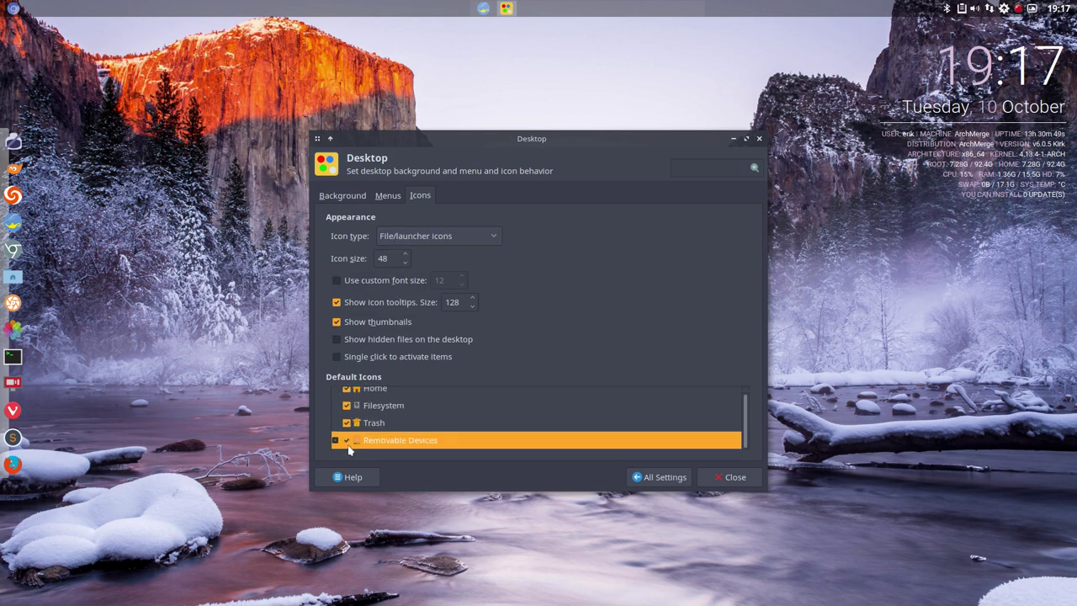
Step: Glance at Appearance settings, return to the overview, and move the Settings window down-right
click(641, 477)
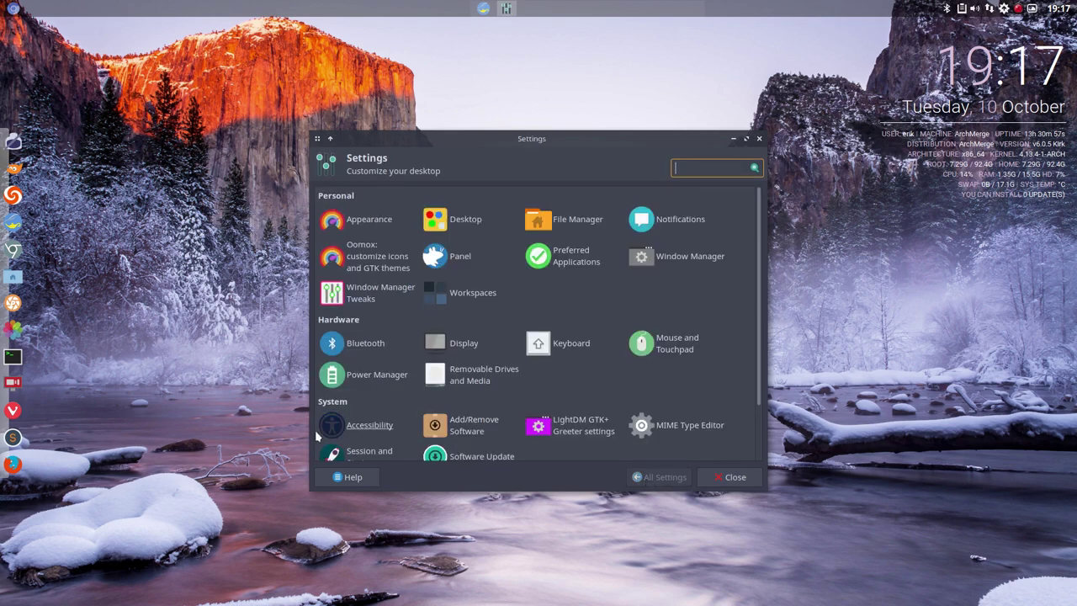
click(360, 220)
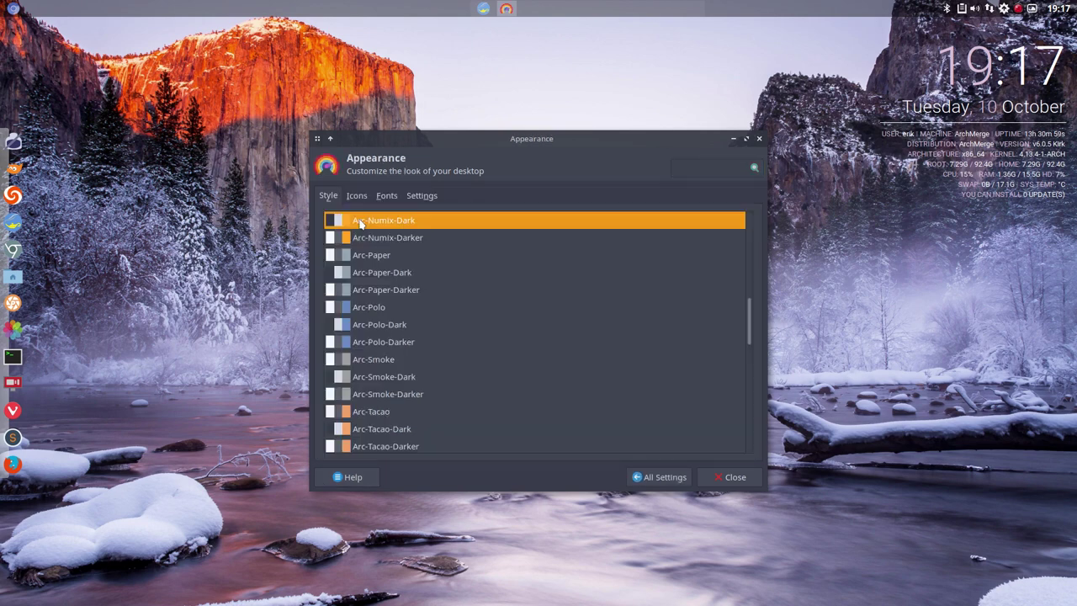
click(641, 477)
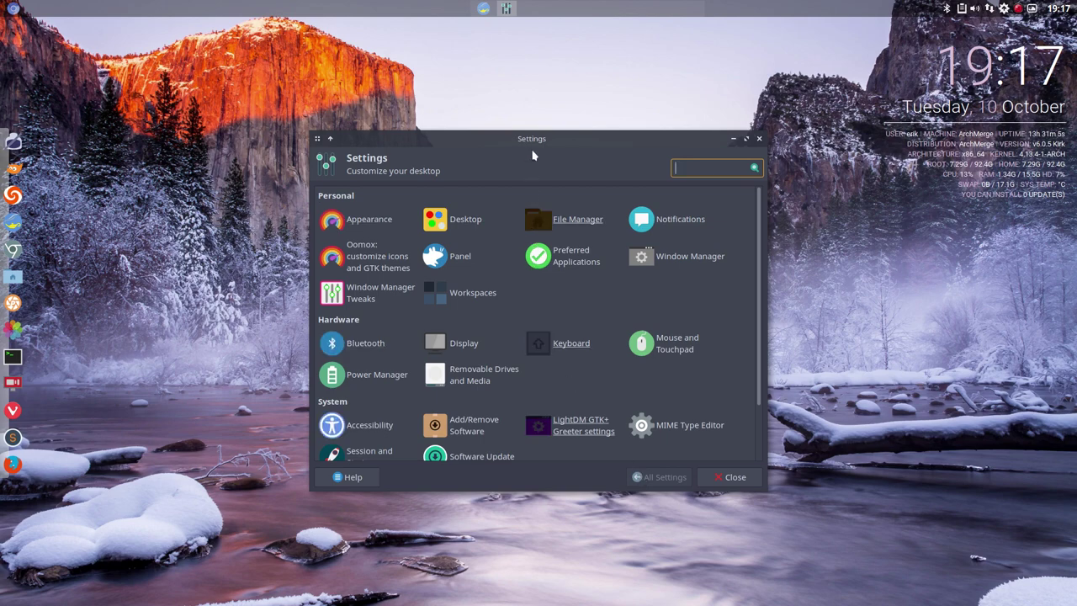
drag(538, 138, 689, 218)
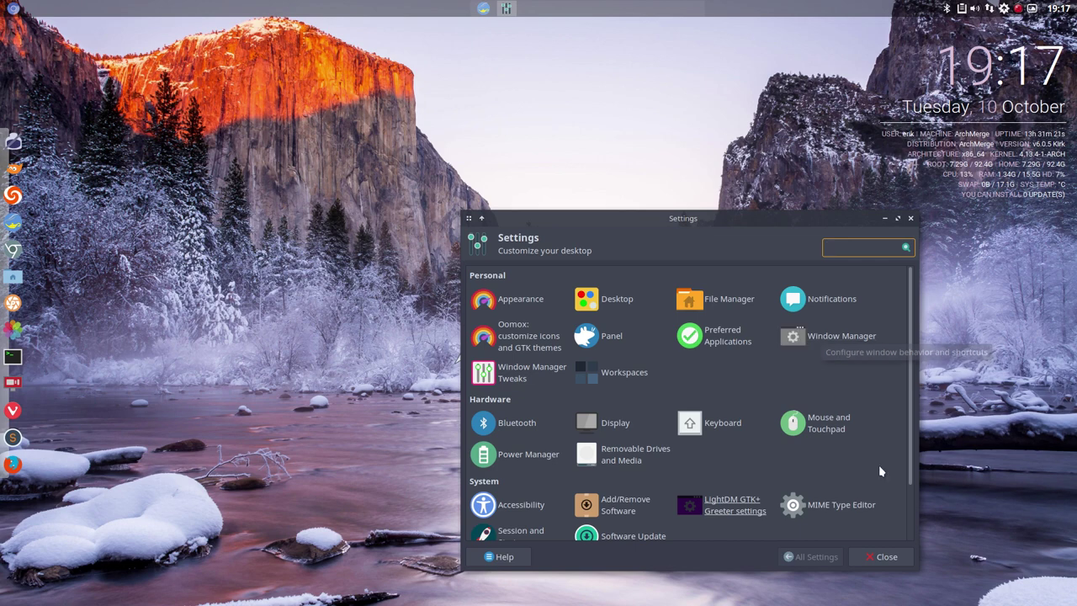
Step: Untick Mirror displays in Display settings and close the window
click(610, 423)
drag(673, 227, 520, 117)
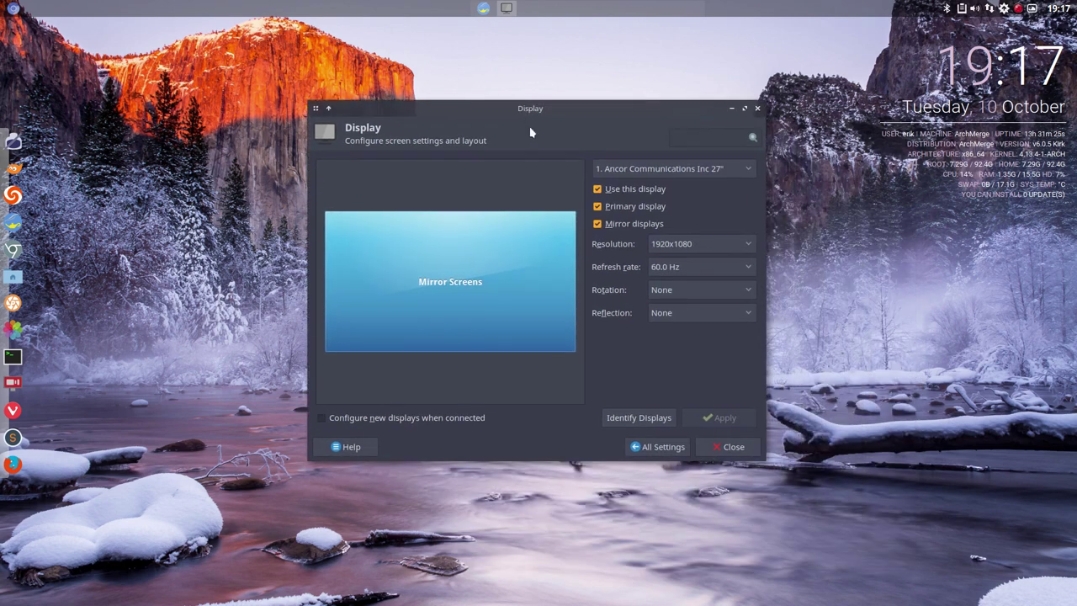
click(598, 224)
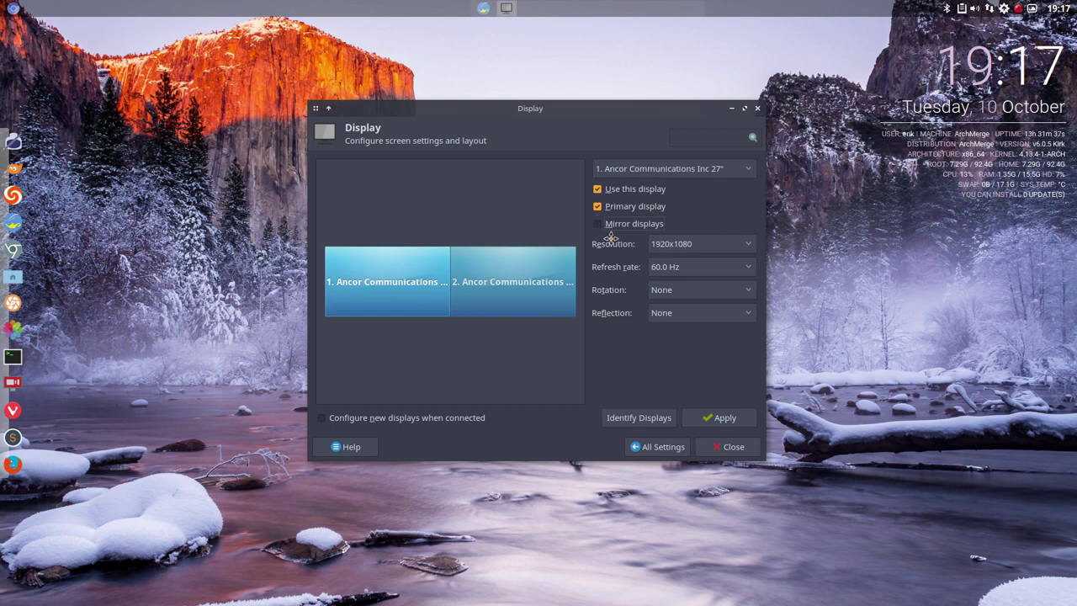
click(728, 447)
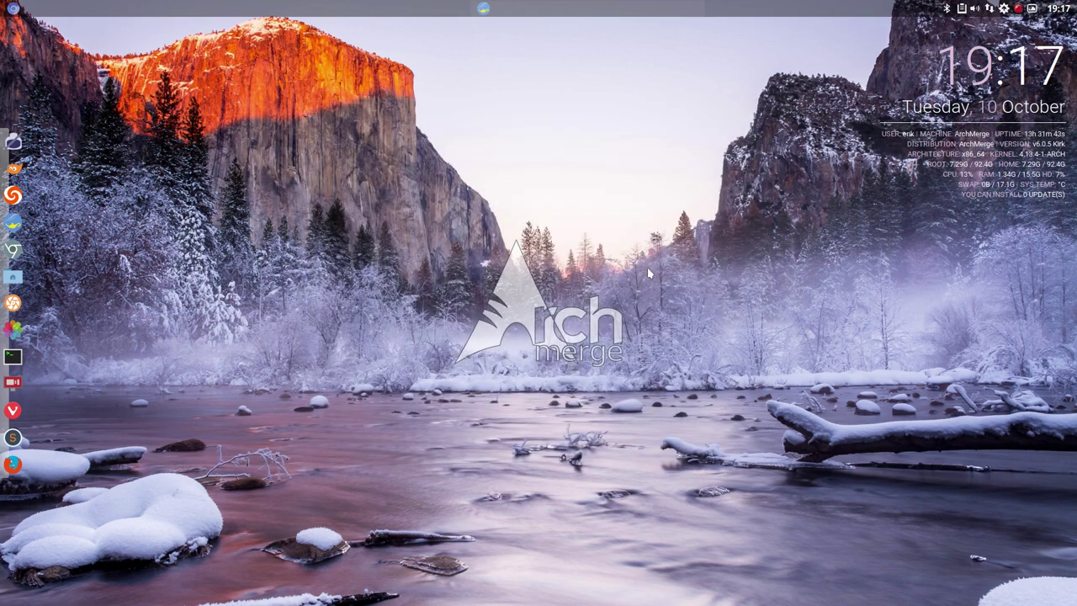
Step: Launch arandr from a new terminal, using Tab completion on 'ar'
key(ctrl+alt+t)
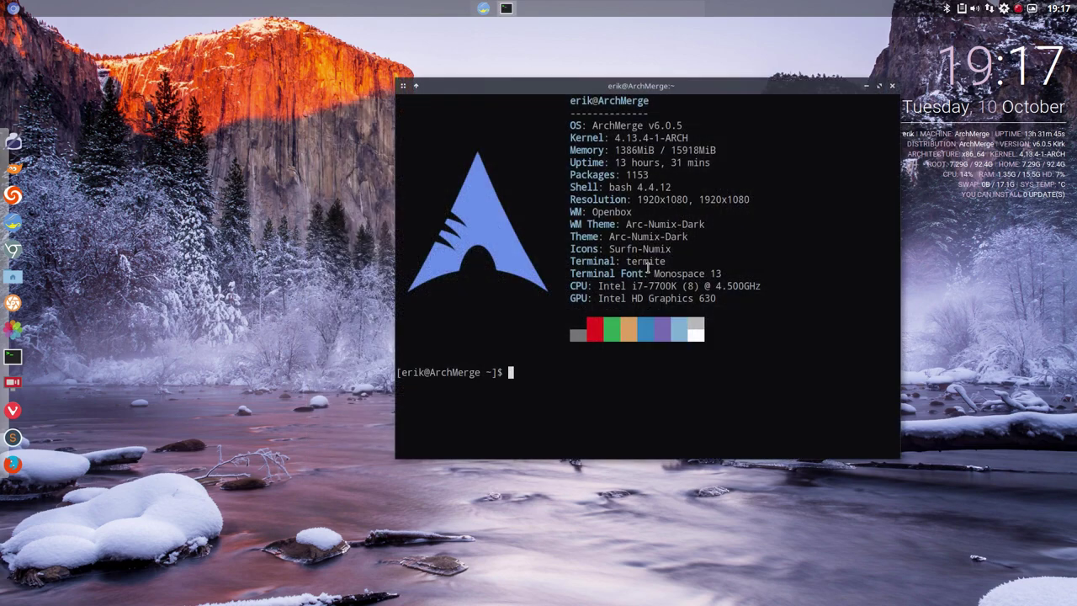
text(ar)
key(Tab)
key(Tab)
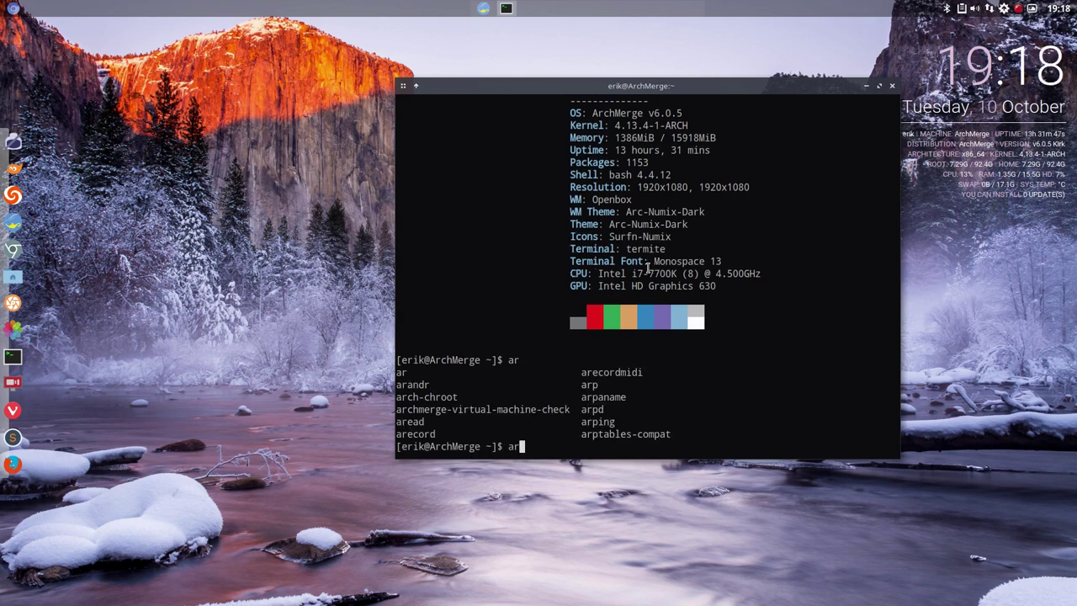
text(andr)
key(Return)
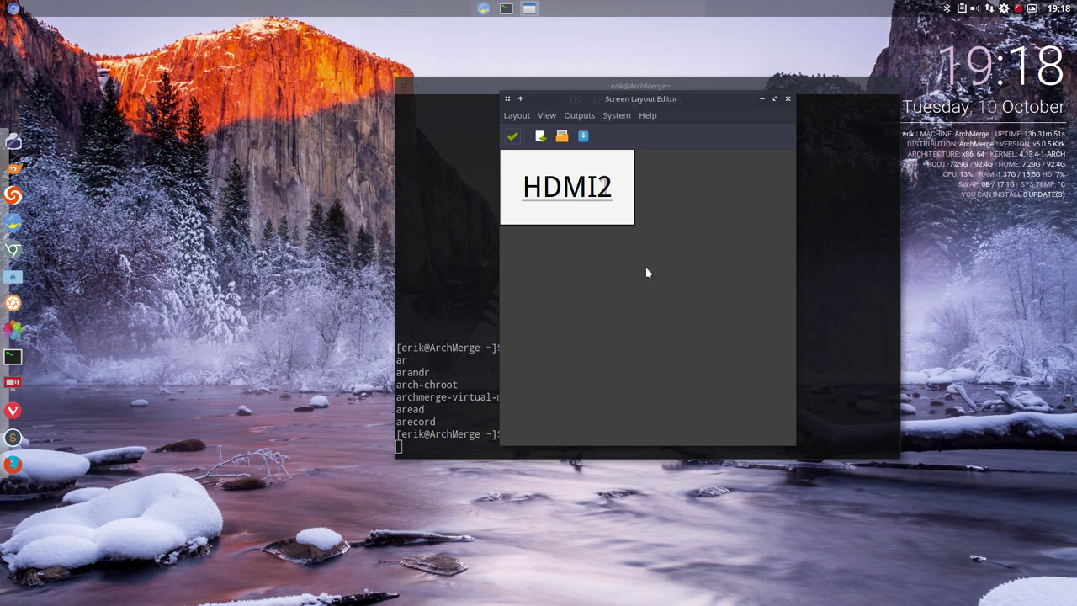
Step: Arrange the layout so the HDMI2 output sits below HDMI1
drag(589, 199, 650, 242)
drag(595, 166, 675, 167)
drag(619, 242, 601, 268)
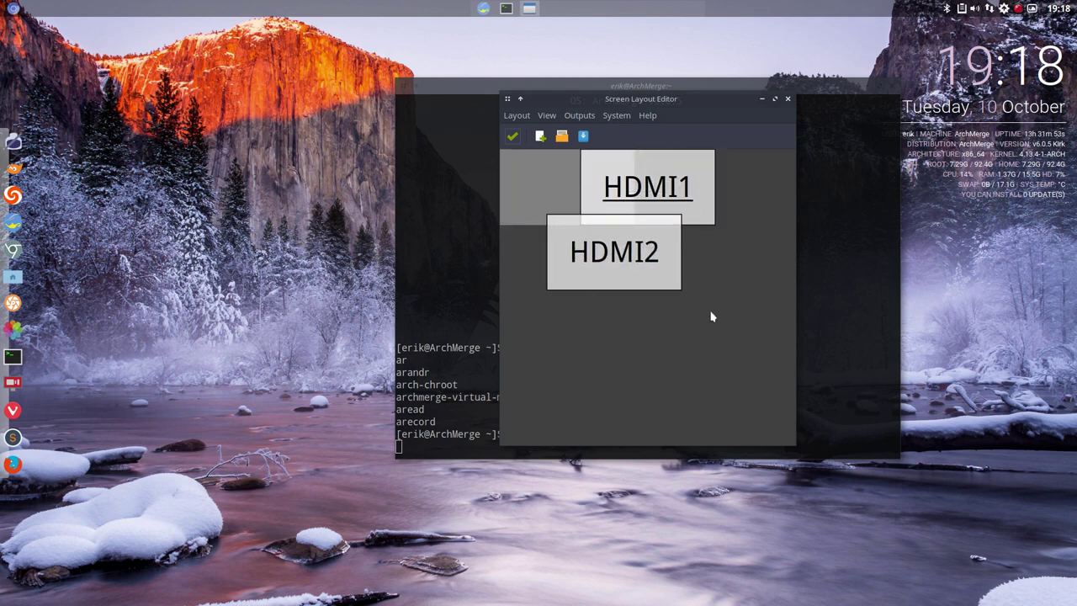
Step: Close arandr, run xrandr --help and scroll back through its option listing
click(789, 100)
text(xrandr)
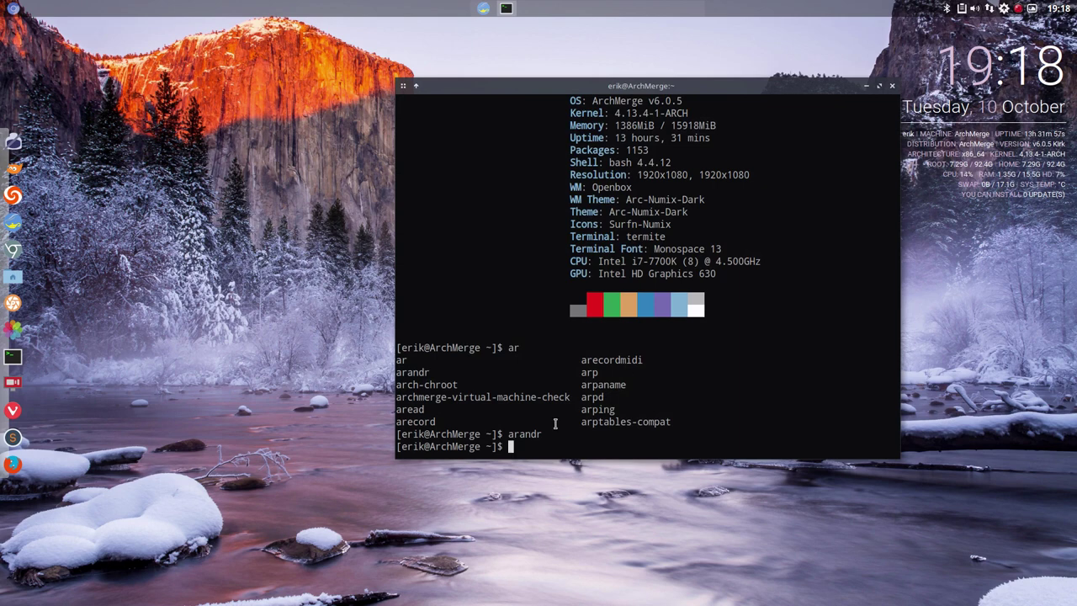
text( -)
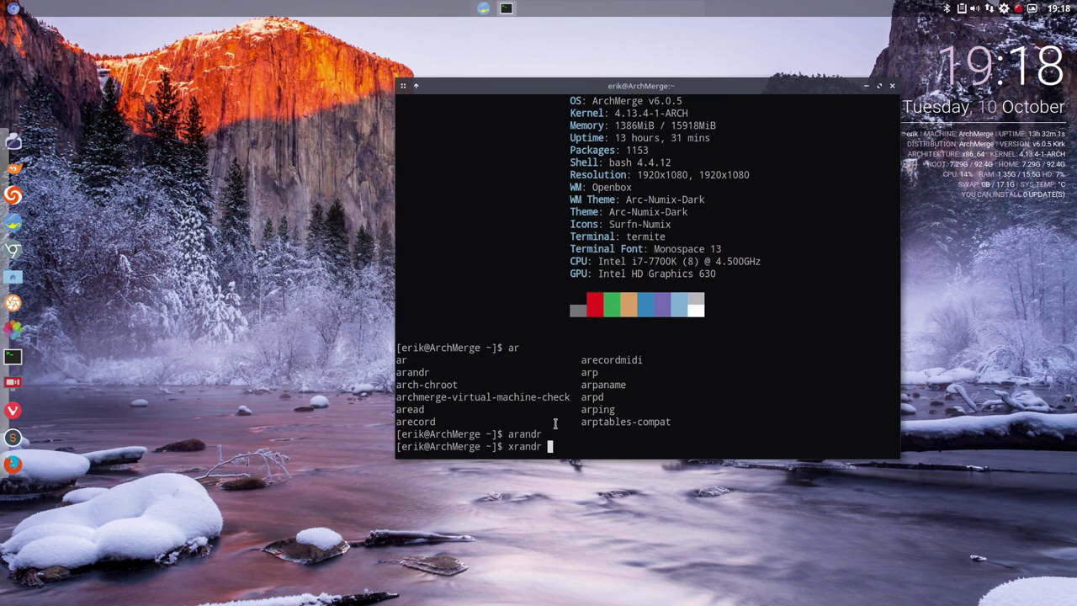
text(-help)
key(Return)
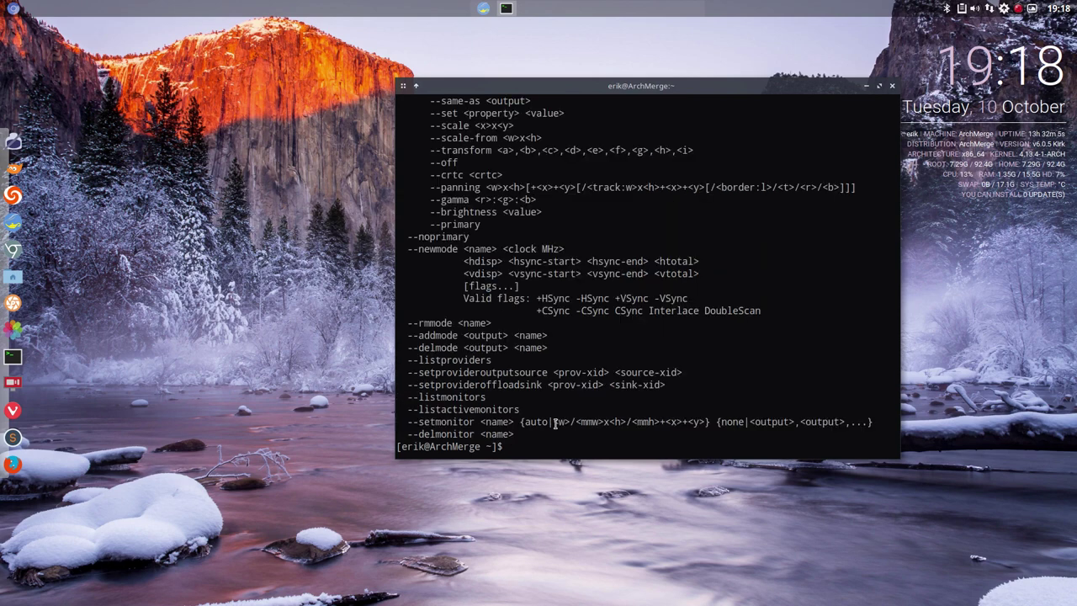
scroll(538, 412, up, 8)
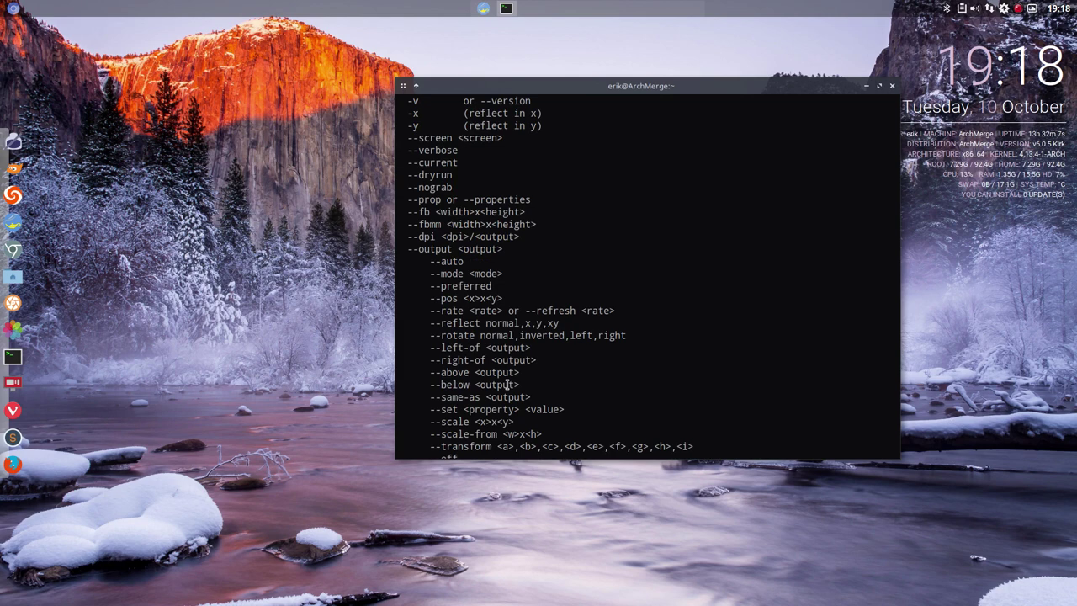
scroll(508, 384, up, 6)
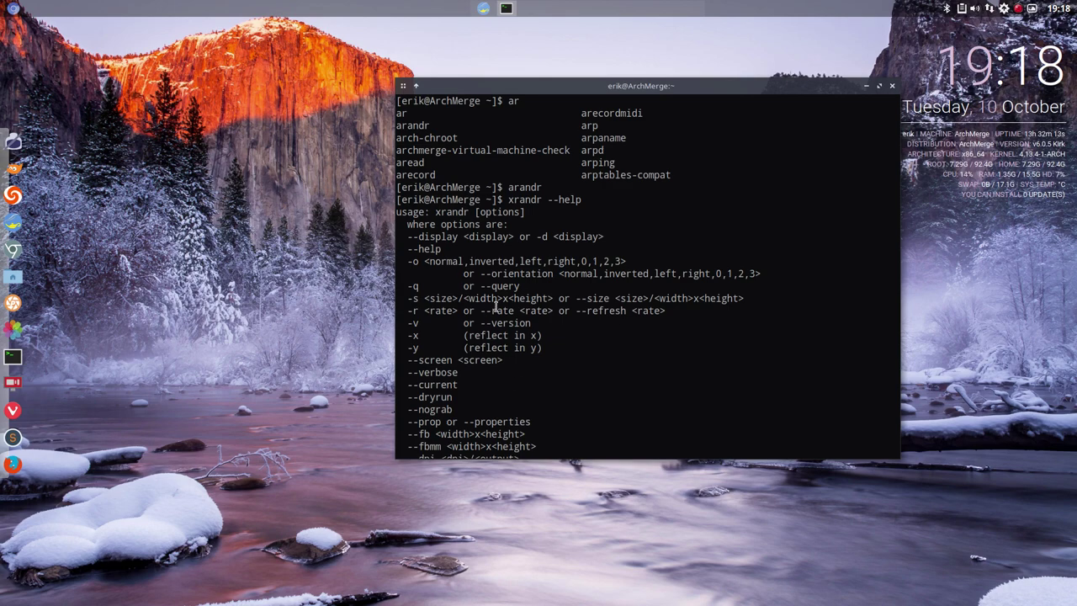
scroll(847, 117, up, 1)
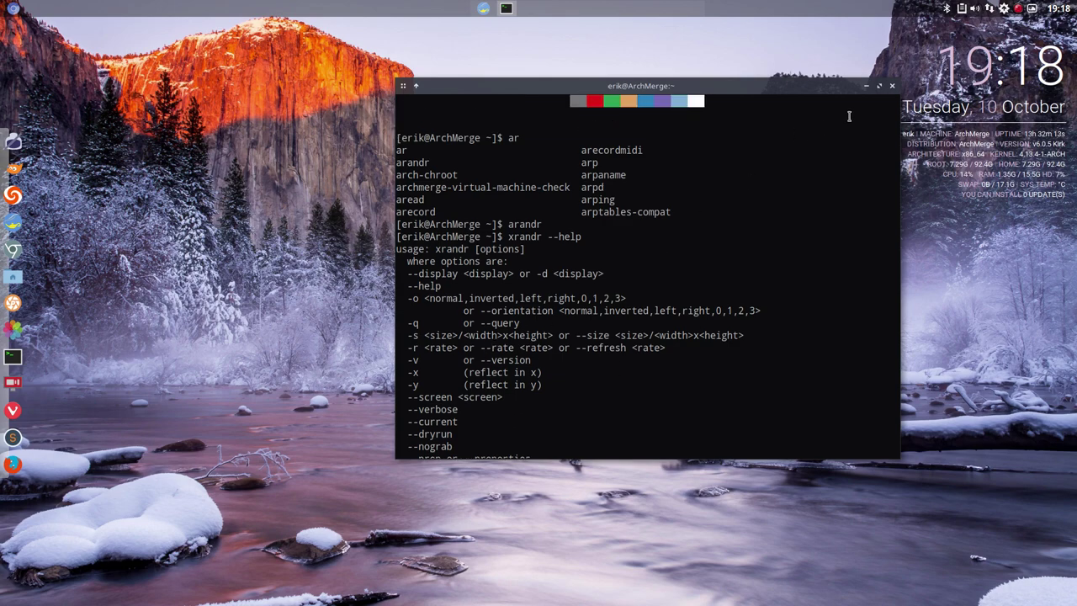
Step: Close the terminal, generate a pipe menu with icons via Obmenu-Generator, and reopen the menu
click(893, 88)
right_click(581, 218)
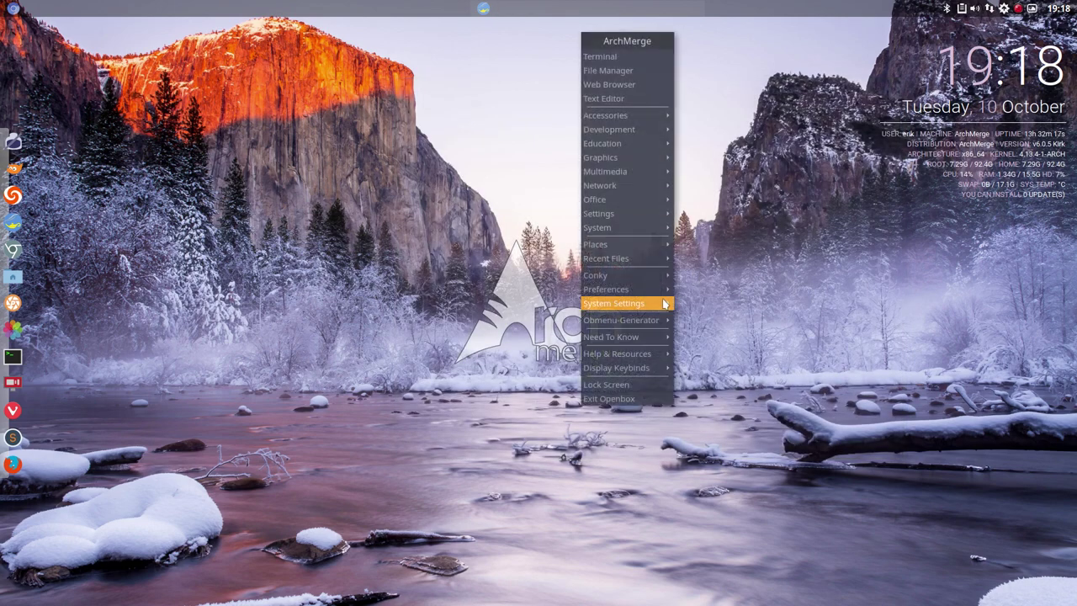
mouse_move(662, 320)
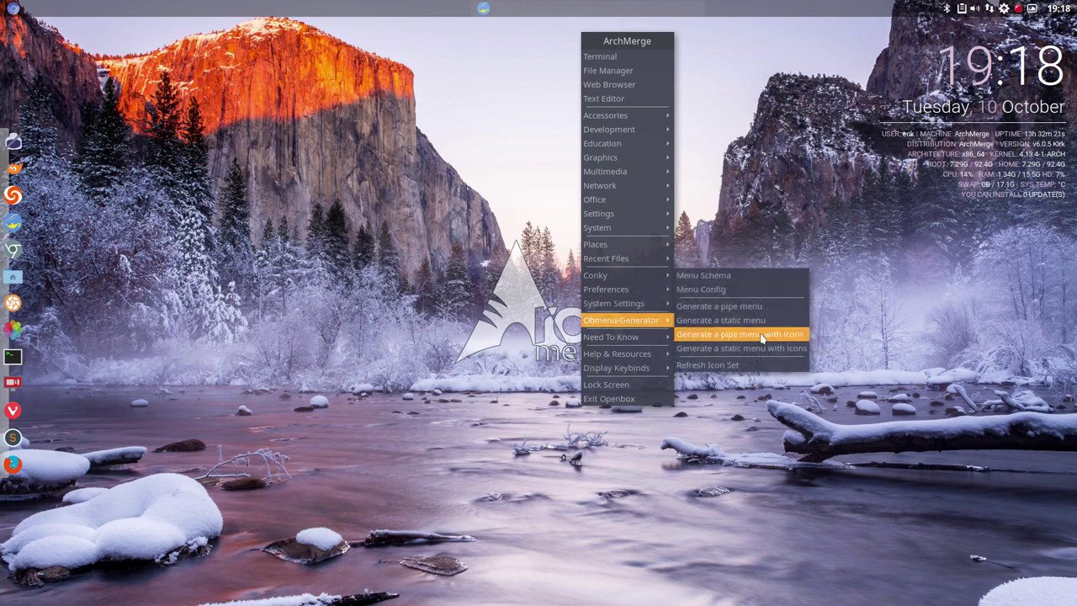
click(741, 336)
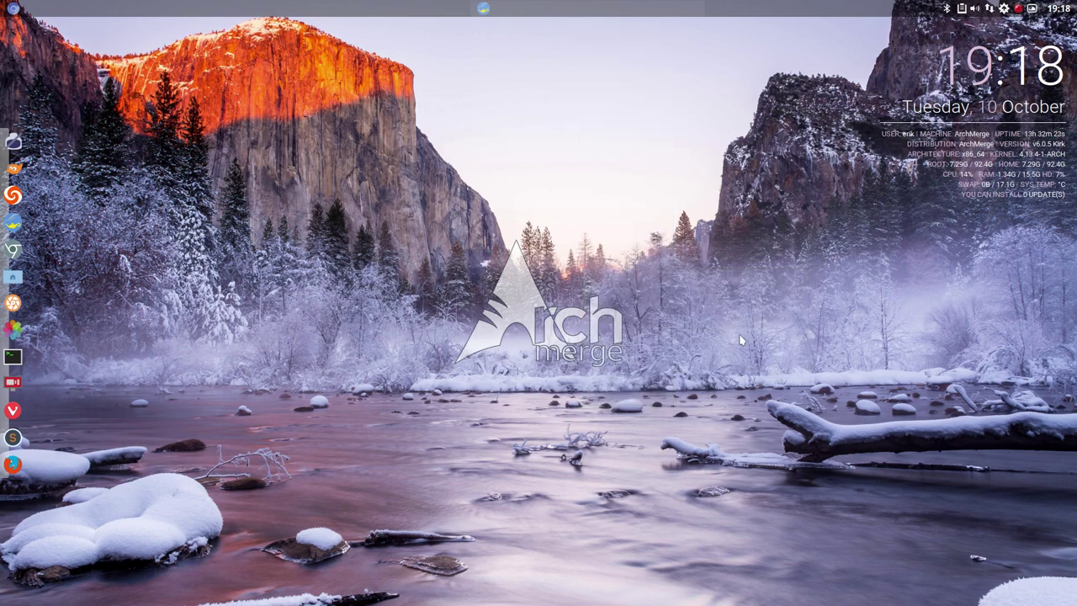
right_click(701, 155)
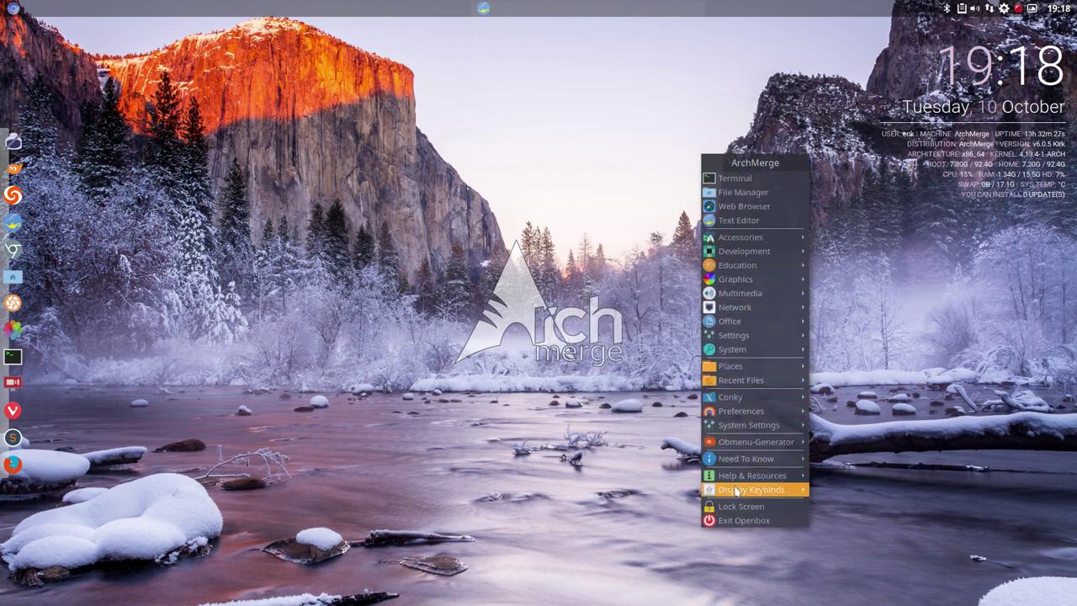
mouse_move(757, 443)
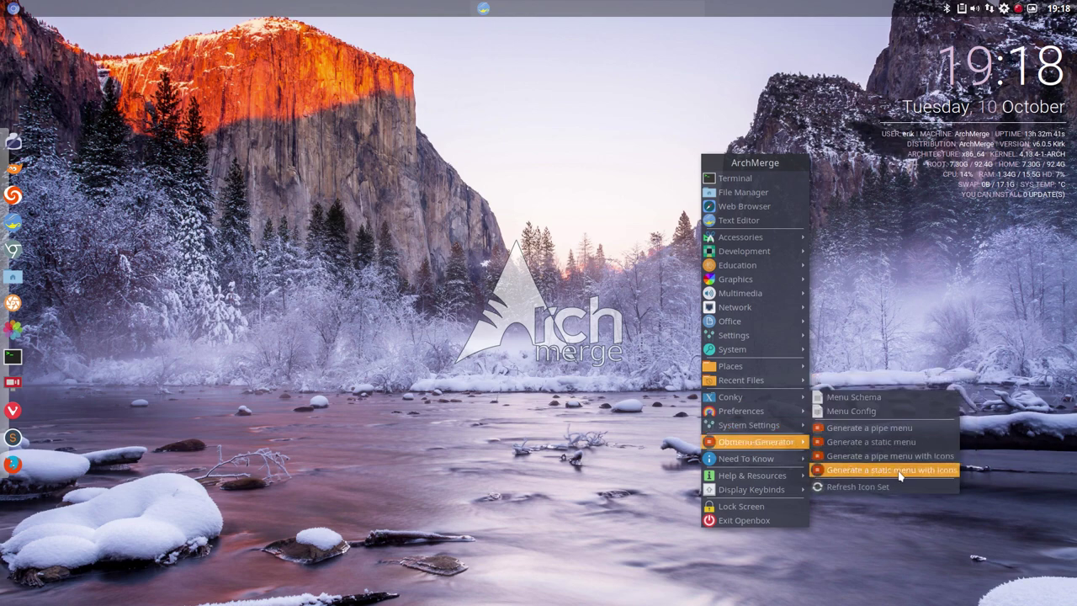
Step: Generate a static menu with icons via Obmenu-Generator, running it a second time
click(898, 470)
right_click(688, 319)
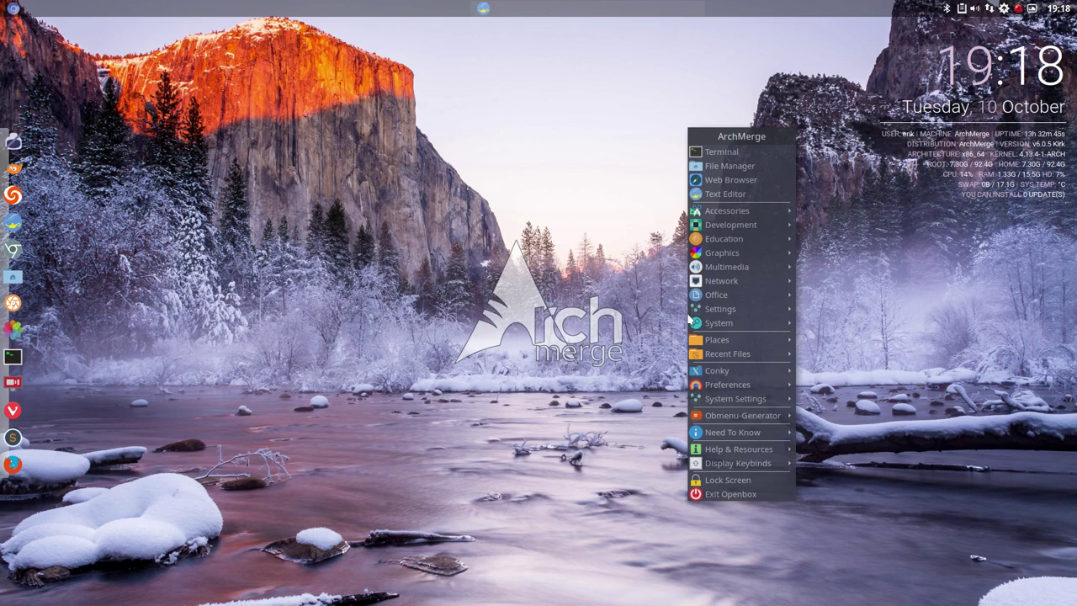
mouse_move(728, 328)
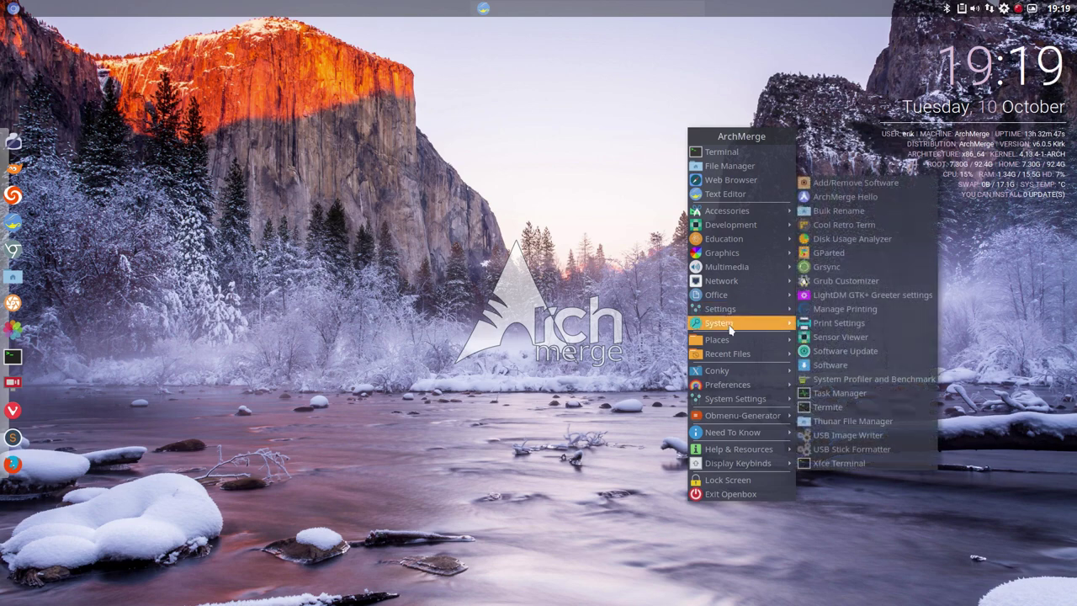
mouse_move(746, 415)
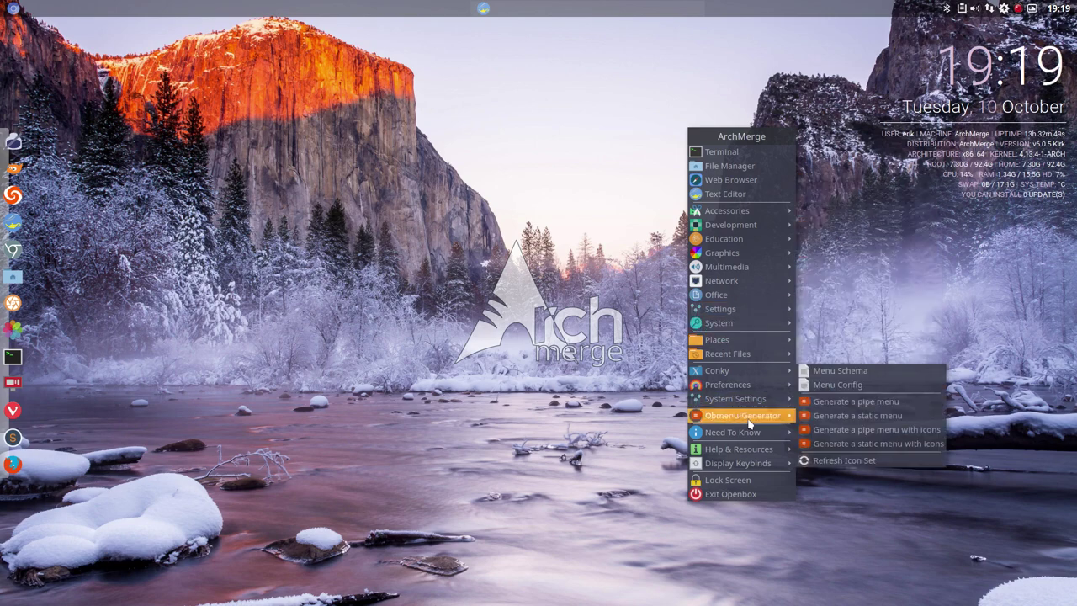
click(889, 450)
Step: Reopen the root menu and browse its categories from Accessories through System
right_click(691, 324)
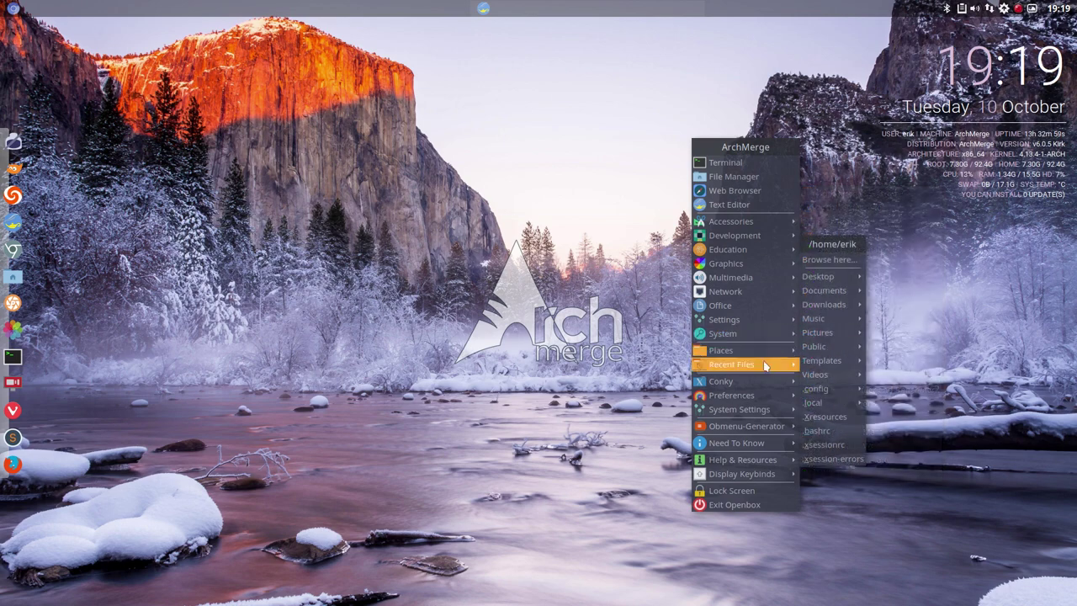
mouse_move(765, 366)
mouse_move(772, 395)
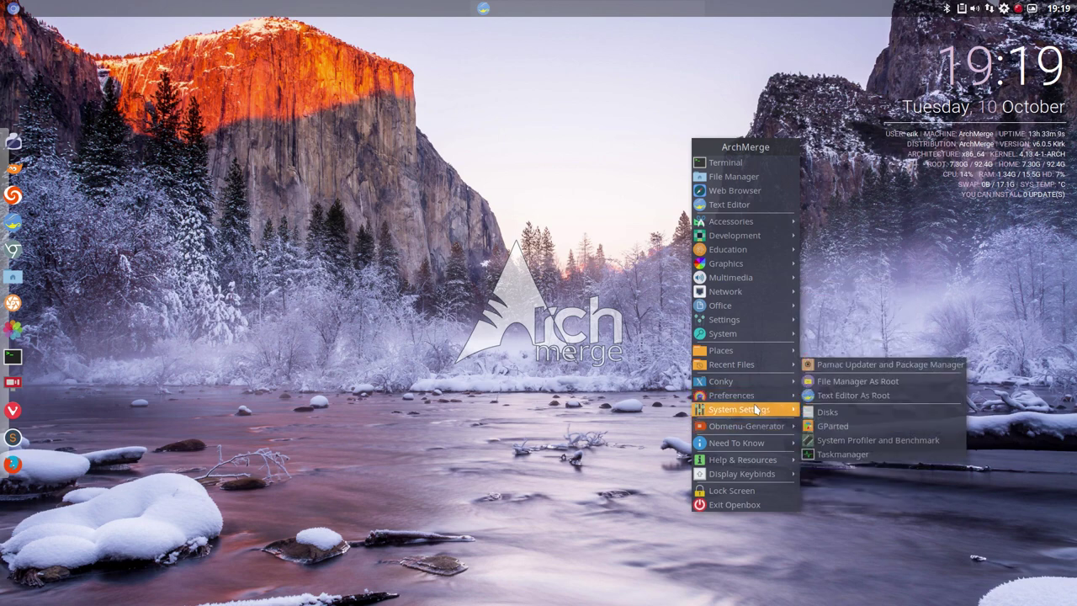
mouse_move(756, 431)
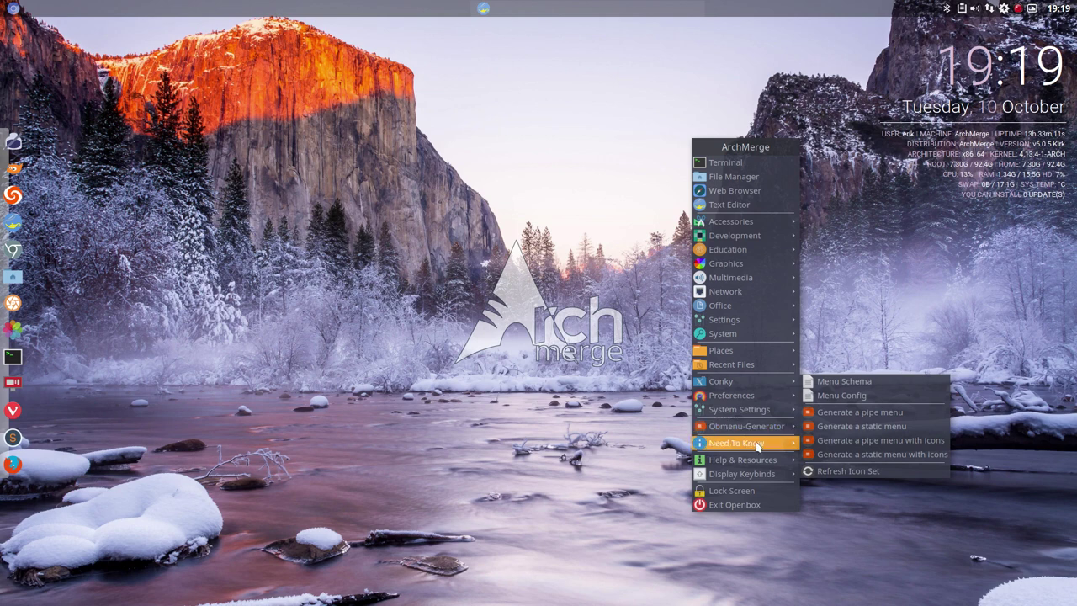
mouse_move(757, 449)
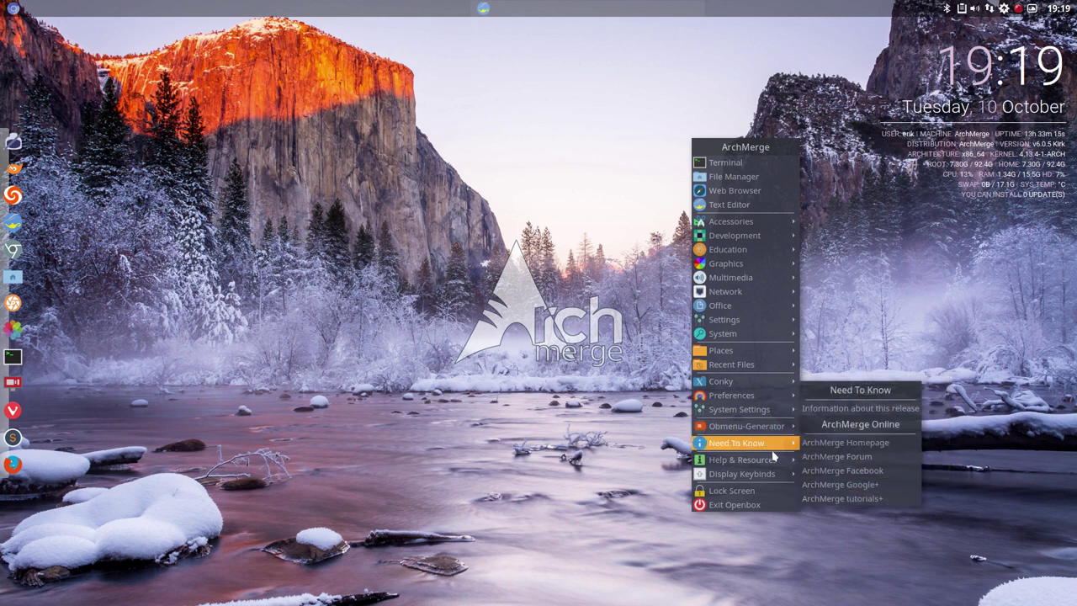
mouse_move(833, 455)
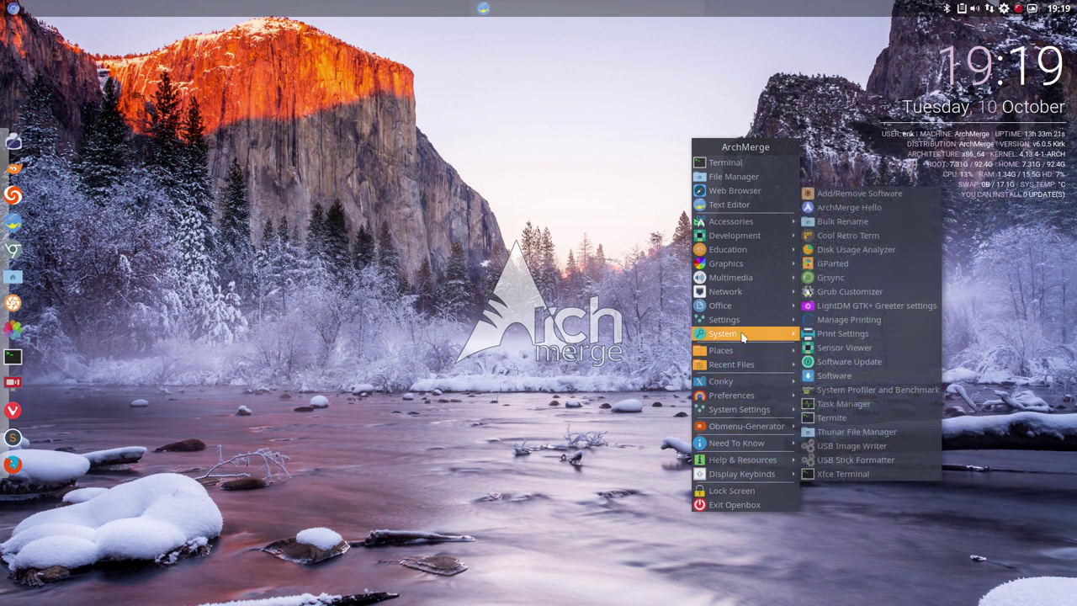
mouse_move(755, 294)
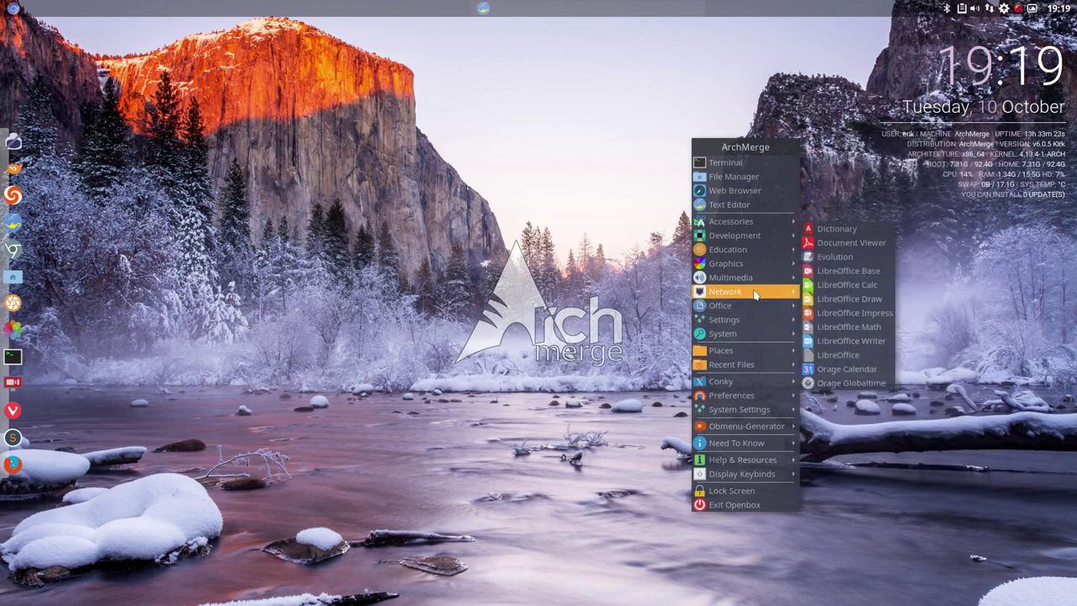
mouse_move(758, 255)
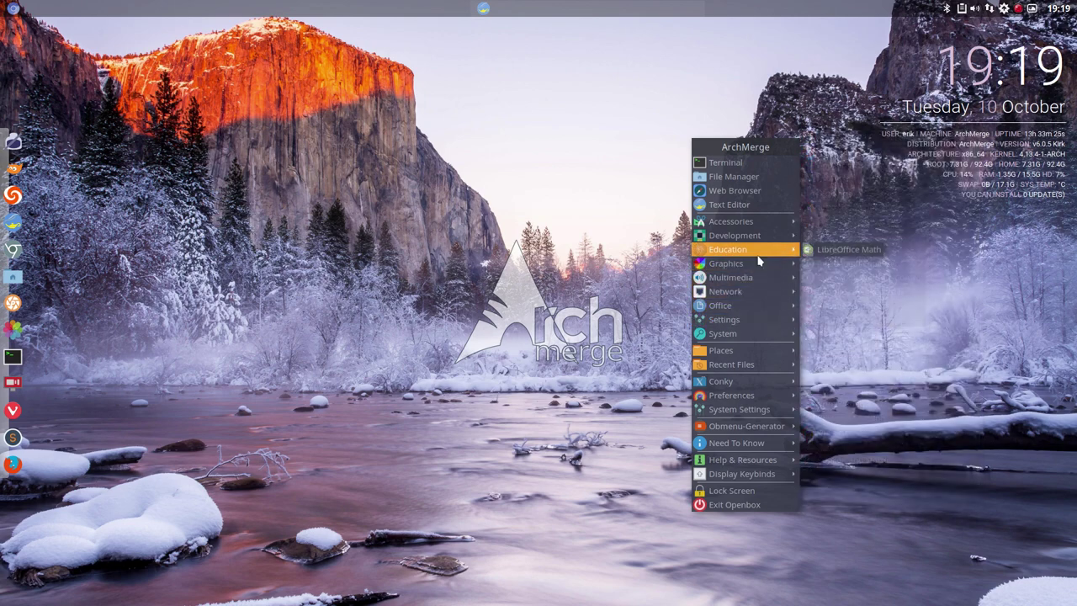
mouse_move(760, 224)
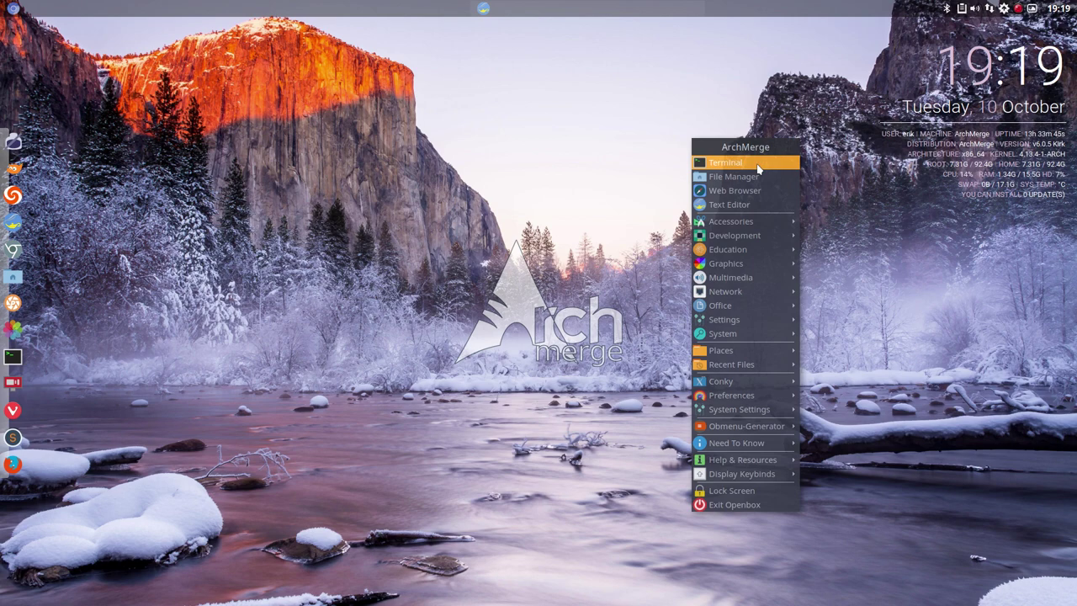
Step: Choose Disable Compositing under the root menu's Preferences > Compositor
click(567, 180)
right_click(342, 224)
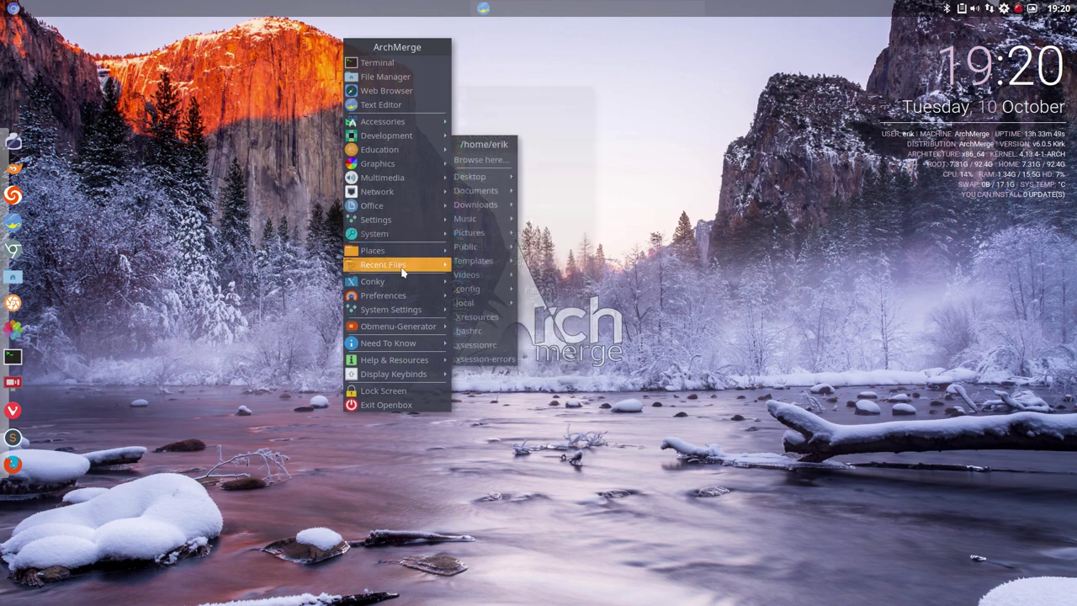
mouse_move(409, 288)
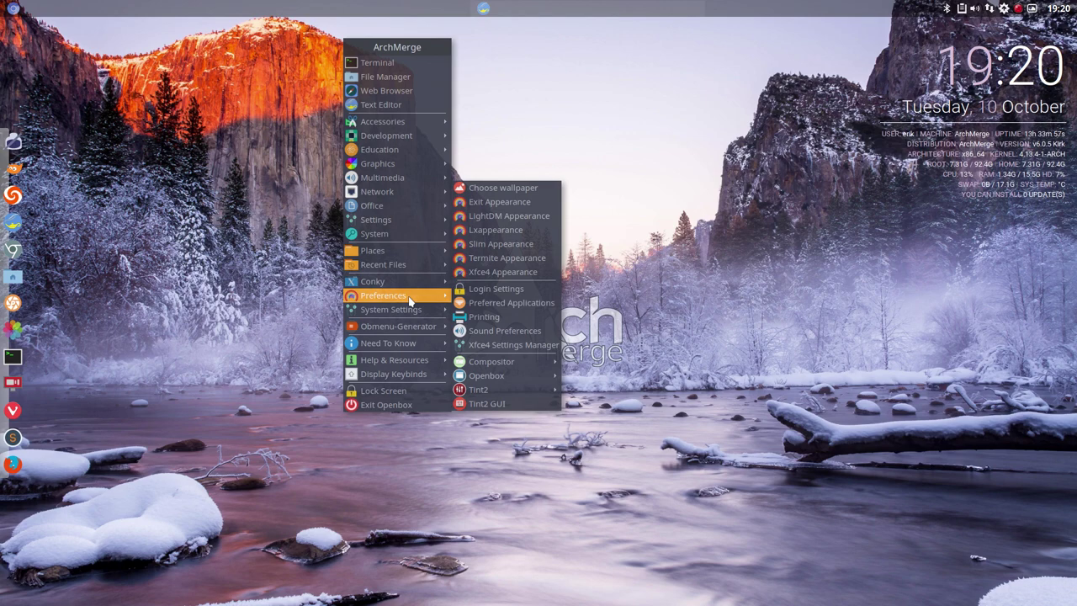
mouse_move(498, 362)
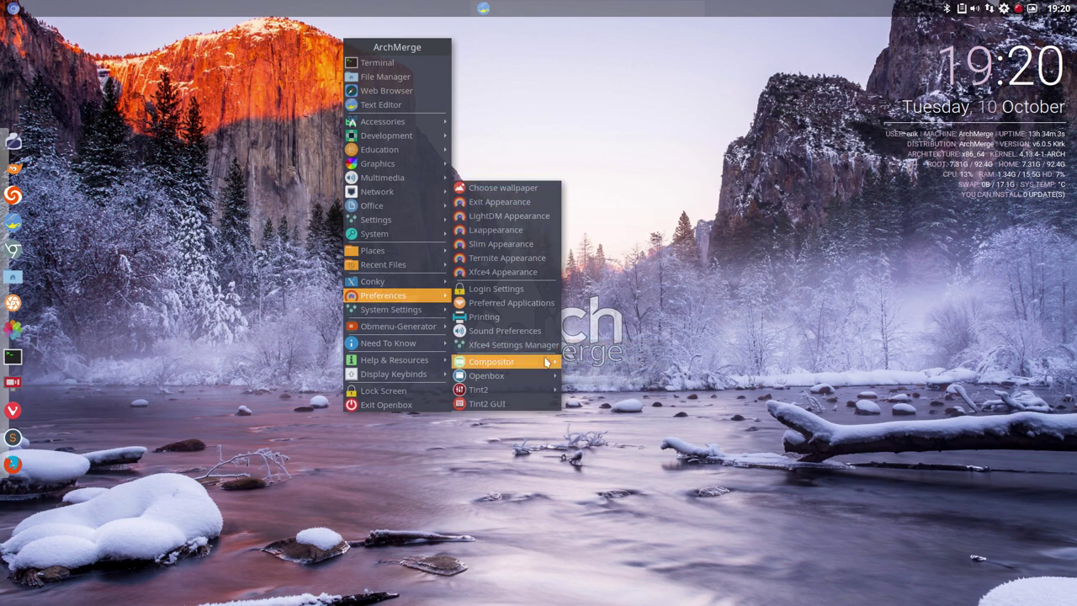
mouse_move(545, 360)
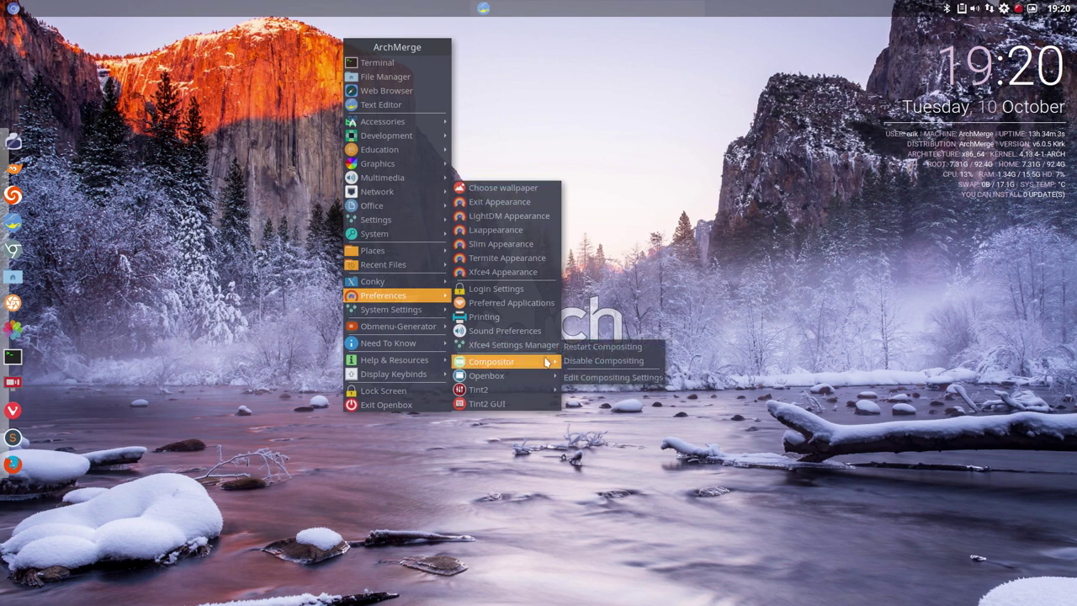
click(612, 364)
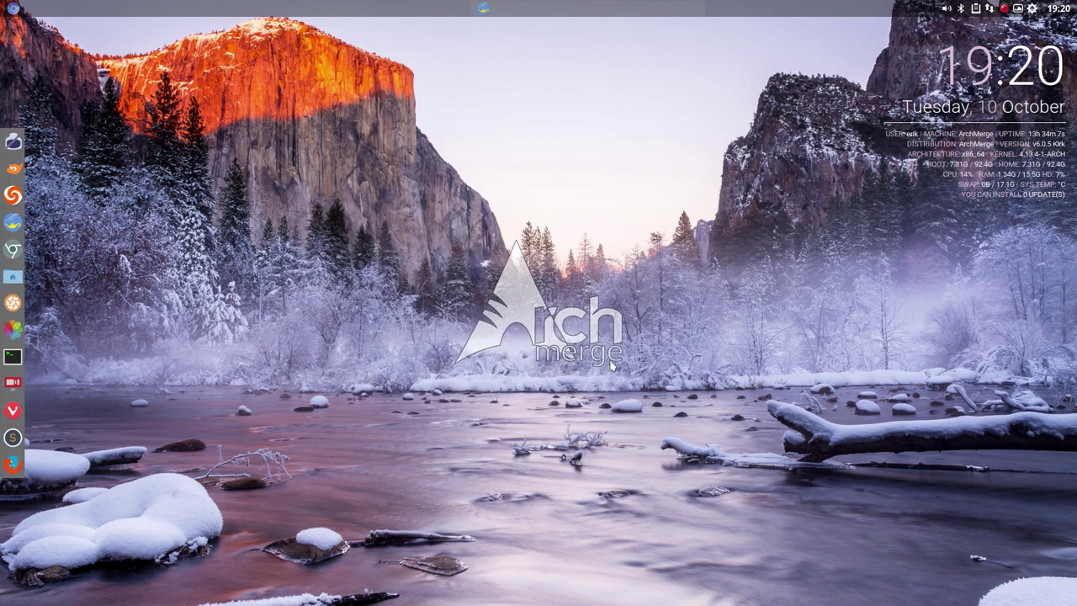
Step: Reopen the root menu and browse Preferences, Compositor and the Openbox submenu with Edit menu.xml
right_click(319, 319)
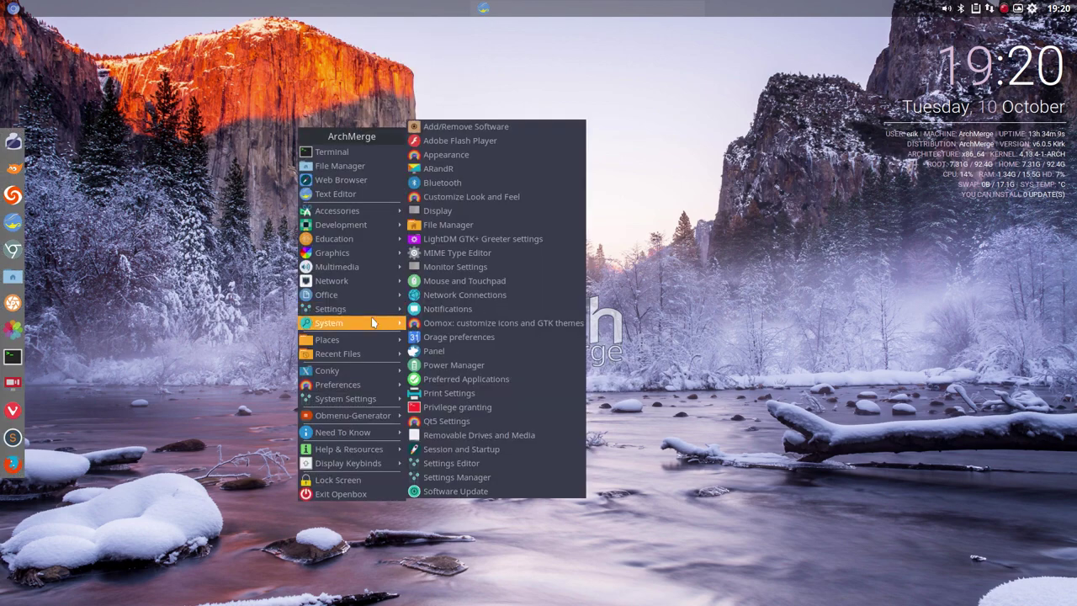
mouse_move(384, 356)
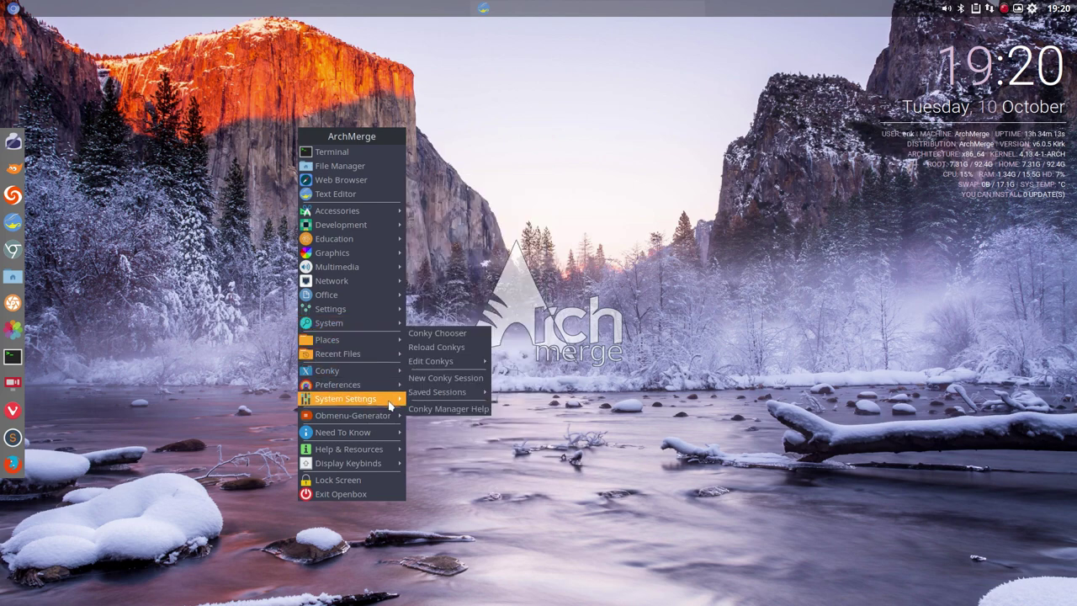
mouse_move(391, 417)
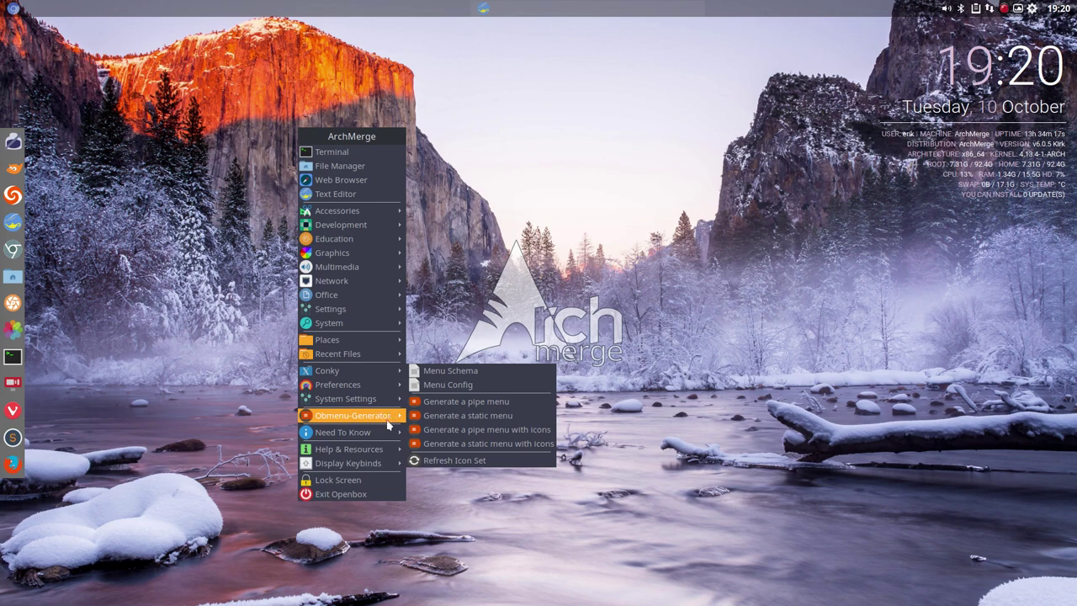
mouse_move(384, 376)
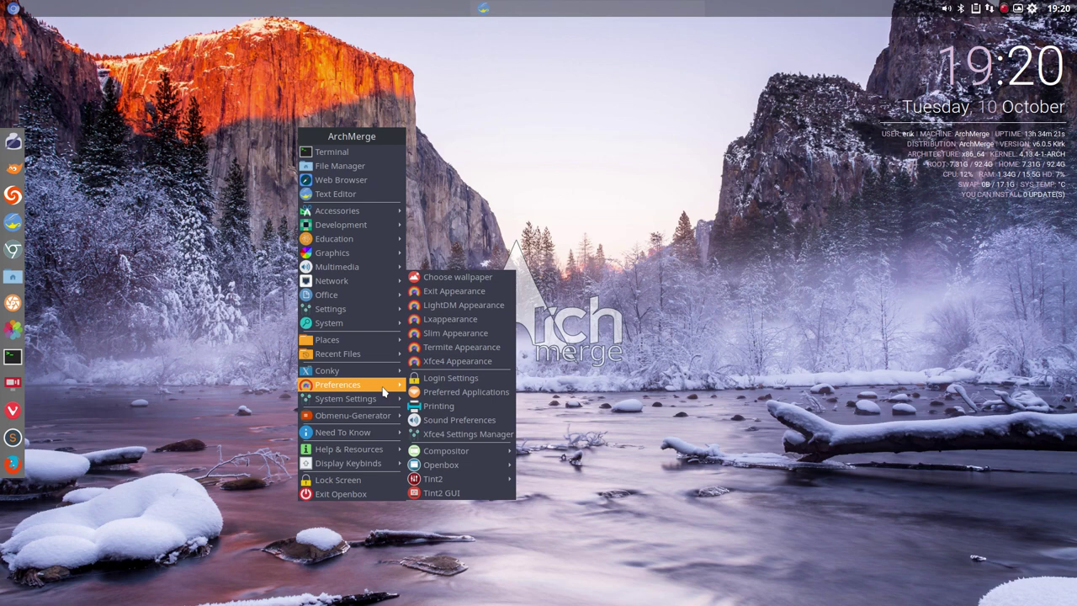
mouse_move(462, 455)
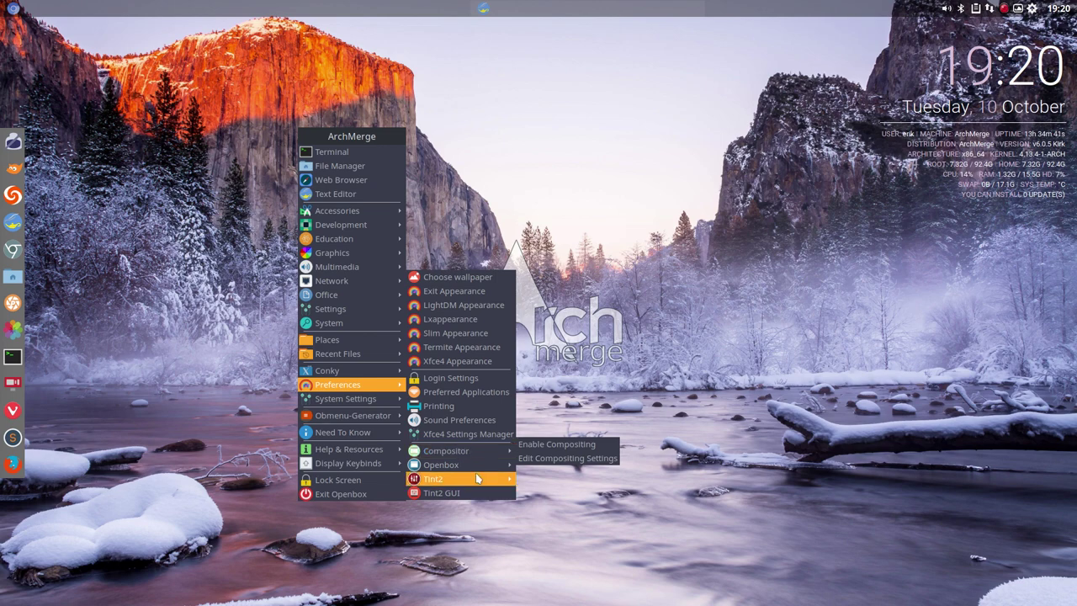
mouse_move(486, 473)
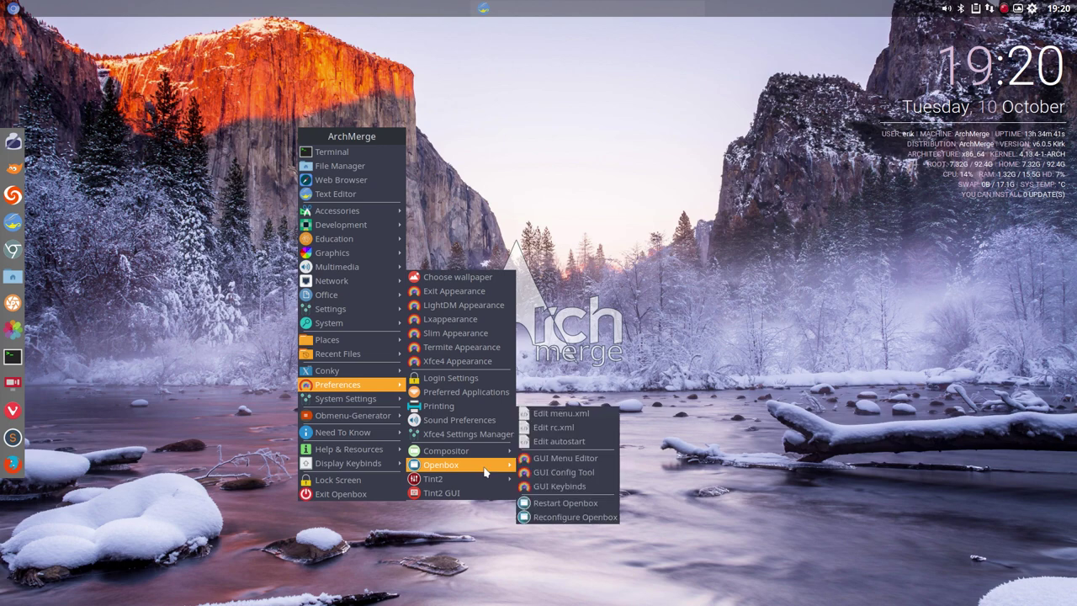
Step: Open menu.xml in Geany, scroll through its entries from the top, then close it
click(577, 416)
scroll(314, 345, down, 5)
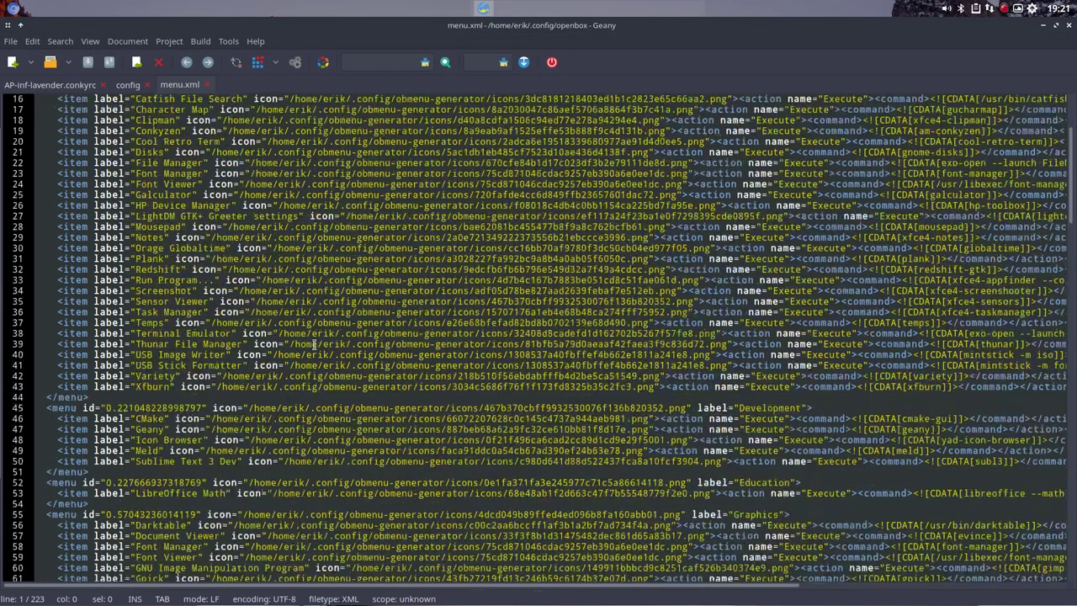
scroll(314, 345, down, 20)
key(ctrl+Home)
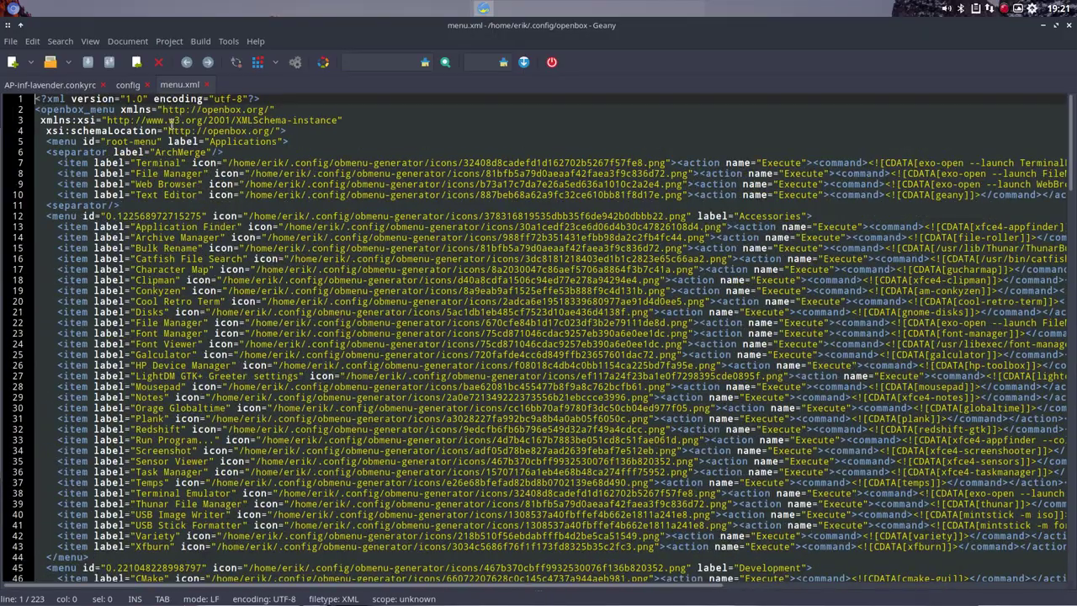
scroll(166, 323, down, 20)
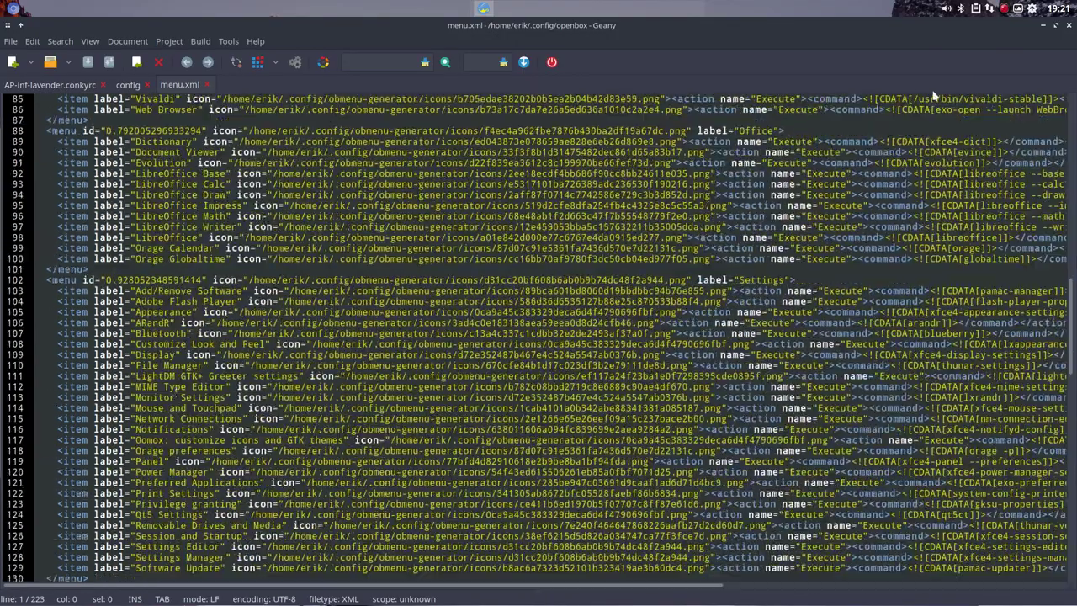
click(1069, 27)
Step: Generate a pipe menu with icons via Obmenu-Generator, then reopen the root menu to browse it
right_click(709, 48)
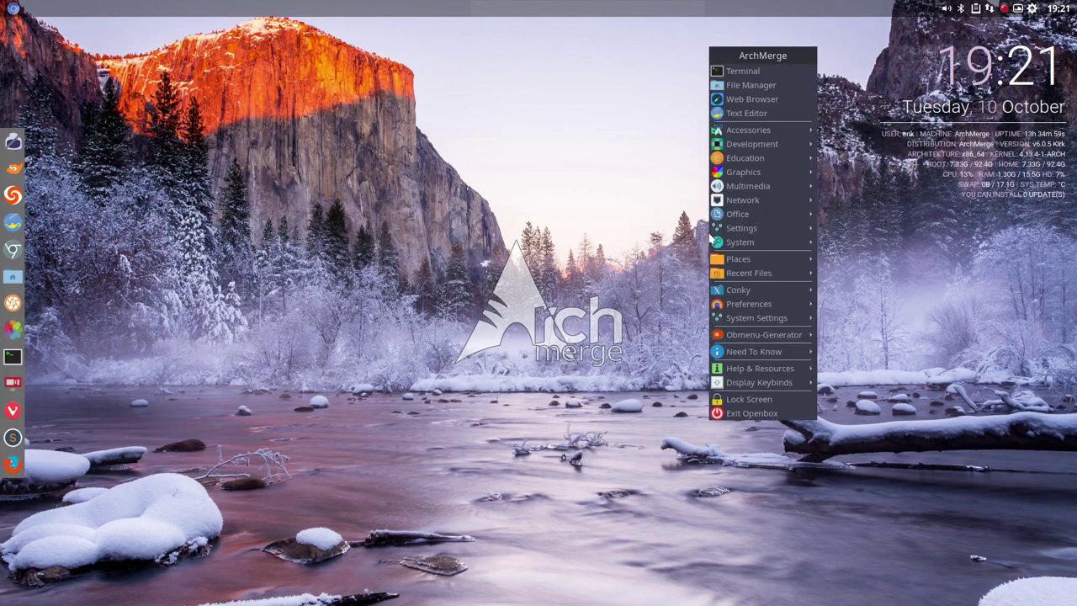
mouse_move(757, 336)
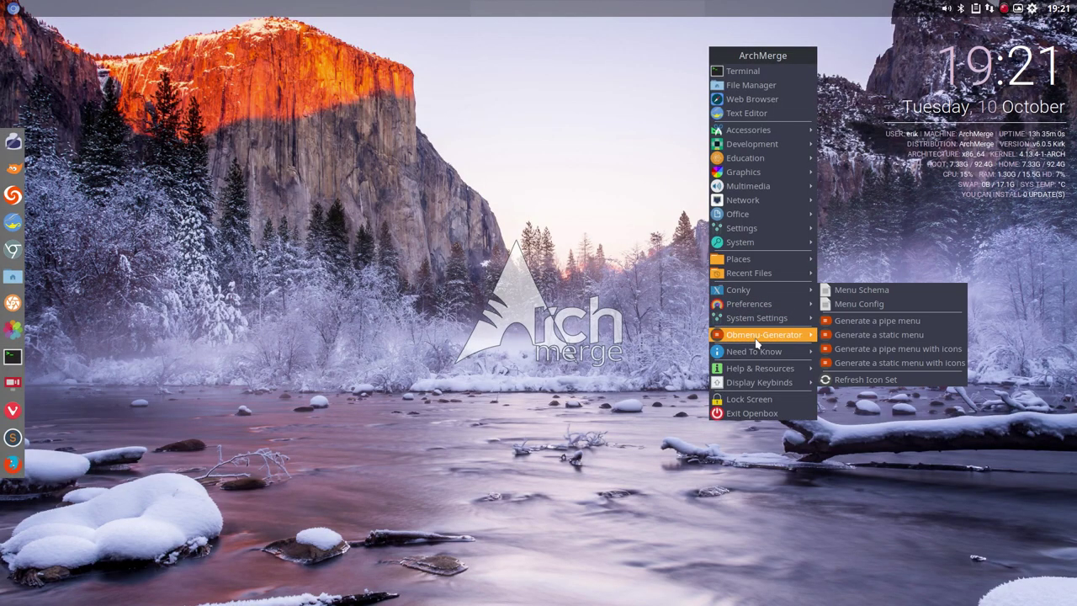
click(911, 352)
right_click(330, 313)
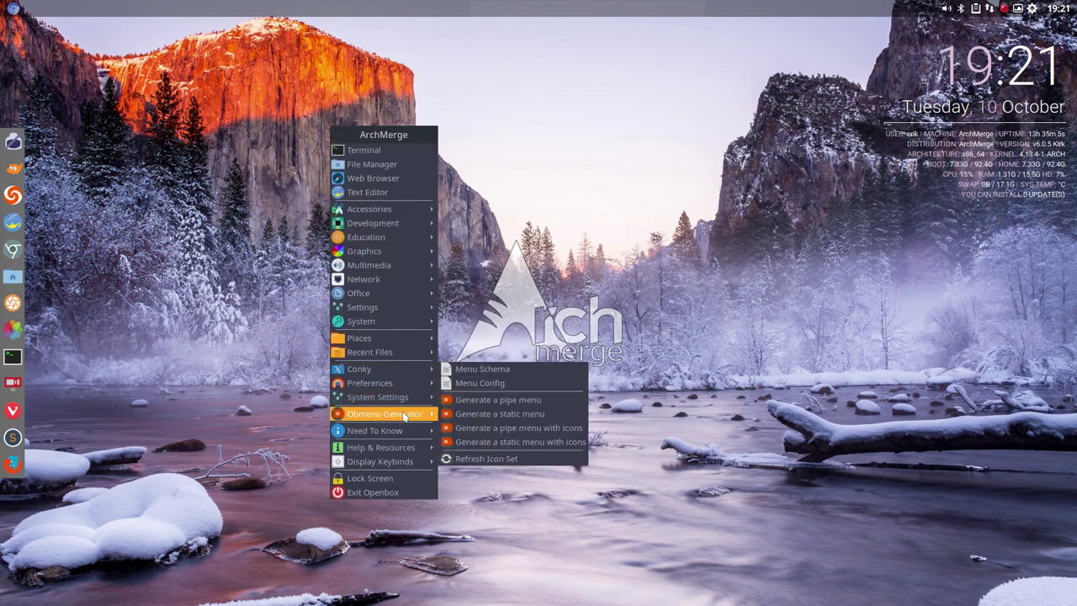
mouse_move(415, 404)
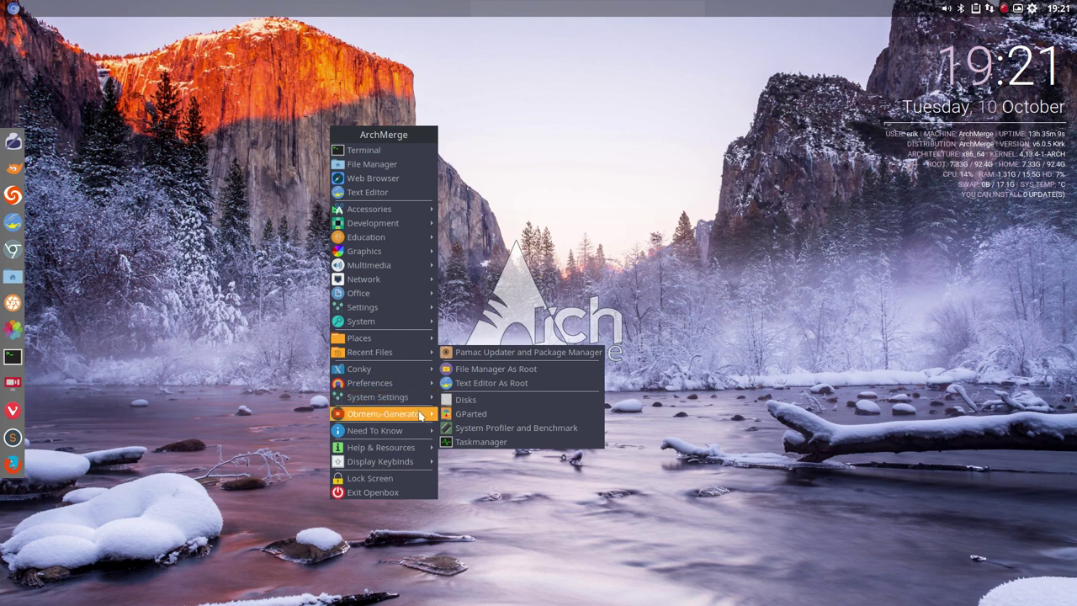
Step: Open menu.xml in Geany from the Preferences > Openbox menu
mouse_move(419, 404)
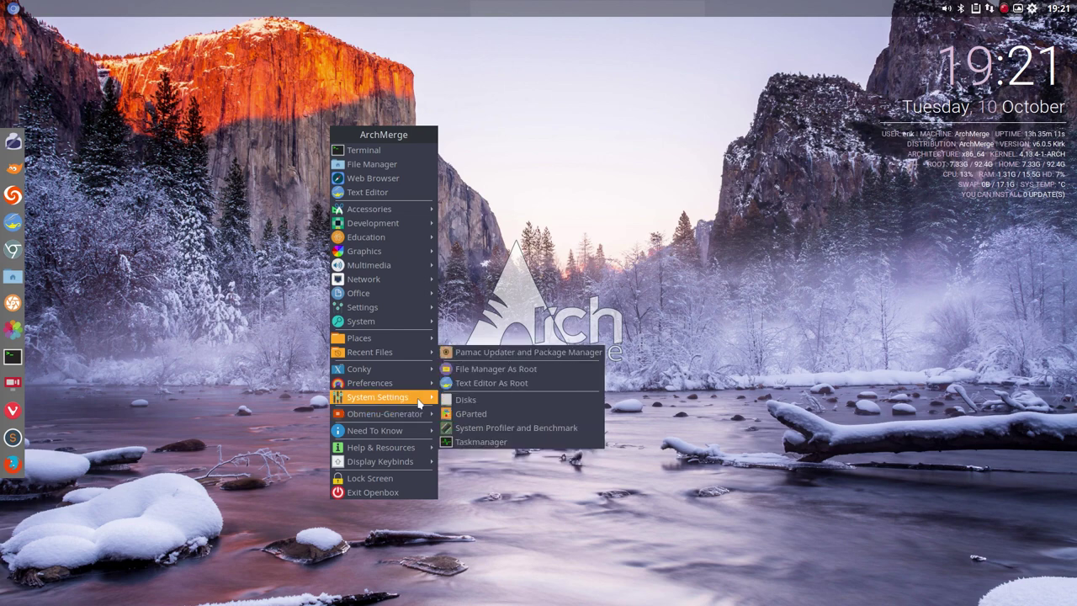
mouse_move(425, 385)
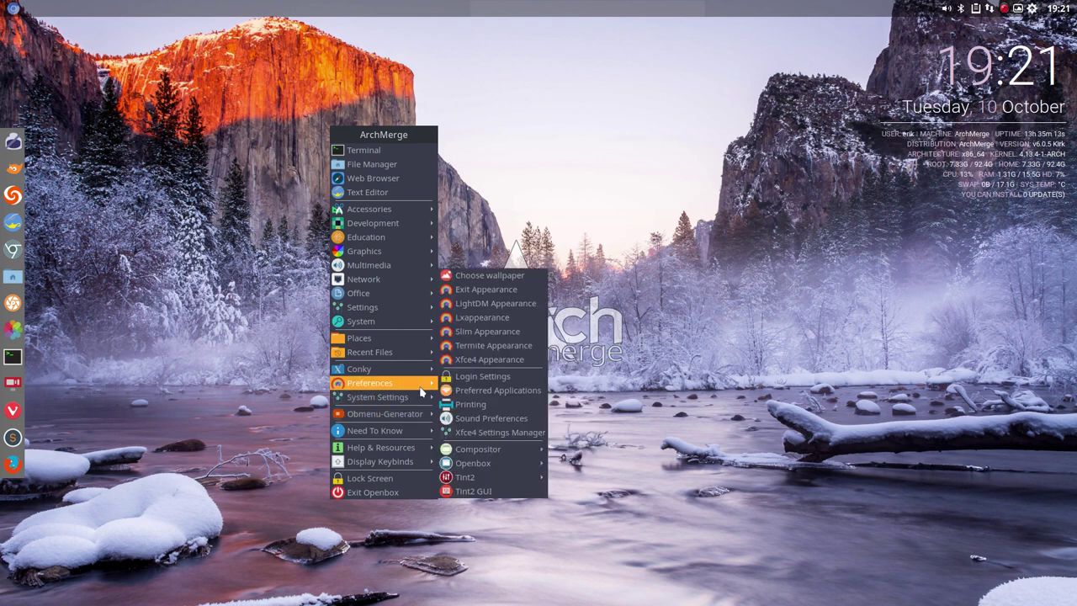
mouse_move(508, 462)
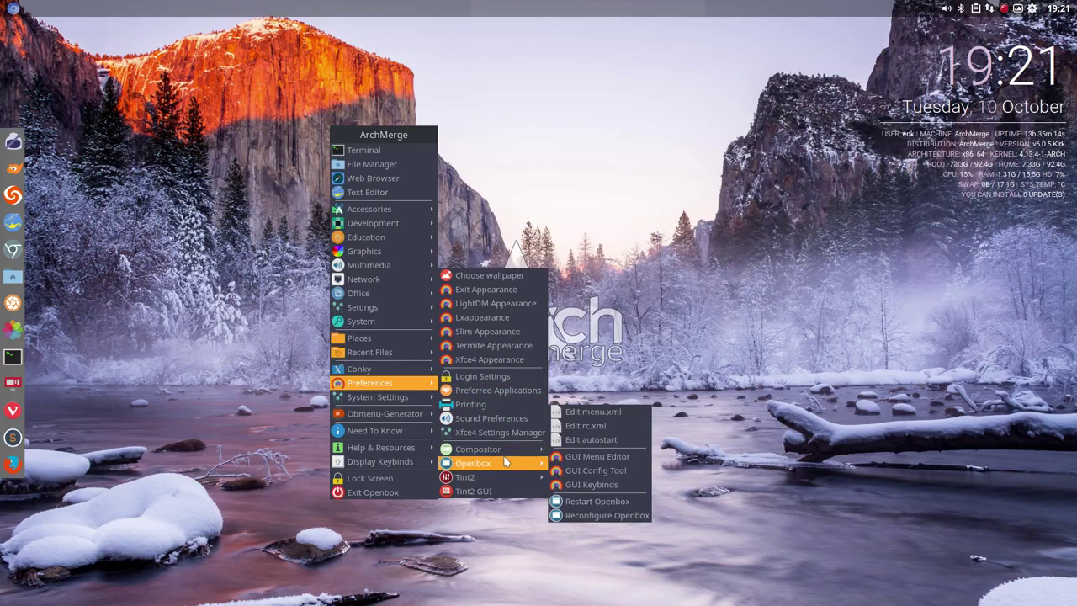
click(589, 410)
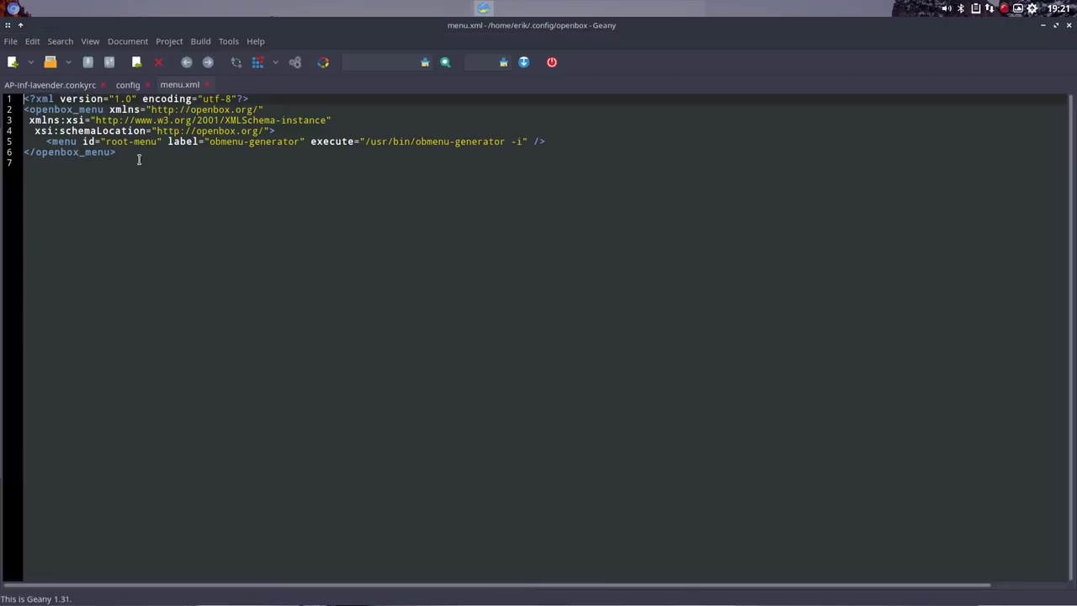
Step: Check that line 5 calls /usr/bin/obmenu-generator -i, then close Geany
drag(139, 157, 21, 152)
key(ctrl+a)
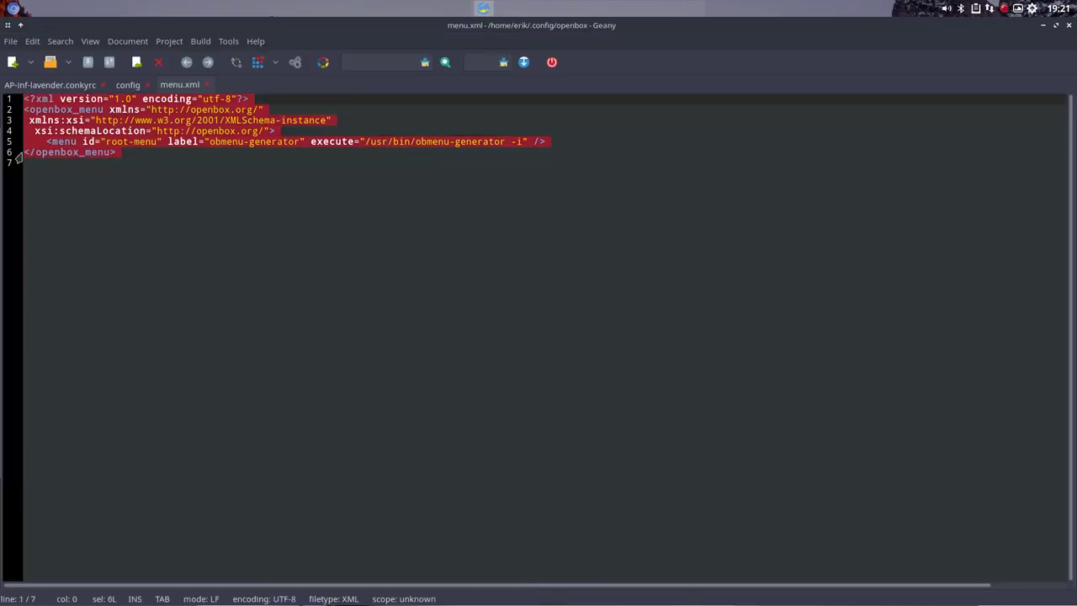
click(174, 205)
drag(210, 142, 524, 141)
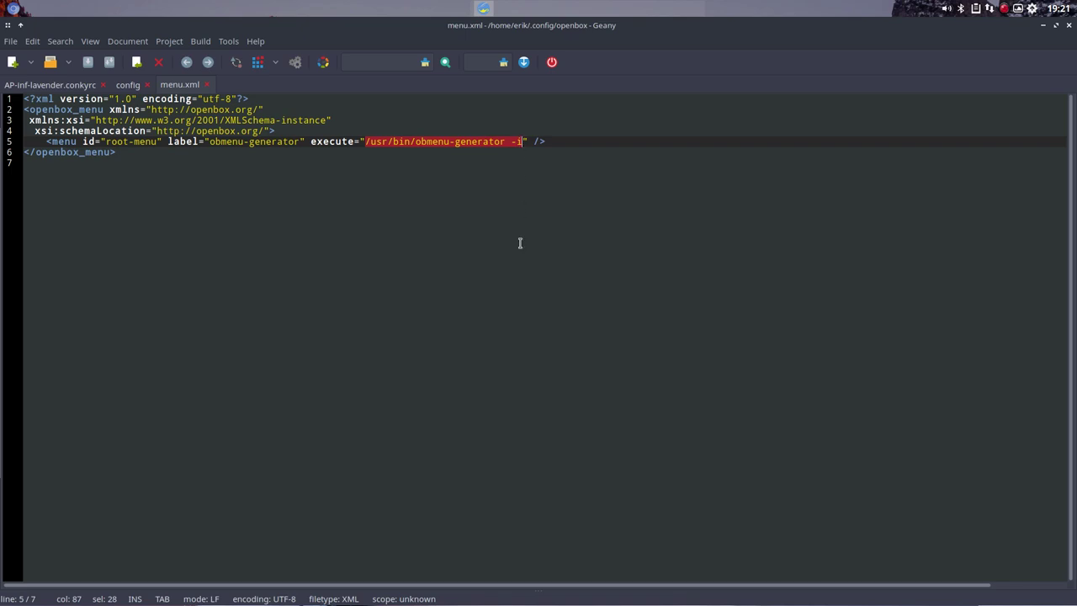
click(1069, 25)
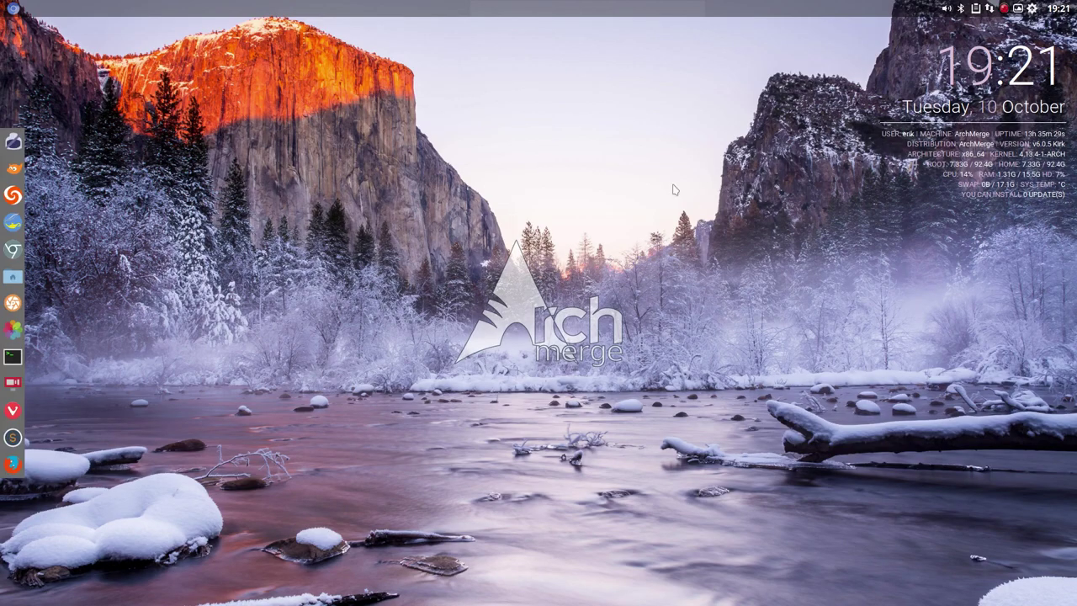
Step: Open the root menu and browse Obmenu-Generator, System Settings and Compositor to reach Preferences > Openbox
right_click(390, 271)
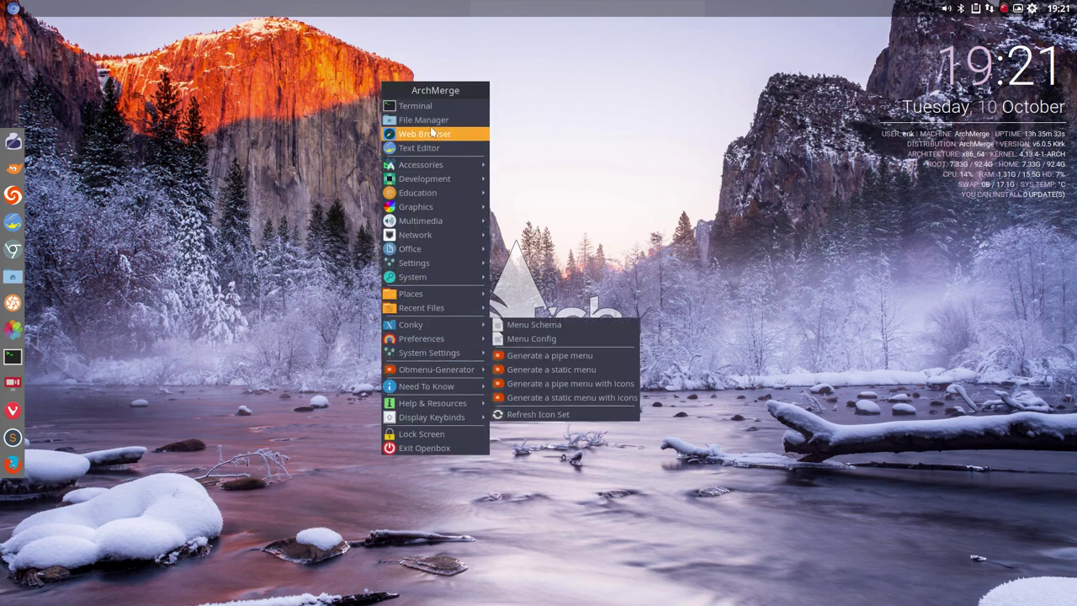
mouse_move(443, 374)
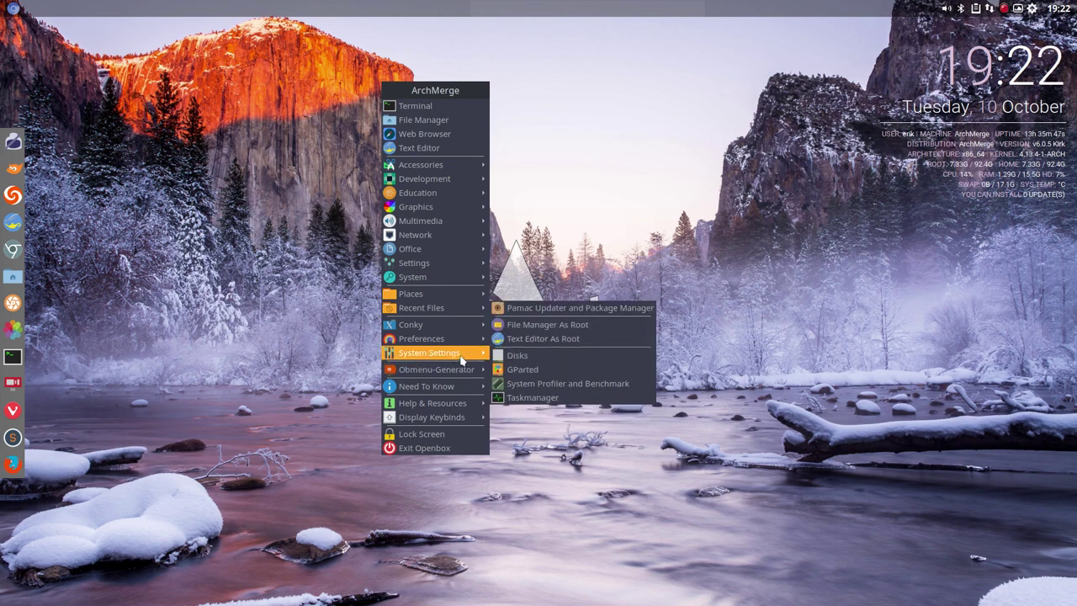
mouse_move(463, 340)
mouse_move(546, 405)
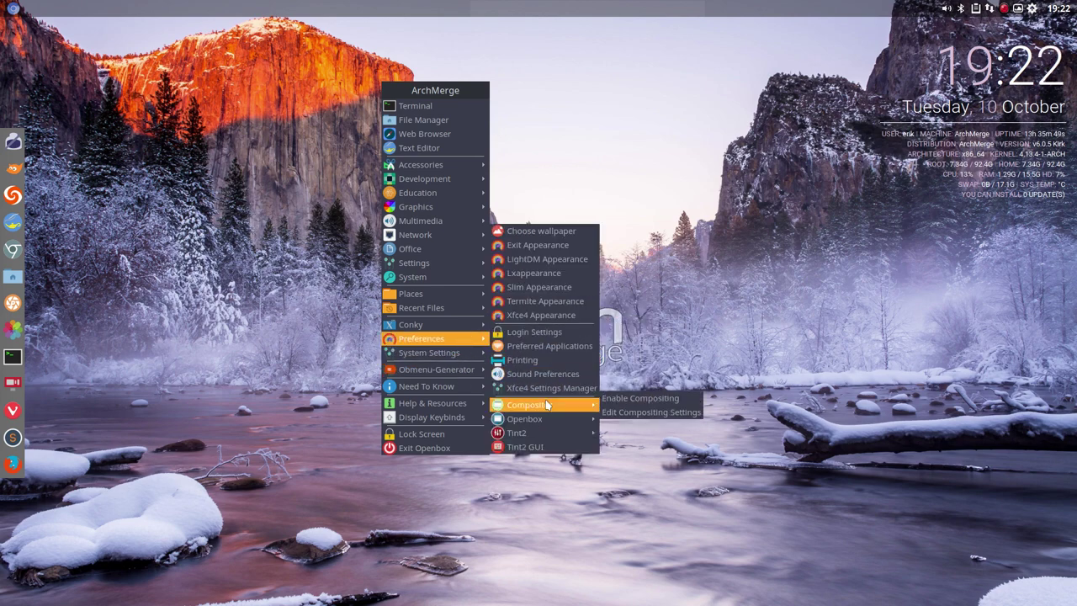
mouse_move(545, 426)
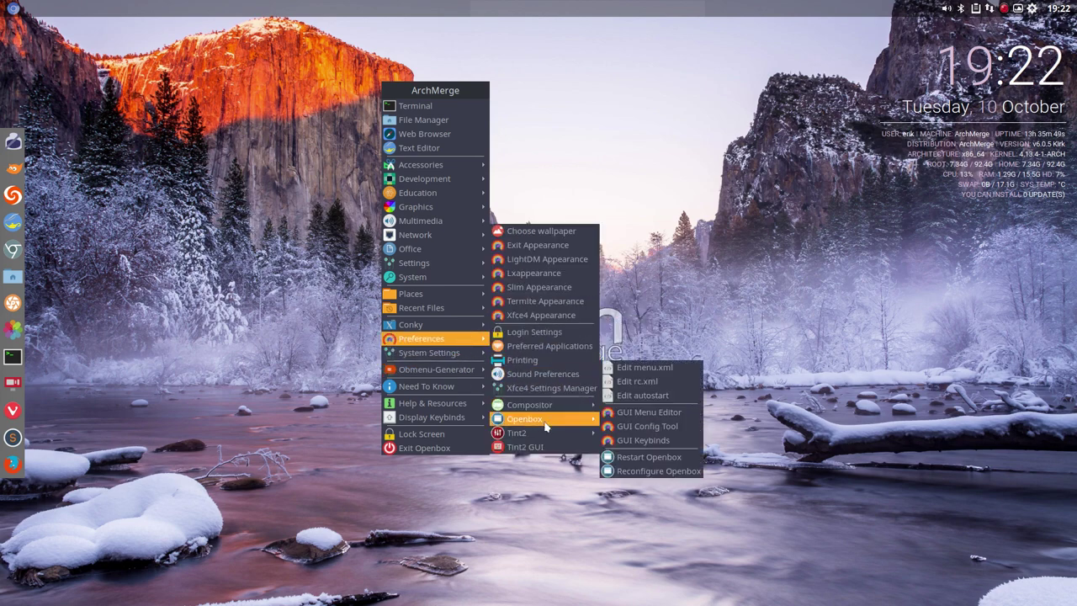
Step: View the single pipe entry in GUI Menu Editor, close it, and launch GUI Config Tool
click(663, 413)
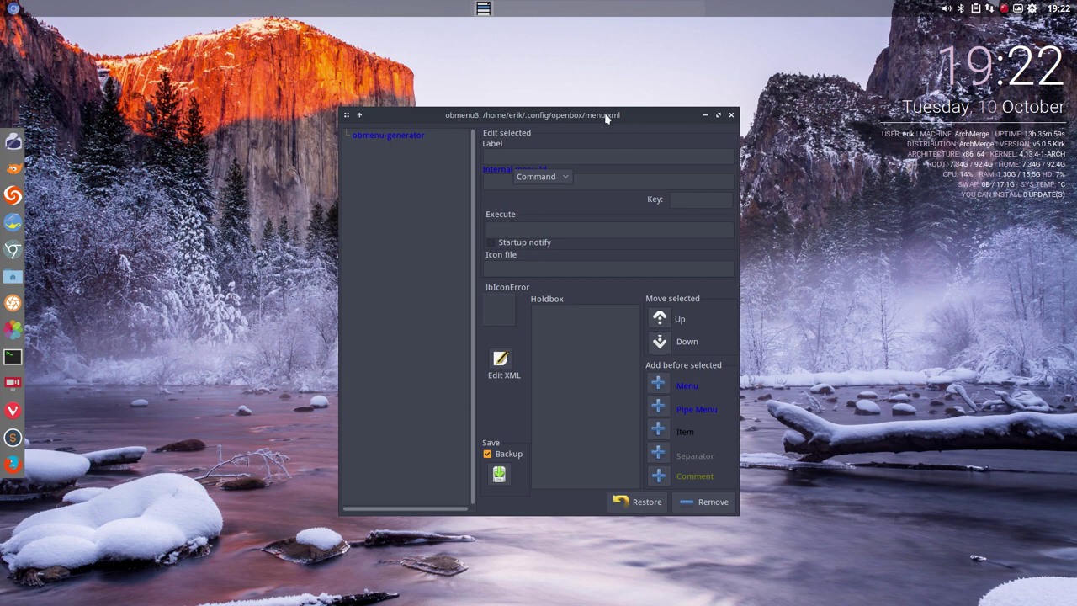
click(731, 116)
right_click(421, 206)
mouse_move(465, 271)
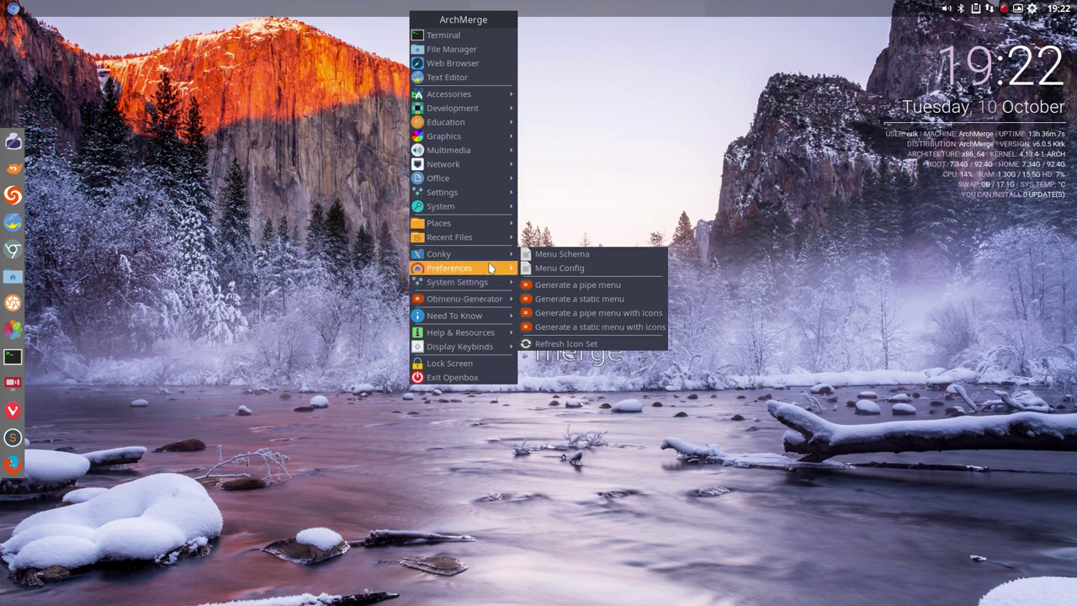
mouse_move(586, 347)
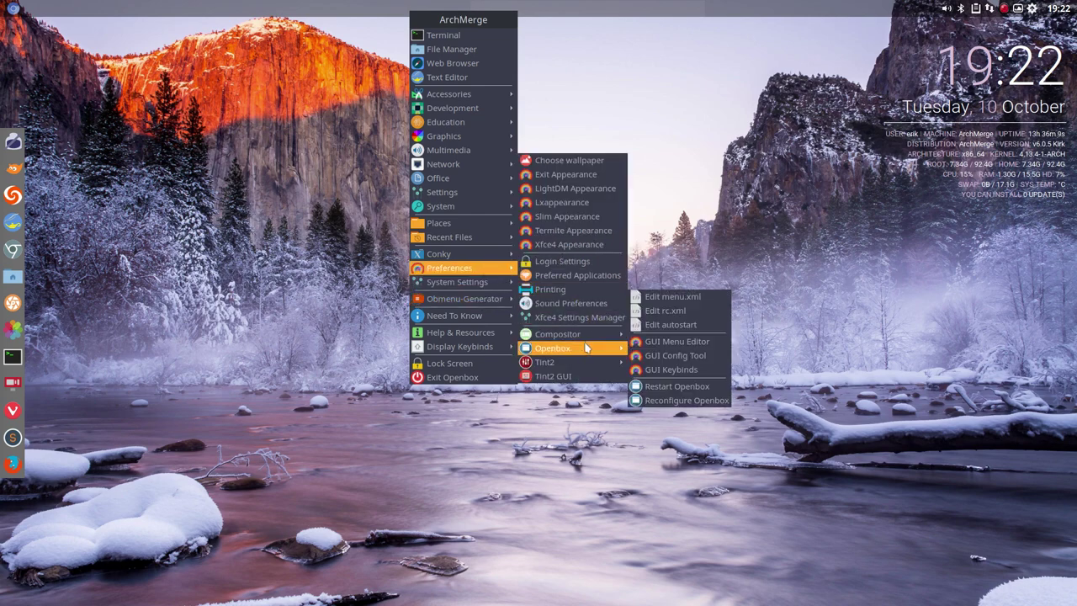
click(677, 354)
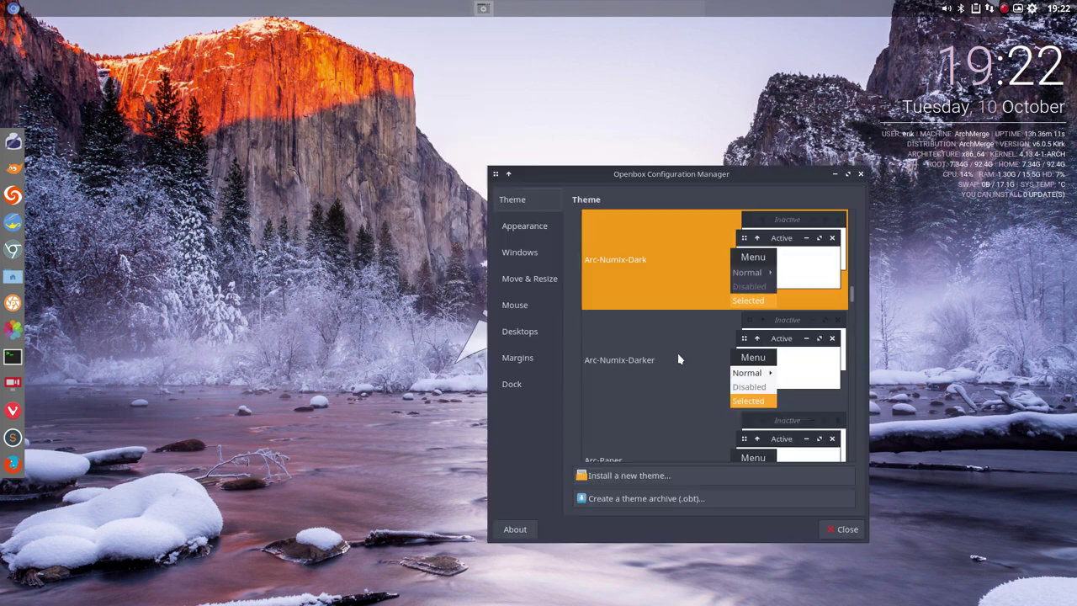
Step: On the Appearance page, set the Menu header font size to 14 and check the desktop menu
drag(670, 177, 756, 91)
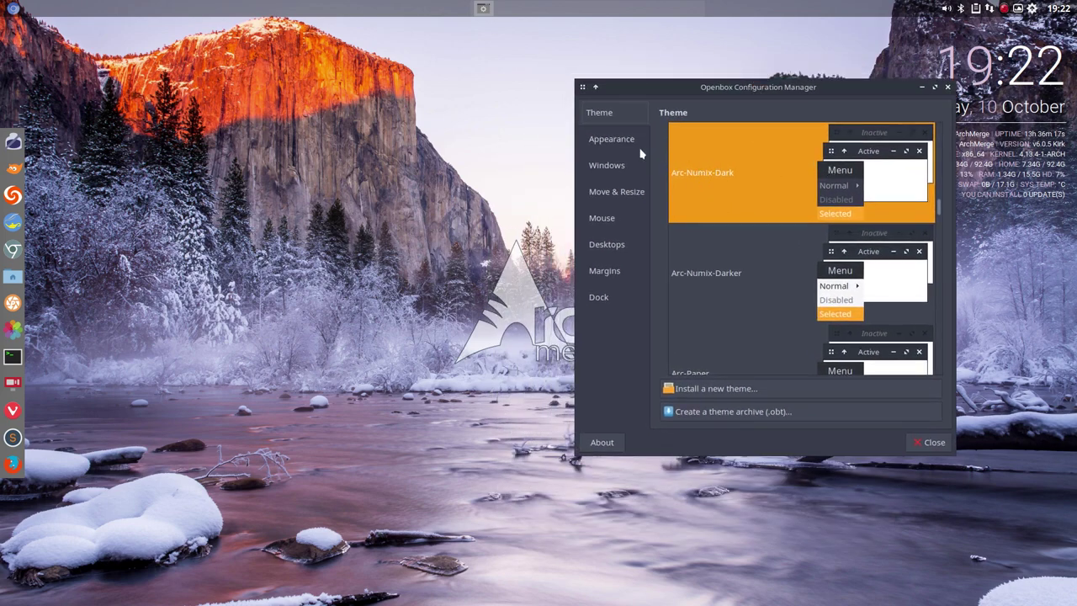
click(612, 141)
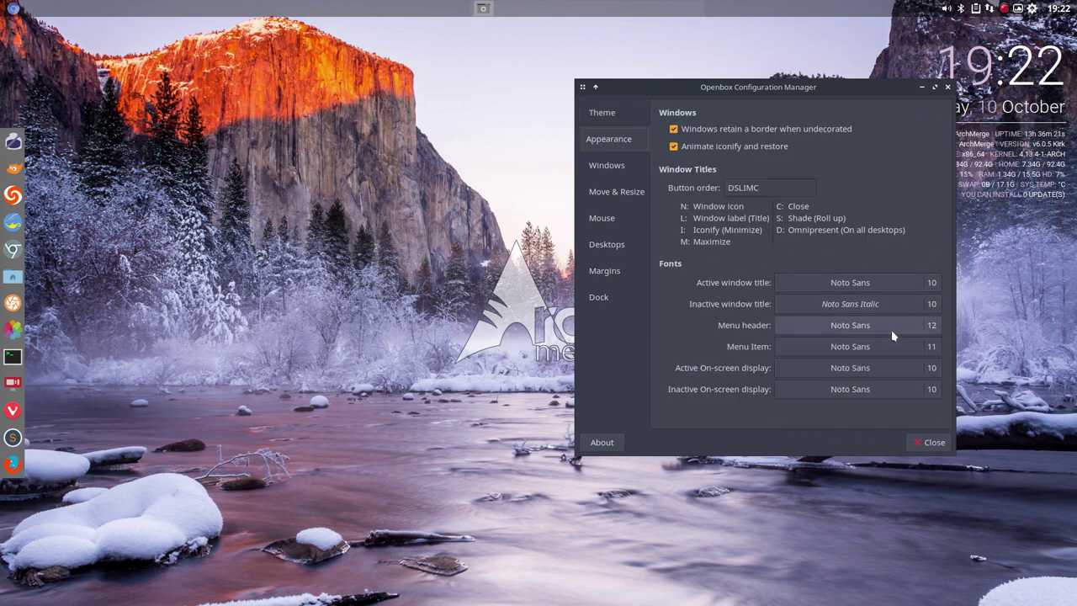
click(931, 326)
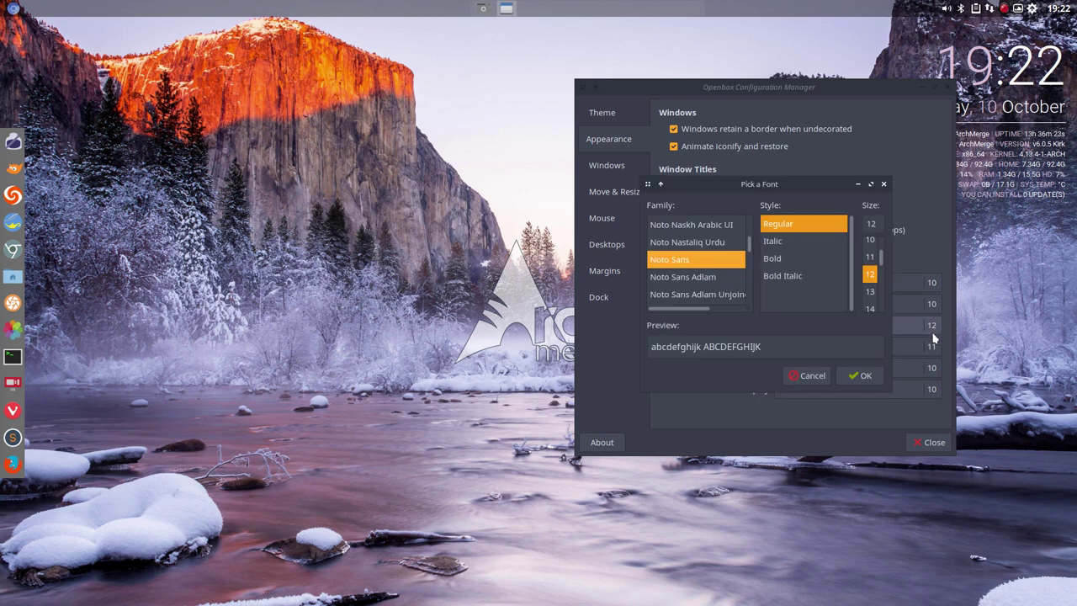
click(871, 310)
click(860, 375)
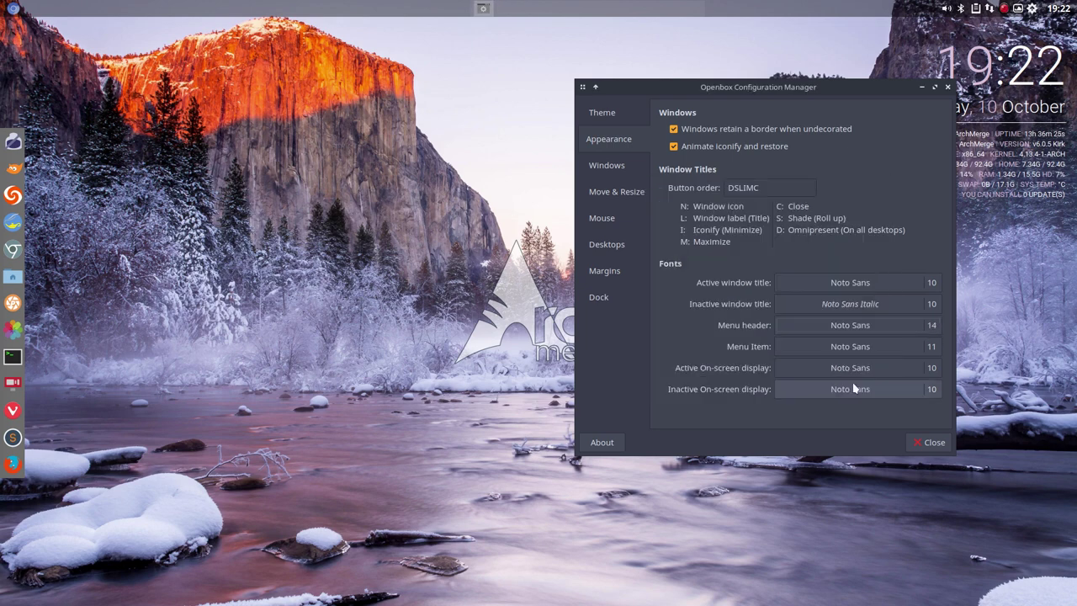
right_click(324, 221)
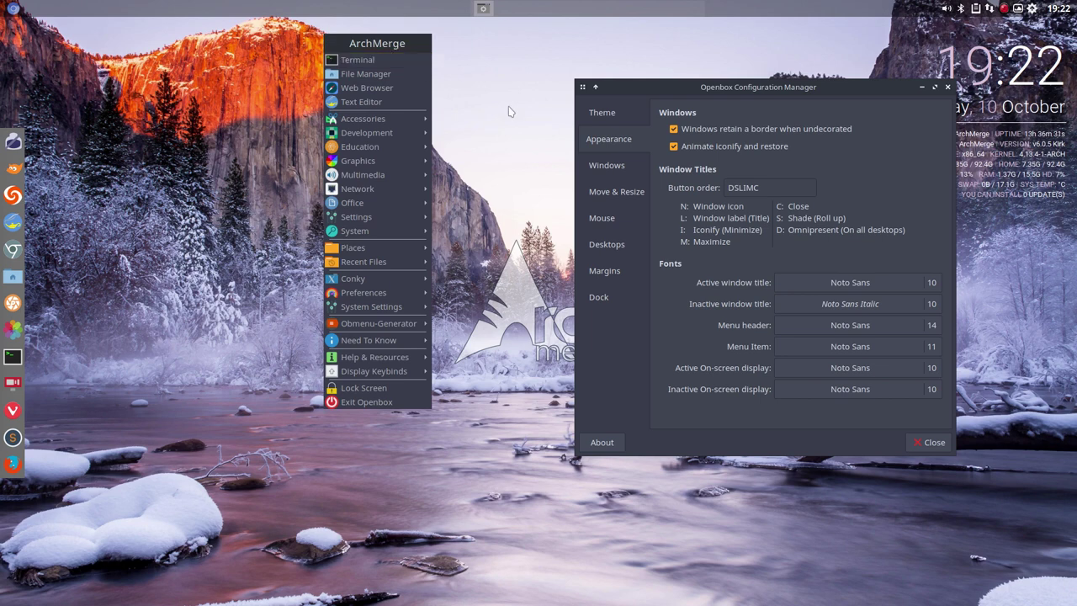
click(724, 327)
Step: Set the Menu Item font to Noto Sans 12 and preview the desktop menu
click(931, 353)
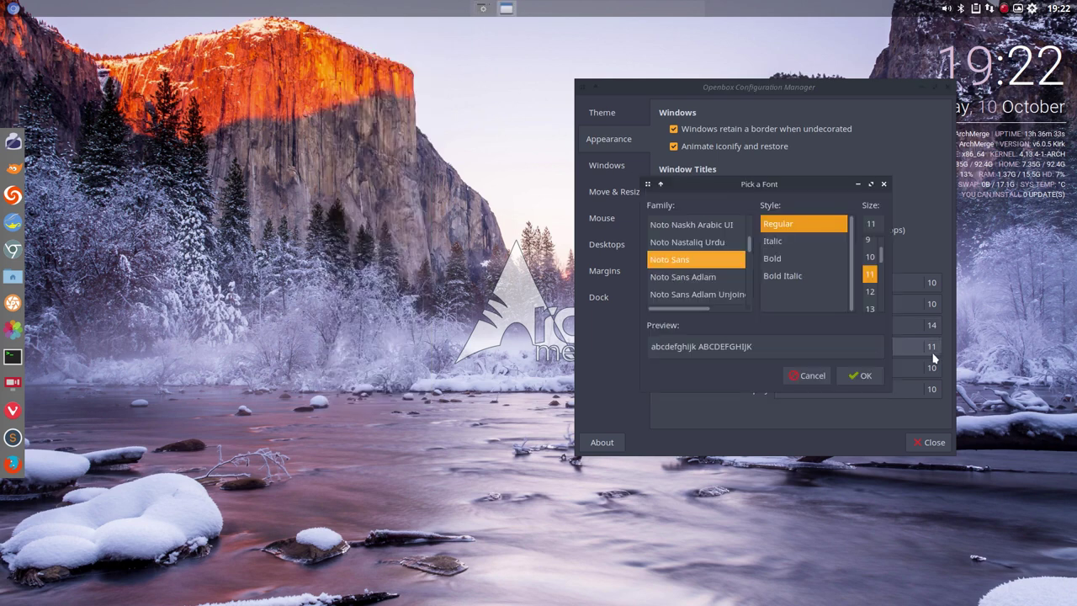
click(870, 291)
click(862, 375)
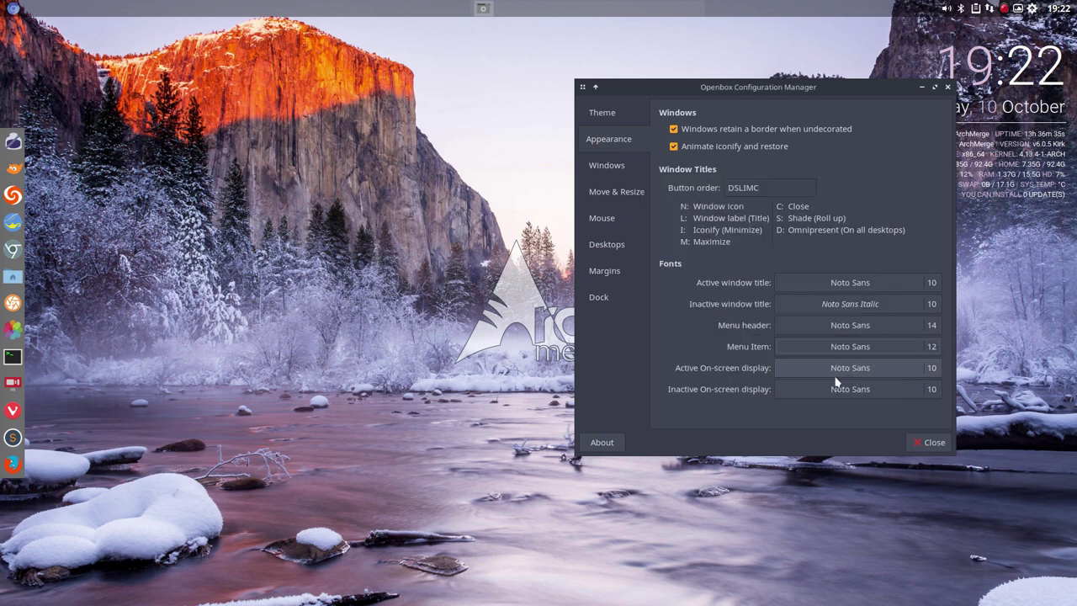
right_click(305, 3)
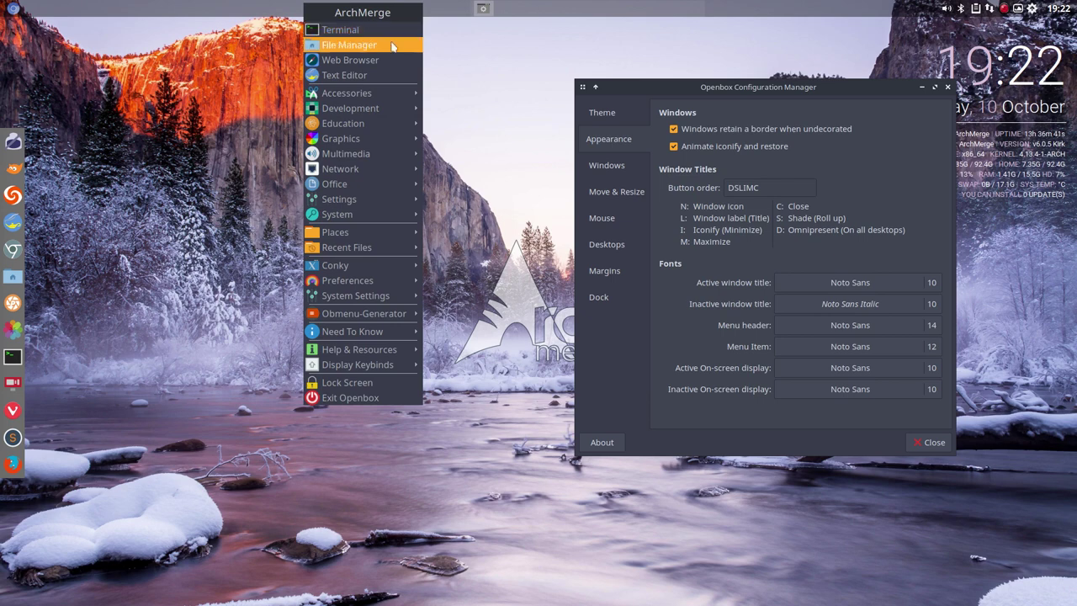
Step: Review the Windows, Move & Resize, Mouse, Desktops, Margins, Dock, Theme and Appearance pages, then close the manager
click(605, 165)
click(606, 169)
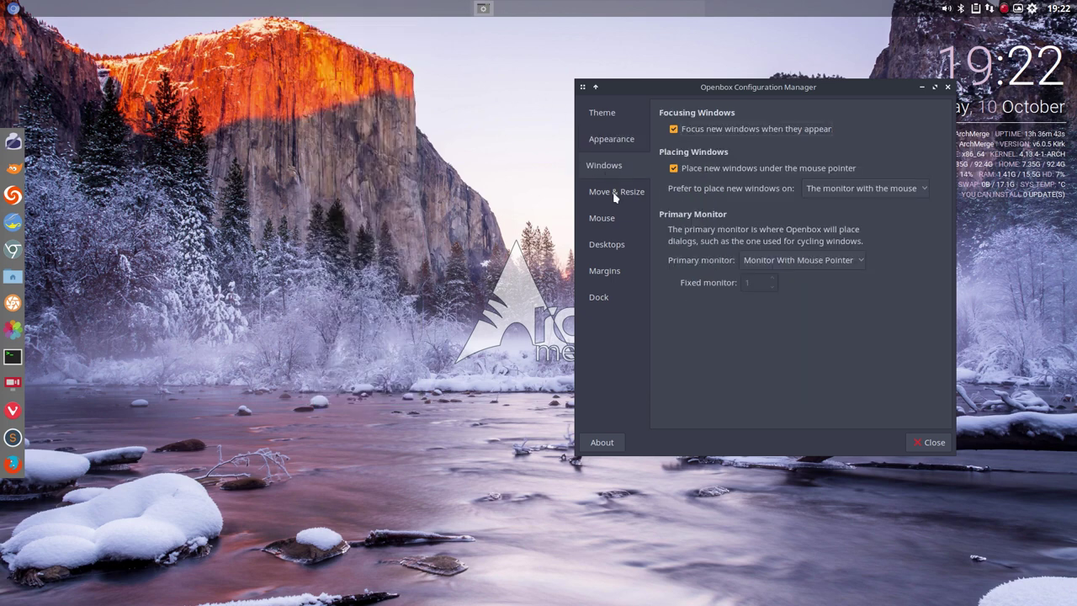
click(614, 196)
click(613, 241)
click(615, 231)
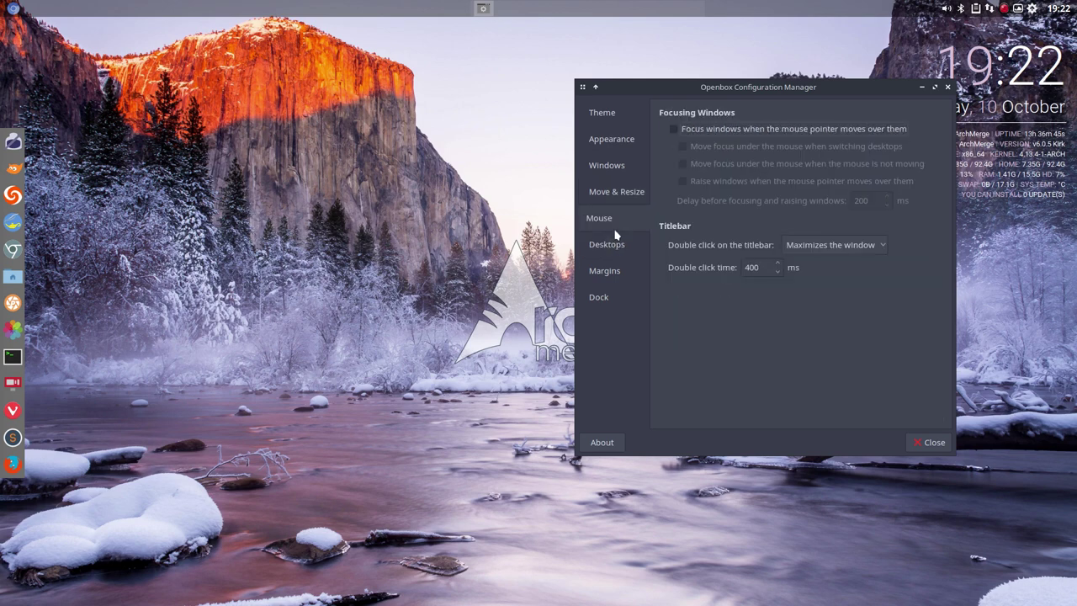
click(615, 244)
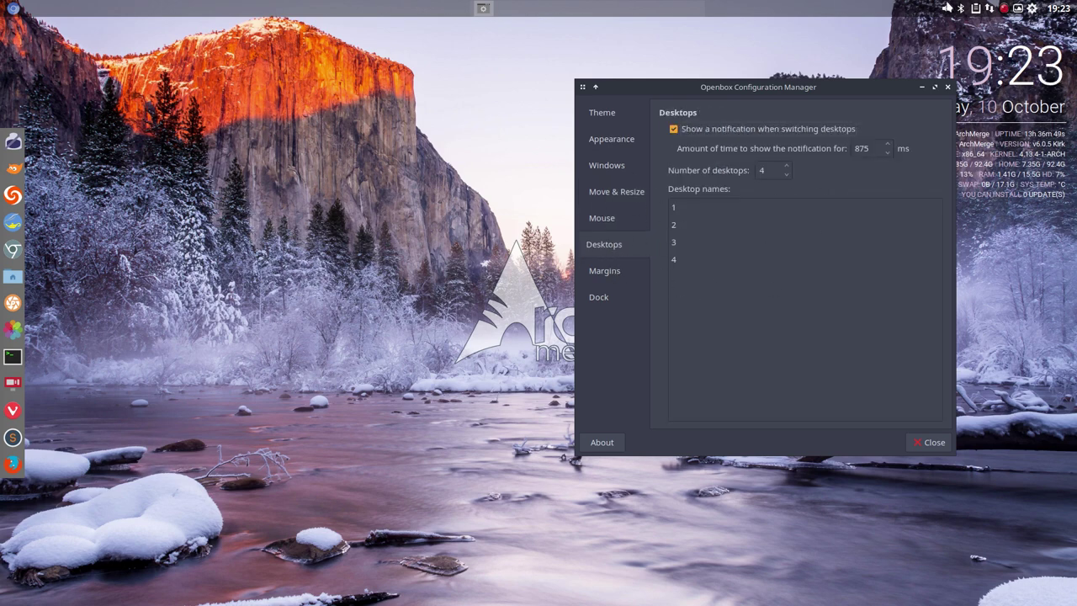
click(610, 280)
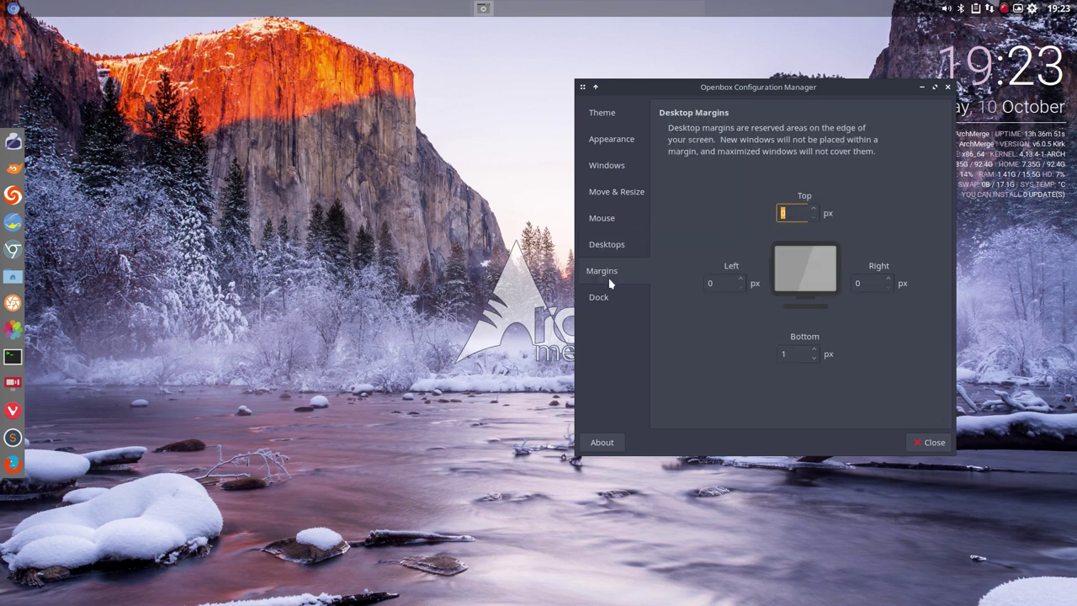
click(607, 300)
click(607, 118)
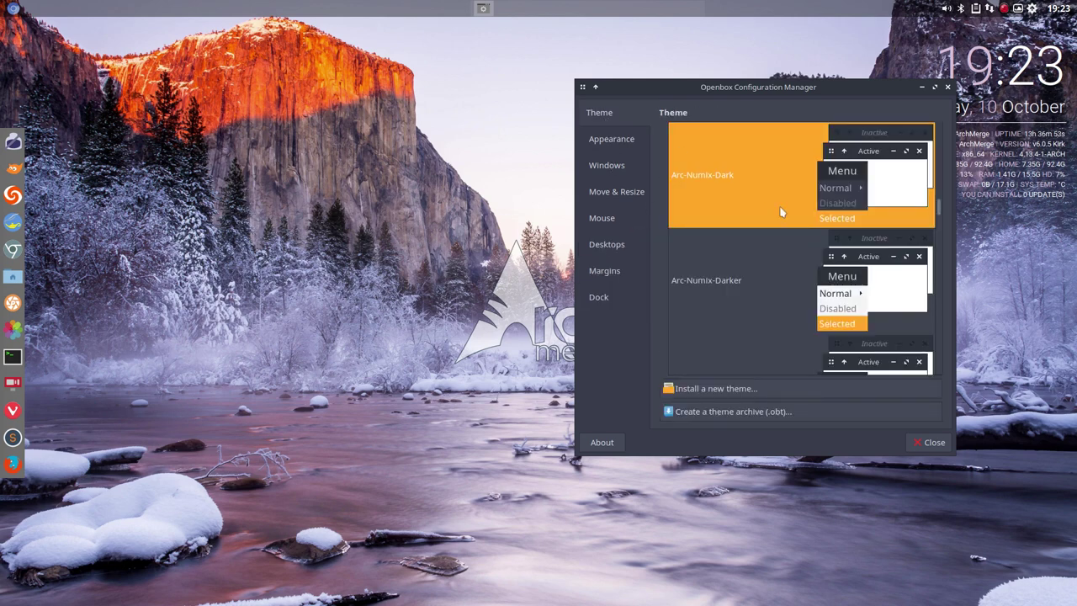
click(614, 141)
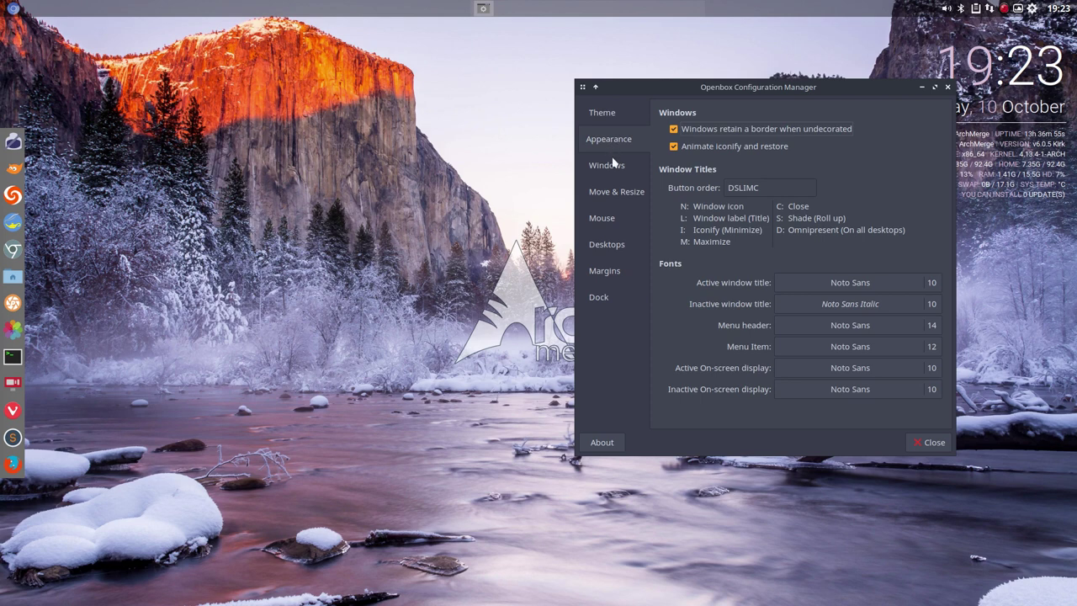
click(614, 166)
click(926, 440)
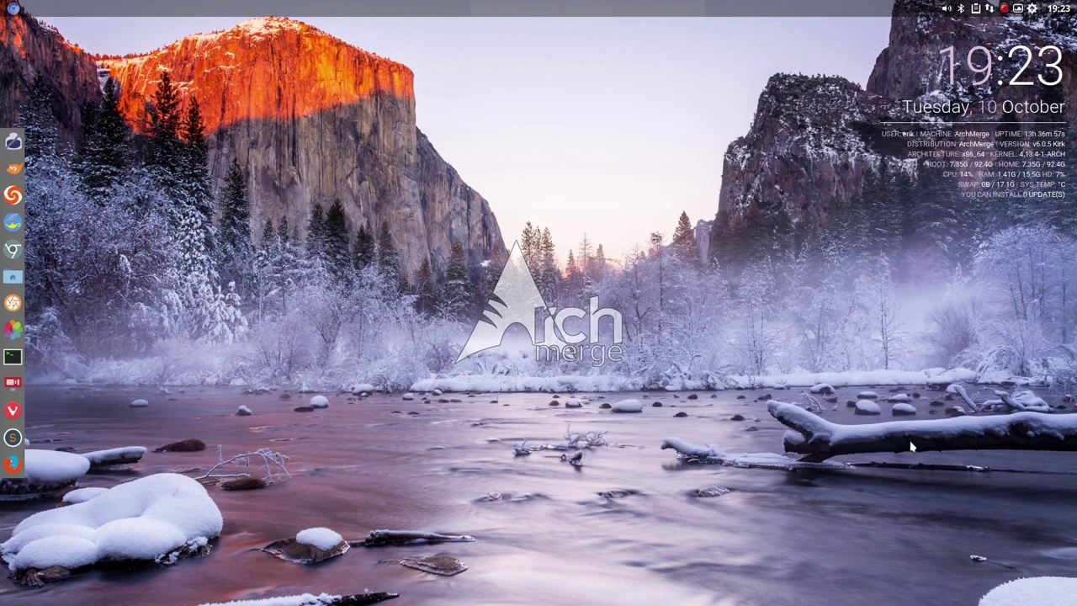
Step: Choose Obmenu-Generator > Generate a static menu and check the regenerated root menu
right_click(234, 227)
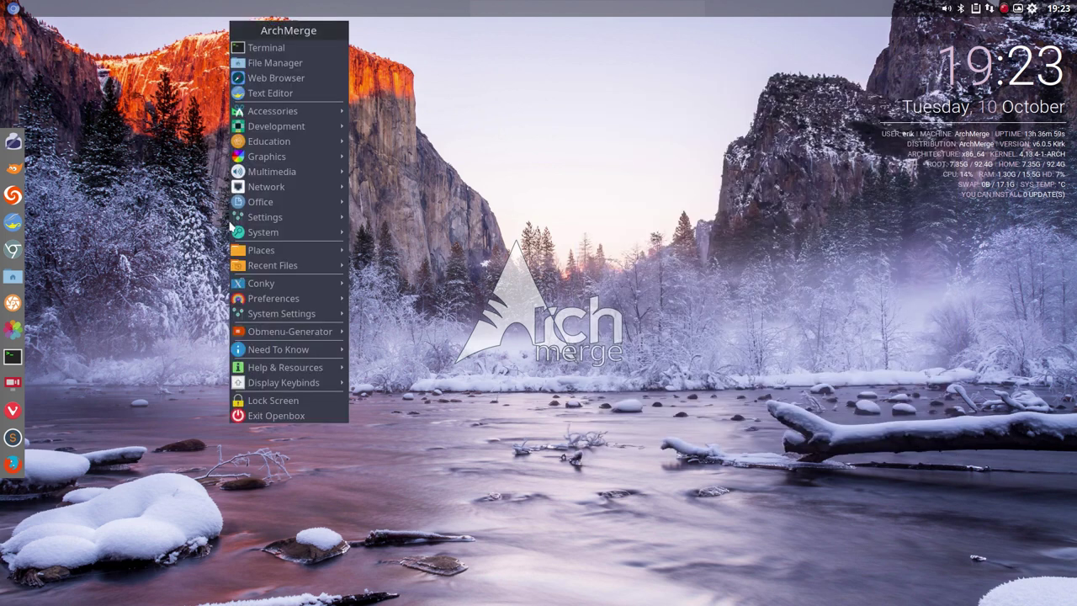
mouse_move(300, 335)
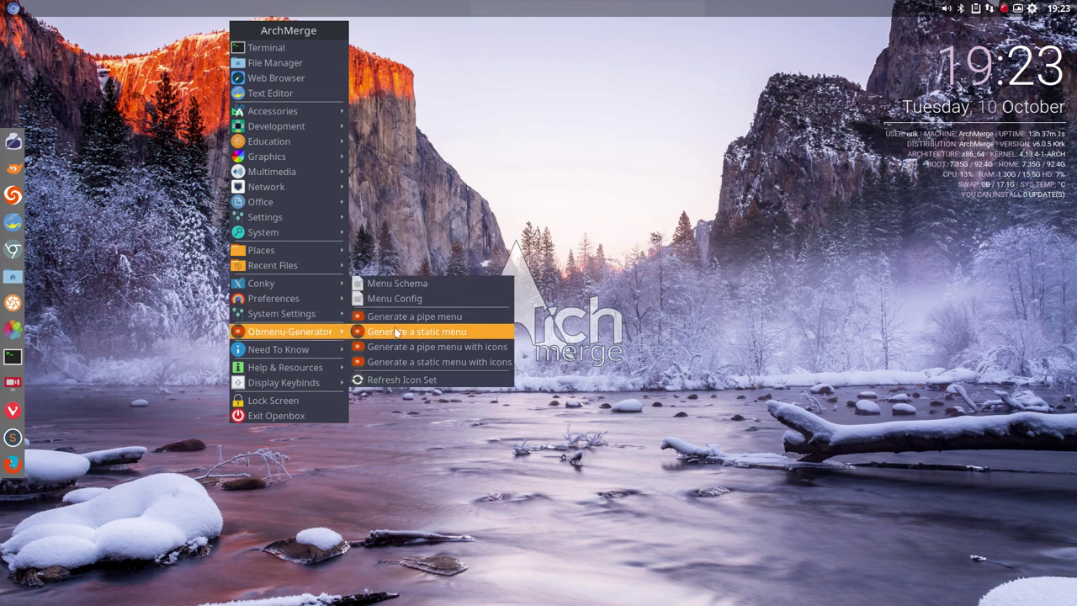
click(433, 317)
right_click(268, 336)
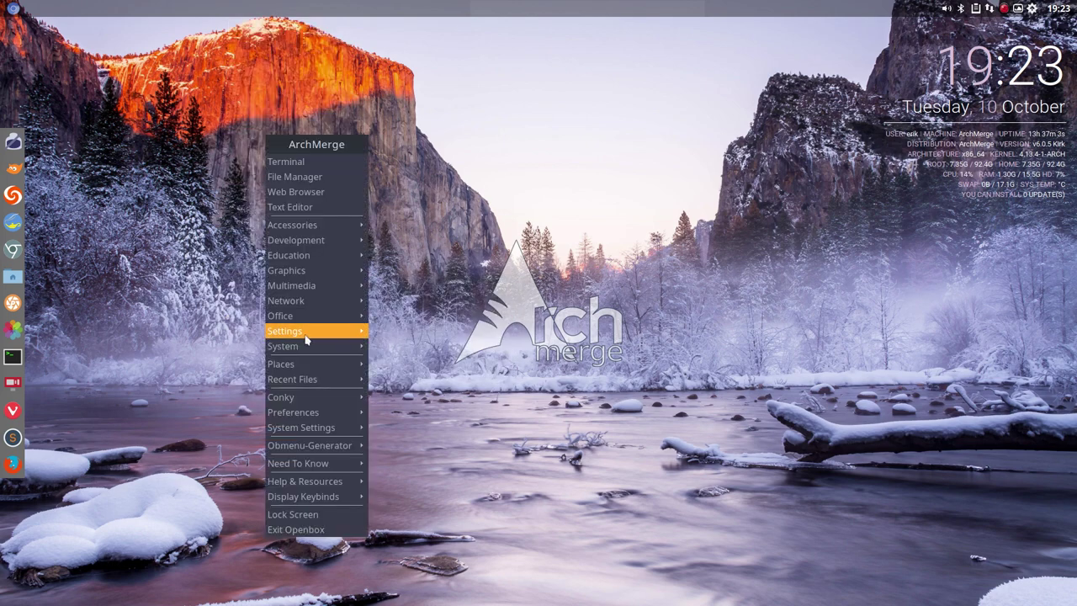
mouse_move(324, 230)
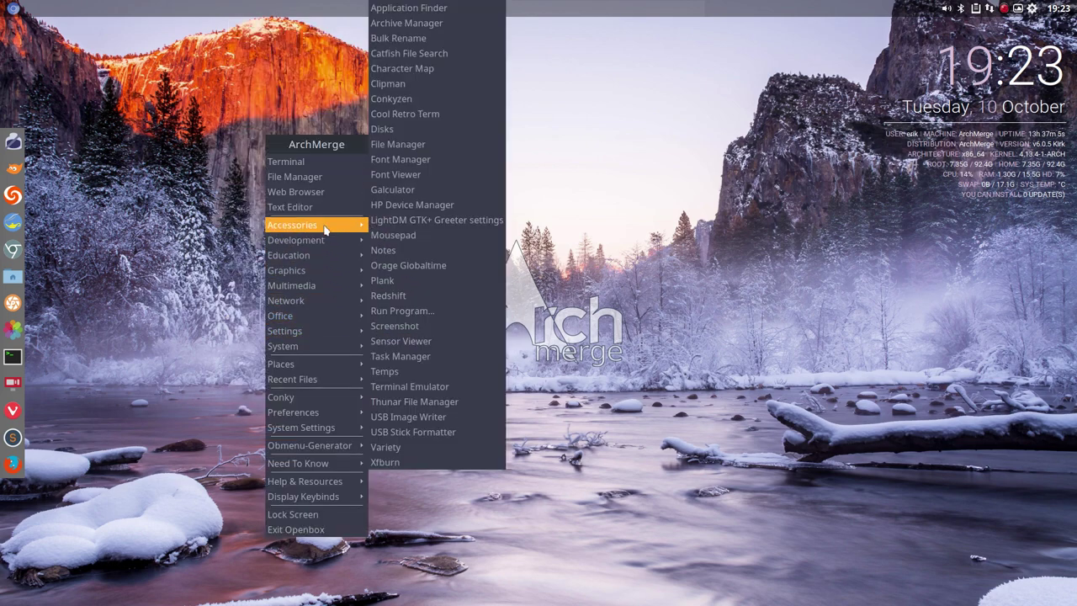
mouse_move(335, 346)
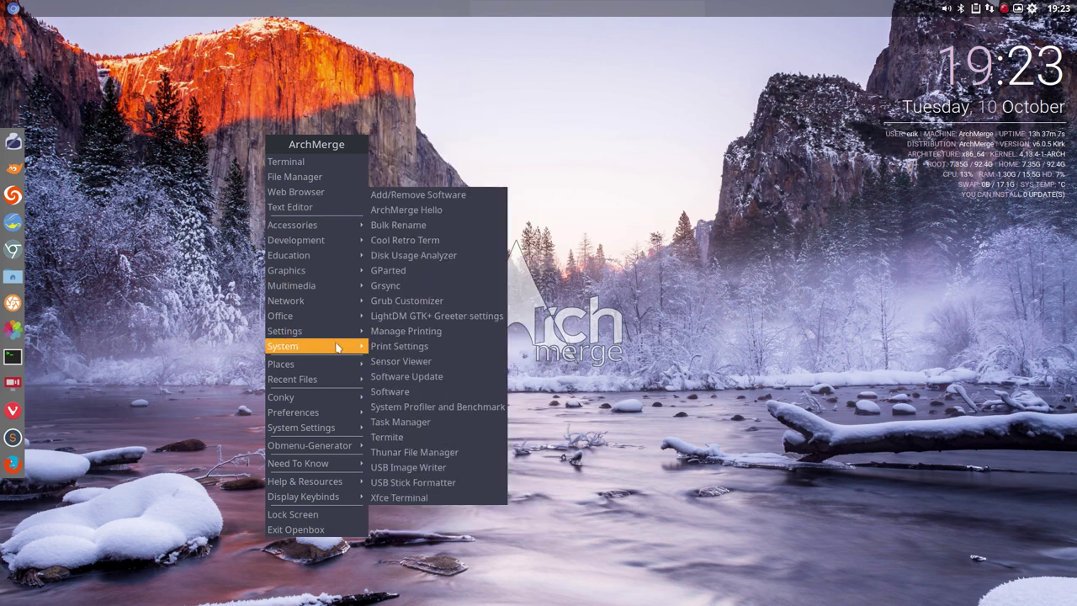
click(688, 405)
Step: Reopen the root menu on the right side, browse its submenus, and close it
right_click(743, 381)
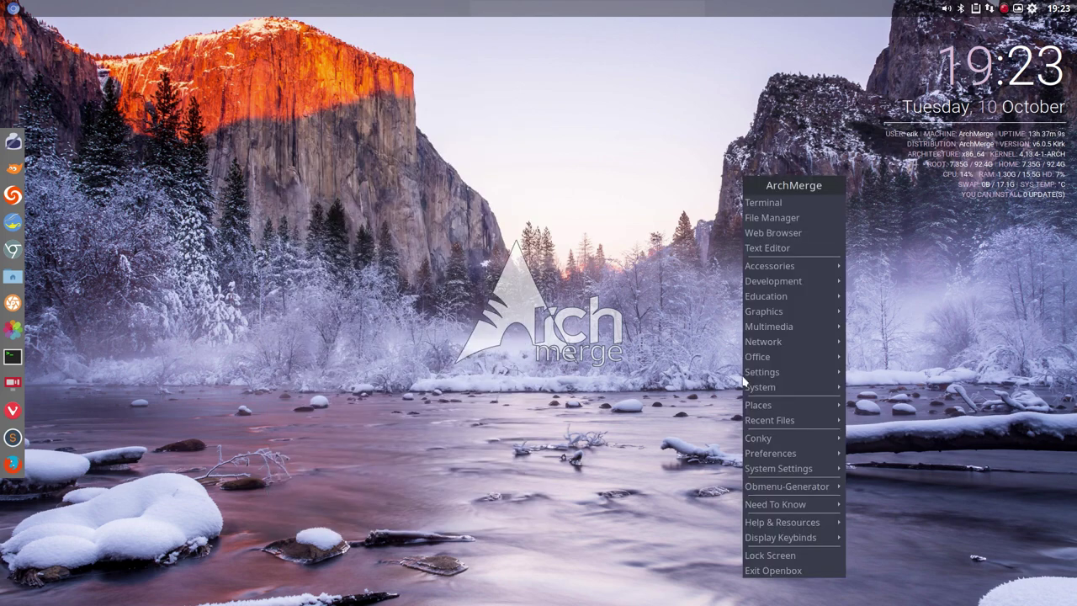
mouse_move(810, 472)
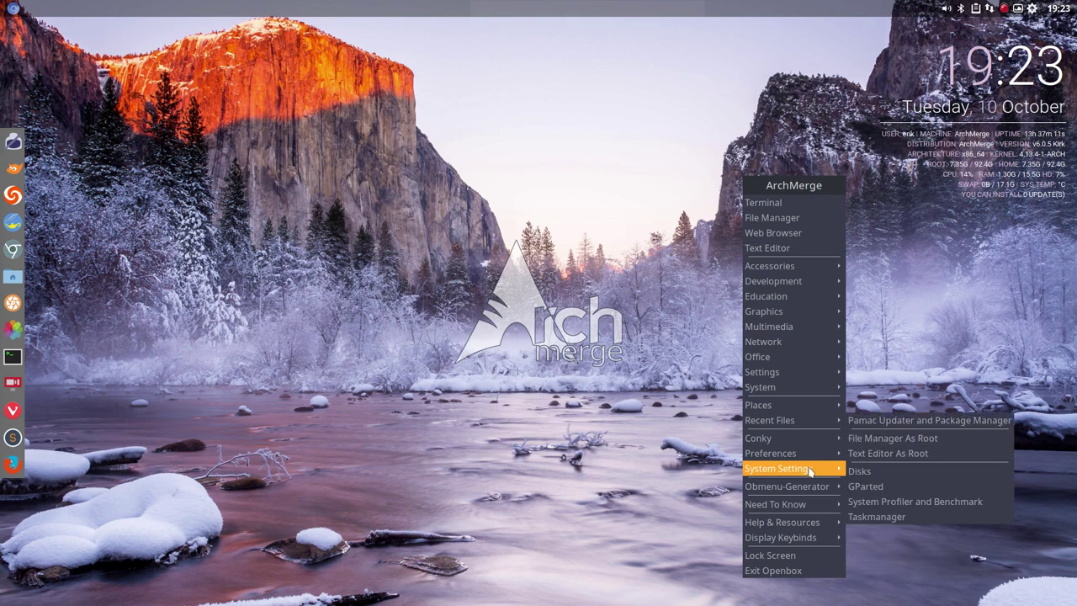
mouse_move(807, 453)
mouse_move(909, 547)
mouse_move(809, 508)
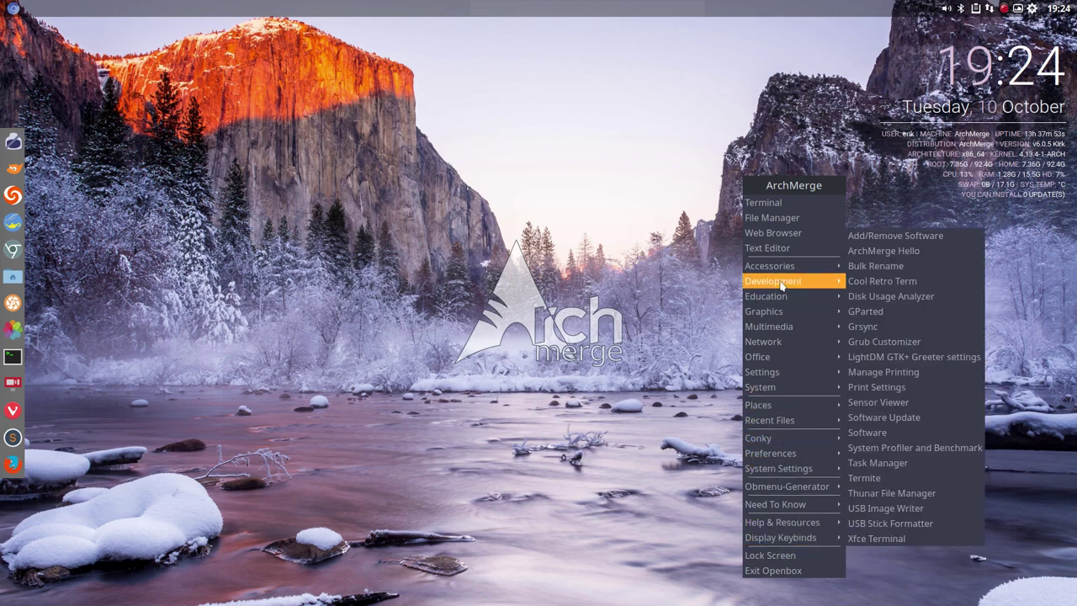
click(638, 160)
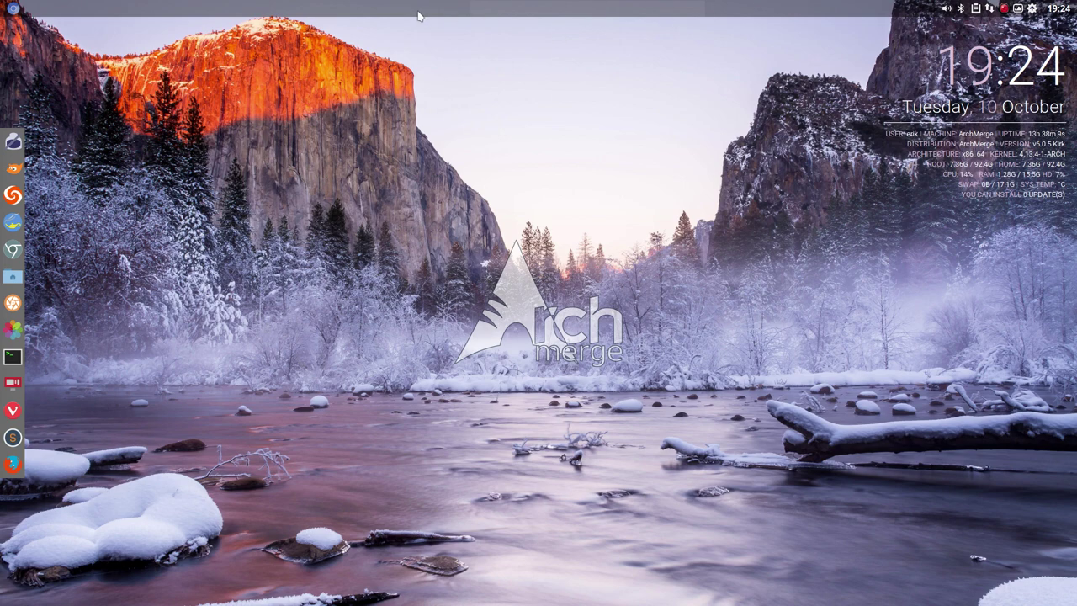
Step: Launch Tint2 GUI from Preferences and open a panel theme's Properties window
right_click(343, 177)
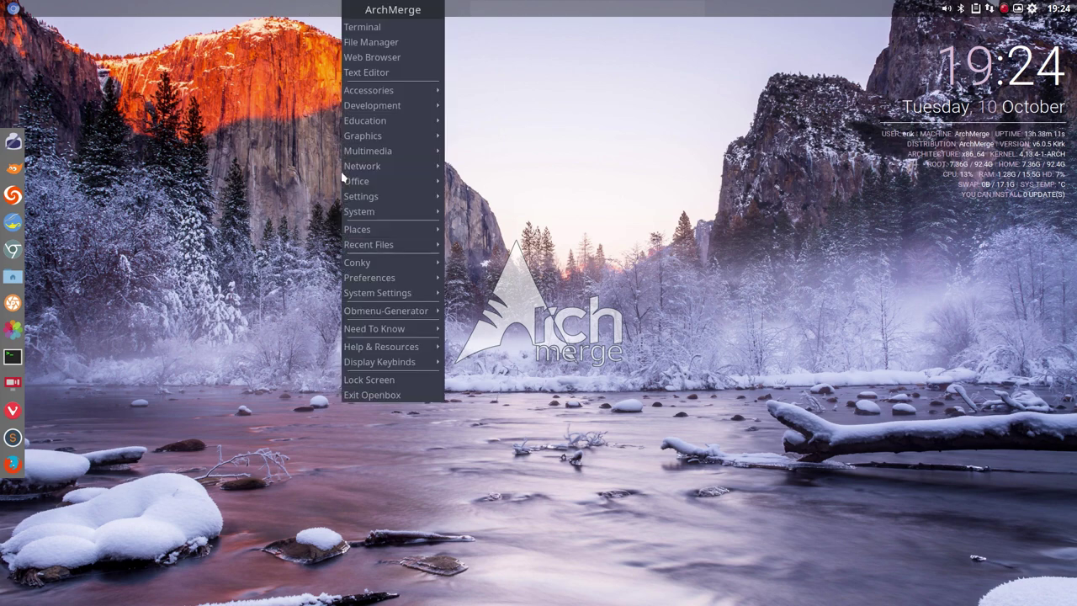
mouse_move(418, 280)
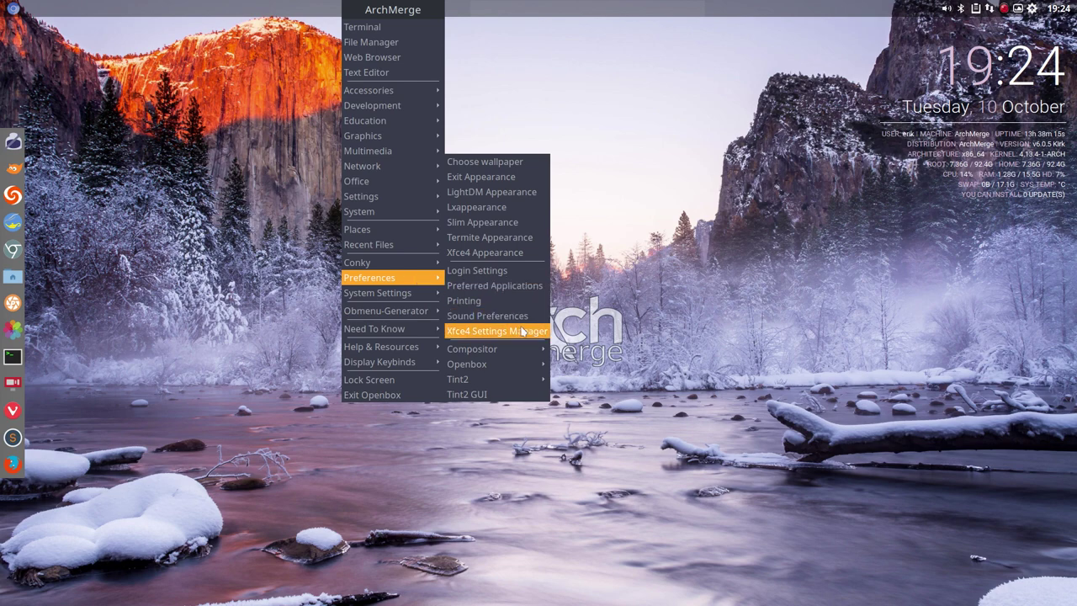
click(516, 394)
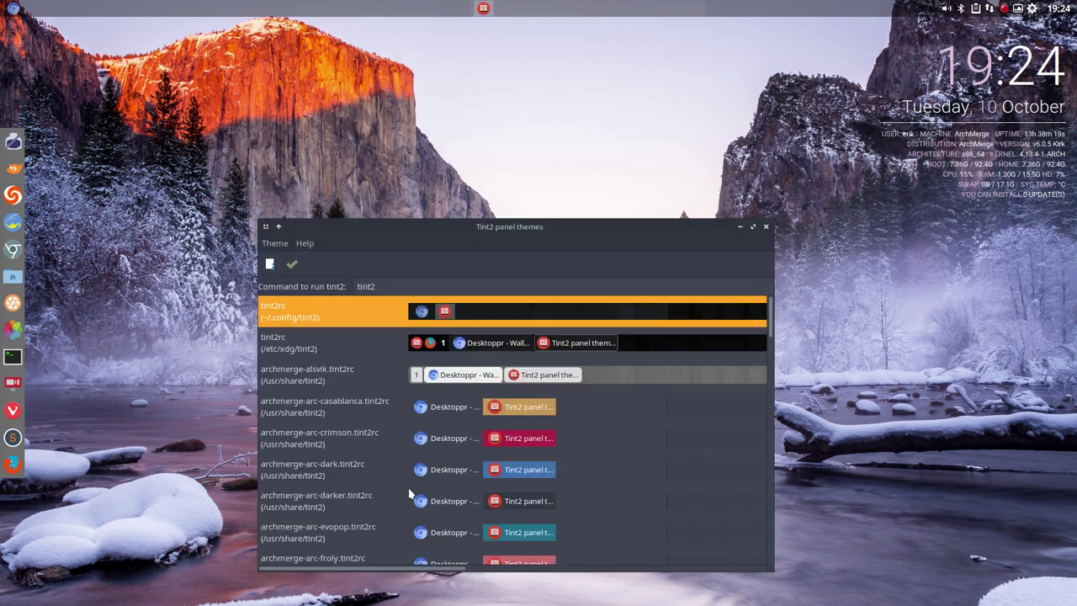
double_click(289, 311)
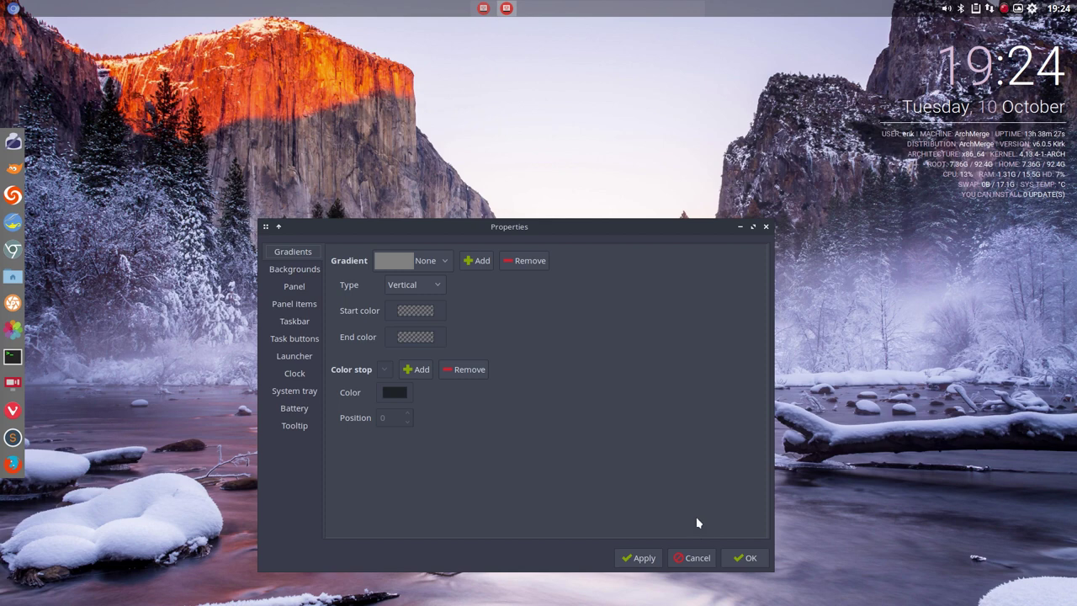
click(1003, 10)
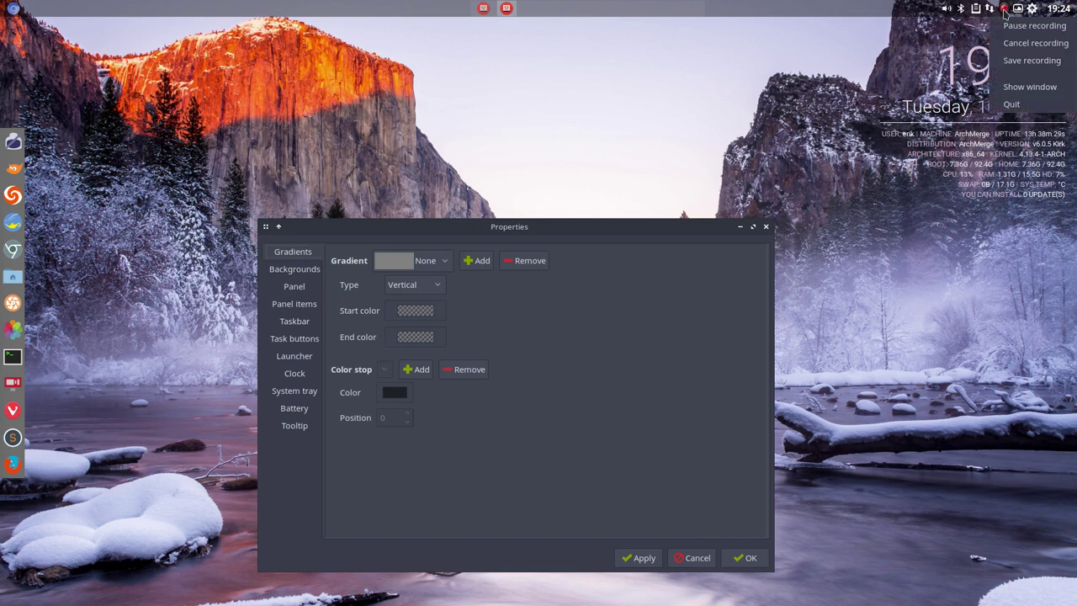